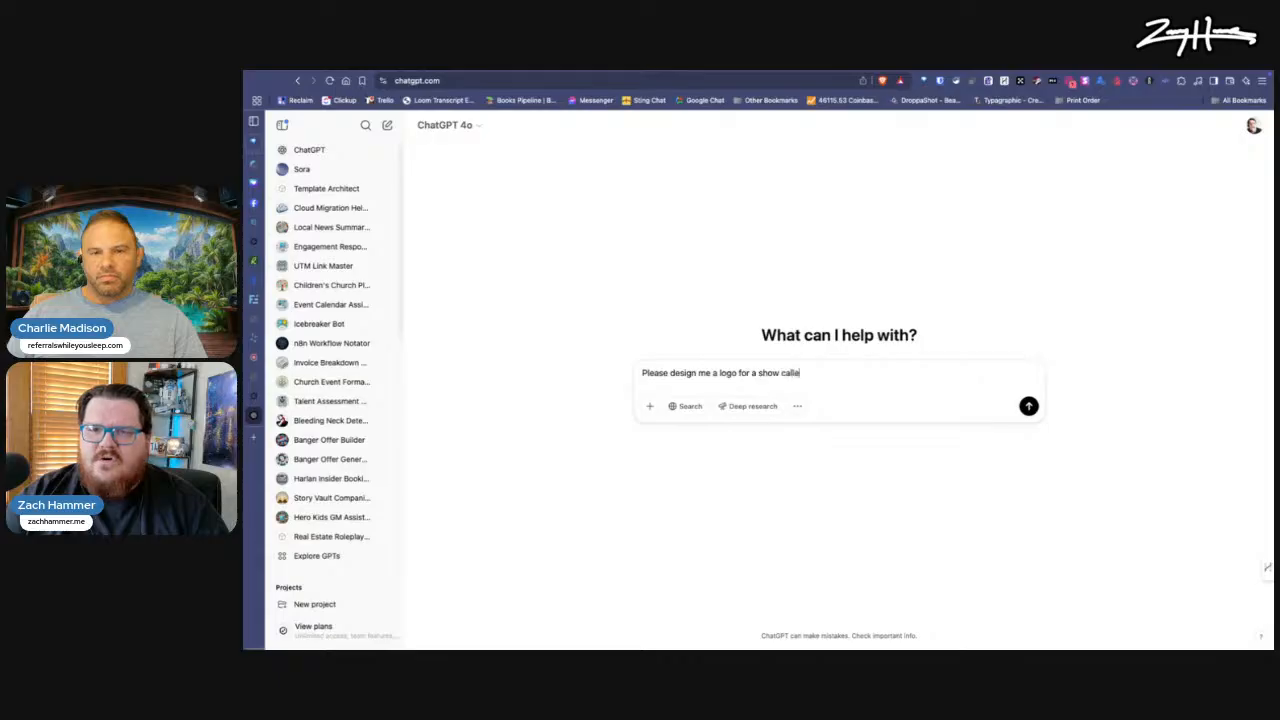
Step: Complete the logo request with the show name "Get Shipped Done" and introduce the show's concept with "the idea for the show is"
{"action": "type", "text": "Get Shipp"}
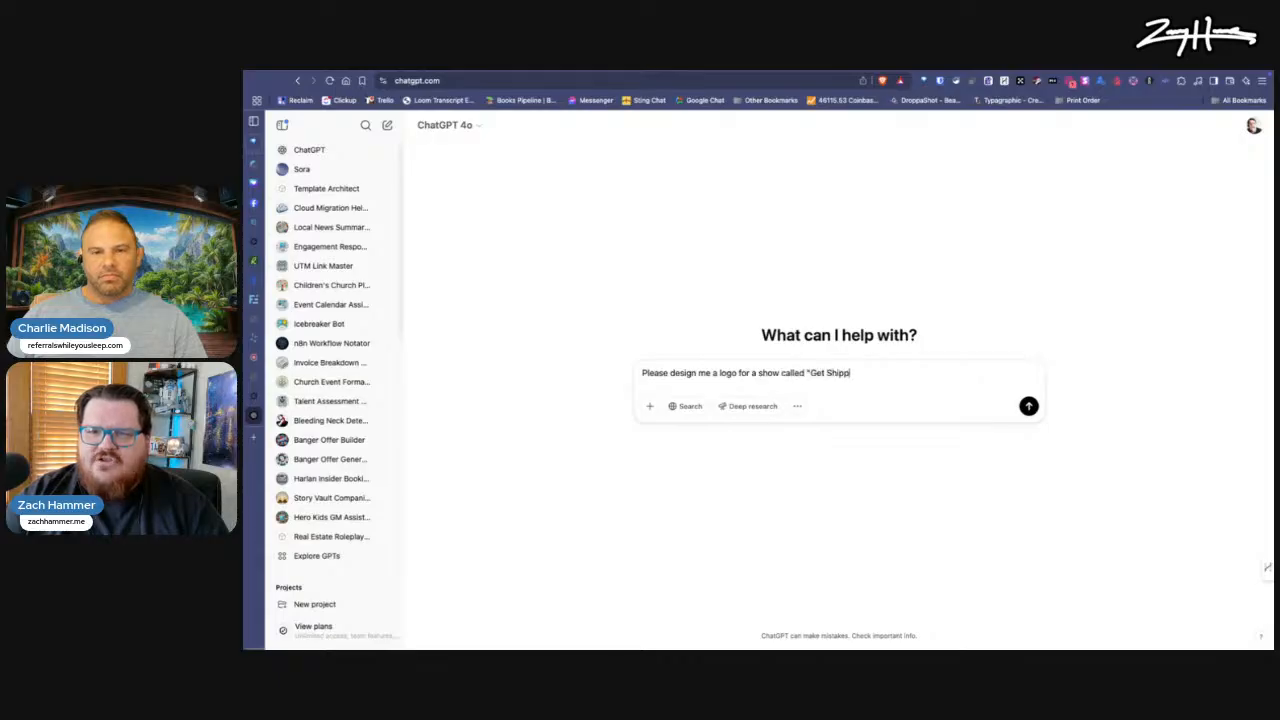
{"action": "type", "text": "ed Done\" "}
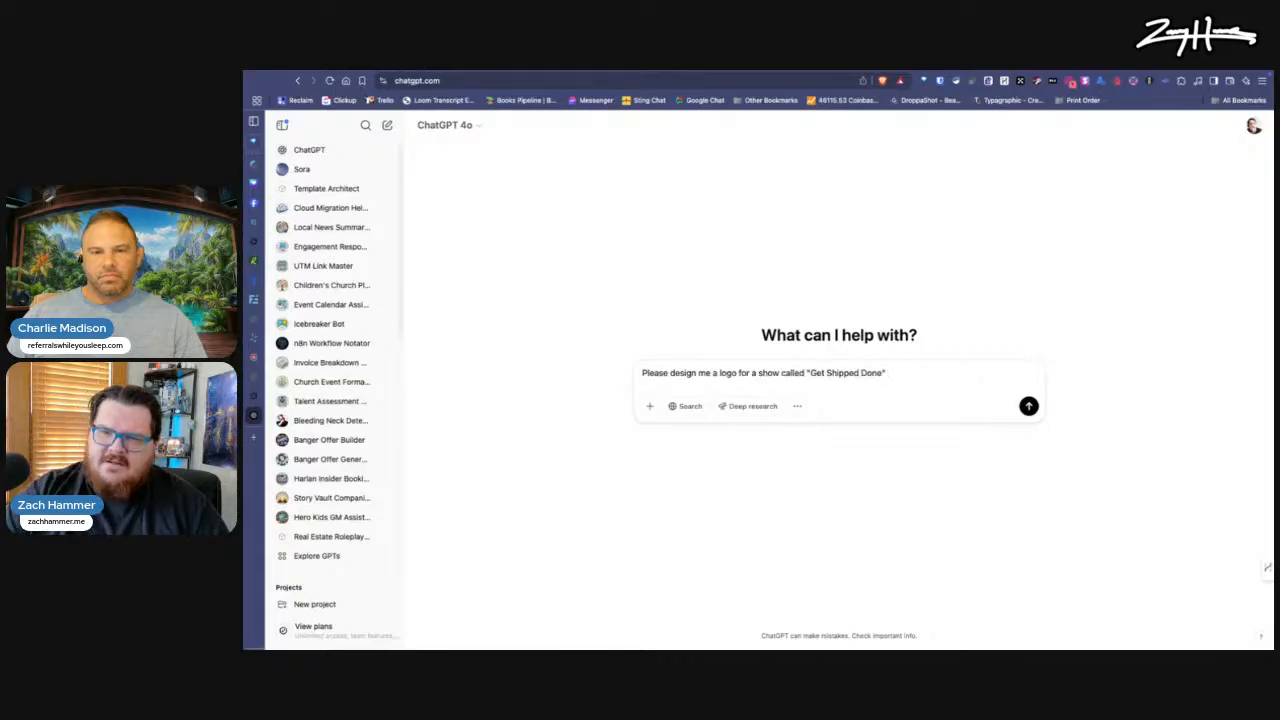
{"action": "type", "text": "the idea for the show is that it's"}
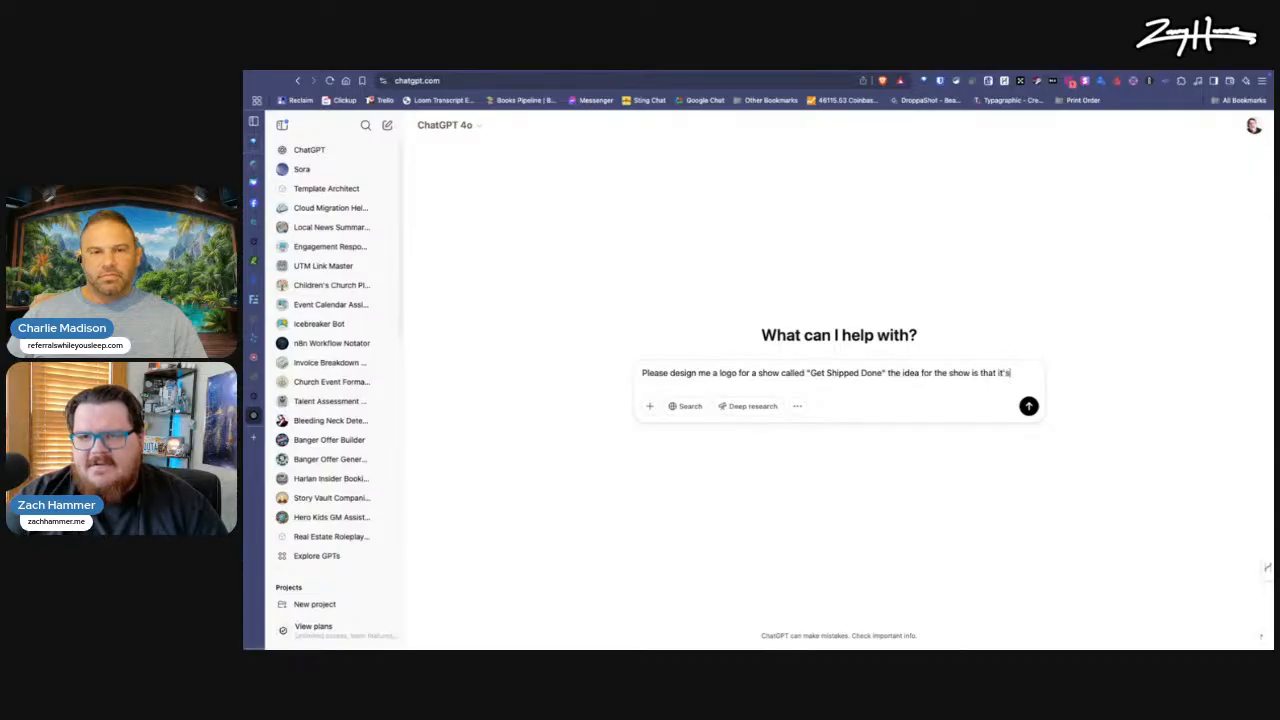
{"action": "type", "text": " two "}
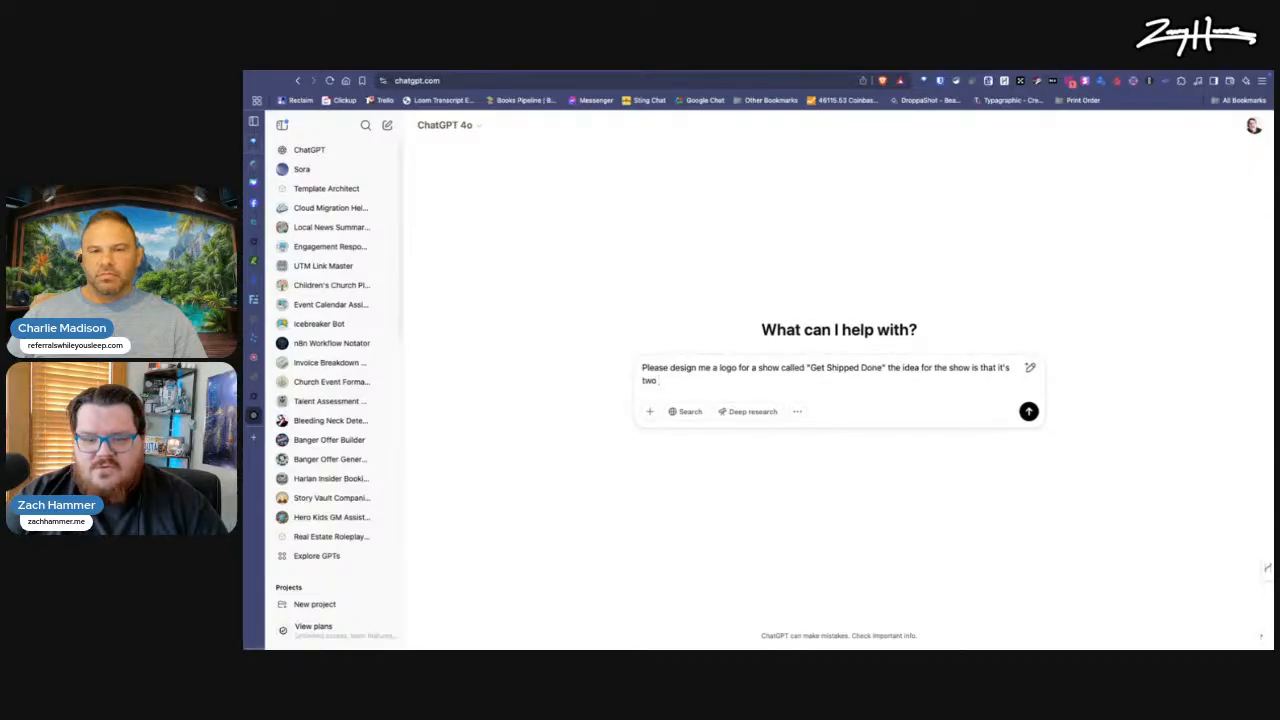
{"action": "type", "text": "digital e"}
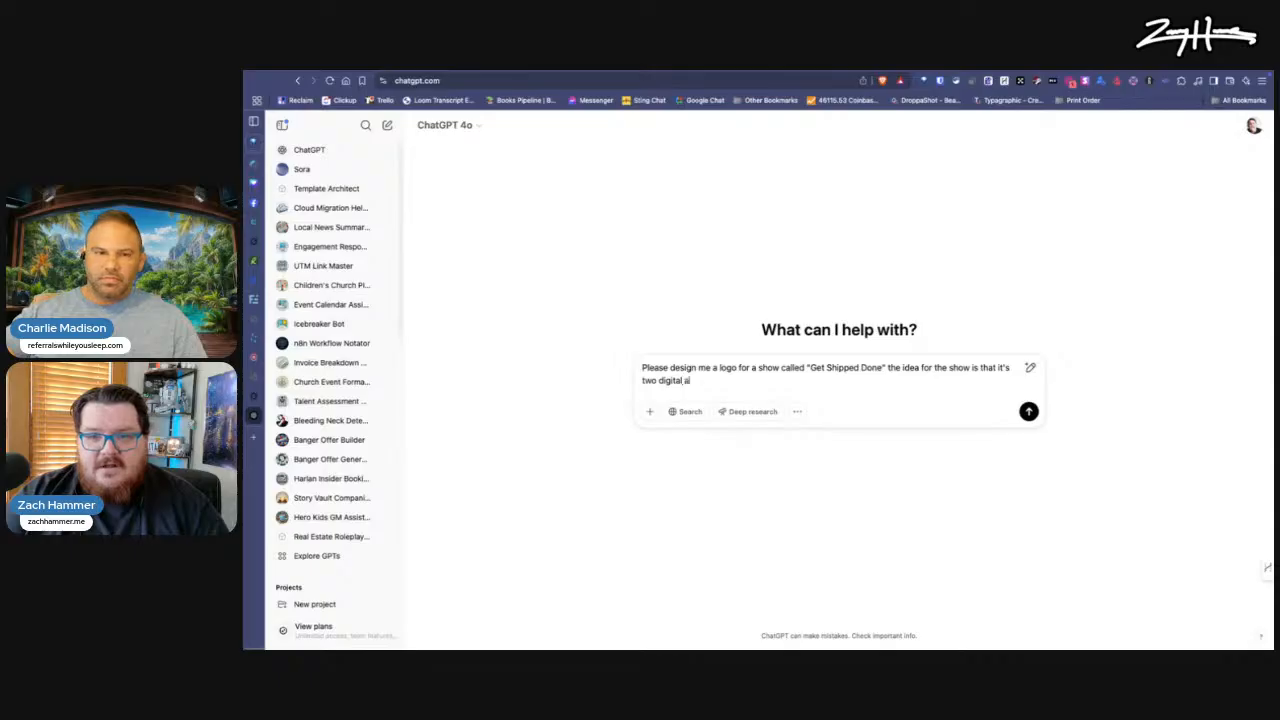
{"action": "type", "text": "ntrepenuer"}
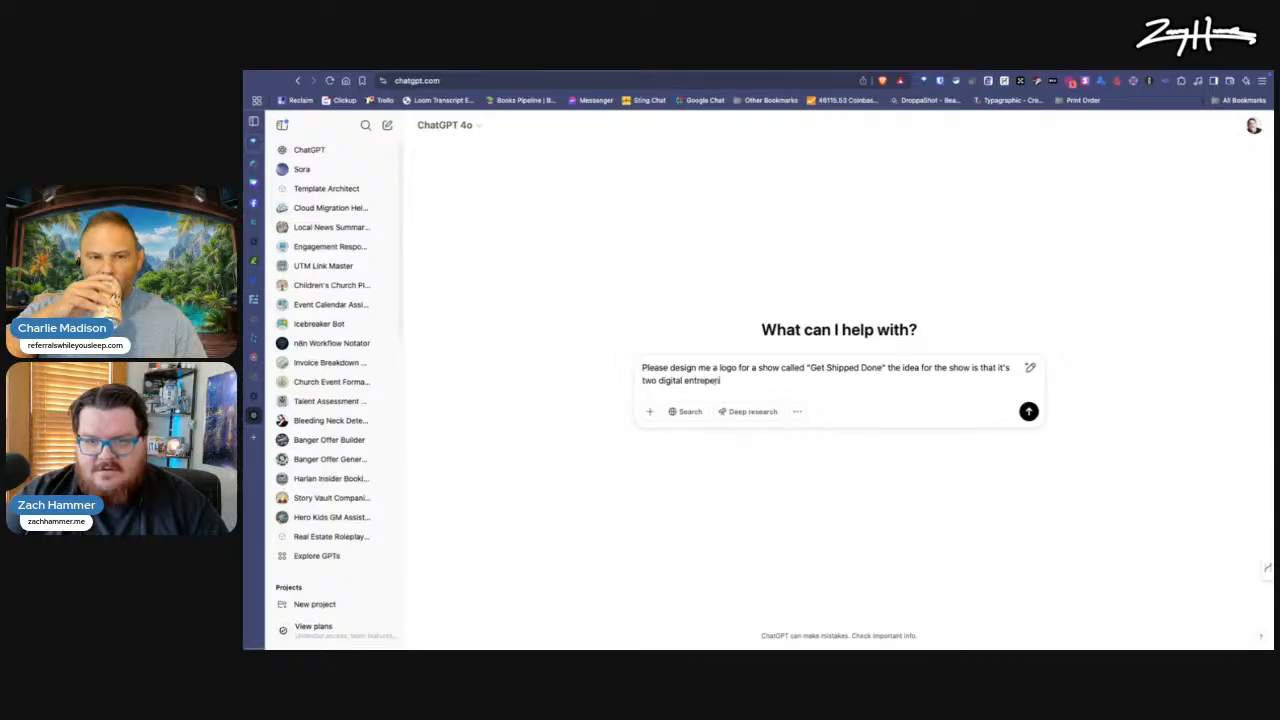
{"action": "type", "text": "s"}
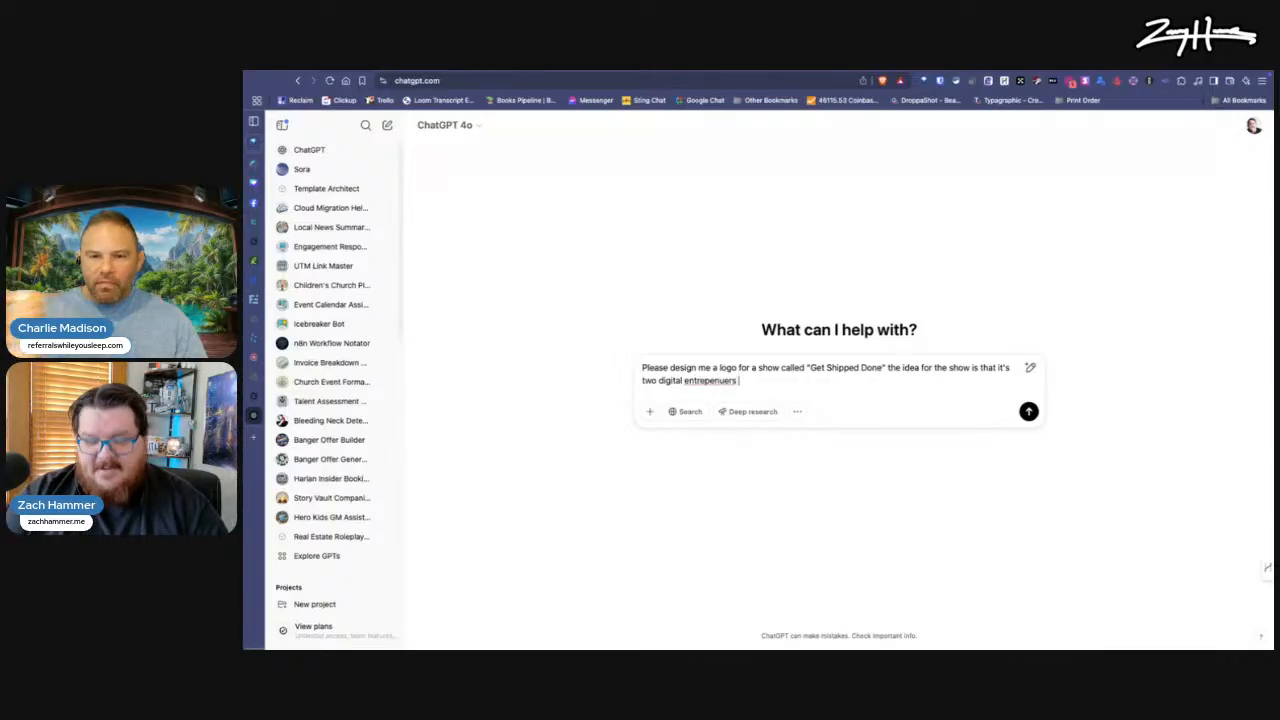
{"action": "type", "text": " working out loud"}
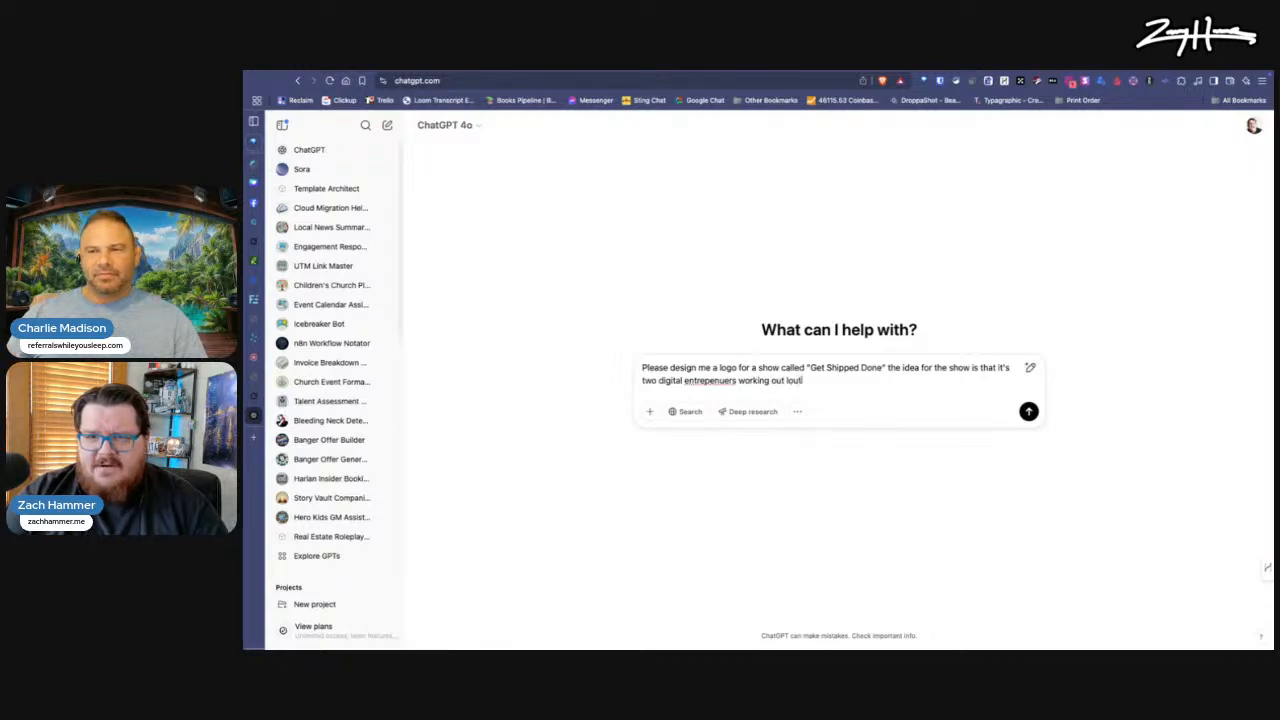
Step: Replace the unfinished concept wording with "this:" and paste the copied "The Get Shipped Done Show" description from the clipboard history below it
{"action": "left_click_drag", "start_coordinate": [878, 381], "coordinate": [980, 368]}
{"action": "type", "text": "this:"}
{"action": "key", "text": "shift+Return"}
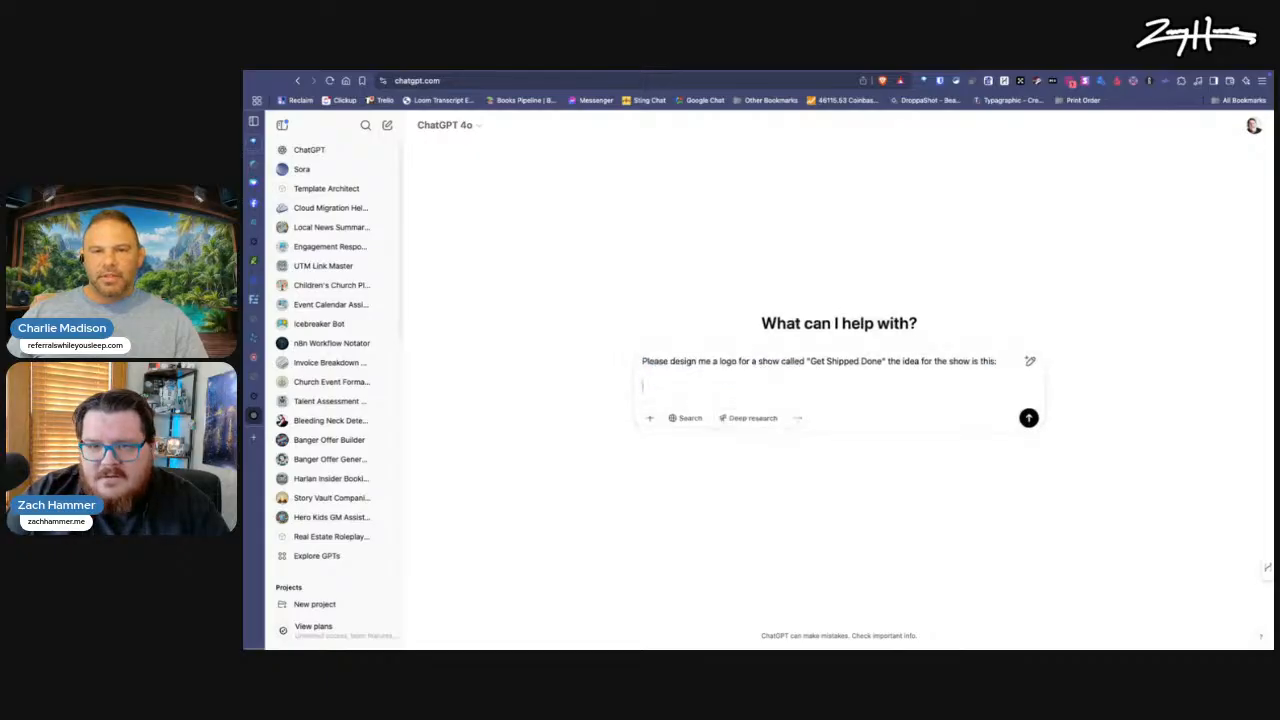
{"action": "key", "text": "super+shift+v"}
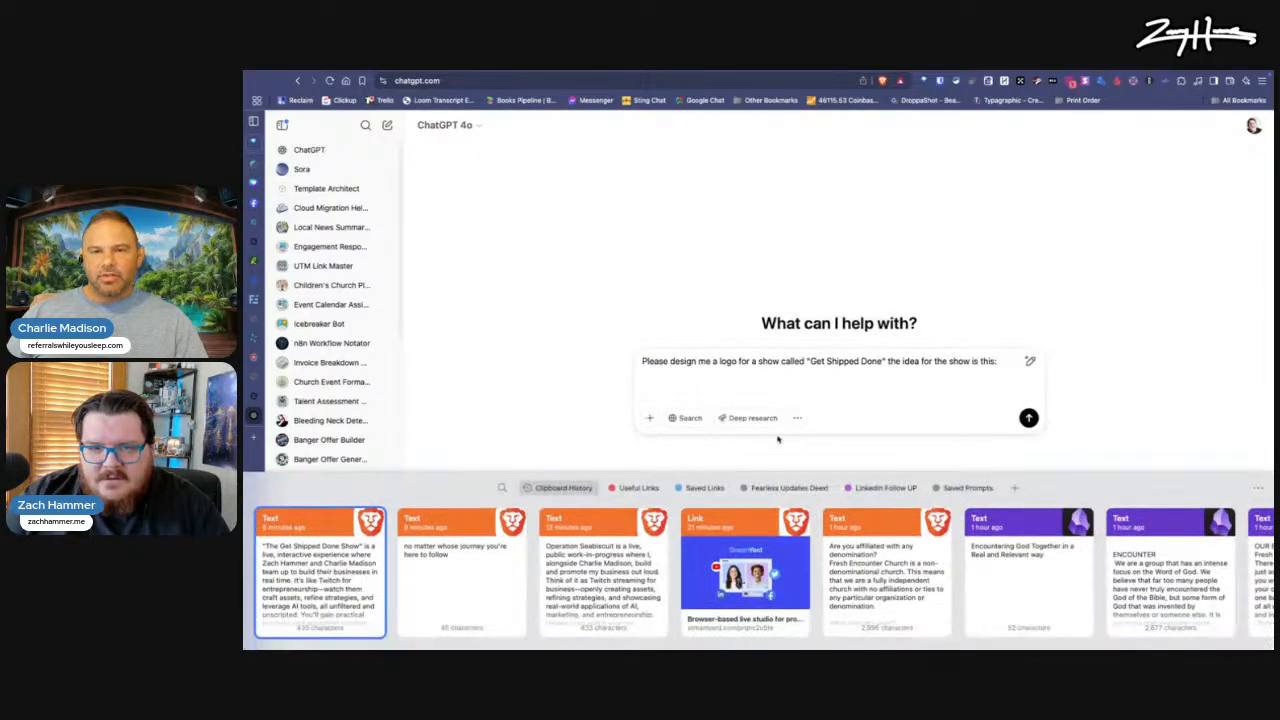
{"action": "left_click", "coordinate": [318, 574]}
{"action": "key", "text": "shift+Return"}
Step: Add a paragraph stating "The feel of the logo should be modern, minimalistic, iconographic"
{"action": "type", "text": "The "}
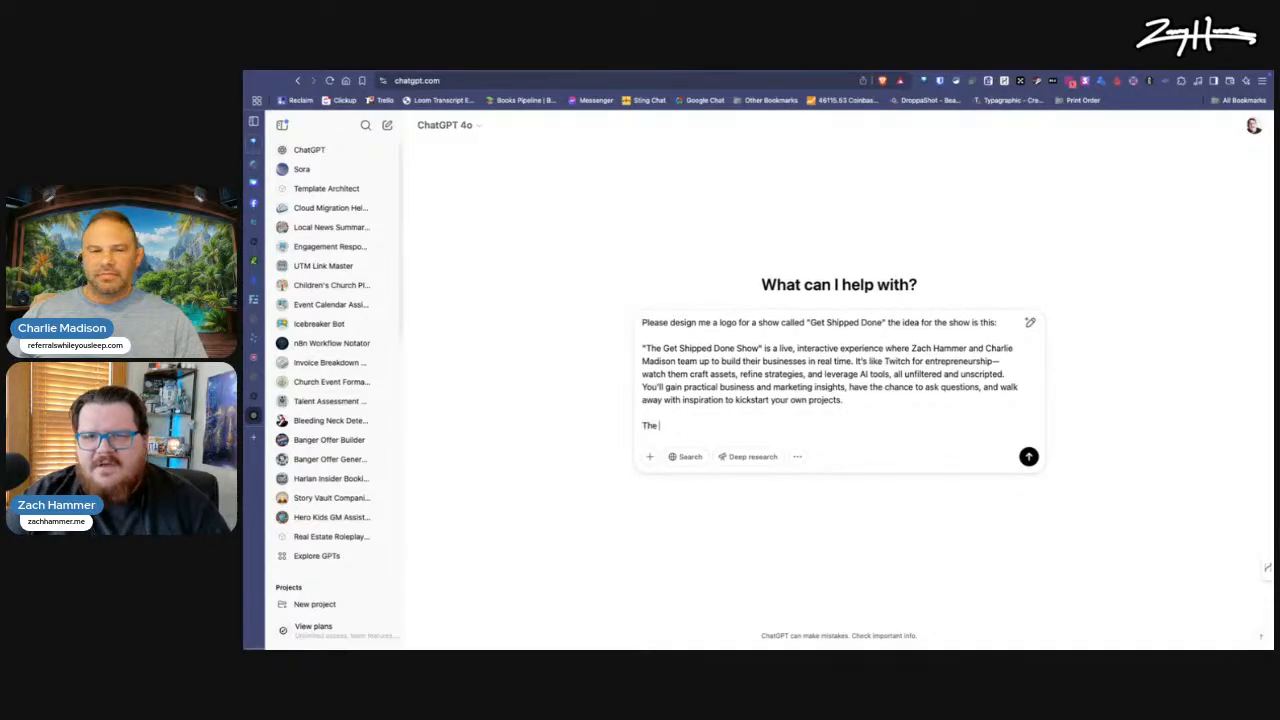
{"action": "type", "text": "feel s"}
{"action": "key", "text": "BackSpace"}
{"action": "type", "text": "of the logo should be"}
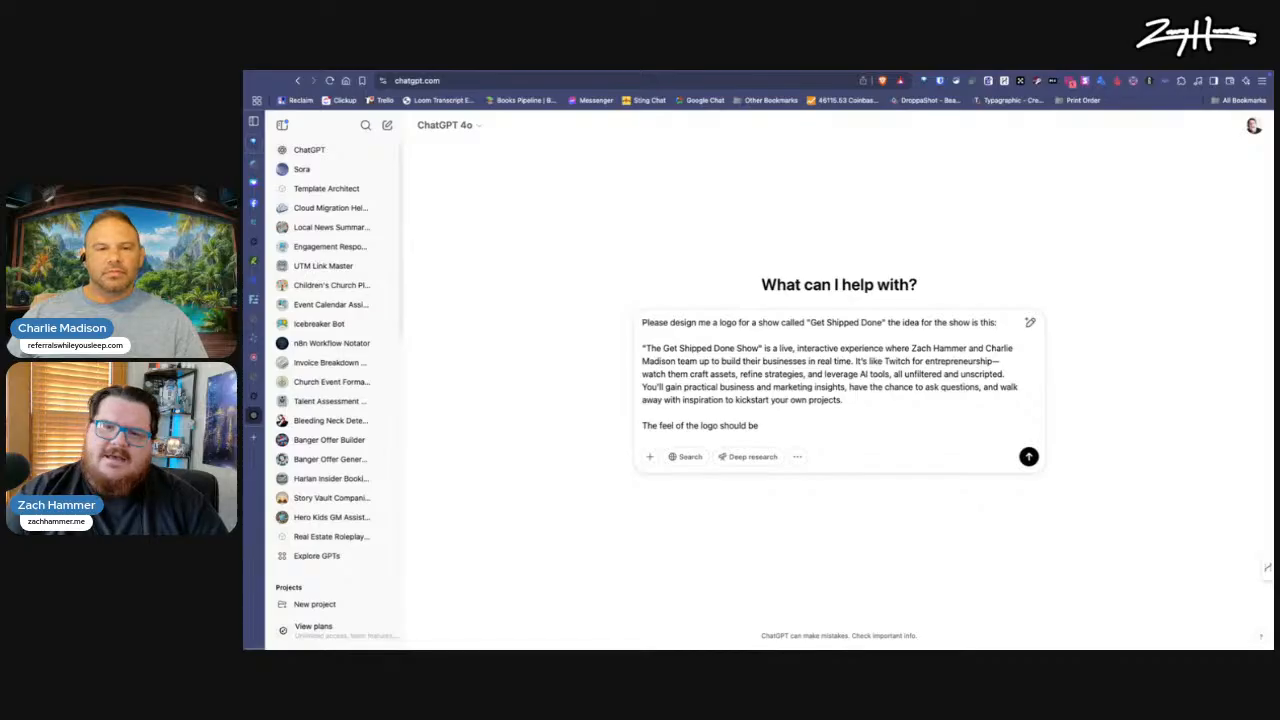
{"action": "type", "text": " modern, min"}
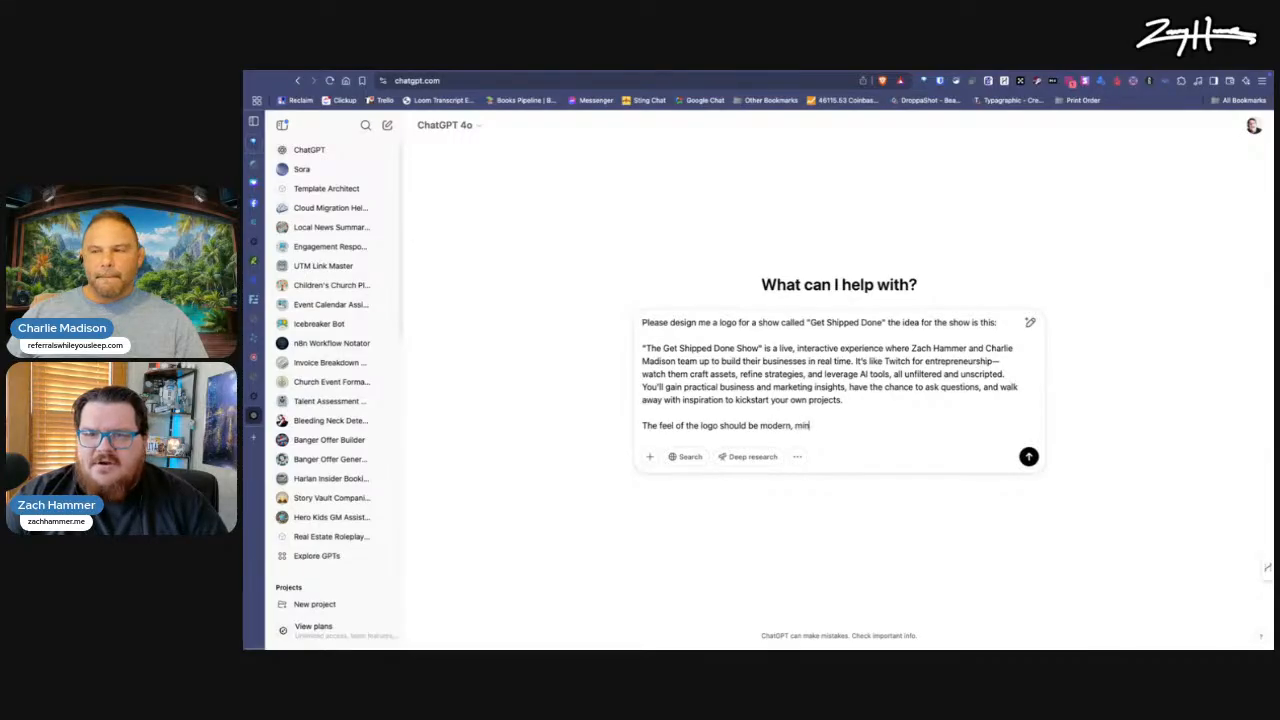
{"action": "type", "text": "imalis"}
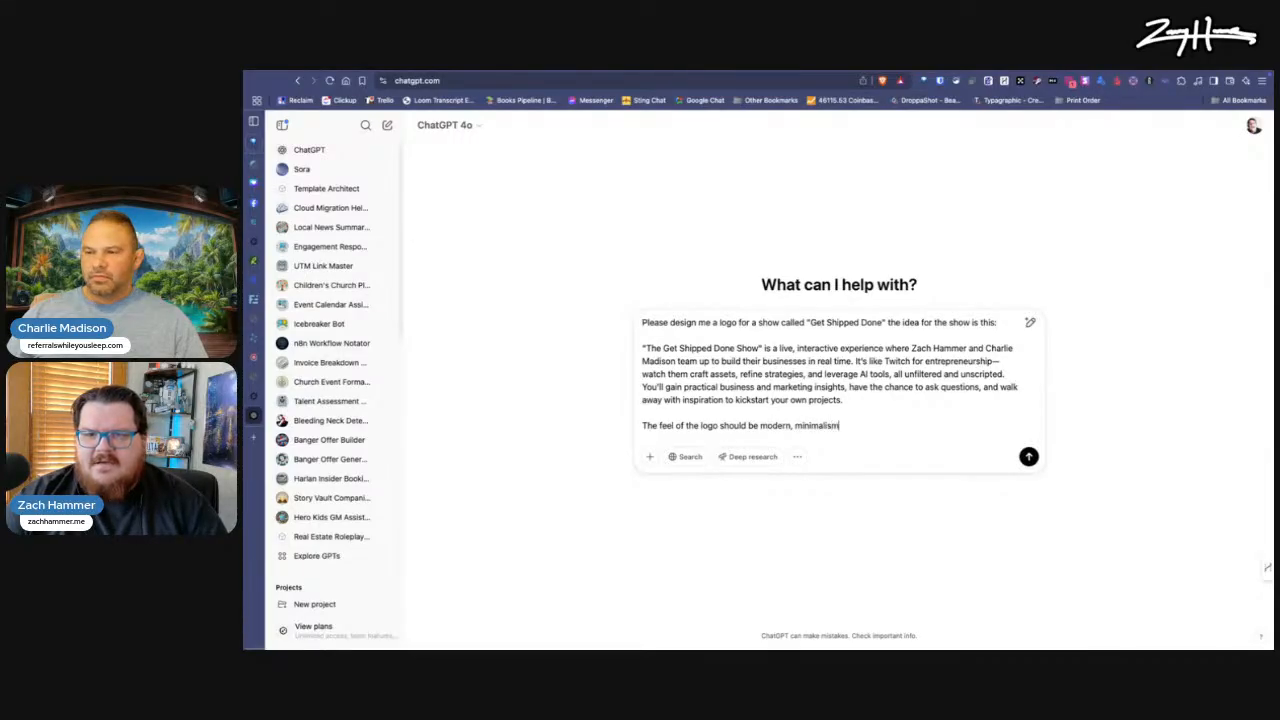
{"action": "type", "text": "tic, icono"}
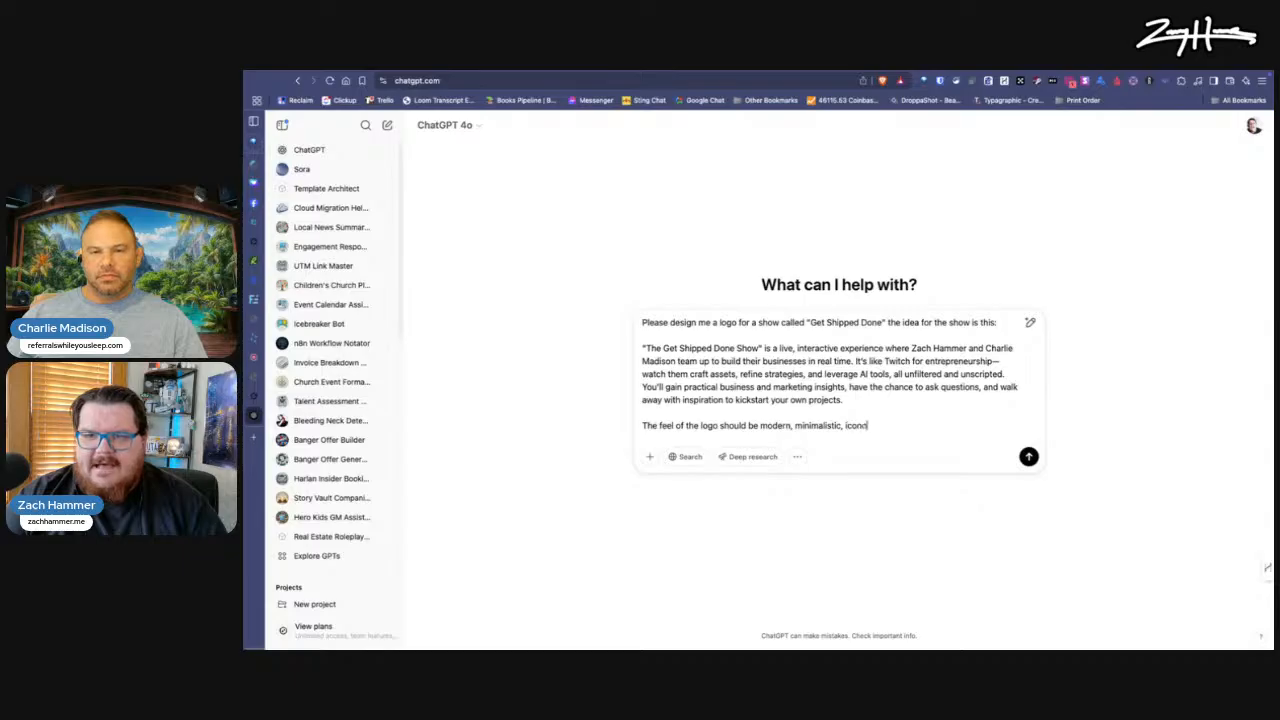
{"action": "type", "text": "graphic"}
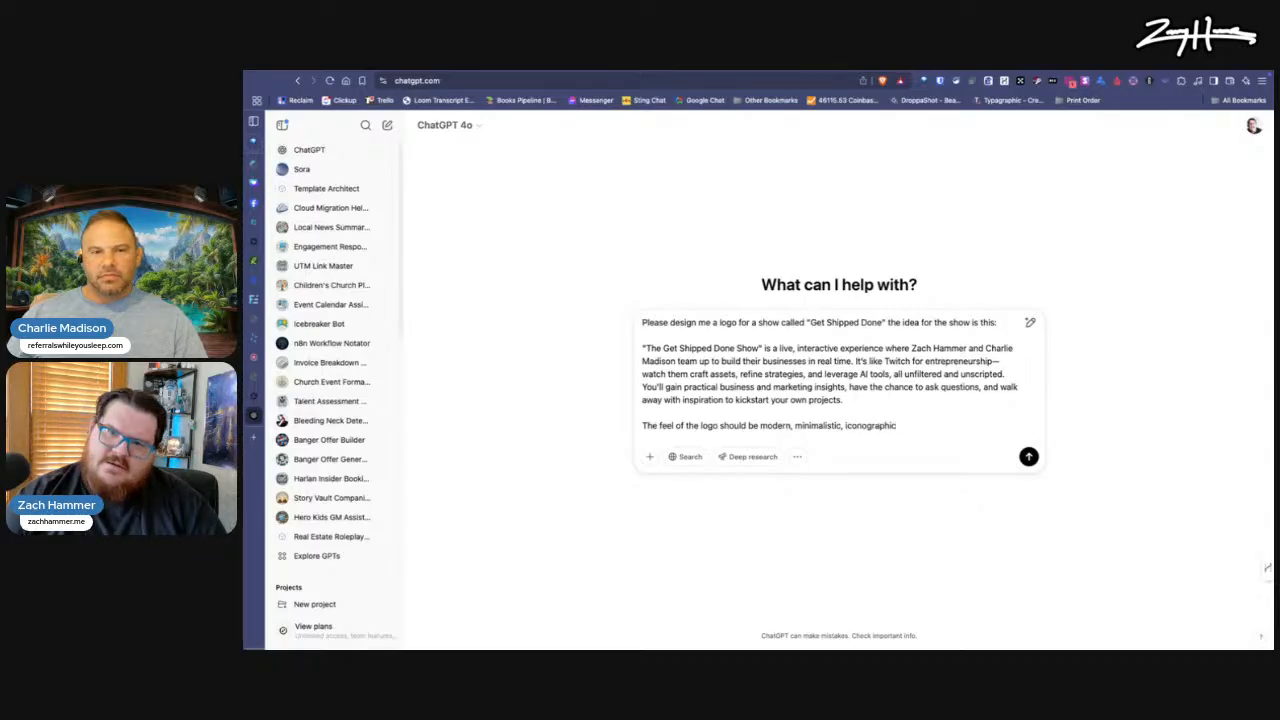
{"action": "type", "text": ", and should display well"}
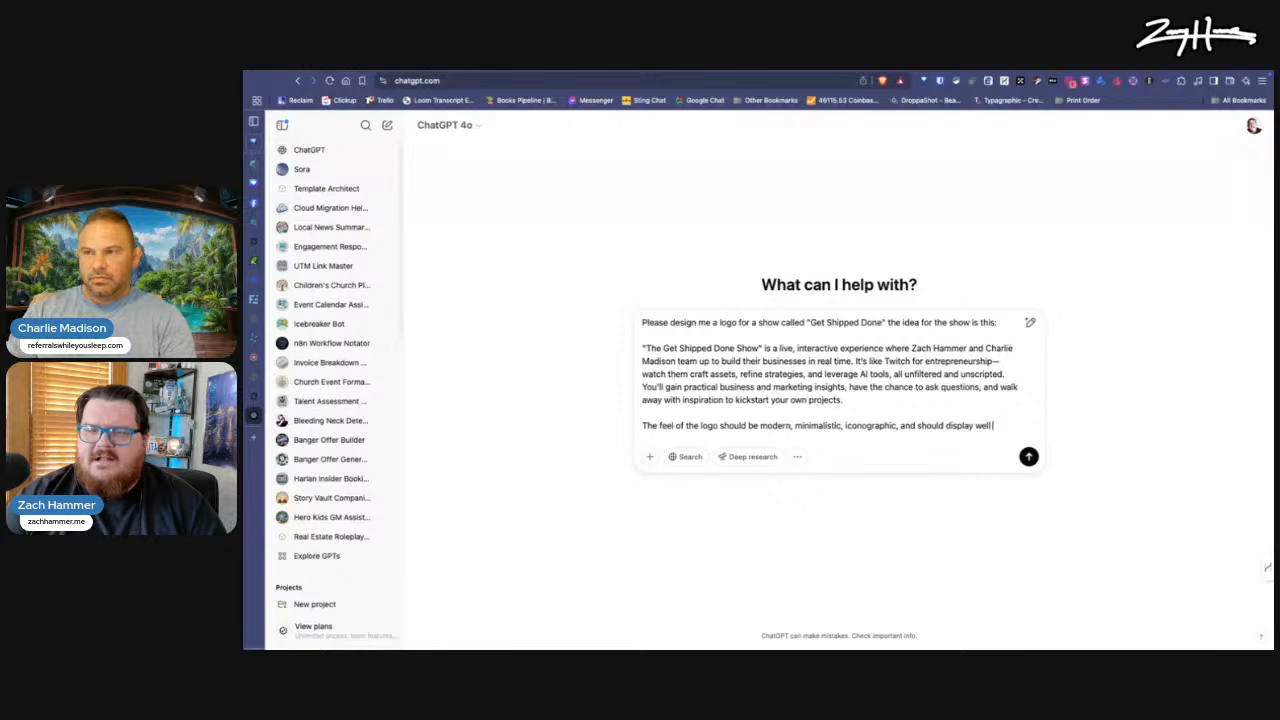
{"action": "type", "text": " on a dark "}
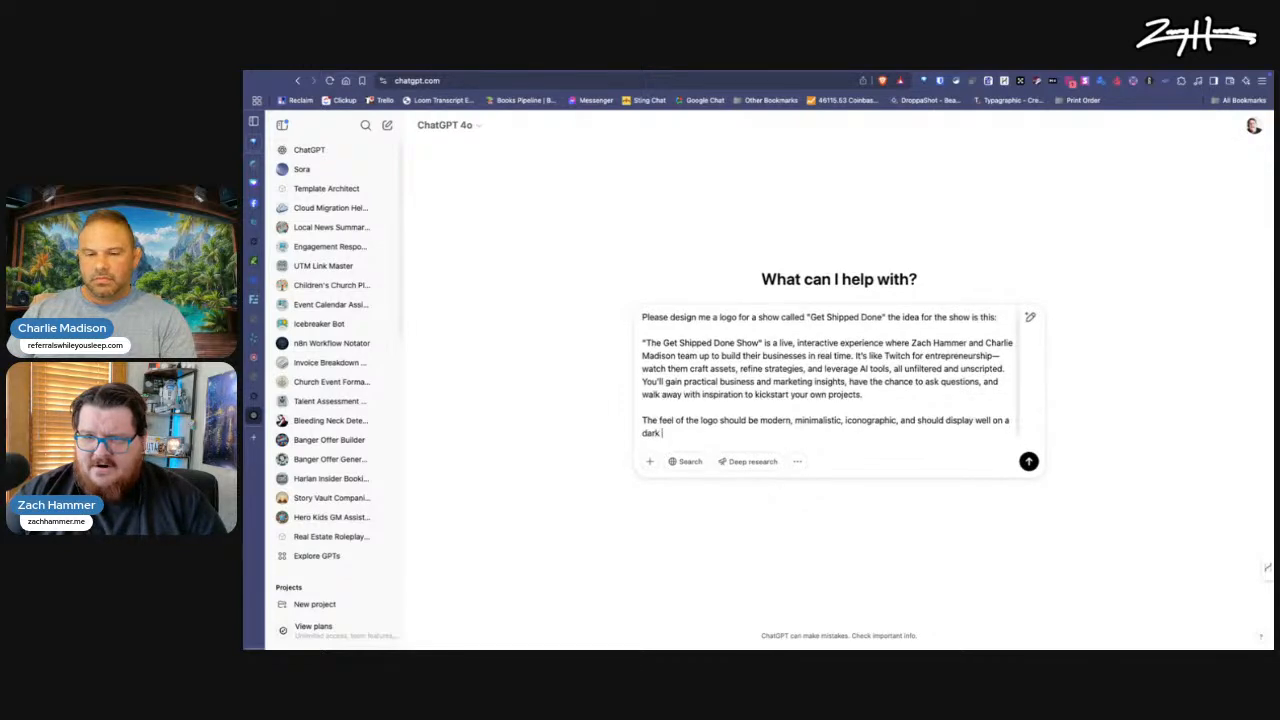
{"action": "type", "text": "bacground."}
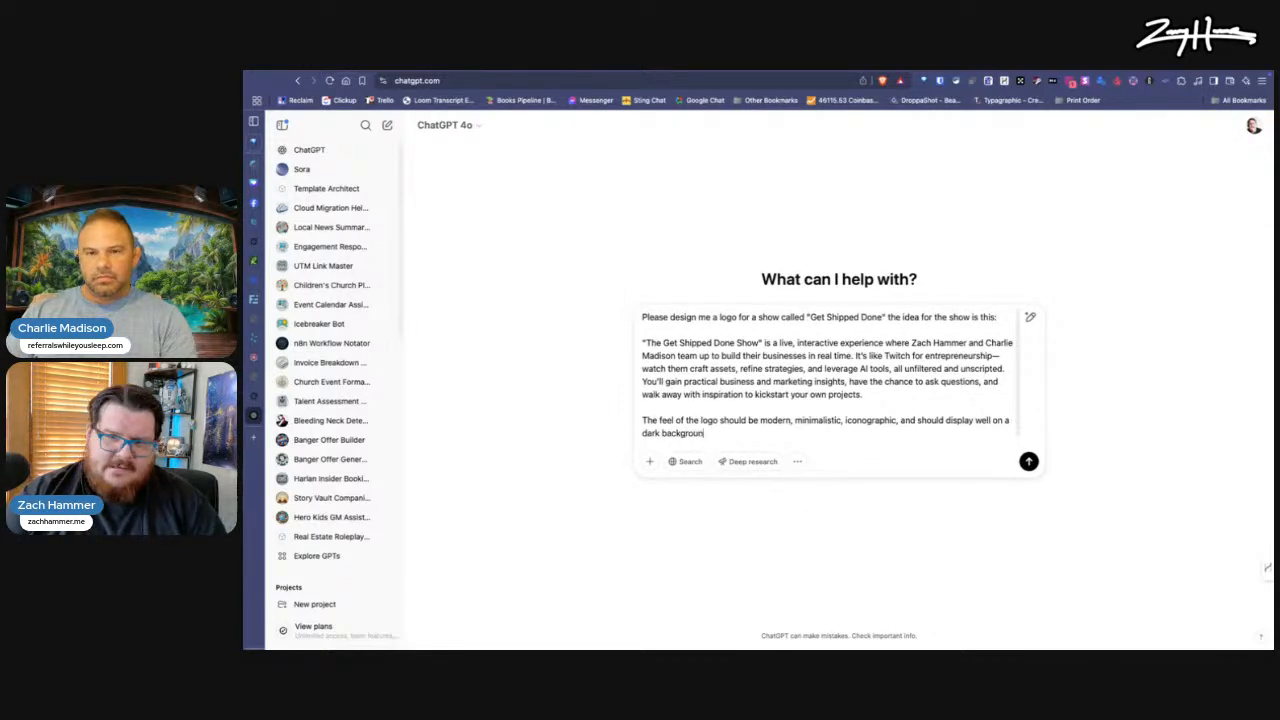
Step: Finish the prompt with "and should display well on a dark background." and submit it
{"action": "key", "text": "Return"}
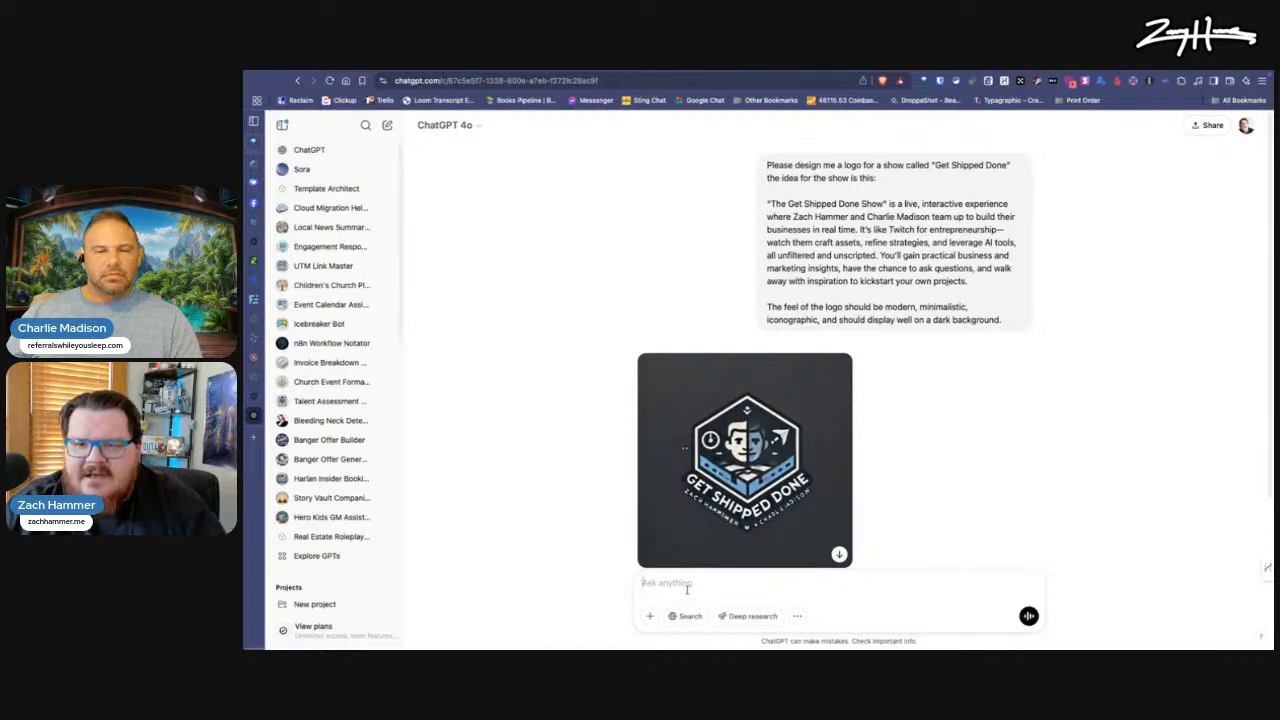
Step: Start a follow-up prompt telling ChatGPT not to include the hosts' names in the logo
{"action": "type", "text": "Dont' include our names ("}
{"action": "type", "text": "n the logo."}
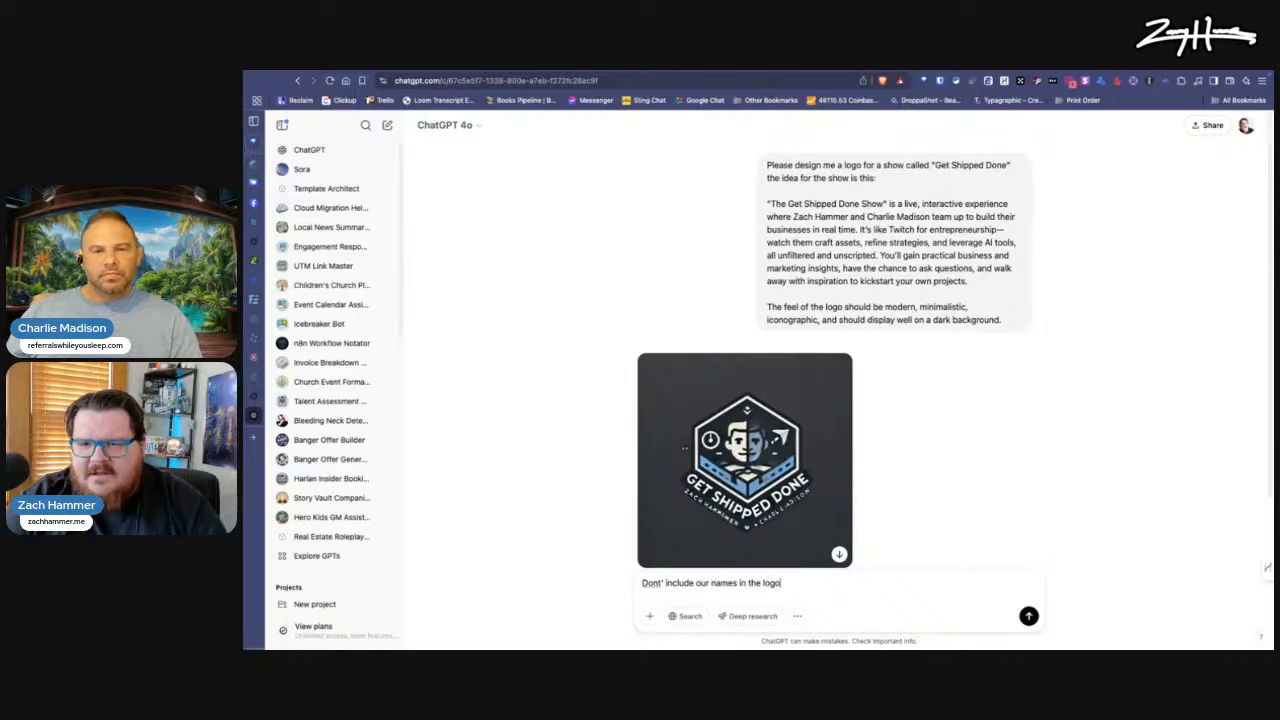
{"action": "key", "text": "shift+Return"}
{"action": "key", "text": "shift+Return"}
Step: Add a new paragraph suggesting "Maybe use like a boat/ship as the icon for the logo."
{"action": "type", "text": "Maybe "}
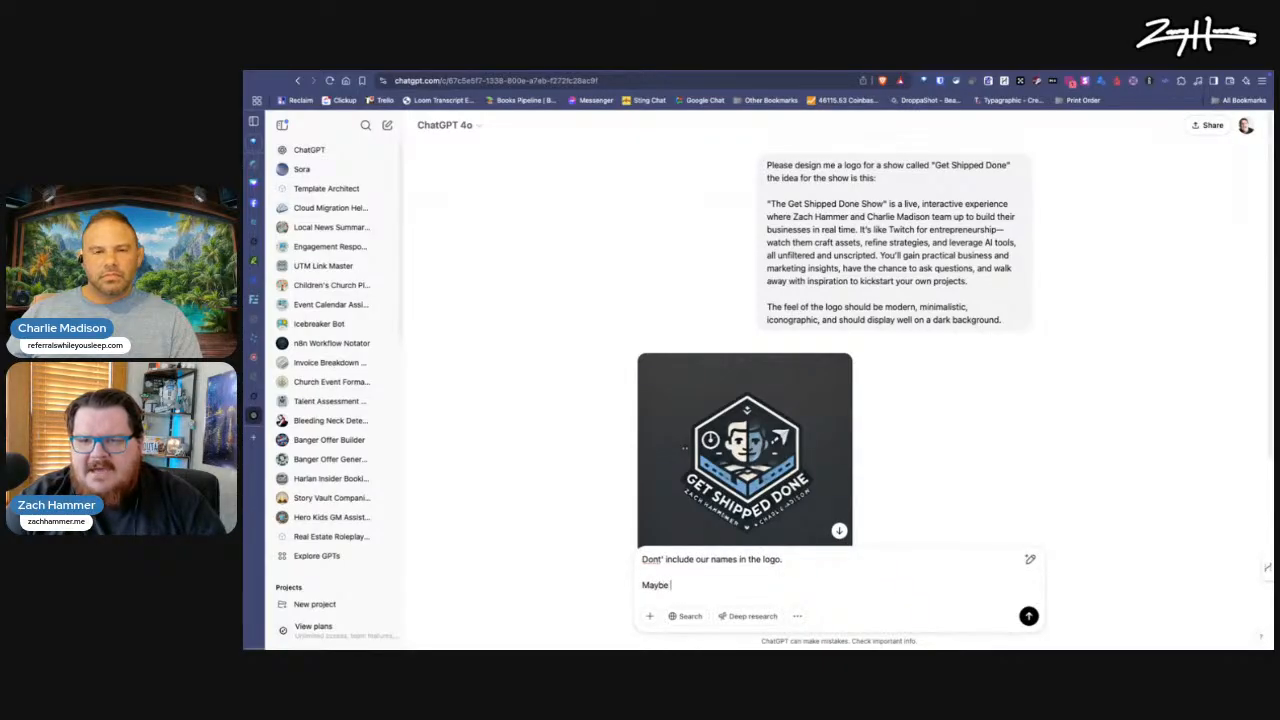
{"action": "type", "text": "use like a boat/ship"}
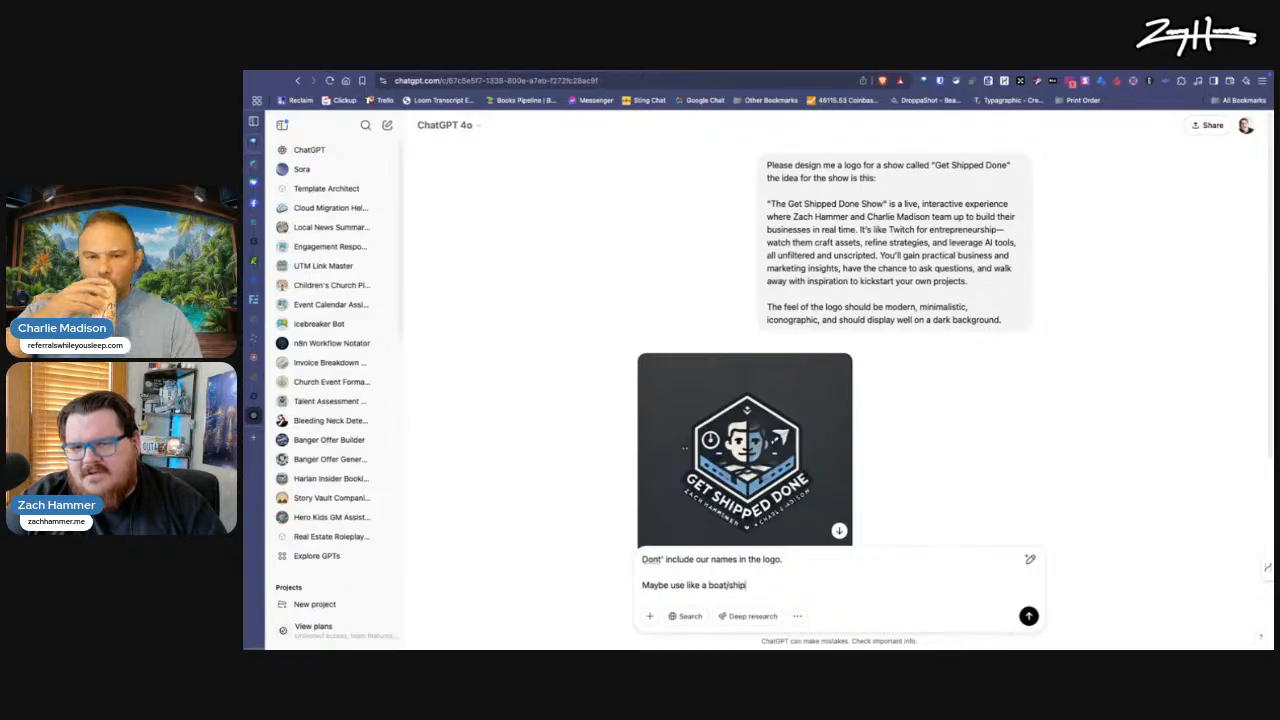
{"action": "type", "text": " as th"}
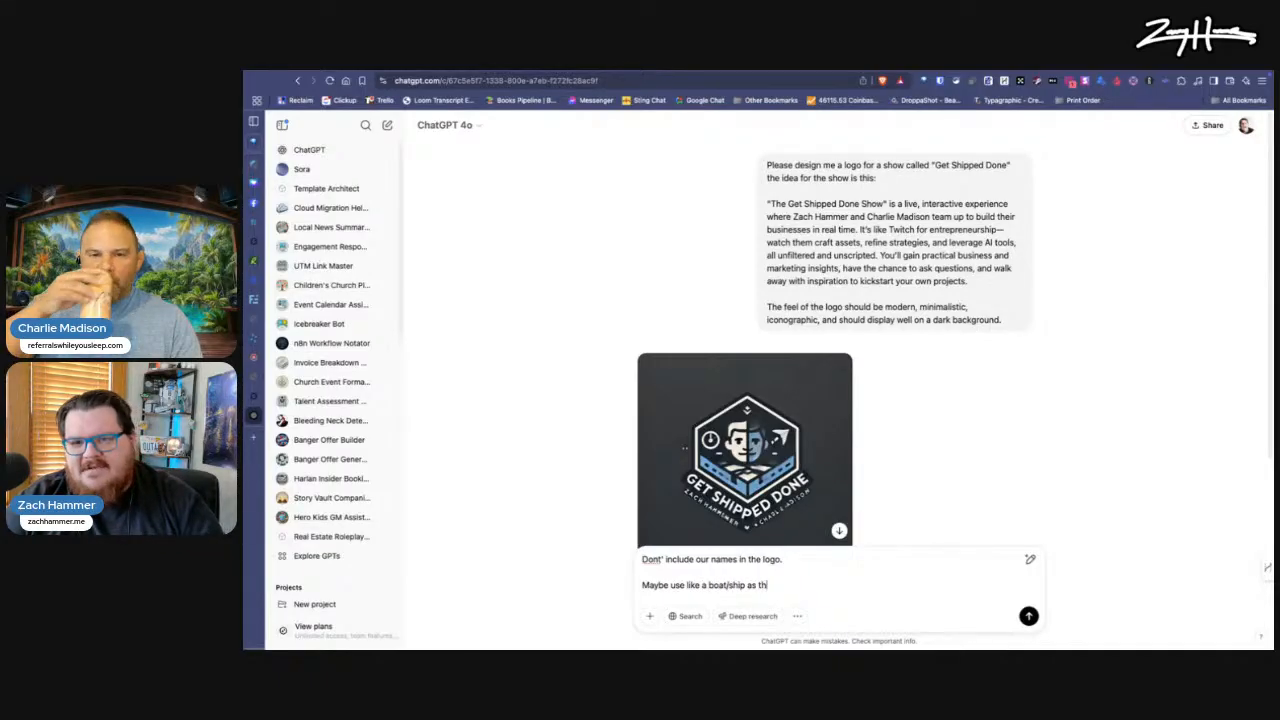
{"action": "type", "text": "e icon for the logo"}
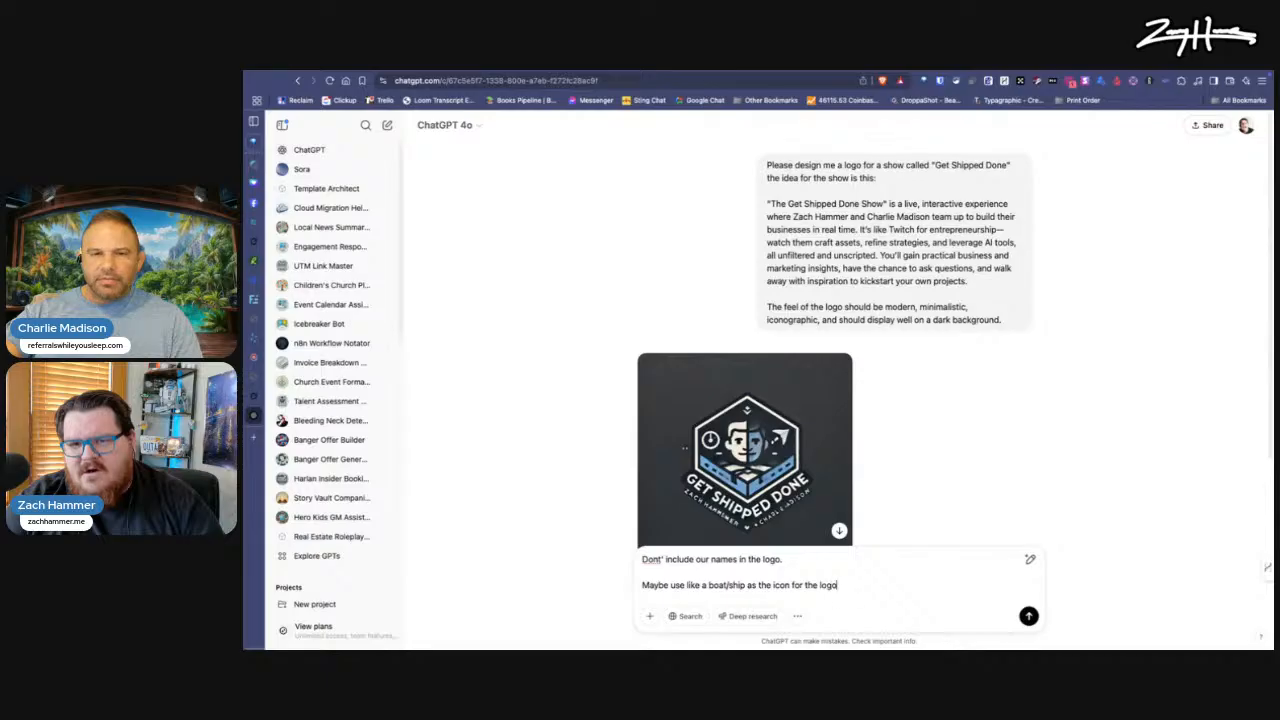
{"action": "type", "text": ". Do inl"}
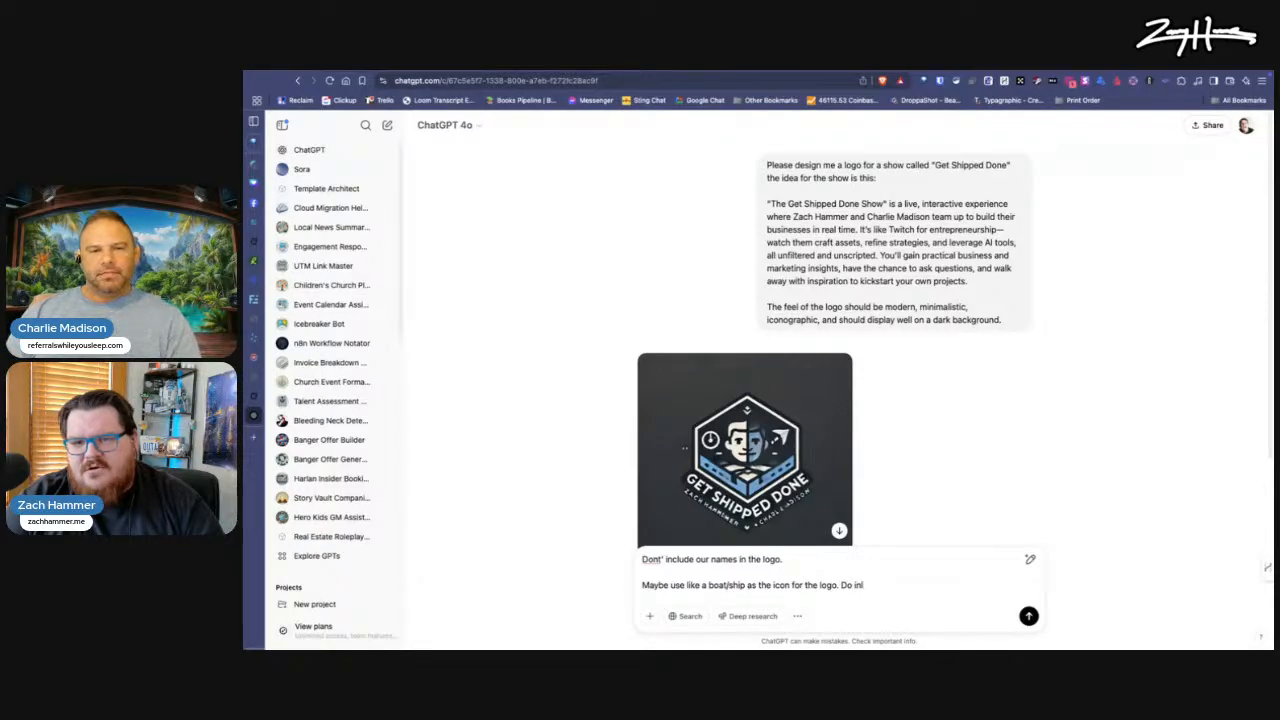
{"action": "type", "text": "ude \""}
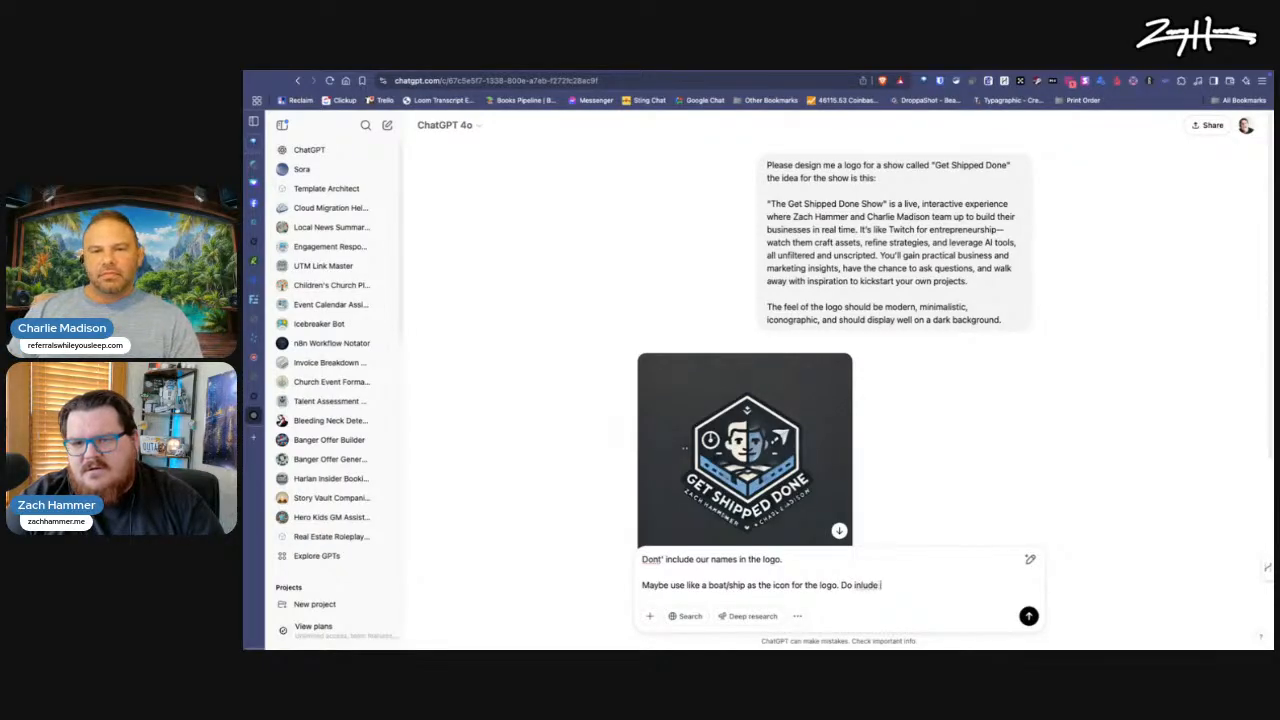
Step: Add the instruction "Do include "Get Shipped Done"" to the follow-up prompt, correcting the spelling of "include"
{"action": "key", "text": "BackSpace"}
{"action": "key", "text": "BackSpace"}
{"action": "key", "text": "BackSpace"}
{"action": "key", "text": "BackSpace"}
{"action": "key", "text": "BackSpace"}
{"action": "key", "text": "BackSpace"}
{"action": "type", "text": "clude \"Get Shipped Don"}
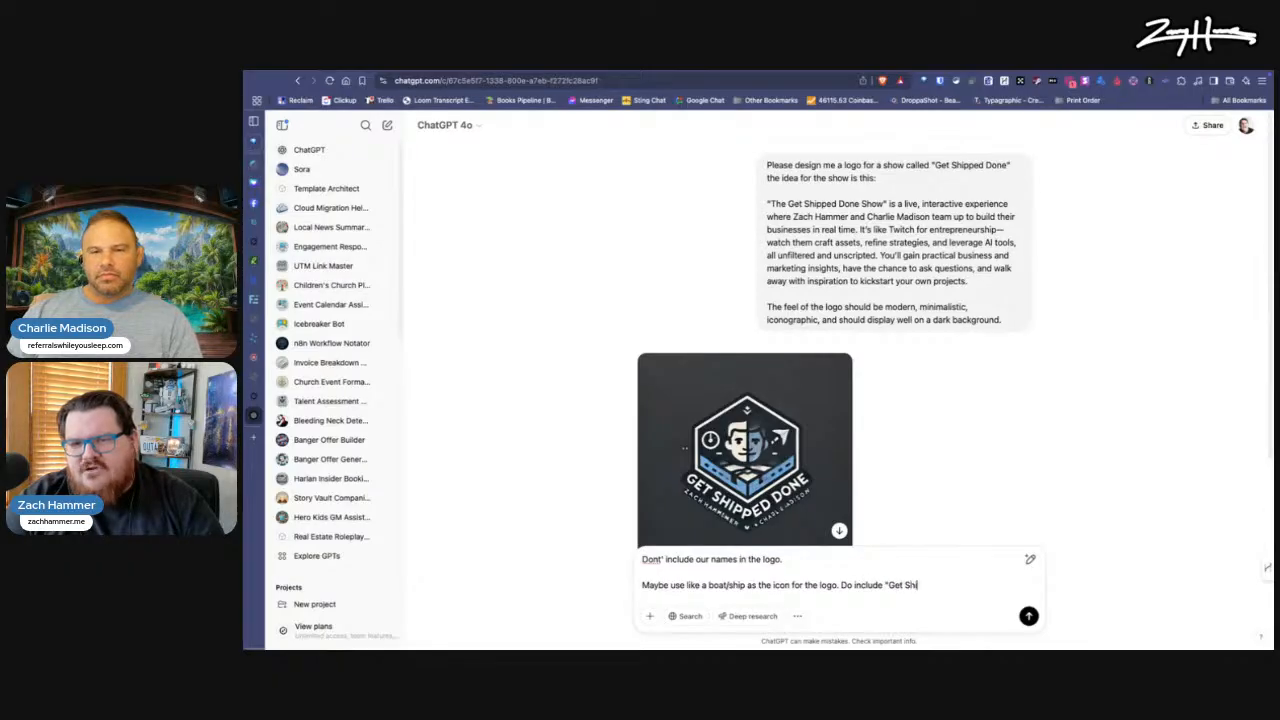
{"action": "type", "text": "e\" "}
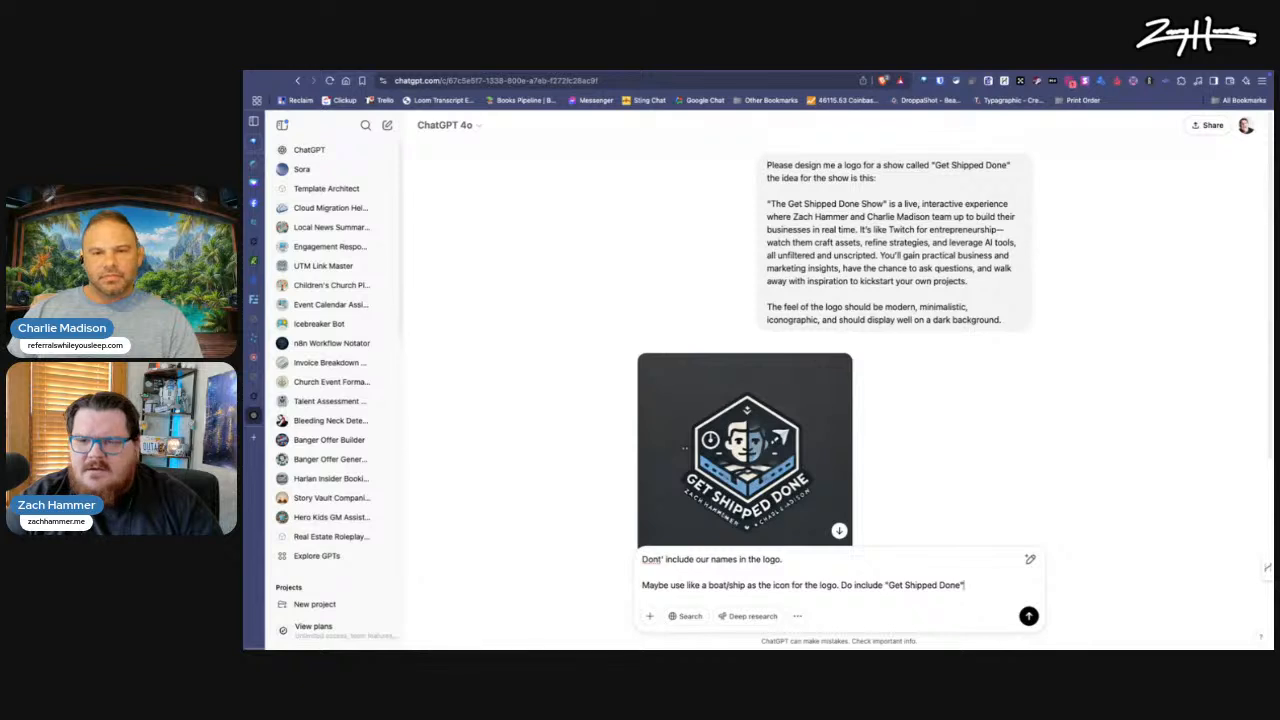
{"action": "type", "text": "make th"}
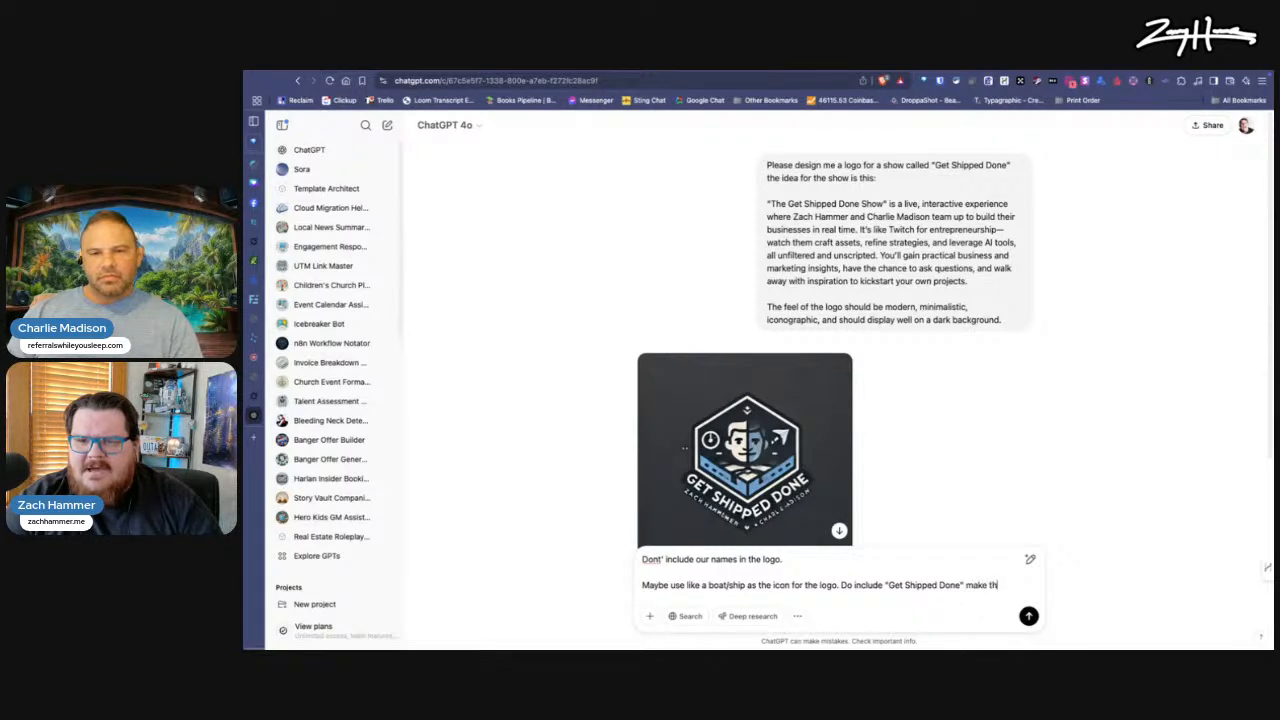
{"action": "type", "text": "e text the emphai"}
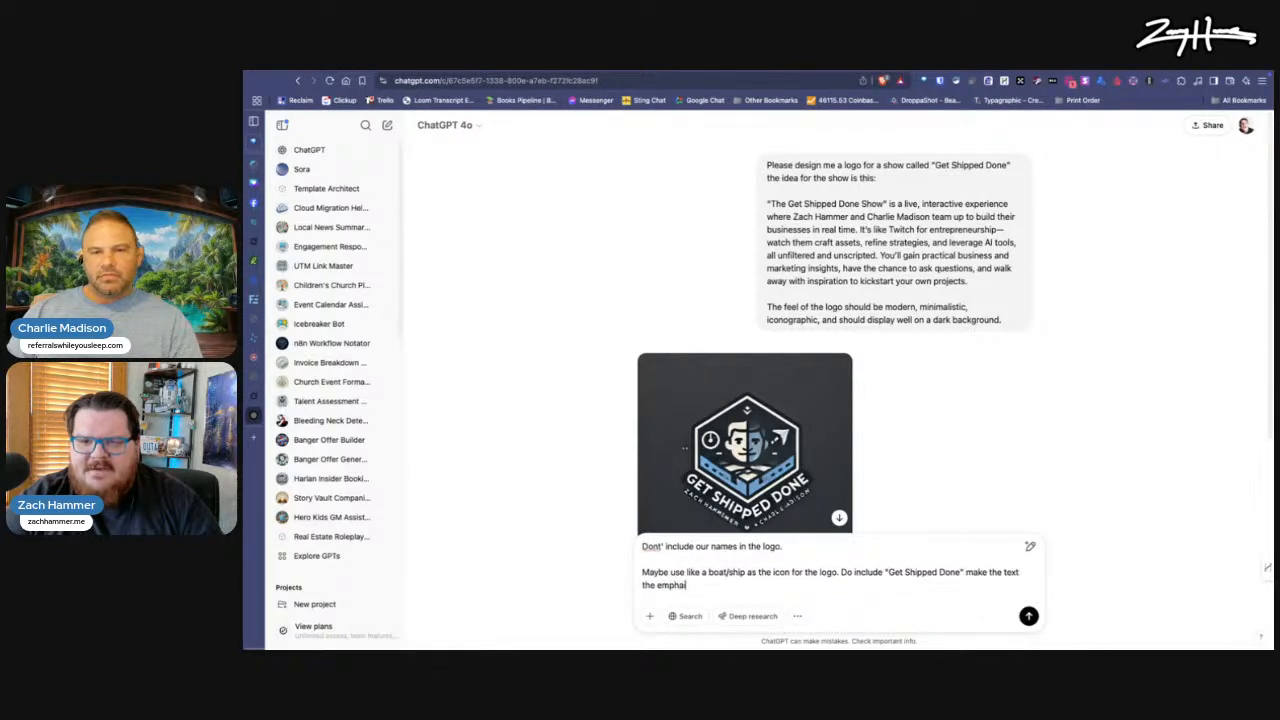
{"action": "key", "text": "BackSpace"}
{"action": "type", "text": "sis rather"}
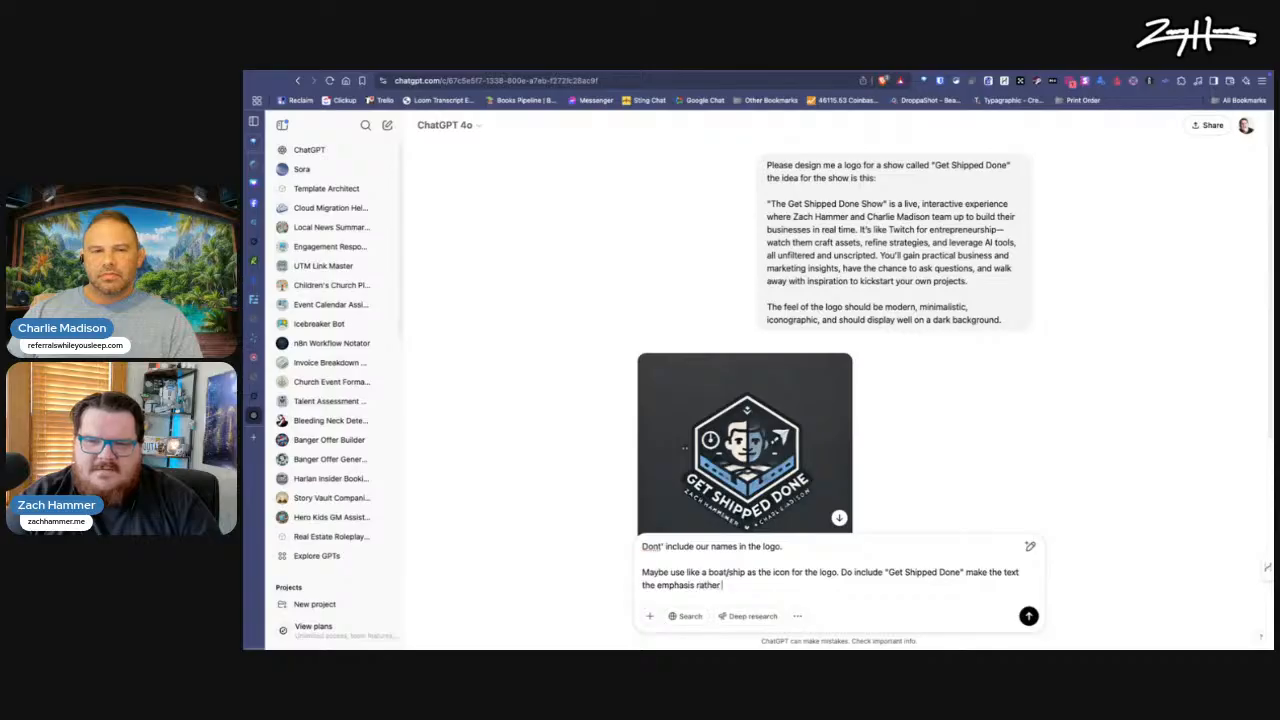
{"action": "type", "text": " thatn the icon "}
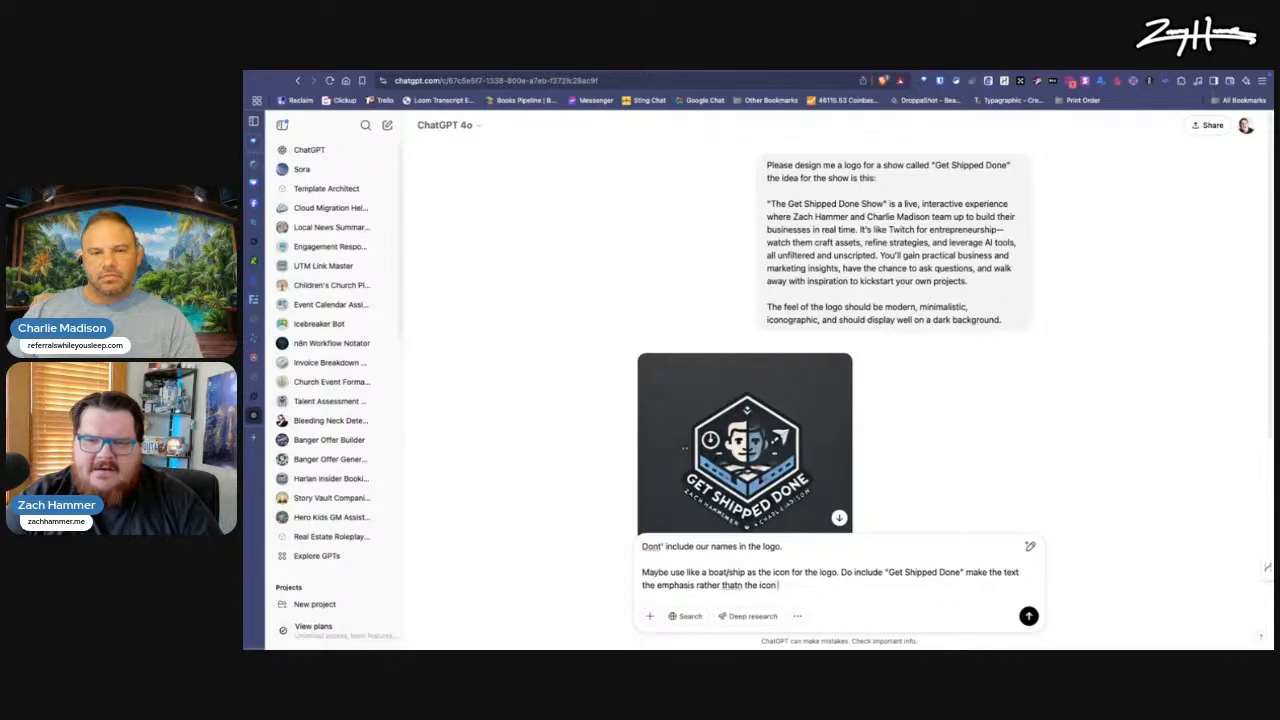
{"action": "type", "text": ", but have the ic"}
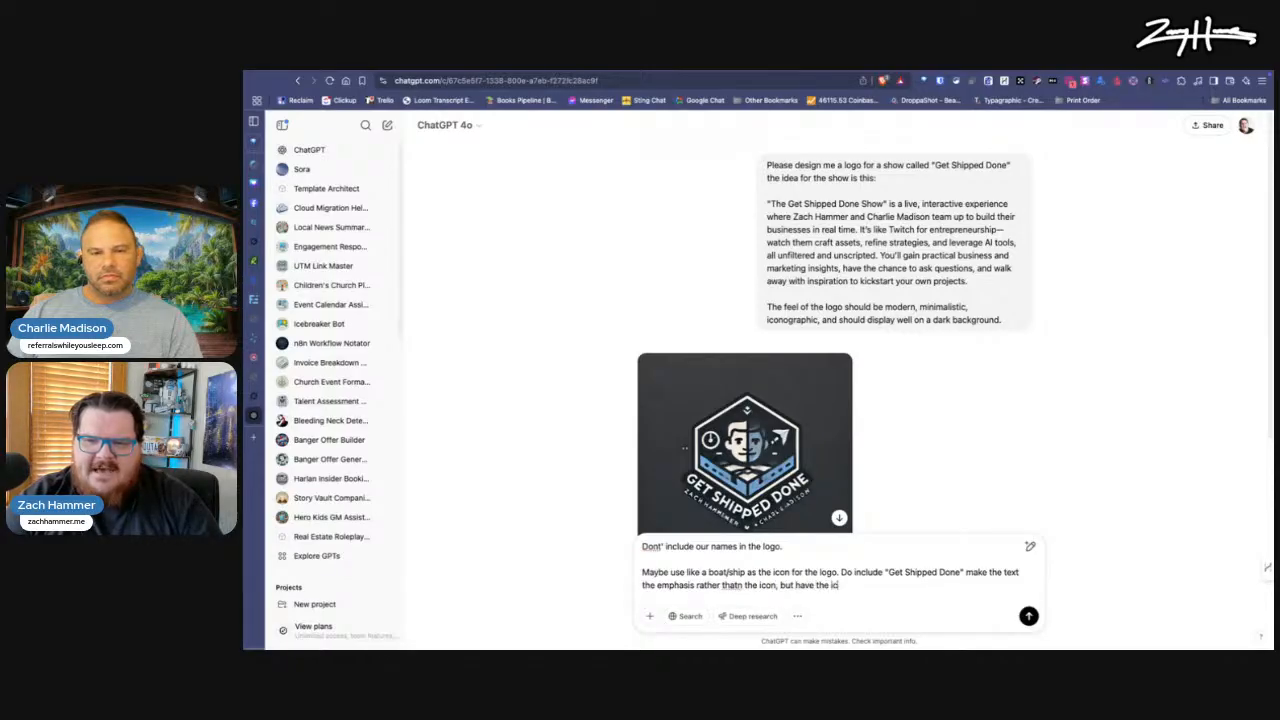
{"action": "type", "text": "on present."}
Step: Ask for the text to be the emphasis rather than the icon while keeping the icon present, and submit the follow-up
{"action": "key", "text": "Return"}
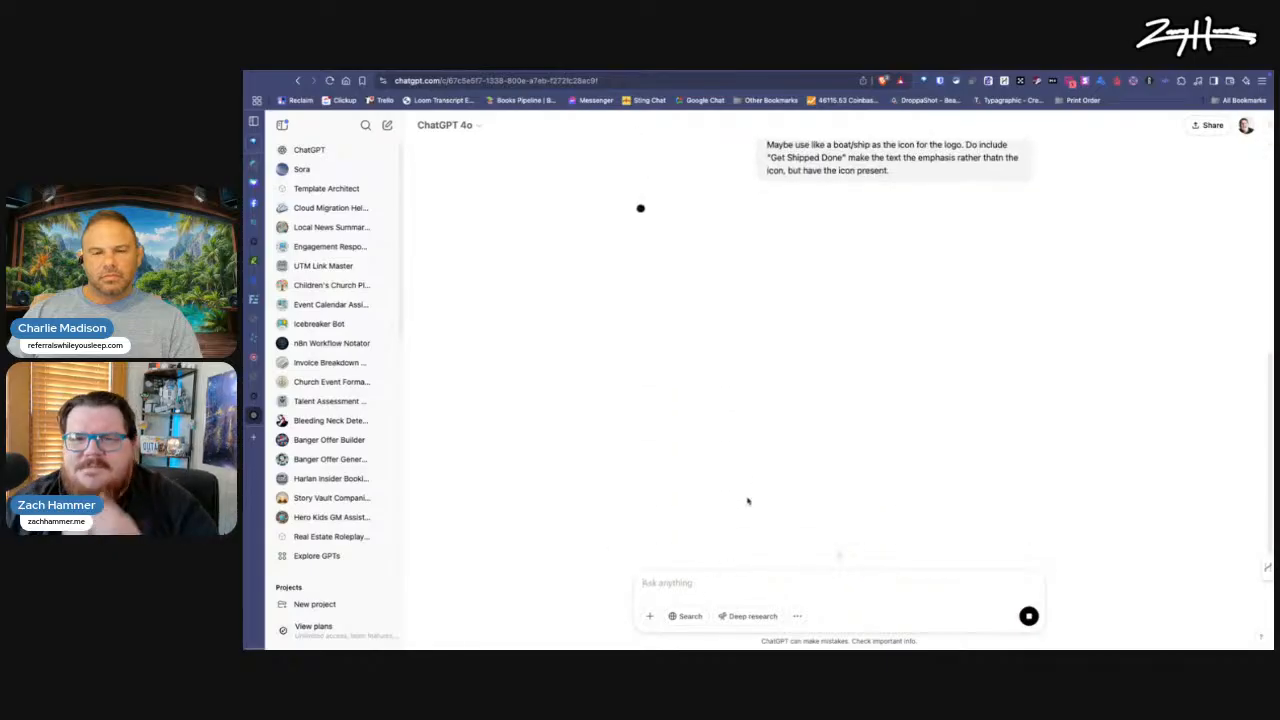
Step: Start a follow-up prompt saying the logo is really close, but to use a pirate ship instead of a modern ship
{"action": "scroll", "coordinate": [763, 333], "scroll_direction": "up", "scroll_amount": 5}
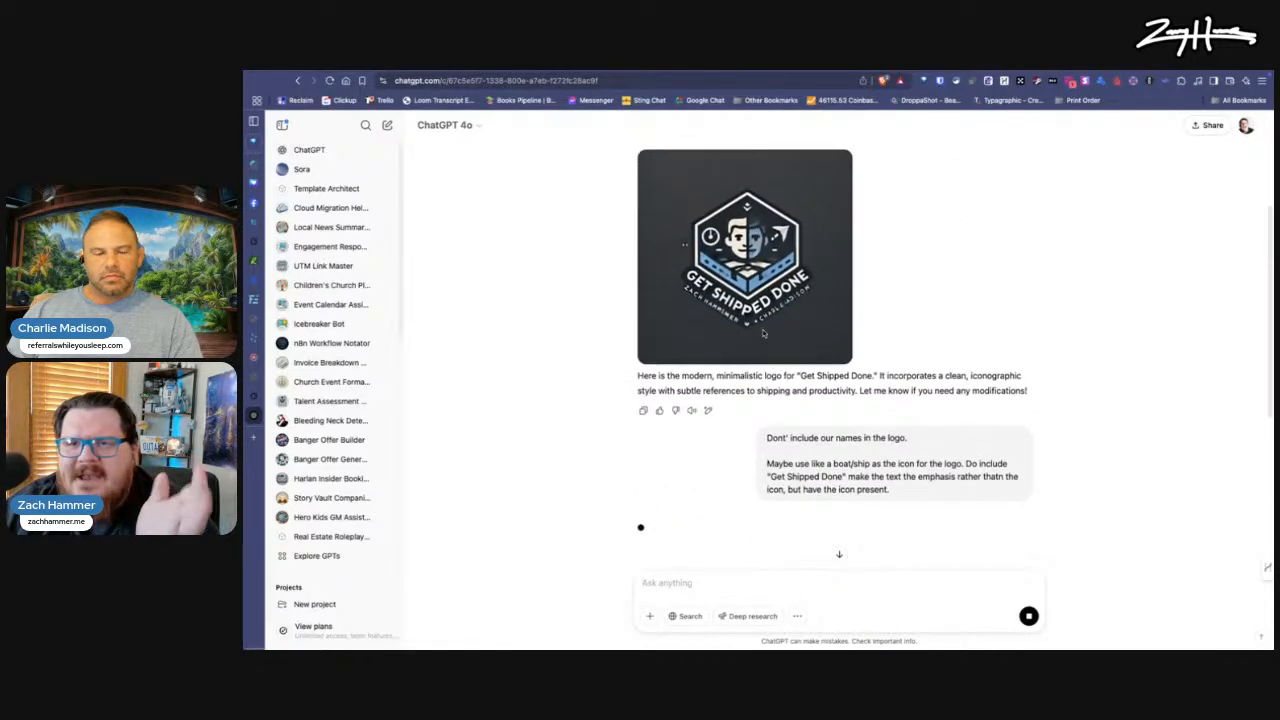
{"action": "scroll", "coordinate": [745, 420], "scroll_direction": "down", "scroll_amount": 5}
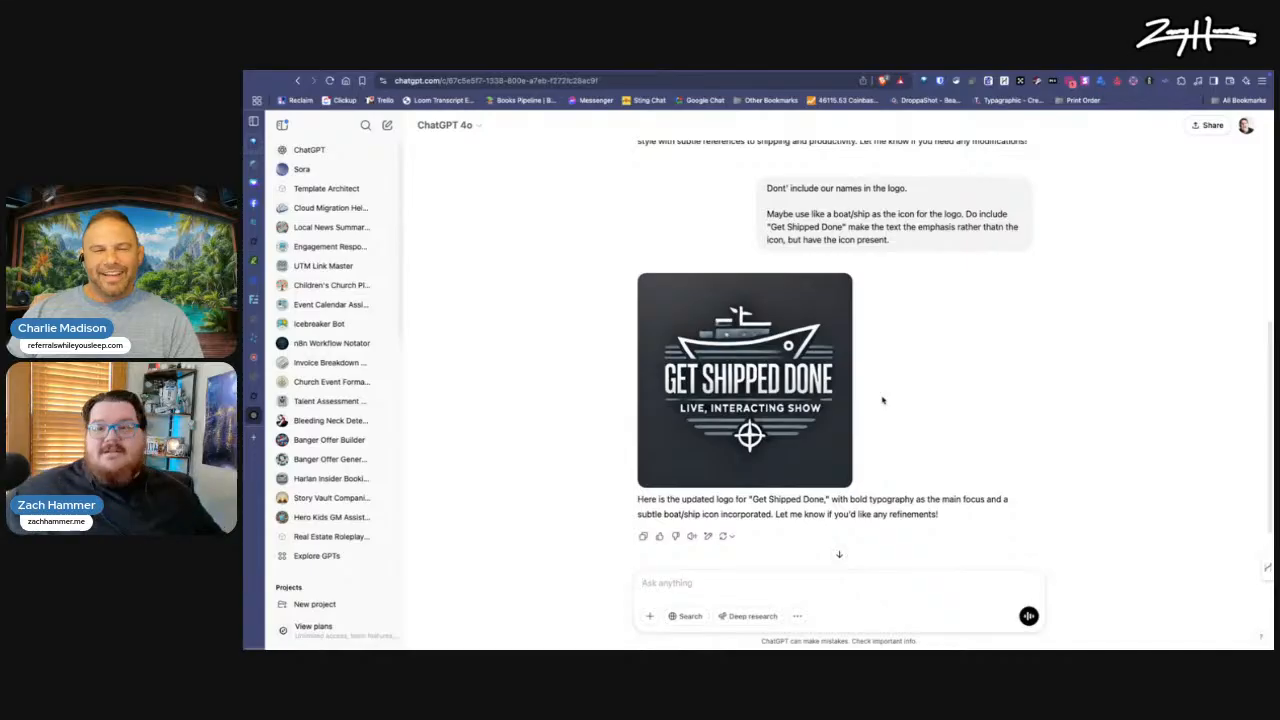
{"action": "right_click", "coordinate": [882, 400]}
{"action": "left_click", "coordinate": [684, 572]}
{"action": "type", "text": "So this is really close"}
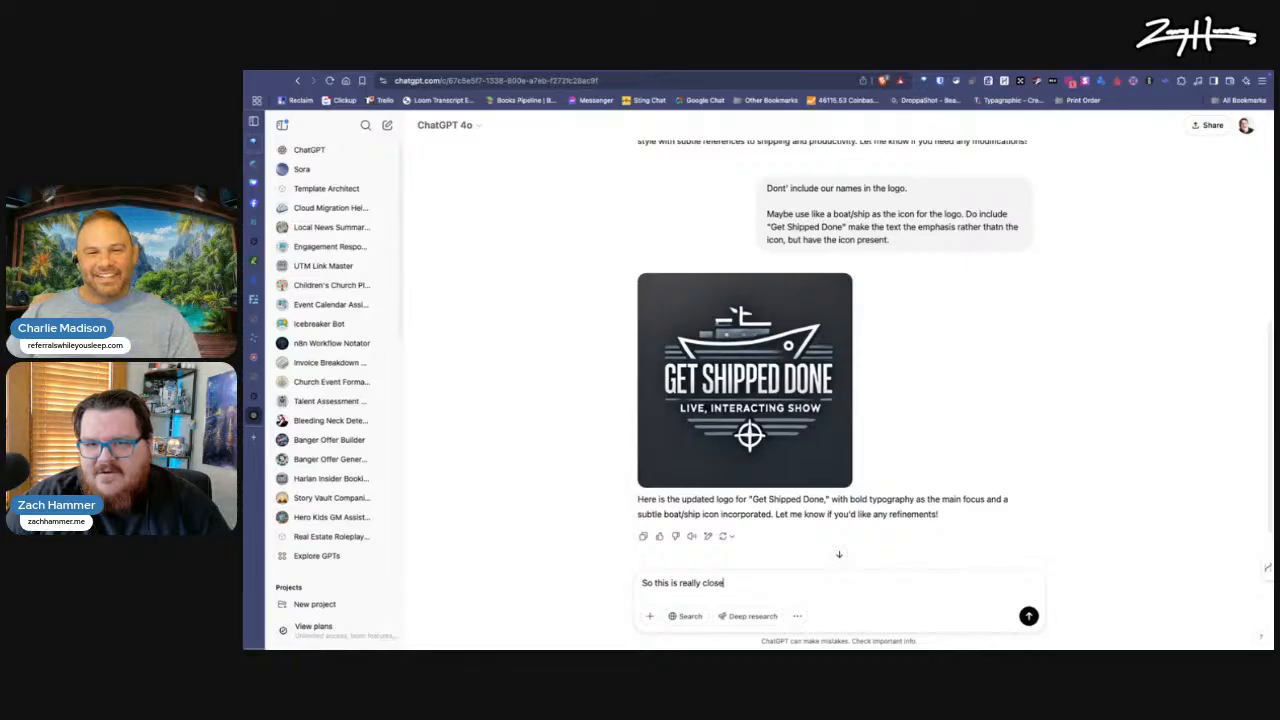
{"action": "type", "text": ", but instead of a"}
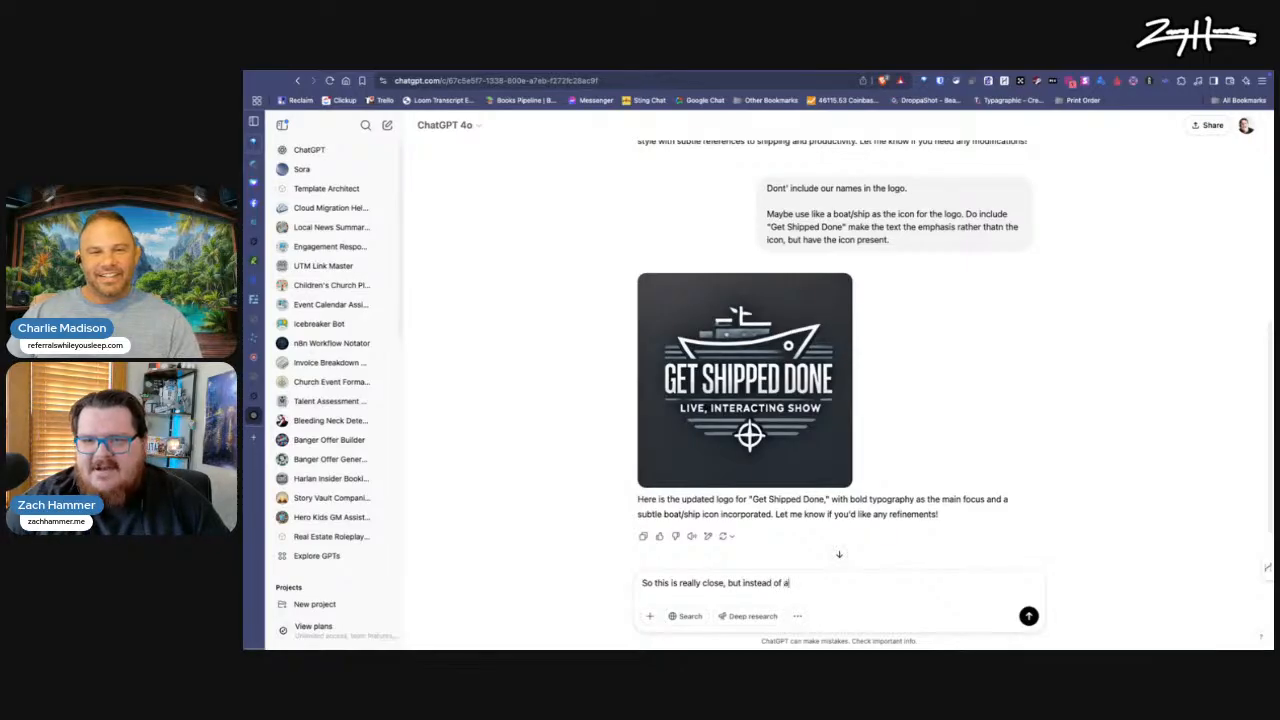
{"action": "type", "text": " modern ship, use"}
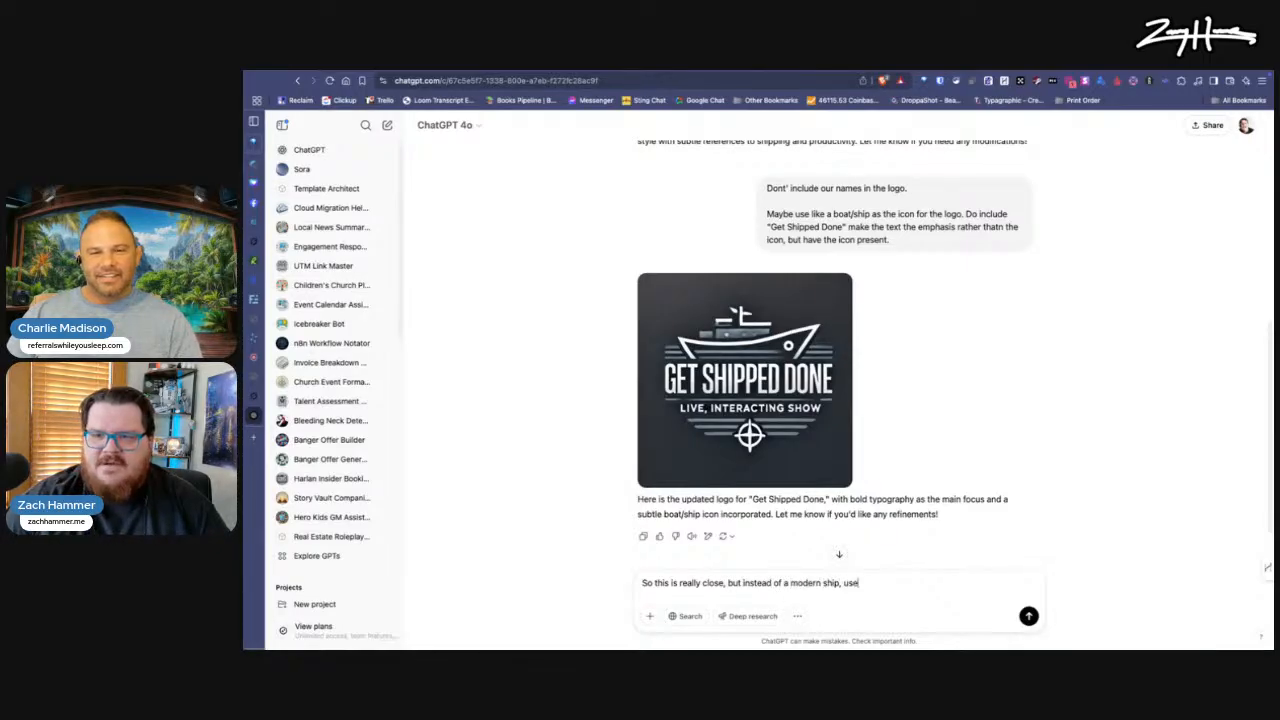
{"action": "type", "text": " a pirate ship"}
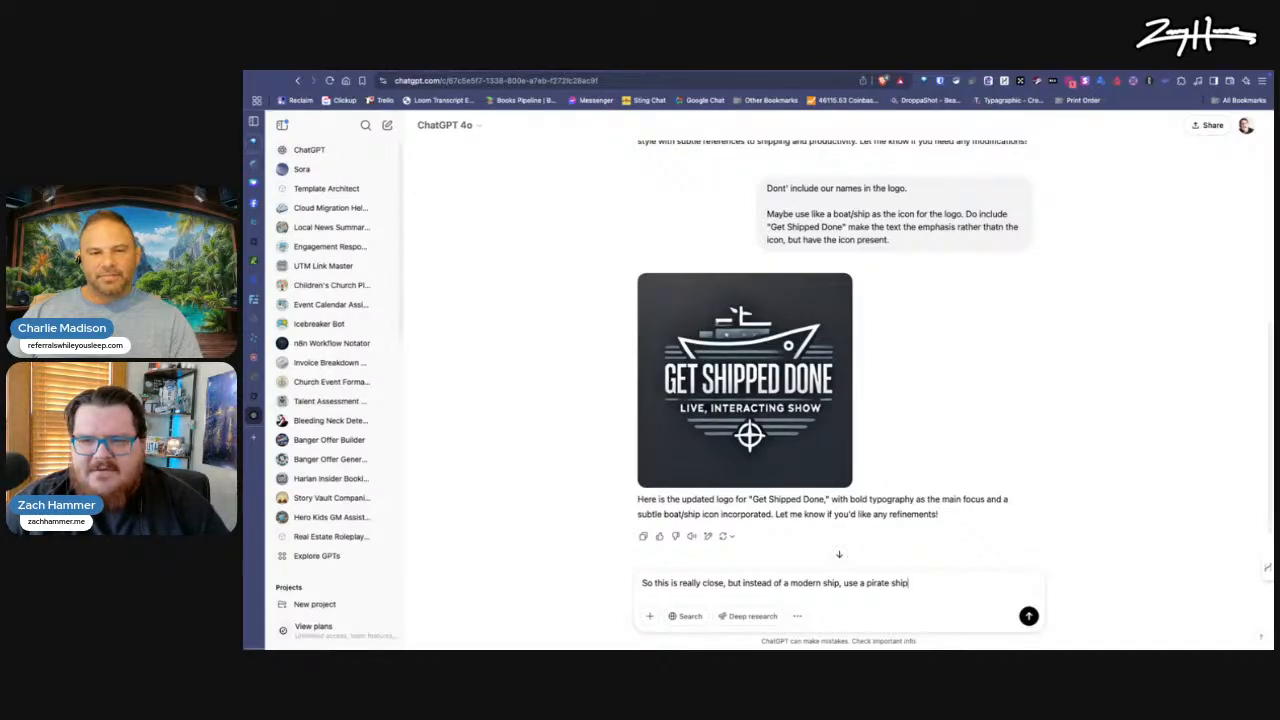
Step: Add that the "GET shipped done" text came out well and ask to keep the text looking like that, and submit the prompt
{"action": "type", "text": "- "}
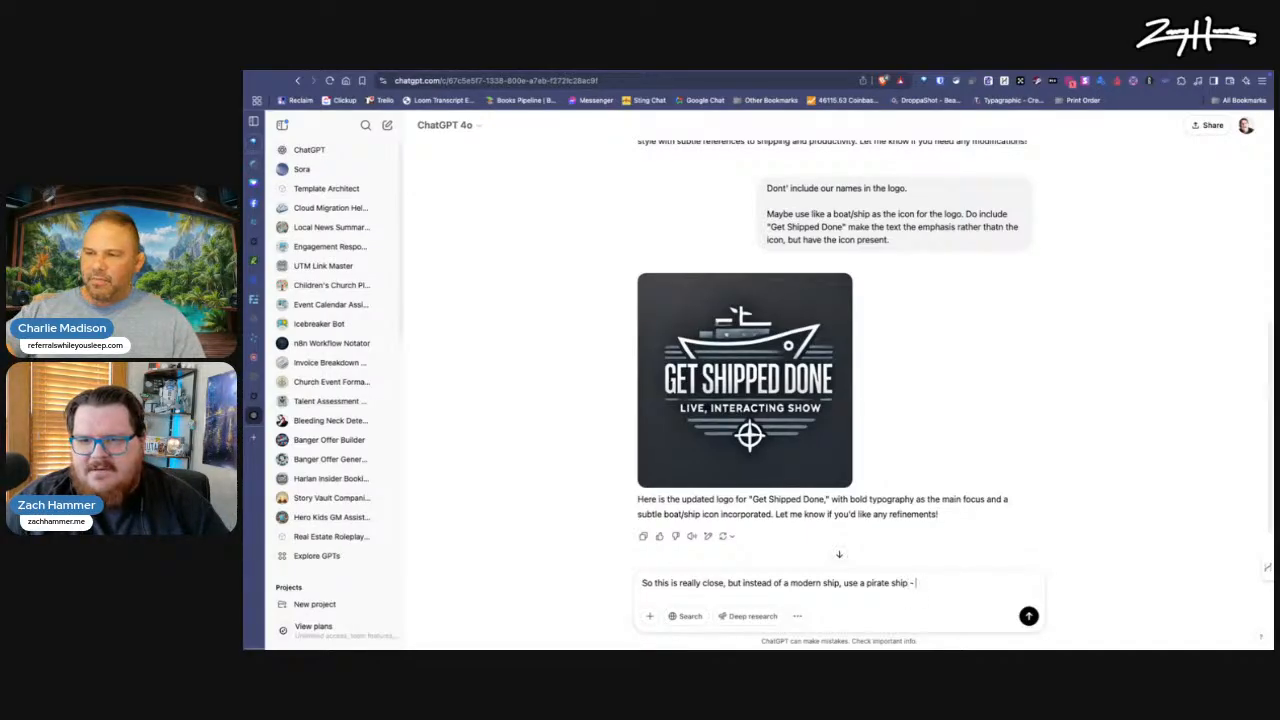
{"action": "type", "text": "I really like the way "}
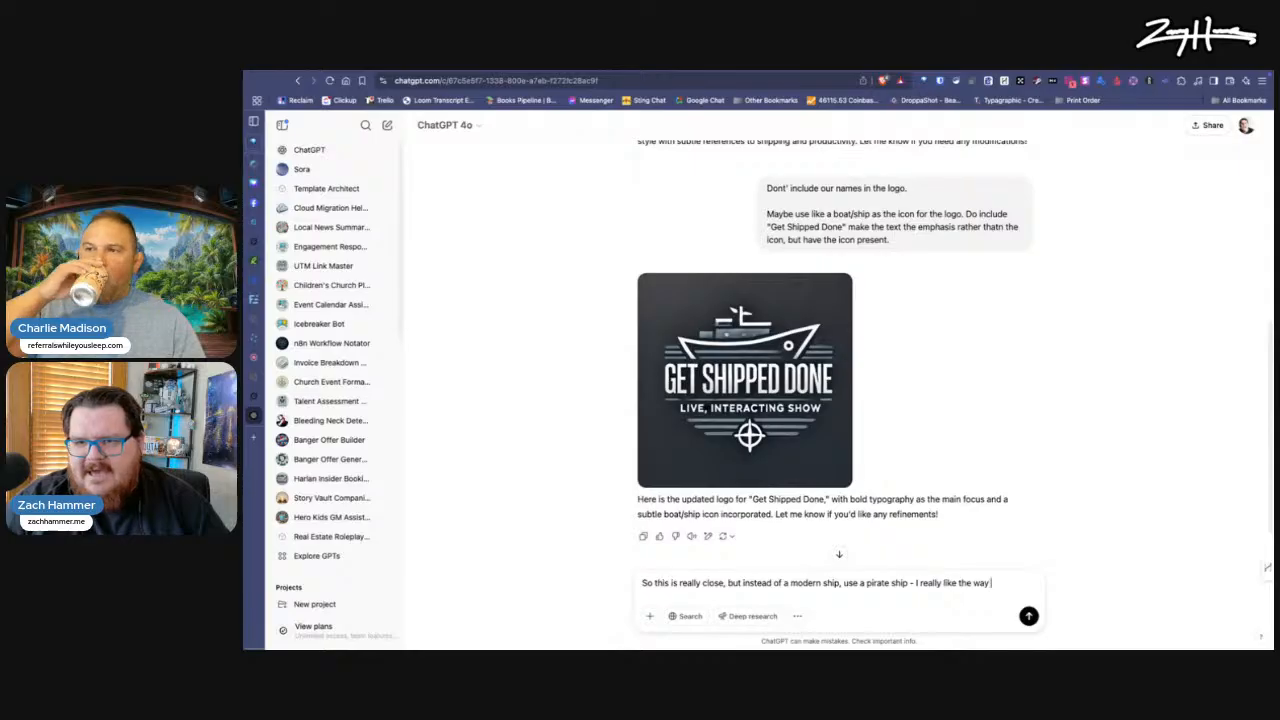
{"action": "type", "text": "the gET ship"}
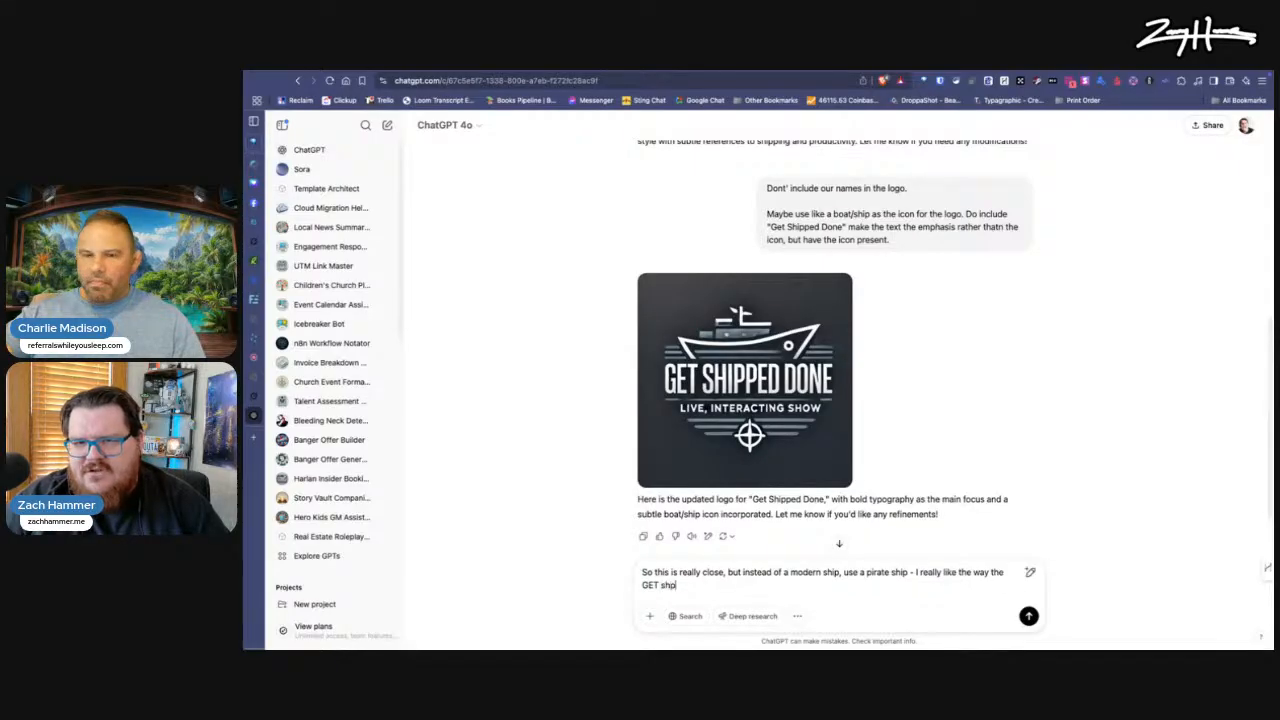
{"action": "type", "text": "ped don"}
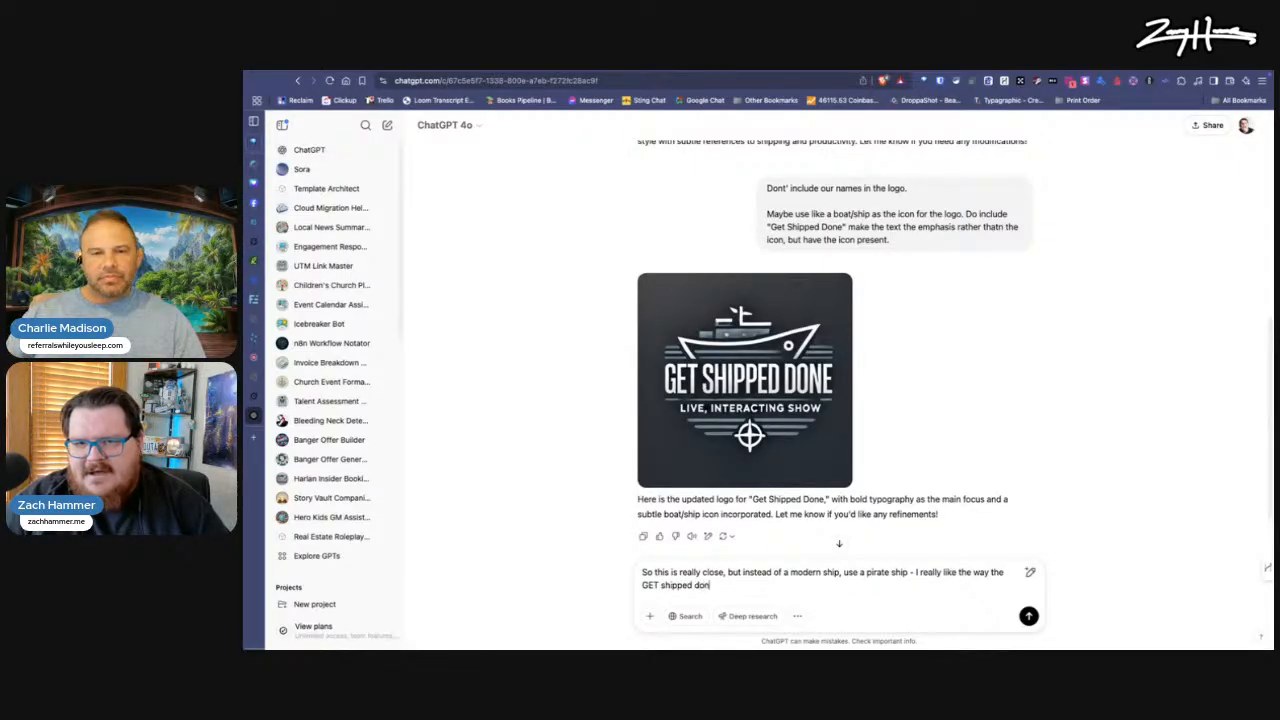
{"action": "type", "text": "e came out"}
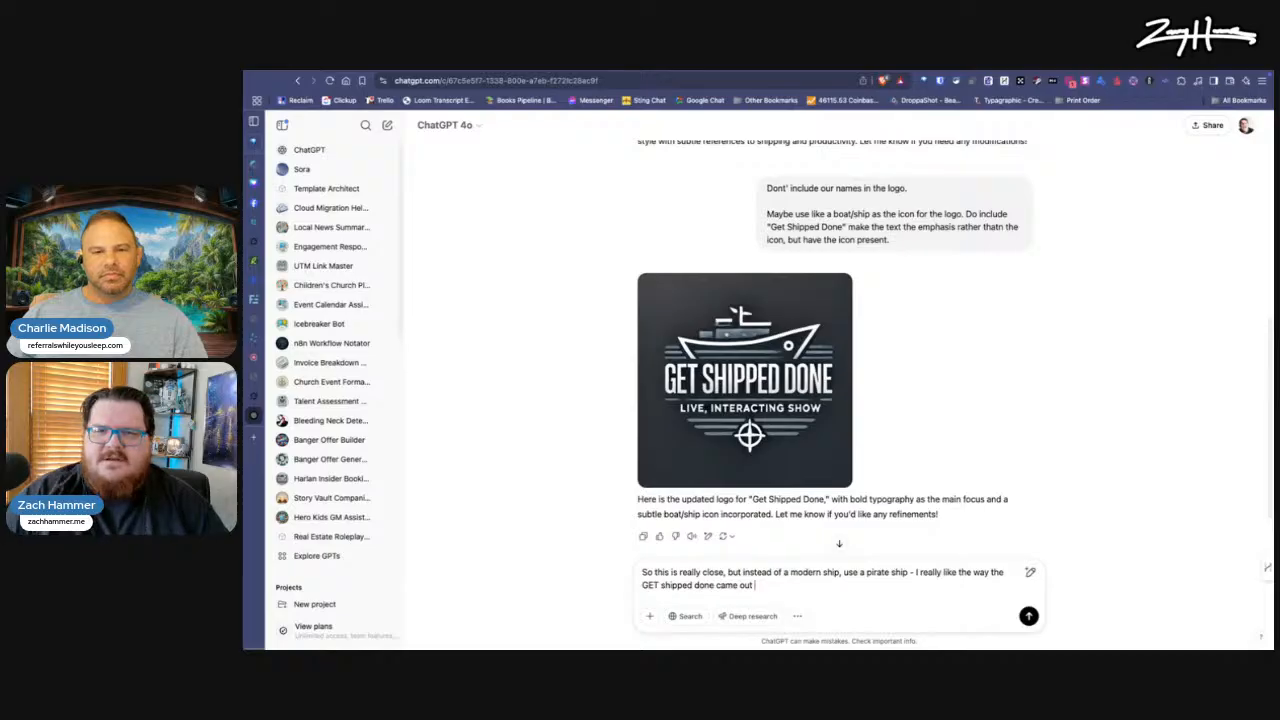
{"action": "type", "text": ", let's"}
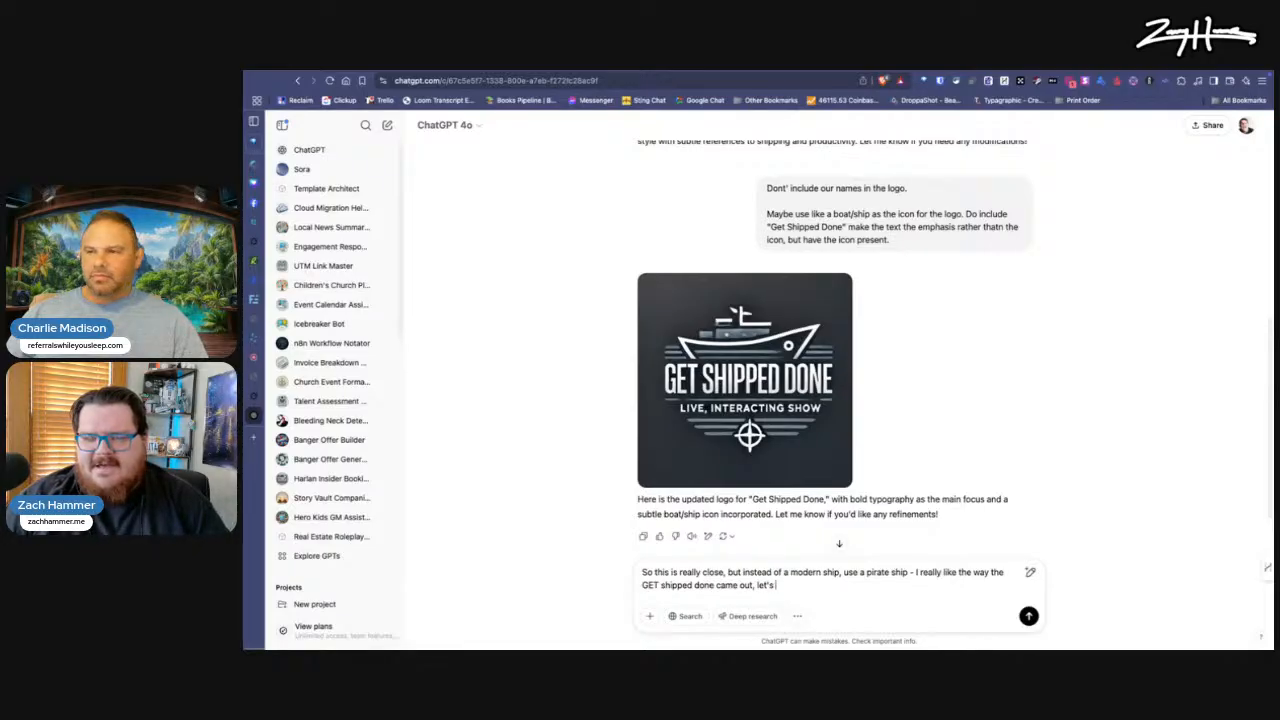
{"action": "type", "text": " keep the te"}
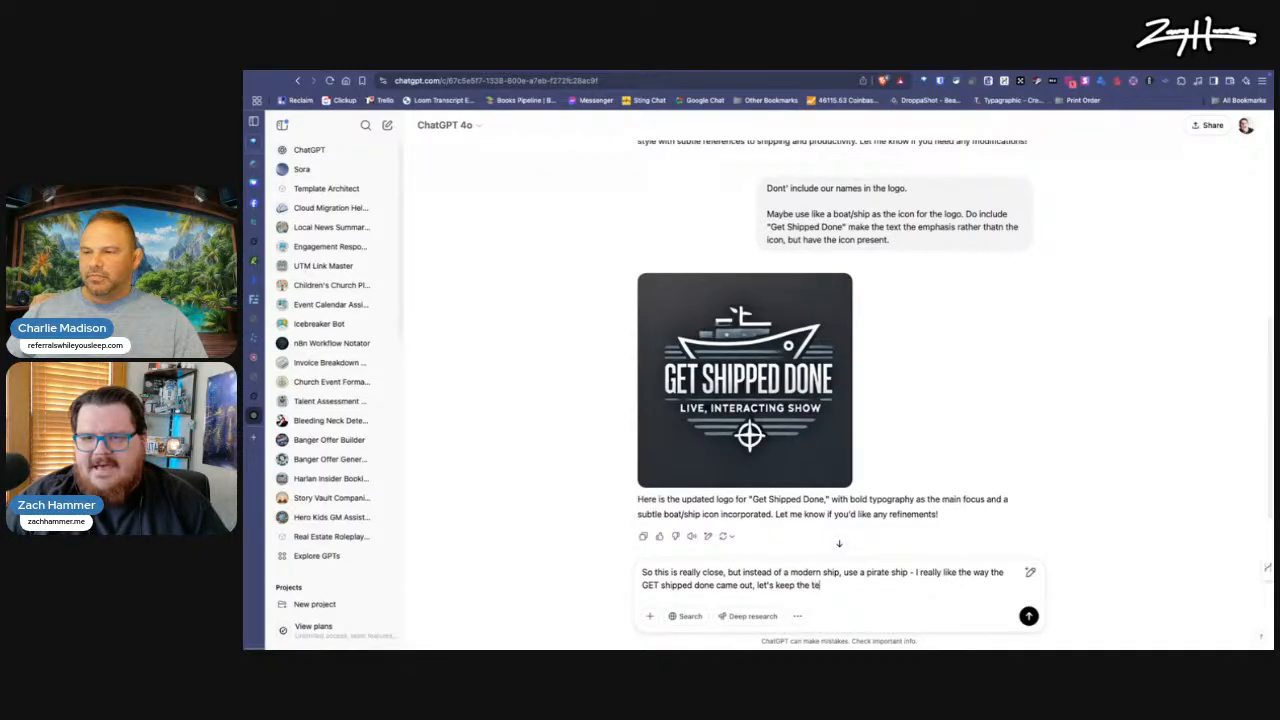
{"action": "type", "text": "xt looking like that."}
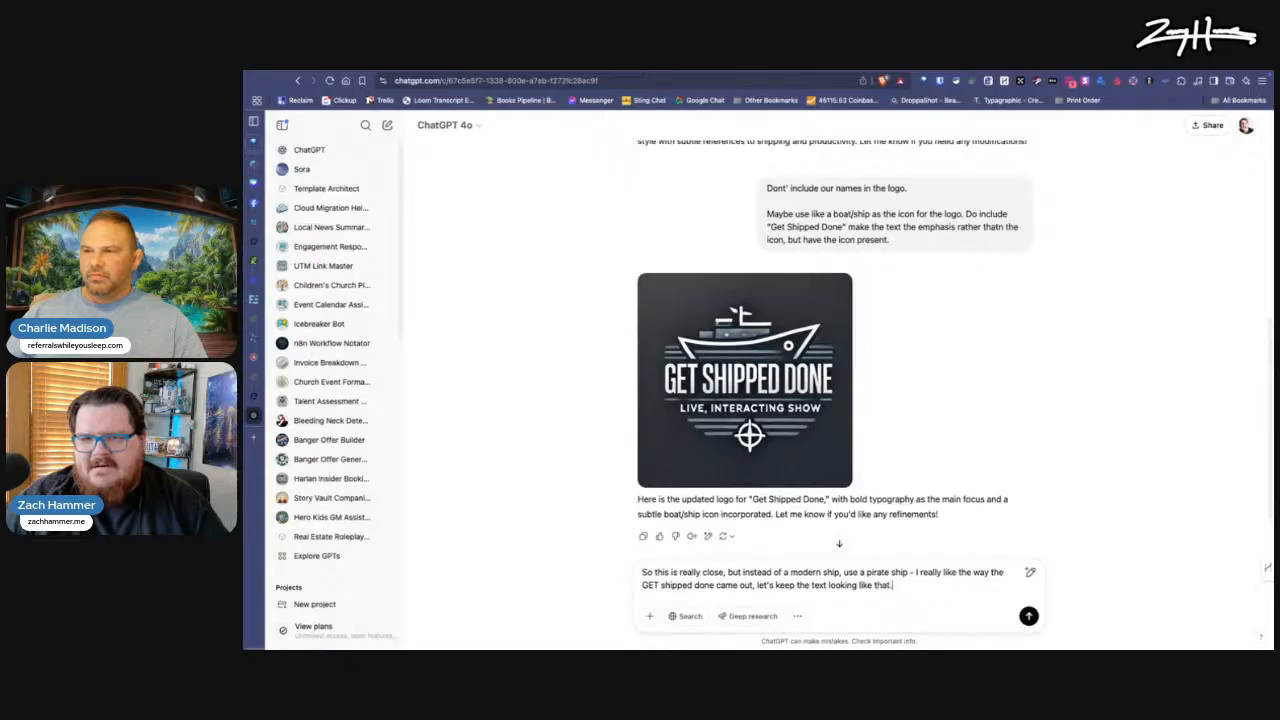
{"action": "key", "text": "Return"}
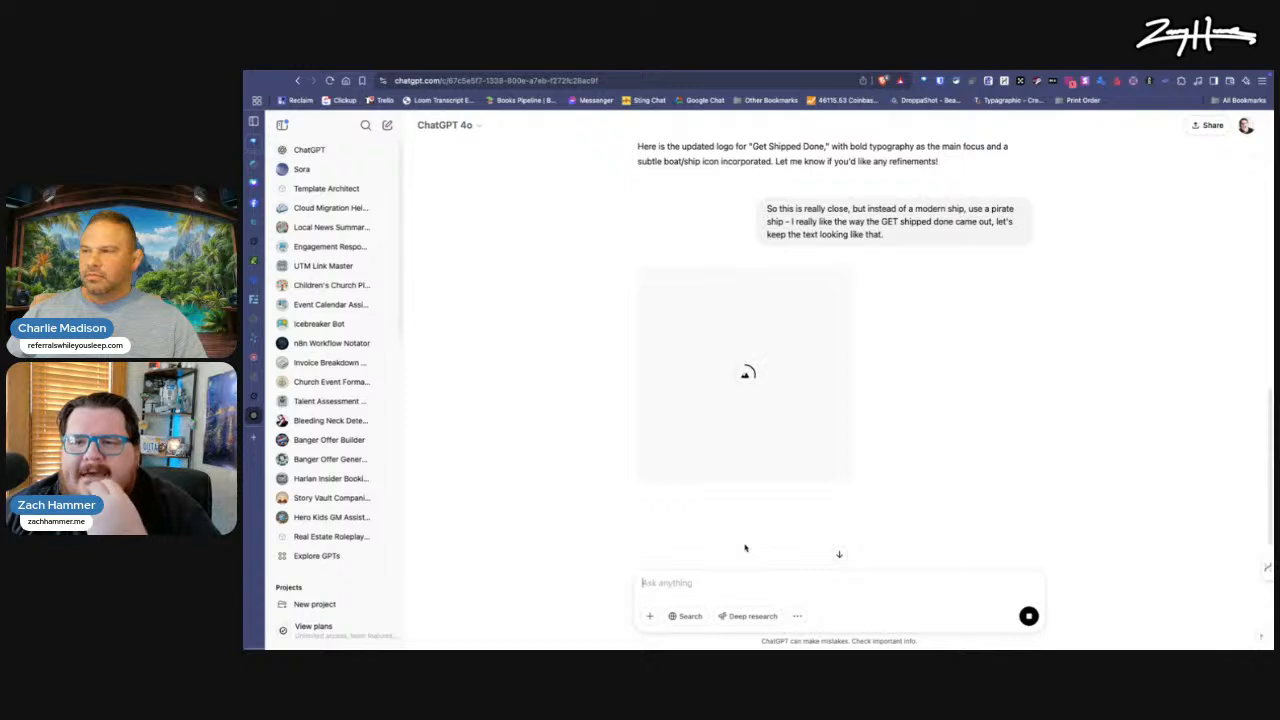
Step: Enlarge the earlier modern-ship logo, copy its image to the floating file shelf, and return to the chat
{"action": "scroll", "coordinate": [745, 548], "scroll_direction": "up", "scroll_amount": 3}
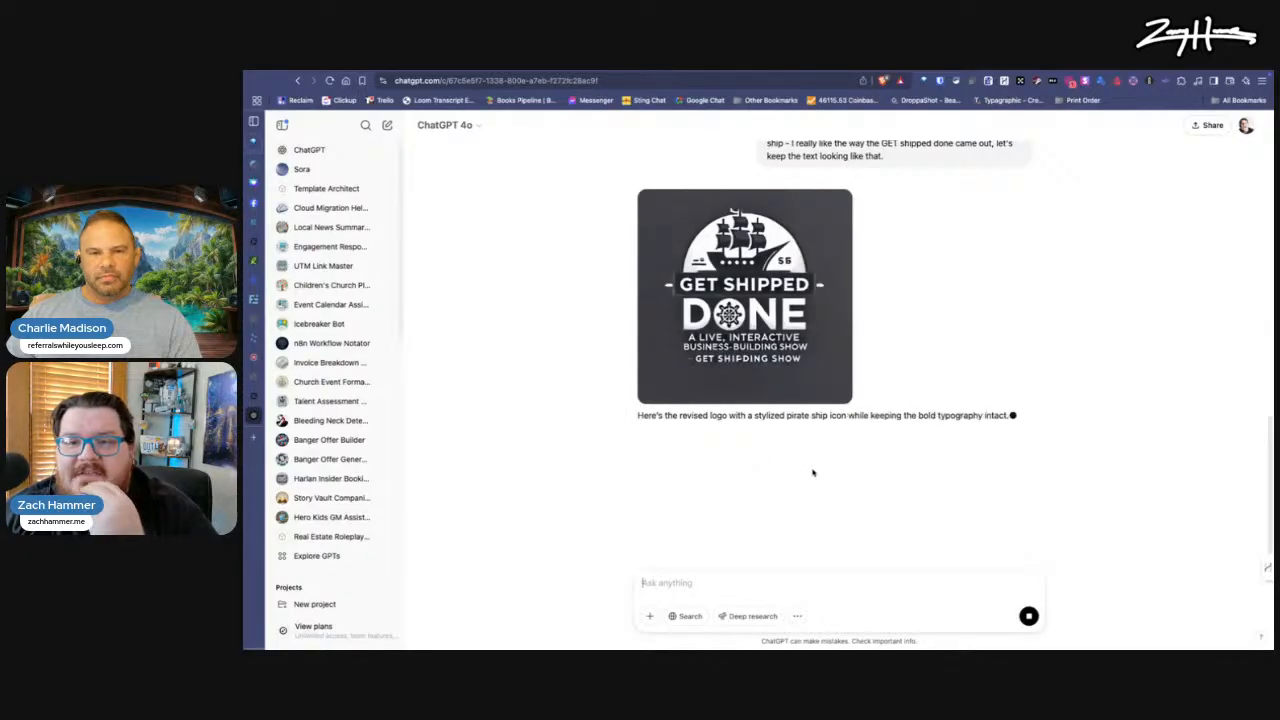
{"action": "scroll", "coordinate": [826, 431], "scroll_direction": "up", "scroll_amount": 2}
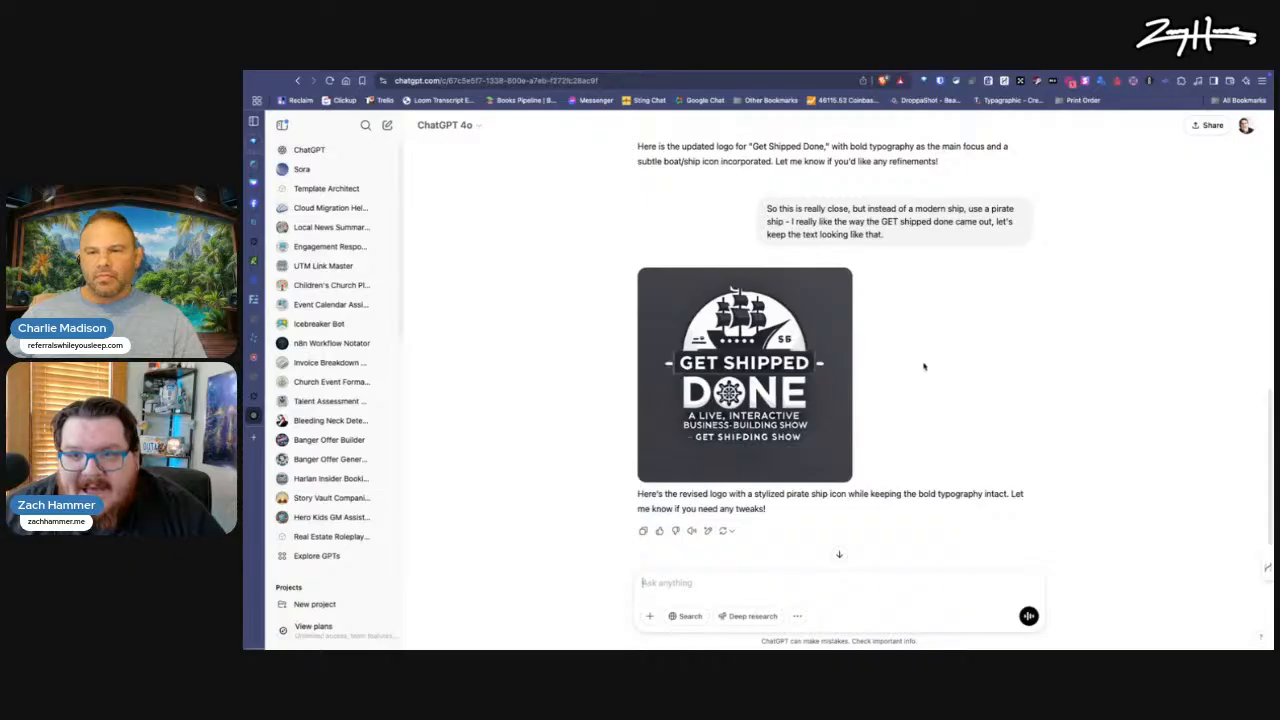
{"action": "scroll", "coordinate": [918, 366], "scroll_direction": "up", "scroll_amount": 4}
{"action": "scroll", "coordinate": [910, 365], "scroll_direction": "up", "scroll_amount": 4}
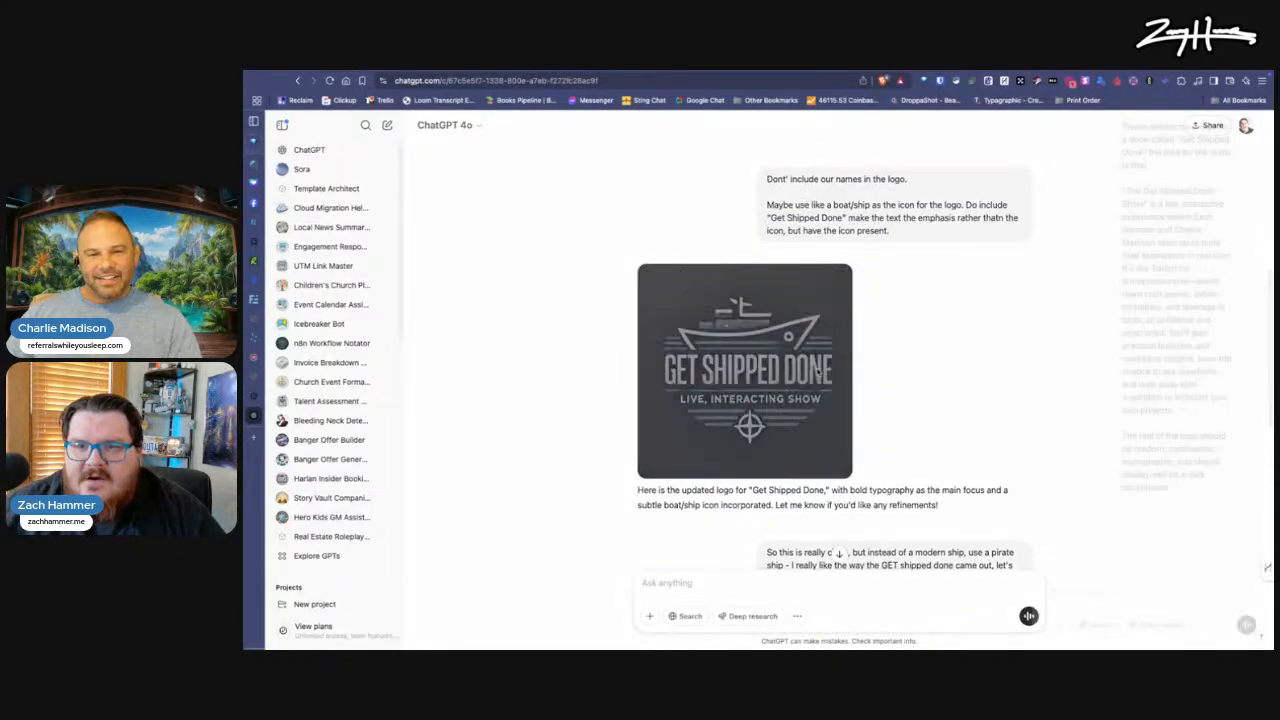
{"action": "left_click", "coordinate": [818, 370]}
{"action": "left_click_drag", "start_coordinate": [712, 358], "coordinate": [1250, 560]}
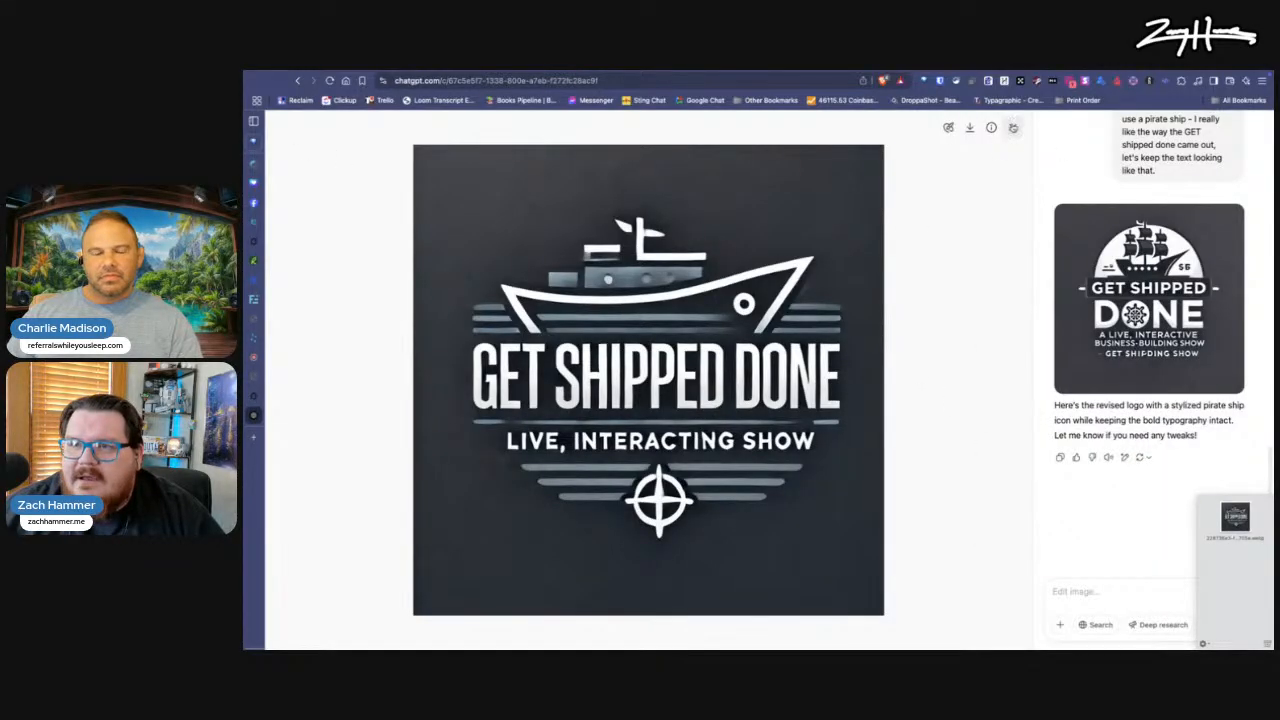
{"action": "left_click", "coordinate": [1012, 127]}
Step: Begin a new prompt with "Okay - let's switch gears. Now I just want the pirate ship asset." and start a new paragraph
{"action": "type", "text": "Okay - let's s"}
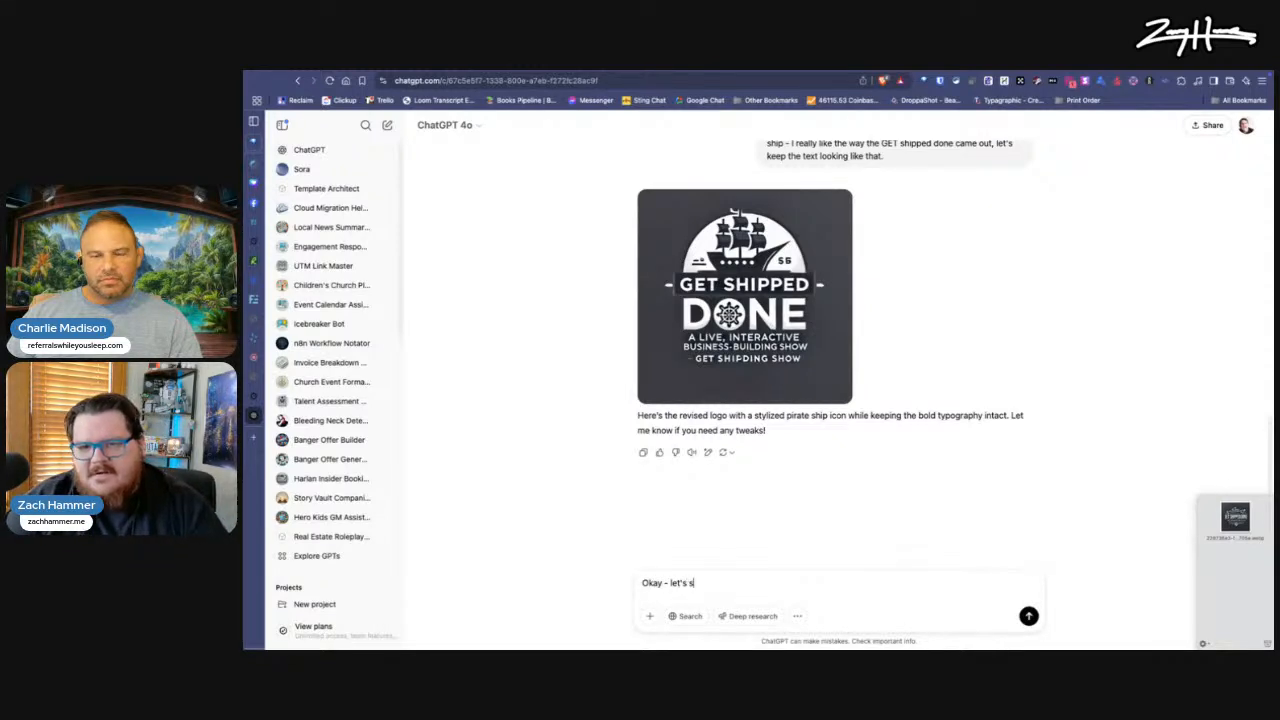
{"action": "type", "text": "witch gears. Now "}
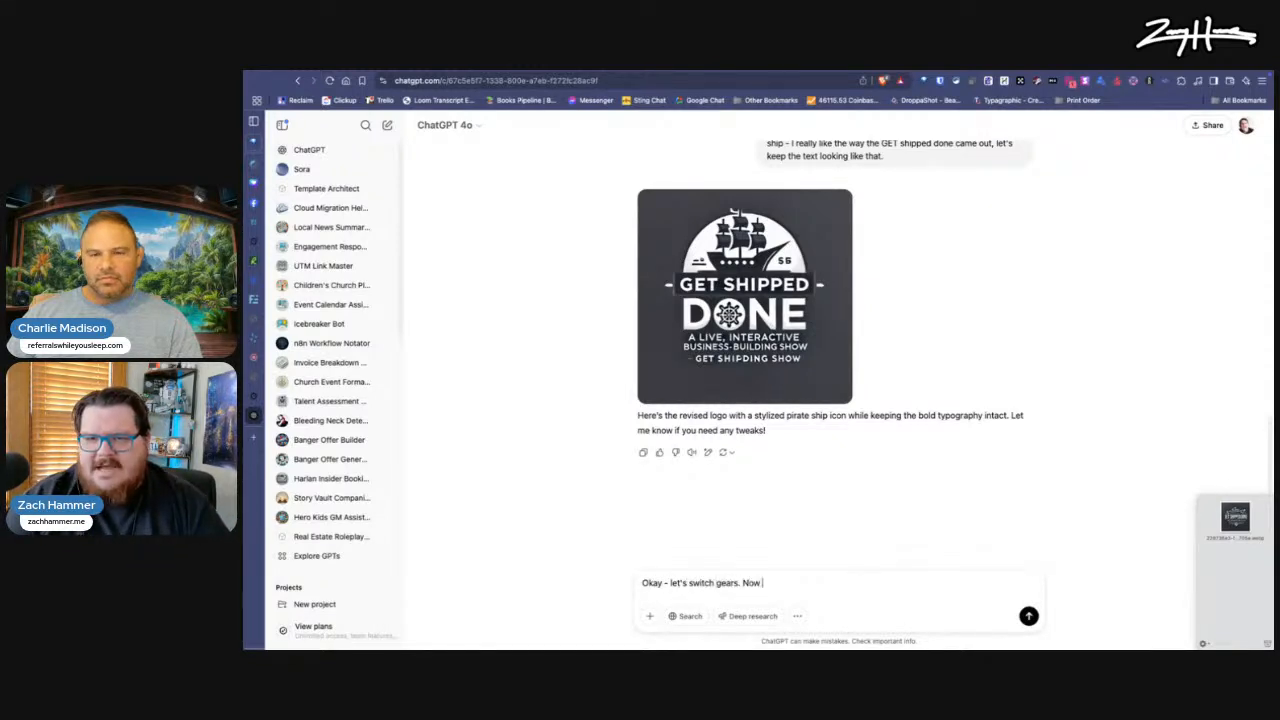
{"action": "type", "text": "I just want the p"}
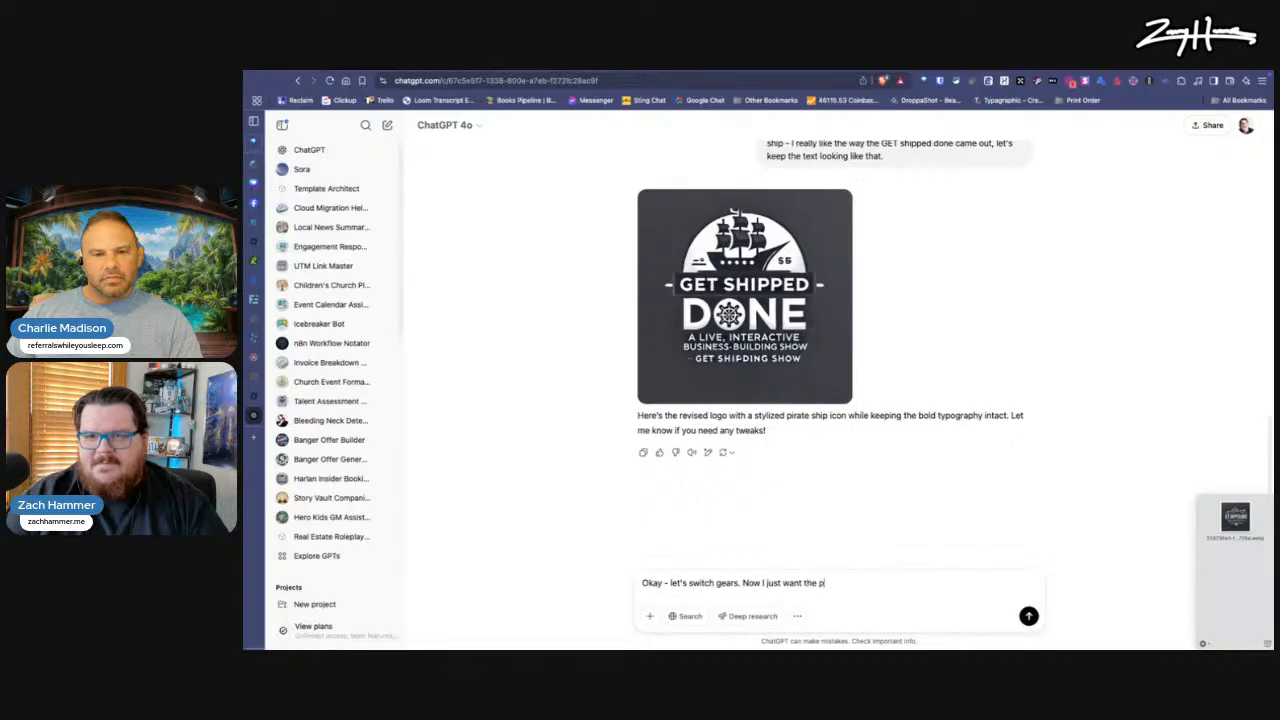
{"action": "type", "text": "irate ship ass"}
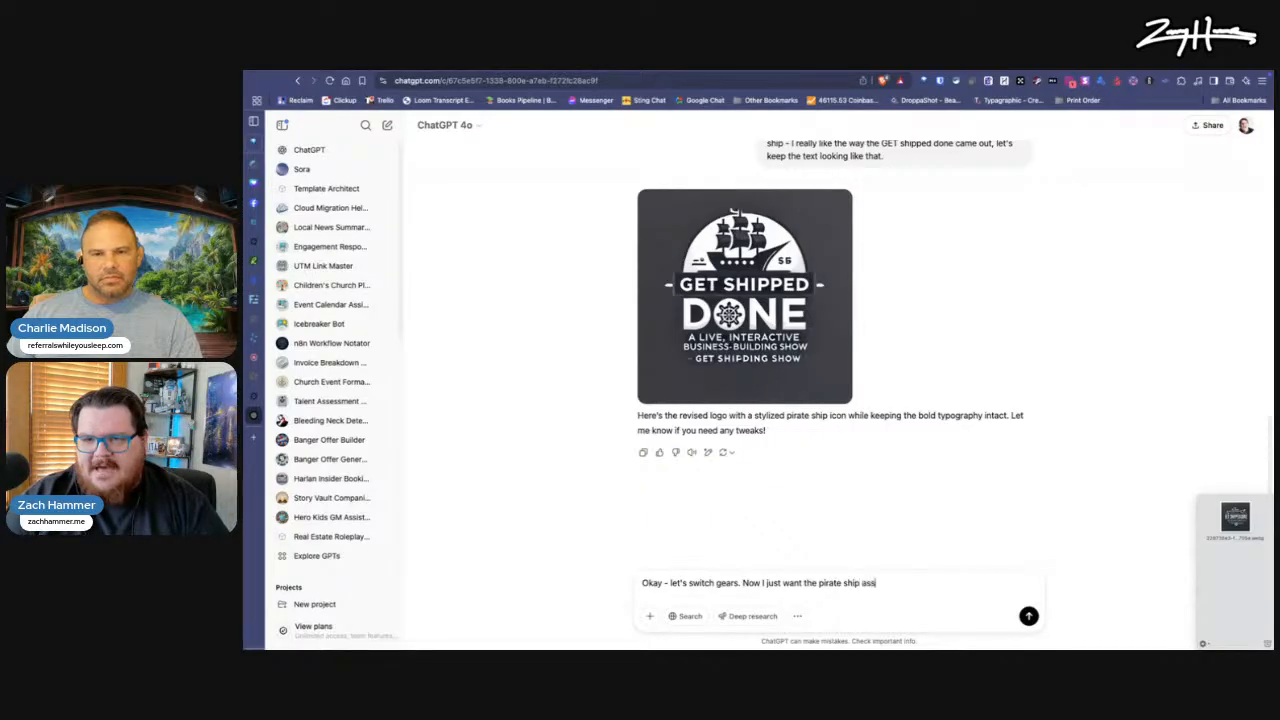
{"action": "type", "text": "et."}
{"action": "key", "text": "shift+Return"}
Step: Describe the feel as white lines, a minimalistic design and a ship dynamically coming out of the water, and submit the prompt
{"action": "type", "text": "The f"}
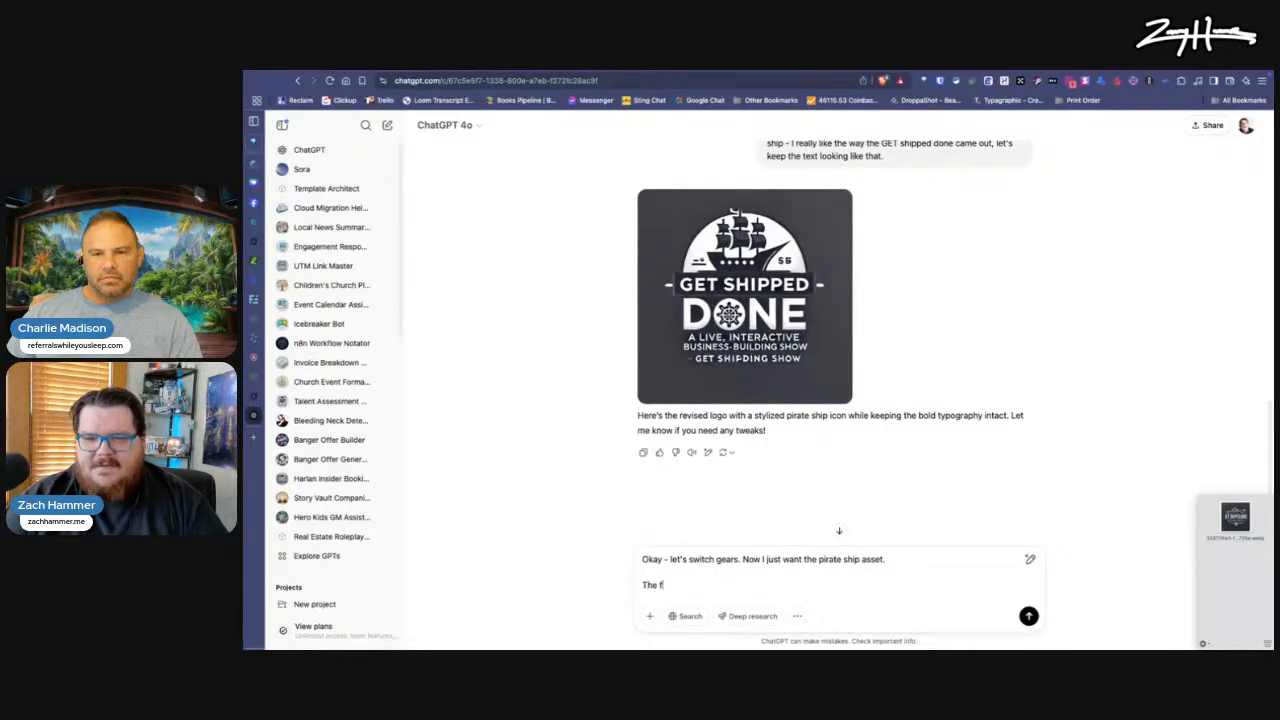
{"action": "type", "text": "eel should be using white lines, a minimalistic"}
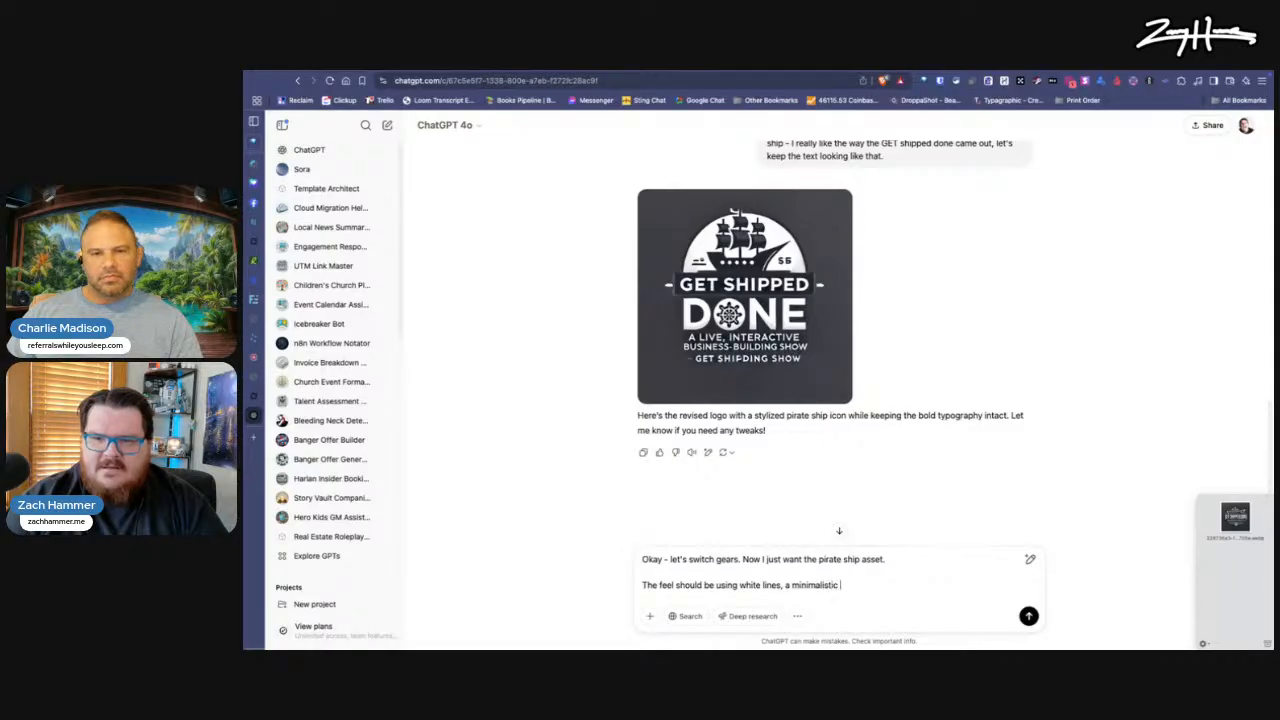
{"action": "type", "text": "design, and"}
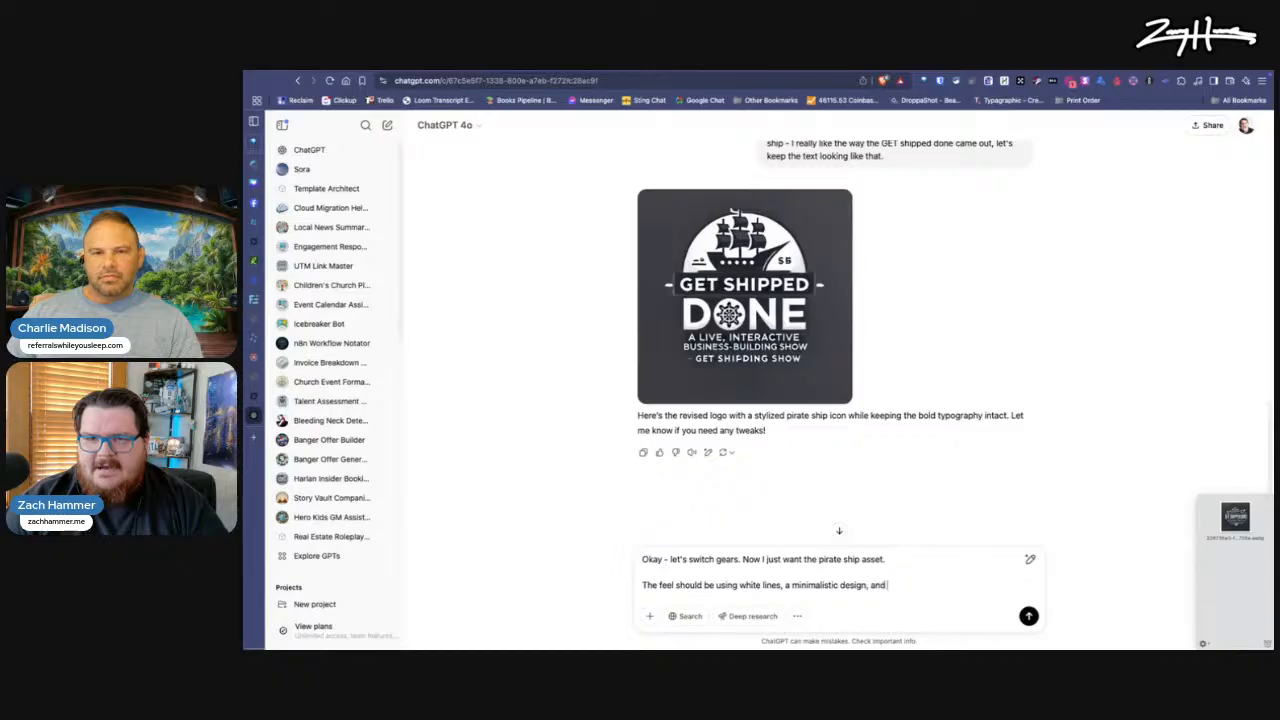
{"action": "type", "text": " the ship should look like i"}
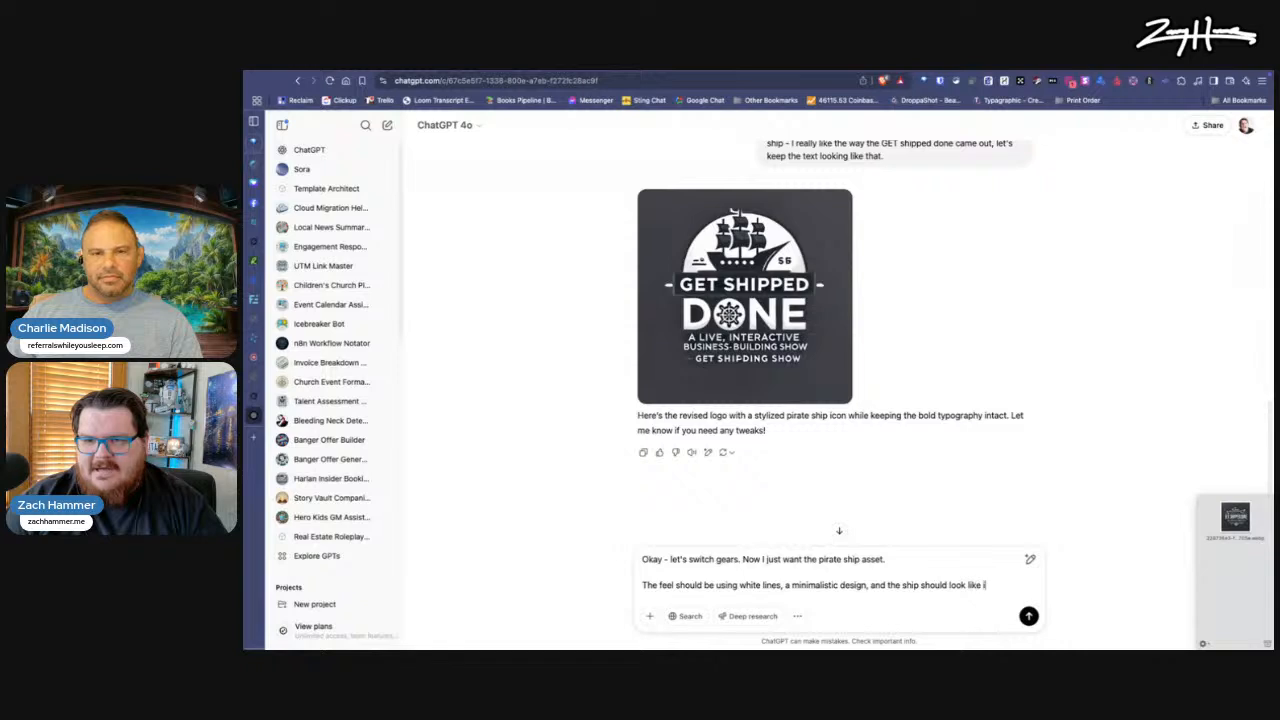
{"action": "type", "text": "t's dynamically coming out of the water."}
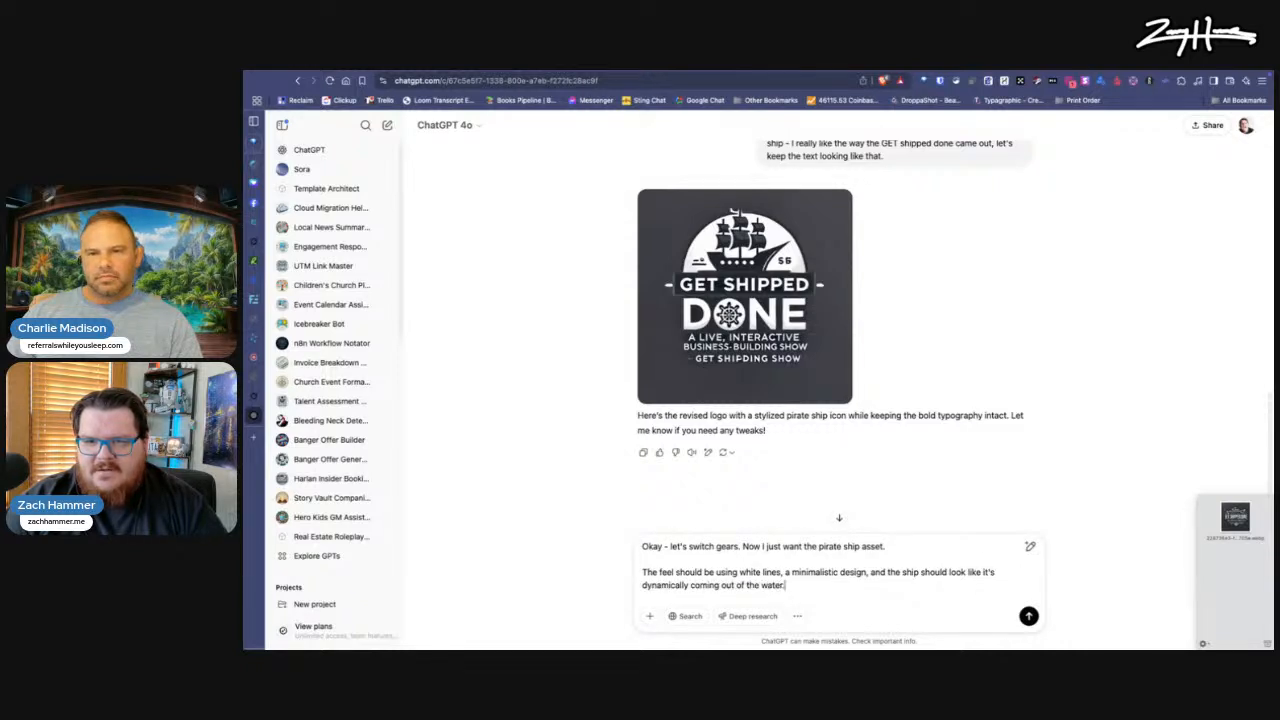
{"action": "key", "text": "Return"}
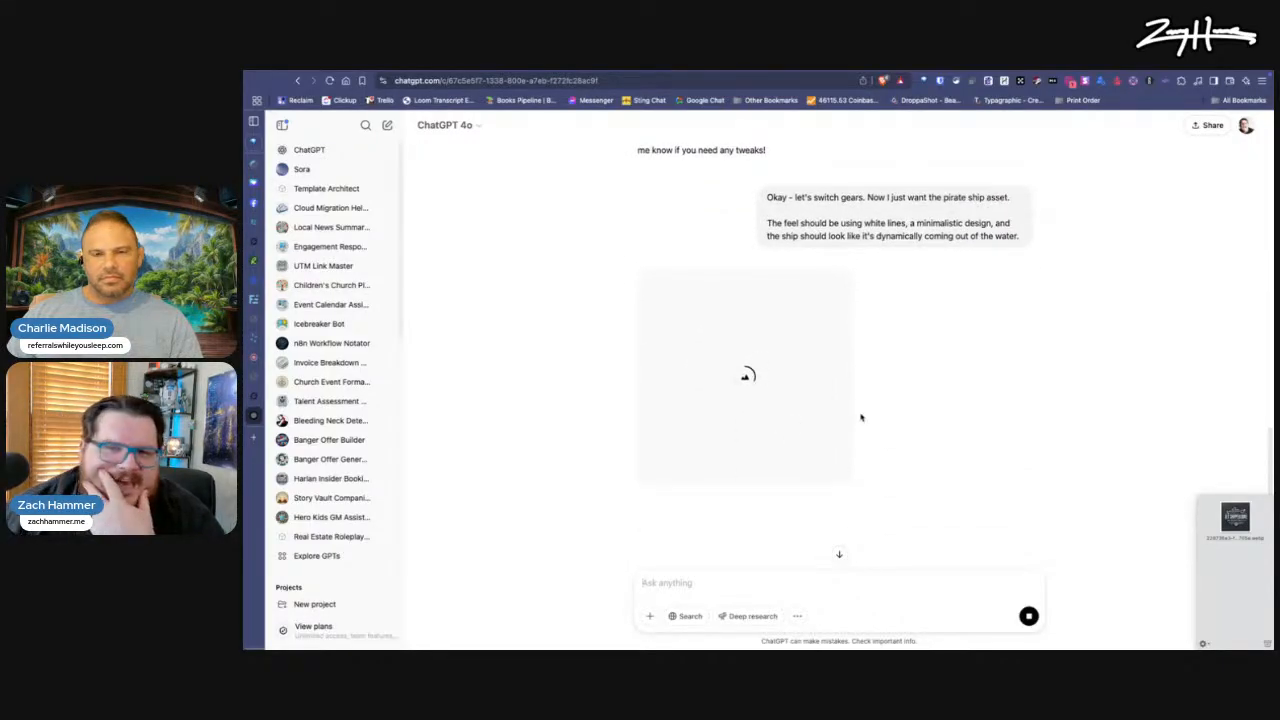
Step: Open Canva in a new browser tab and switch to the Real Estate Growth Hackers team
{"action": "key", "text": "super+t"}
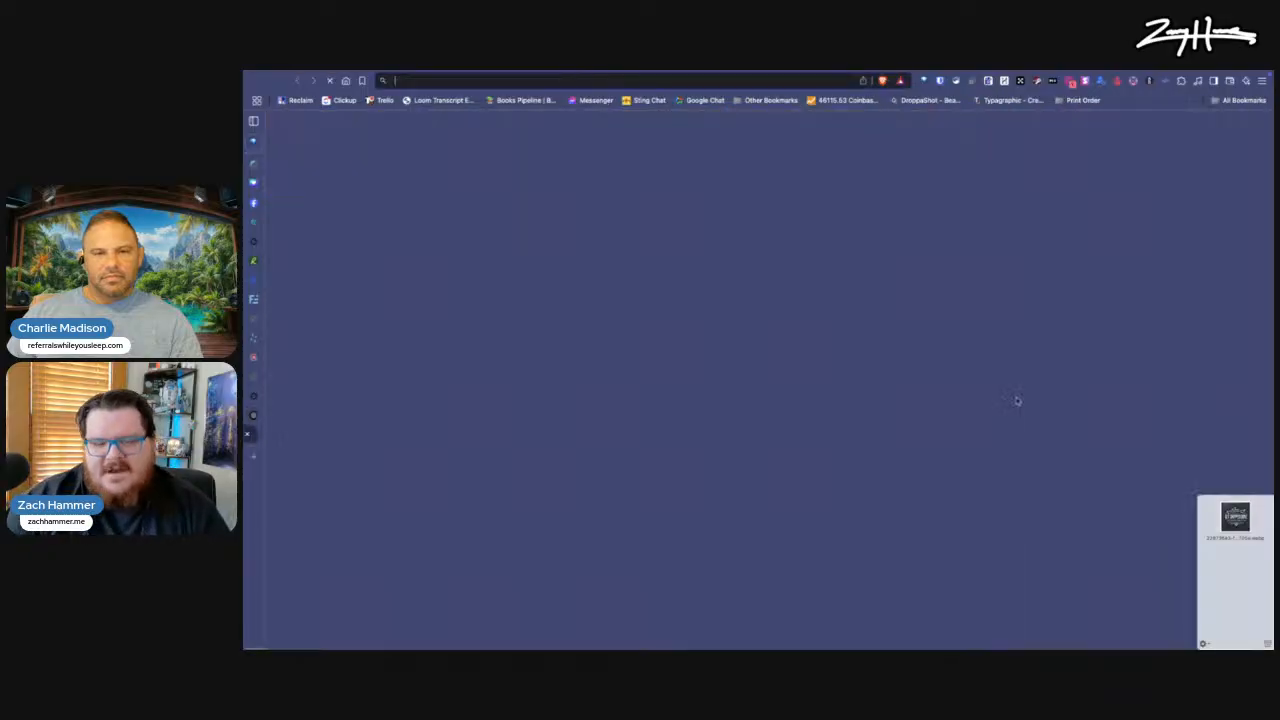
{"action": "type", "text": "cav"}
{"action": "type", "text": "nva"}
{"action": "key", "text": "Return"}
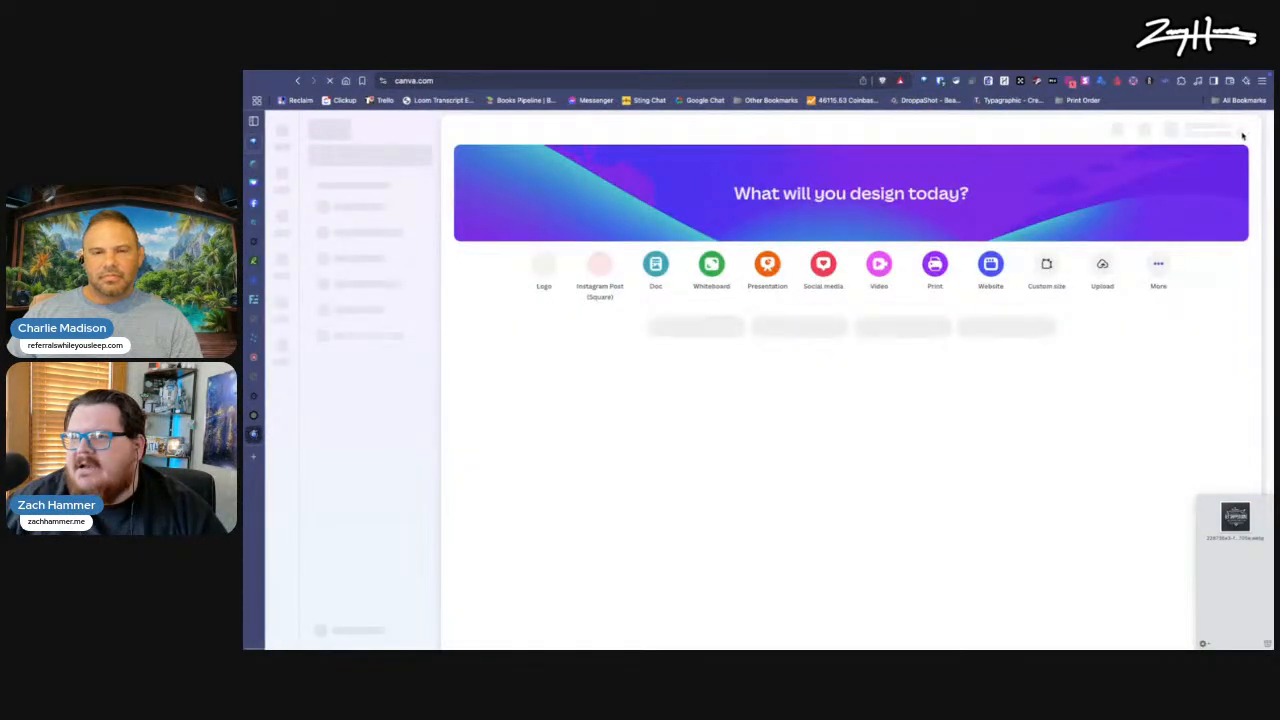
{"action": "left_click", "coordinate": [1240, 133]}
{"action": "scroll", "coordinate": [1162, 275], "scroll_direction": "down", "scroll_amount": 1}
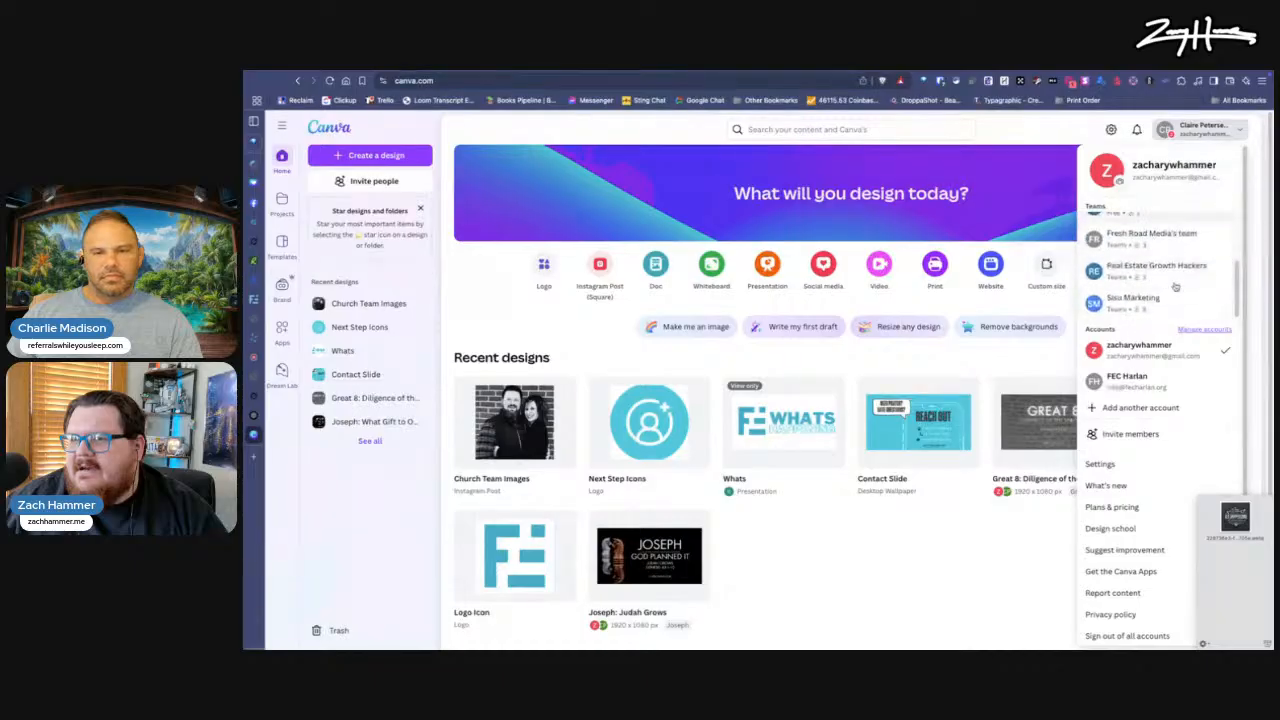
{"action": "left_click", "coordinate": [1162, 270]}
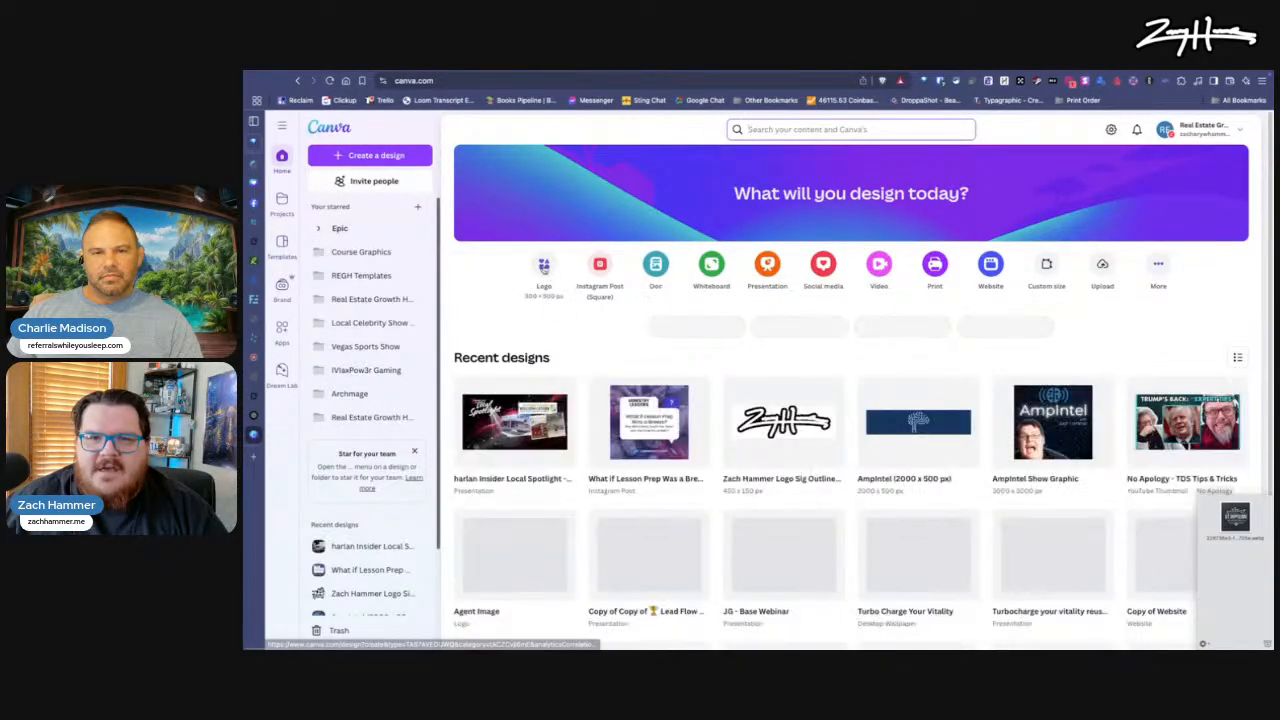
Step: Upload the shelved "Get Shipped Done" logo image to Canva and open it from the Uploads folder
{"action": "left_click_drag", "start_coordinate": [1236, 514], "coordinate": [692, 443]}
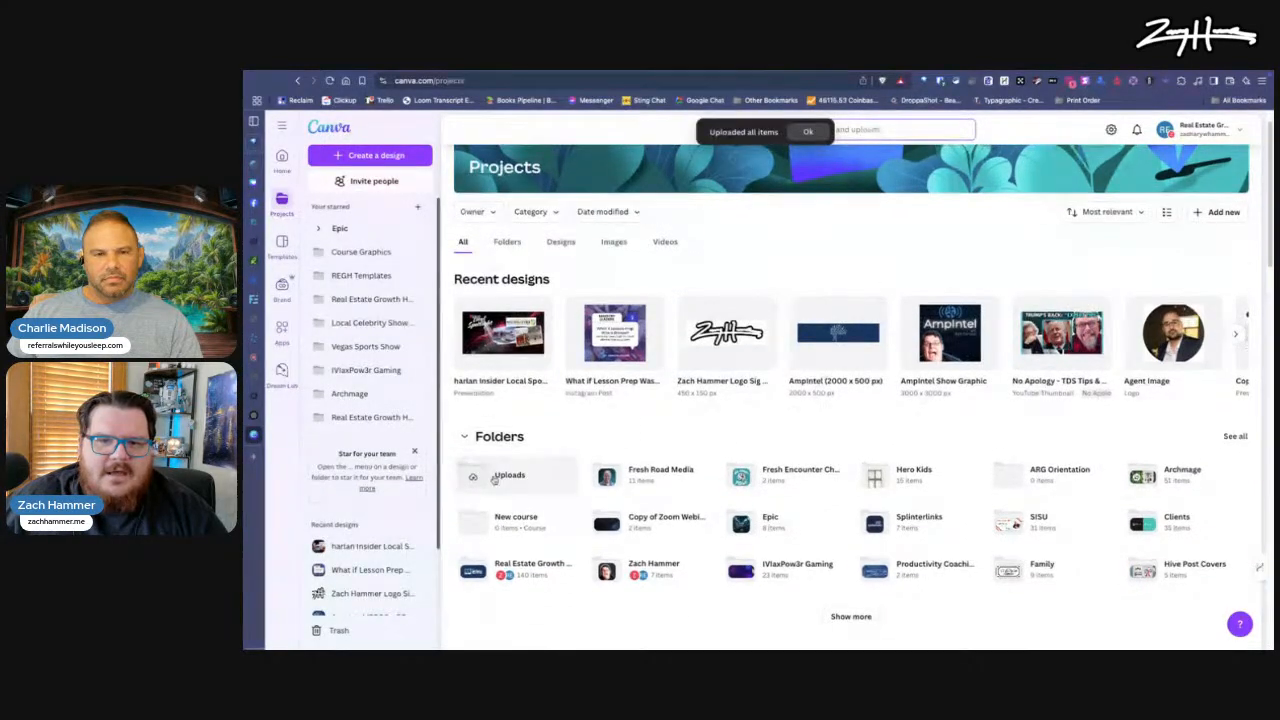
{"action": "left_click", "coordinate": [494, 477]}
{"action": "left_click", "coordinate": [537, 301]}
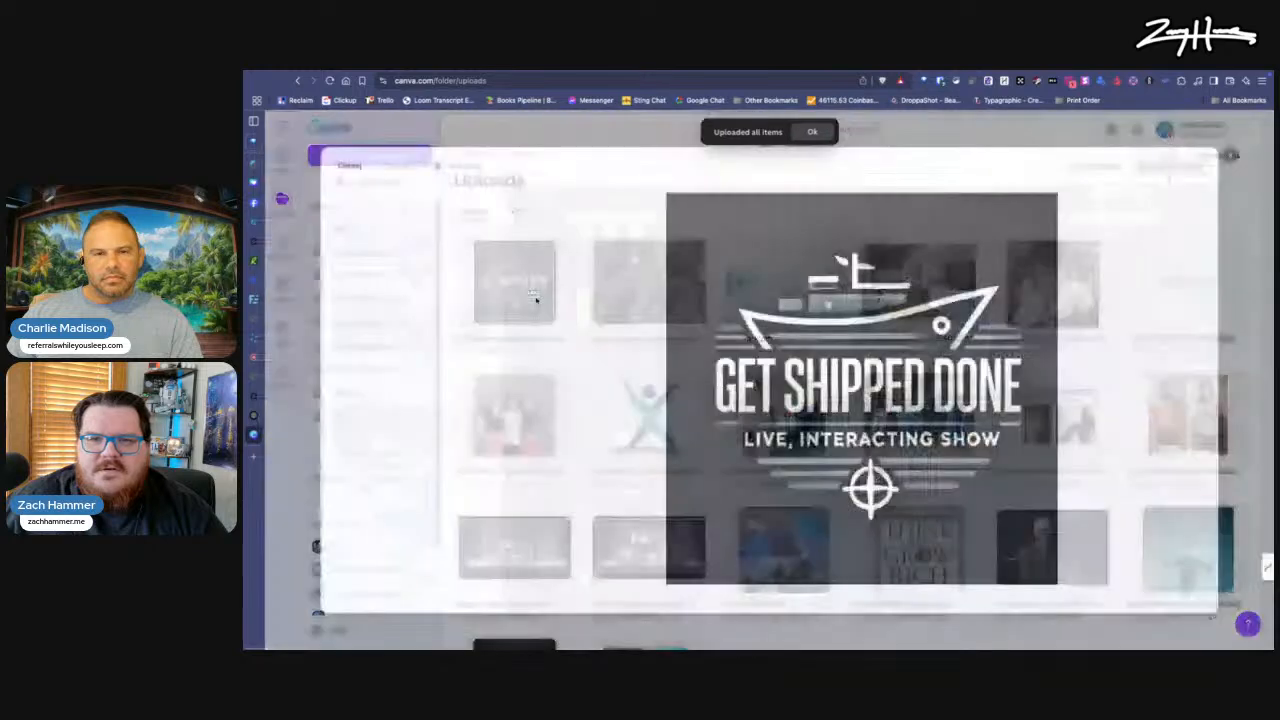
Step: Start a new design from the uploaded "Get Shipped Done" logo image and switch back to the ChatGPT pirate ship conversation
{"action": "left_click", "coordinate": [1146, 156]}
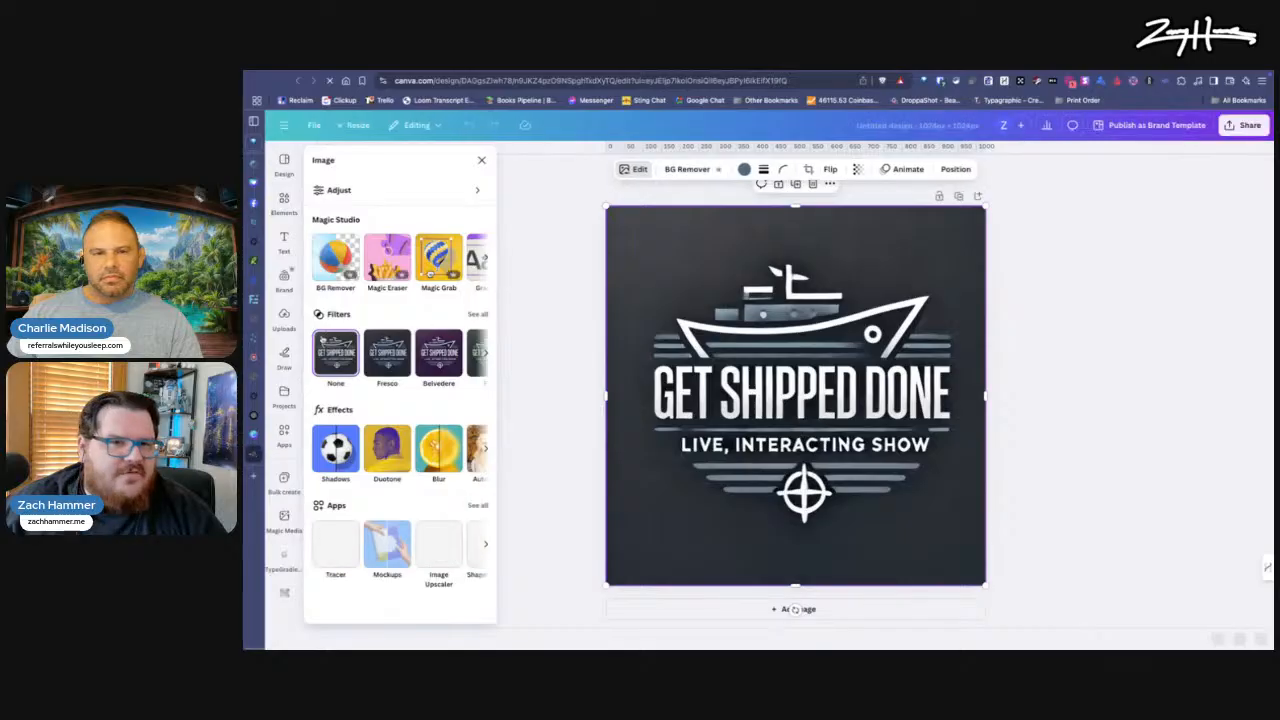
{"action": "left_click", "coordinate": [281, 434]}
{"action": "left_click", "coordinate": [284, 416]}
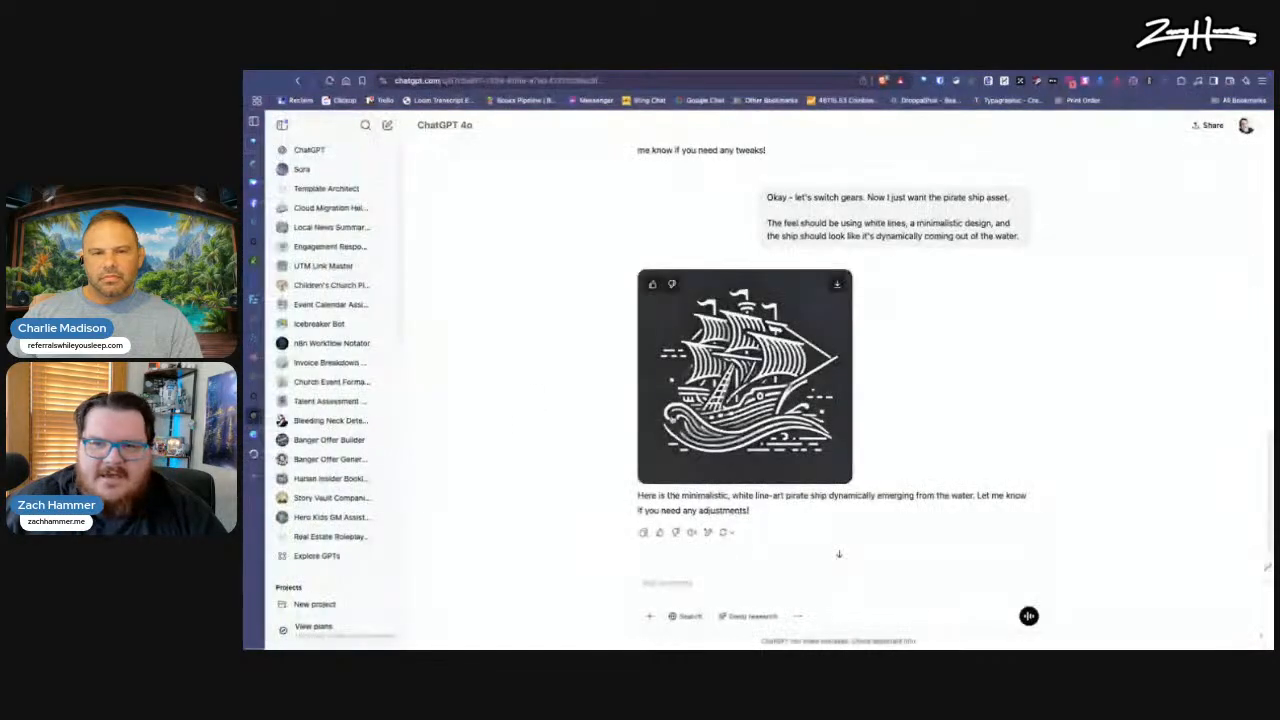
Step: Submit the prompt "I like the feel of that but that's WAY too busy, also I need the bottom of the ship to be a flat line"
{"action": "left_click", "coordinate": [680, 587]}
{"action": "type", "text": "I like the feel"}
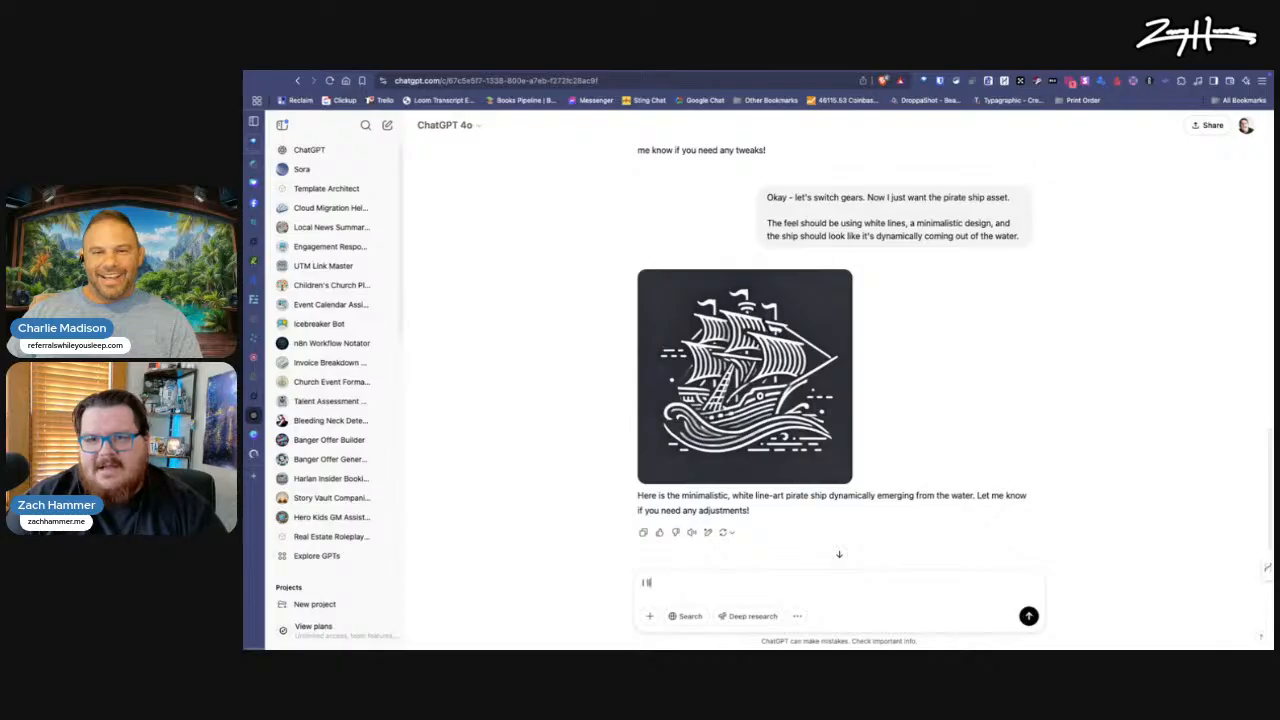
{"action": "type", "text": " of that but that's WAY too busy, al"}
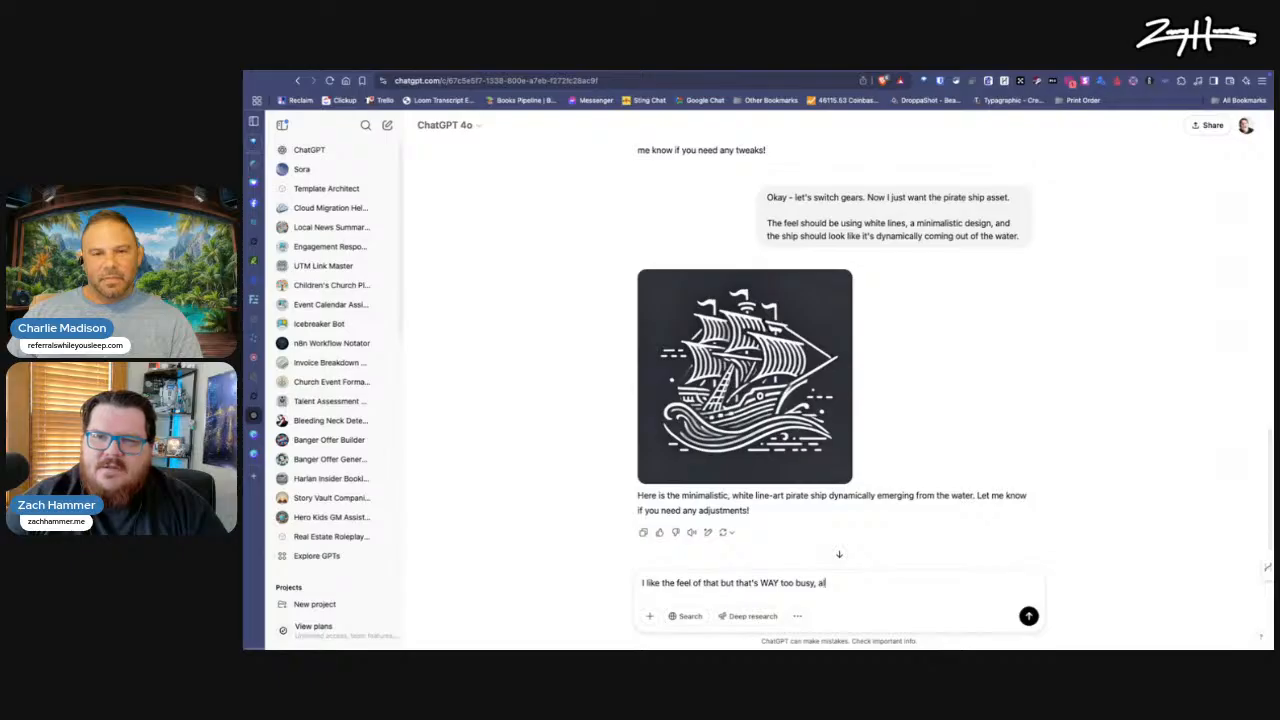
{"action": "type", "text": "so I need the bottom of the ship to be"}
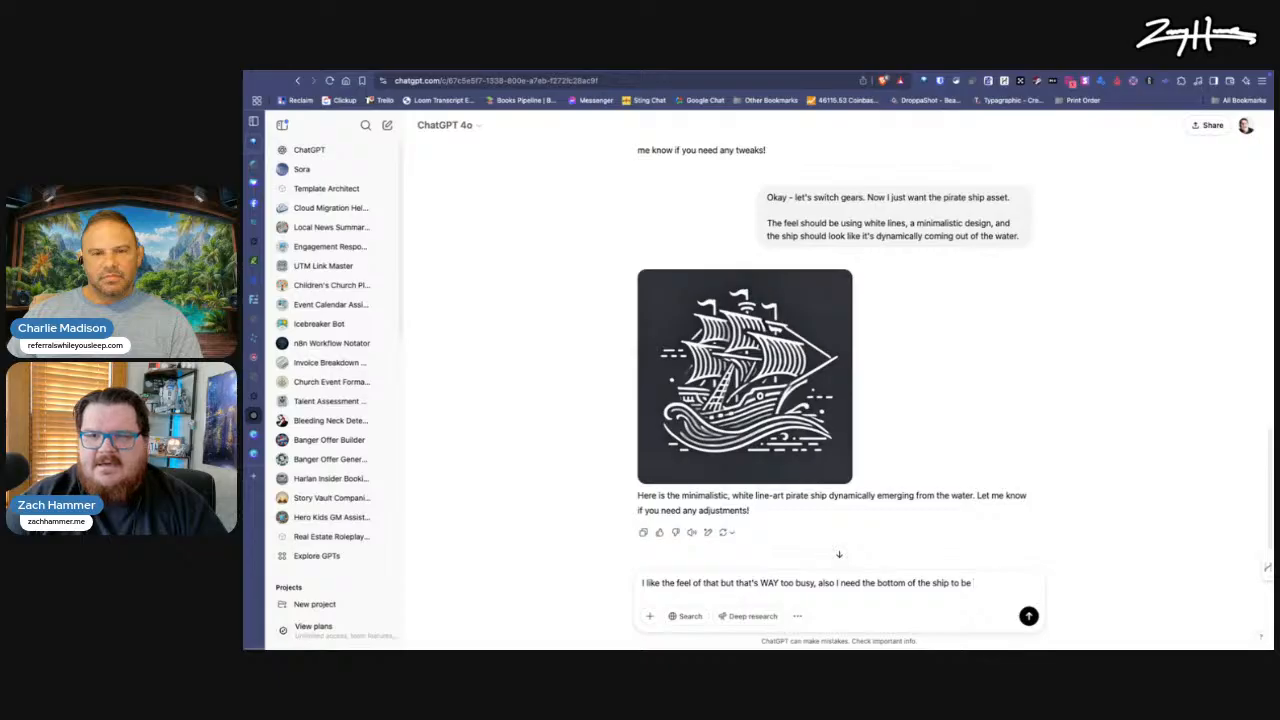
{"action": "type", "text": "ne"}
{"action": "key", "text": "Return"}
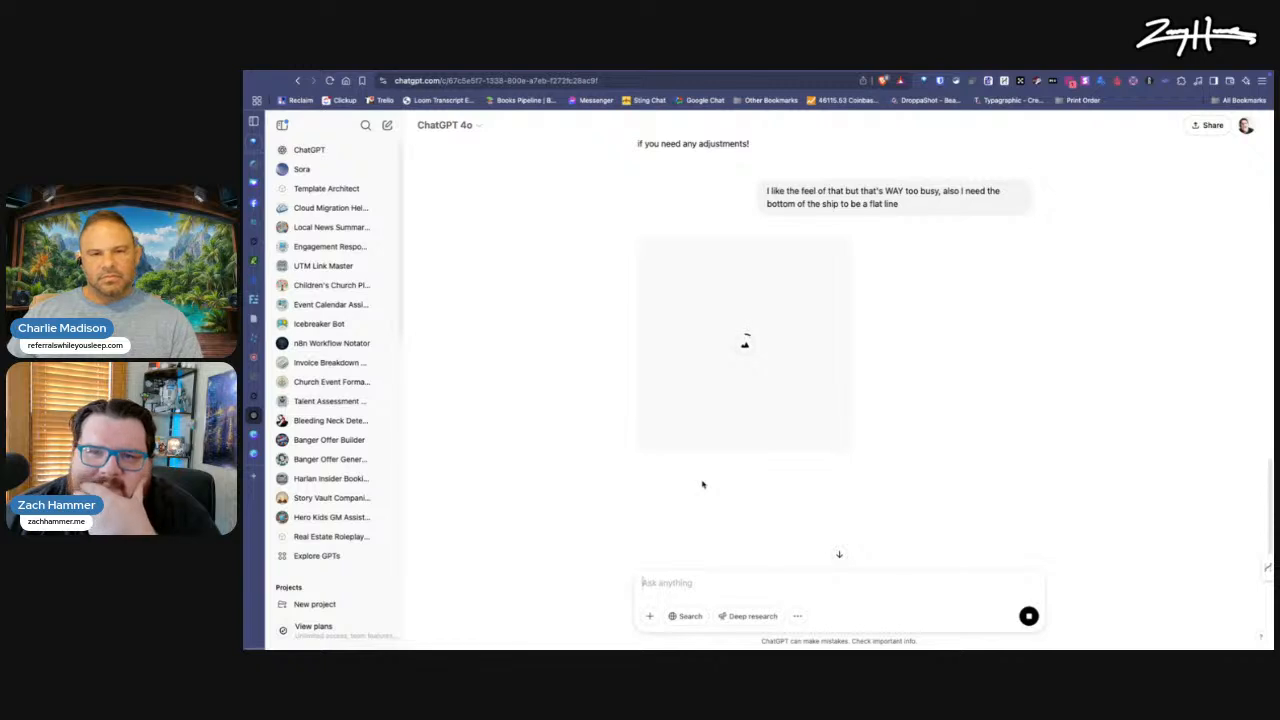
Step: Open the refined pirate ship image in the enlarged view and place it on the floating file shelf
{"action": "scroll", "coordinate": [702, 485], "scroll_direction": "up", "scroll_amount": 3}
{"action": "scroll", "coordinate": [702, 485], "scroll_direction": "down", "scroll_amount": 1}
{"action": "scroll", "coordinate": [702, 485], "scroll_direction": "down", "scroll_amount": 5}
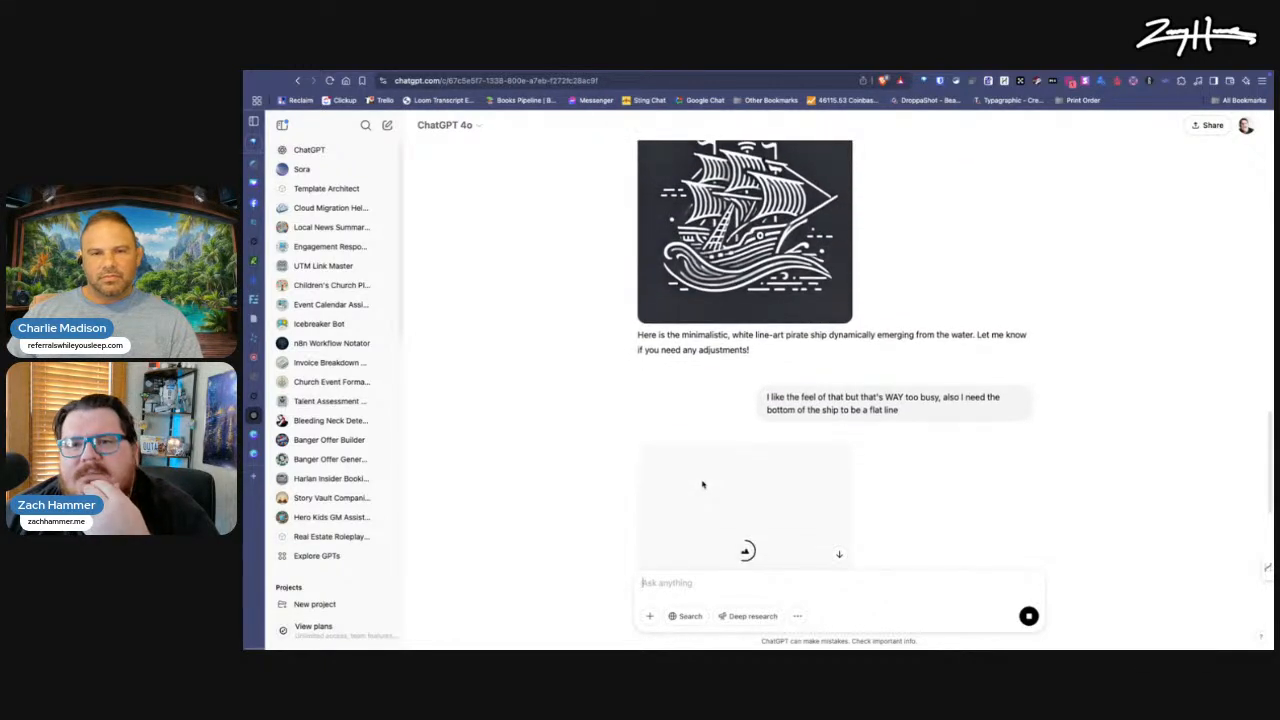
{"action": "scroll", "coordinate": [702, 485], "scroll_direction": "up", "scroll_amount": 1}
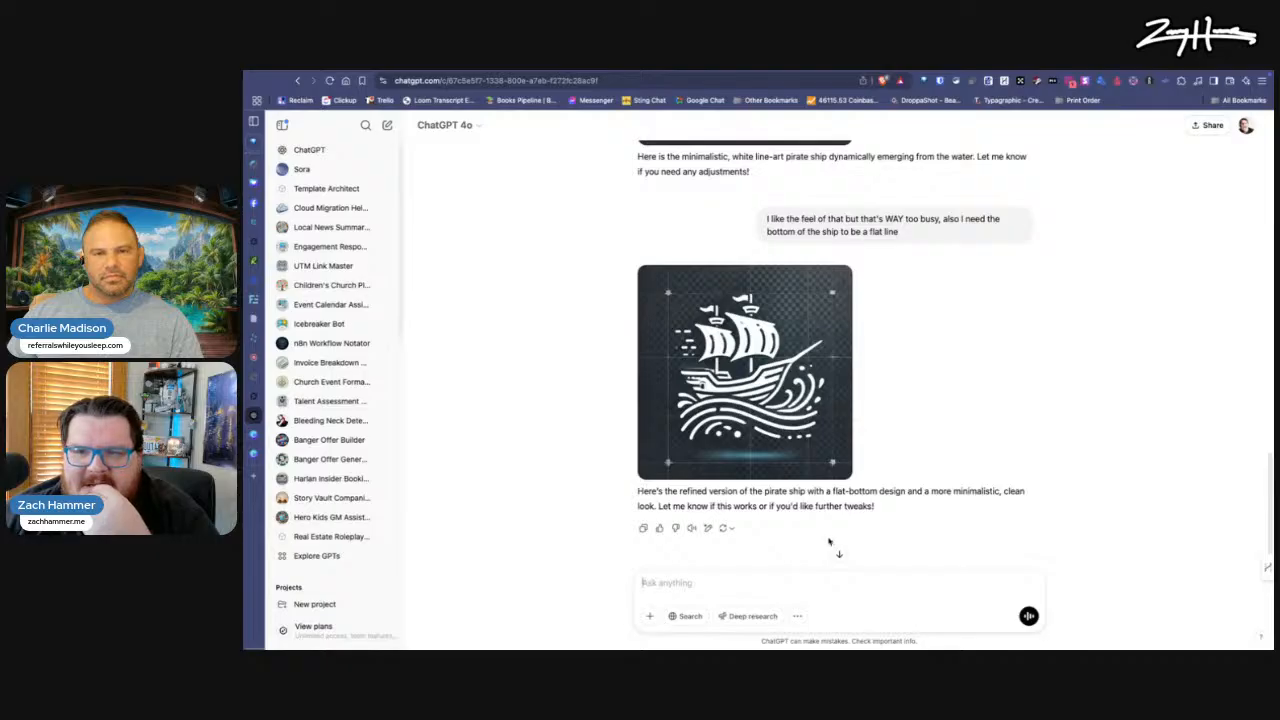
{"action": "mouse_move", "coordinate": [758, 450]}
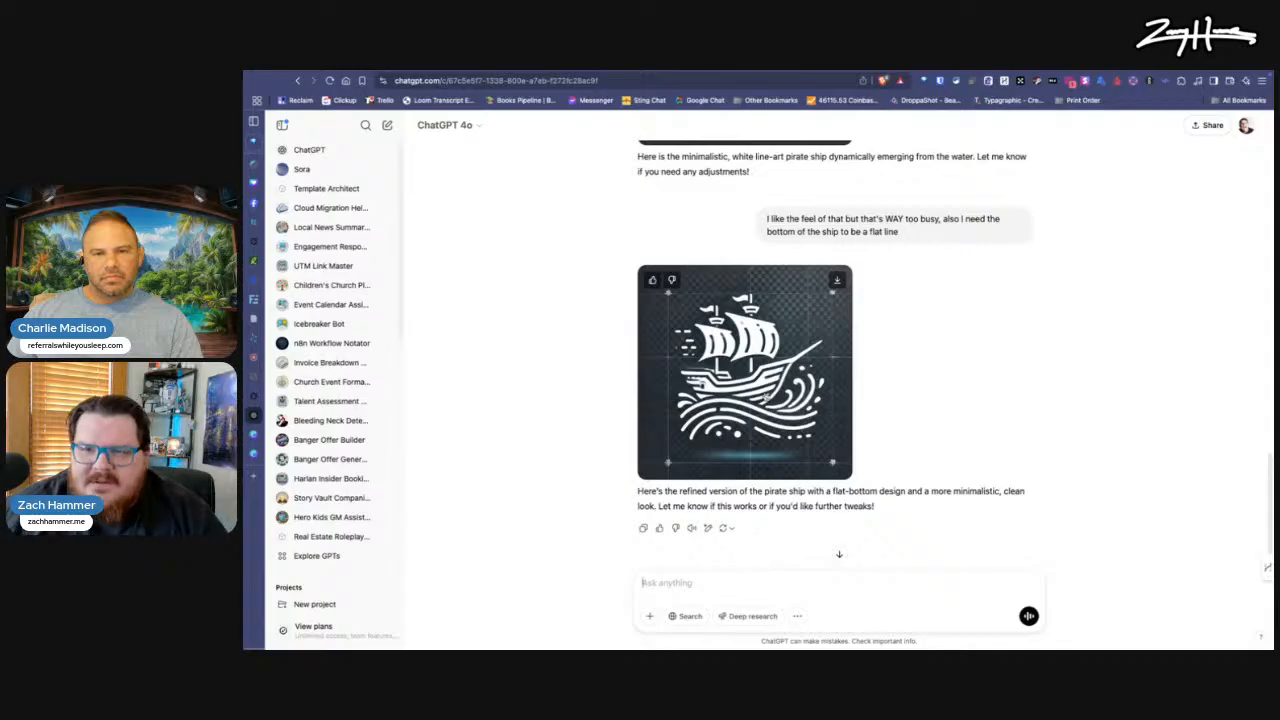
{"action": "left_click", "coordinate": [745, 360]}
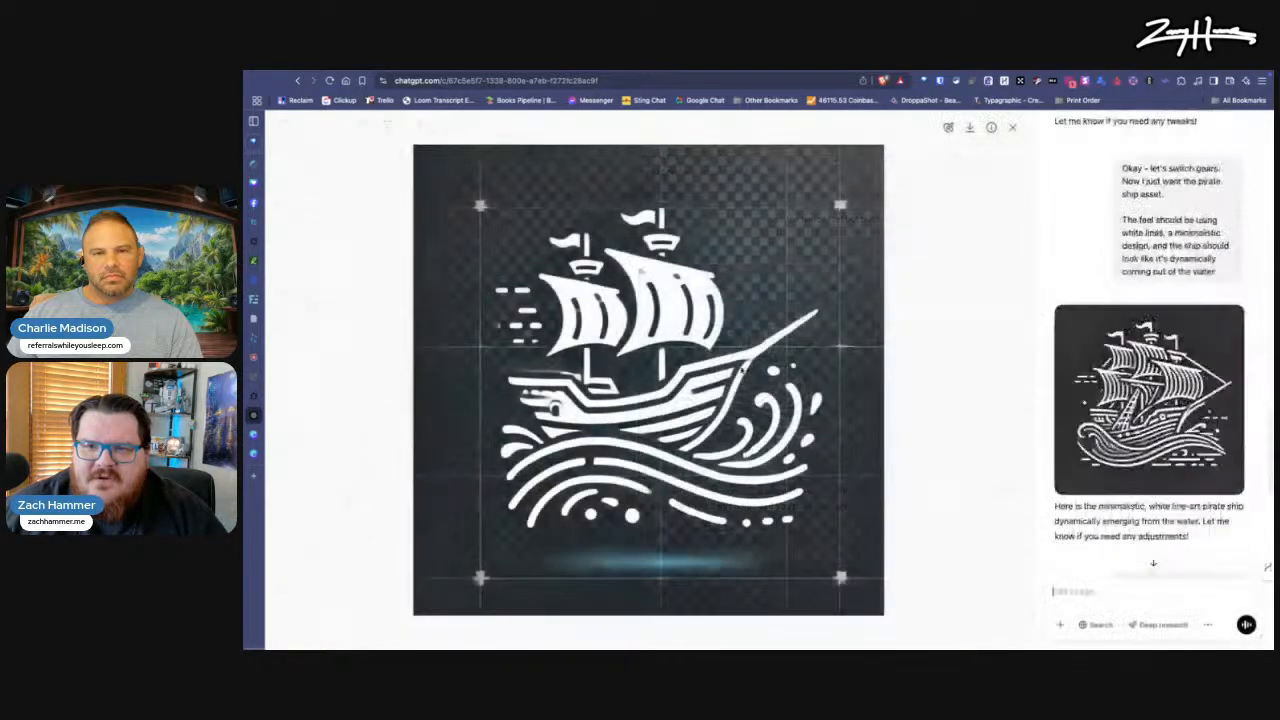
{"action": "left_click_drag", "start_coordinate": [593, 350], "coordinate": [1233, 566]}
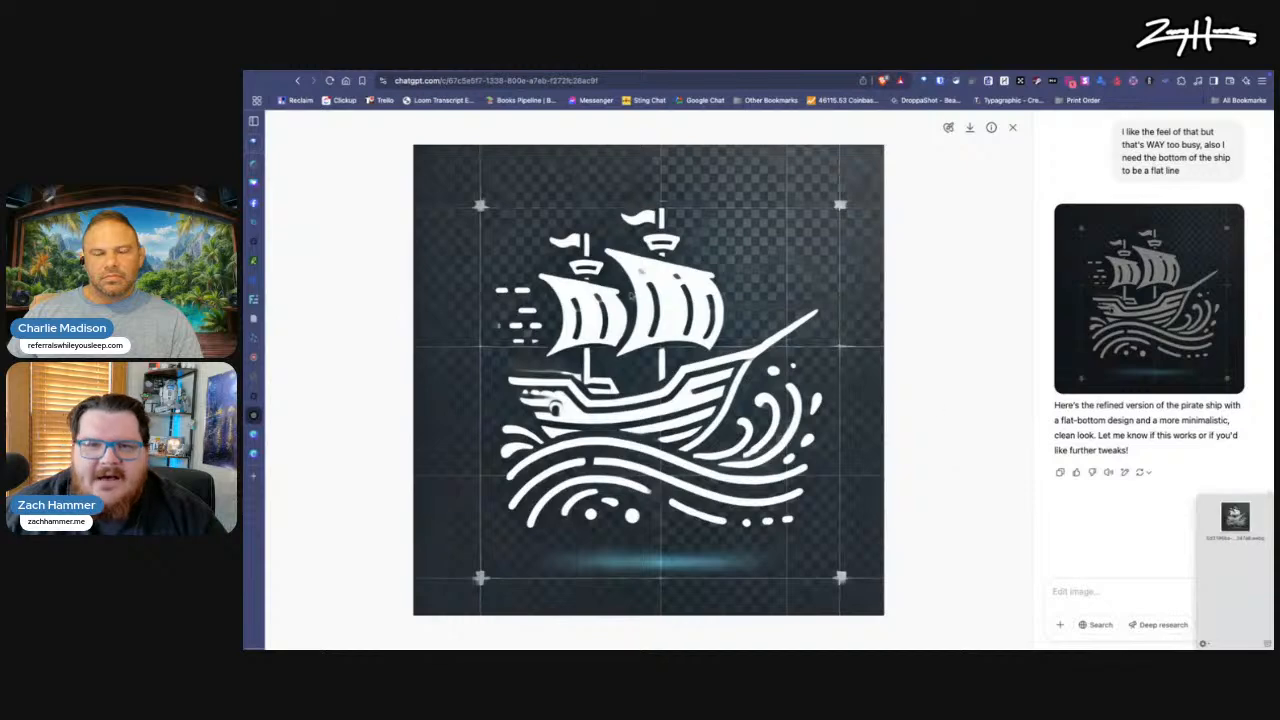
Step: Switch to the Canva Uploads page and move the floating file shelf higher up along the screen edge
{"action": "left_click", "coordinate": [266, 436]}
{"action": "left_click", "coordinate": [268, 453]}
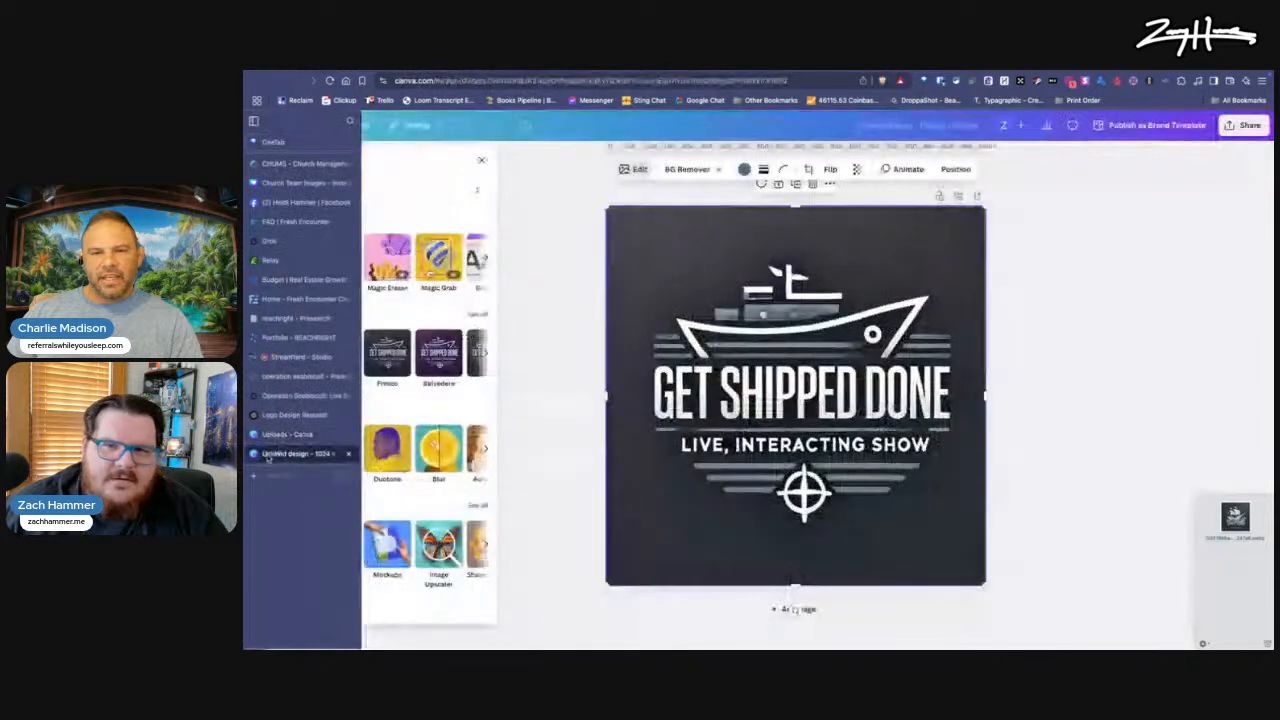
{"action": "left_click", "coordinate": [268, 436]}
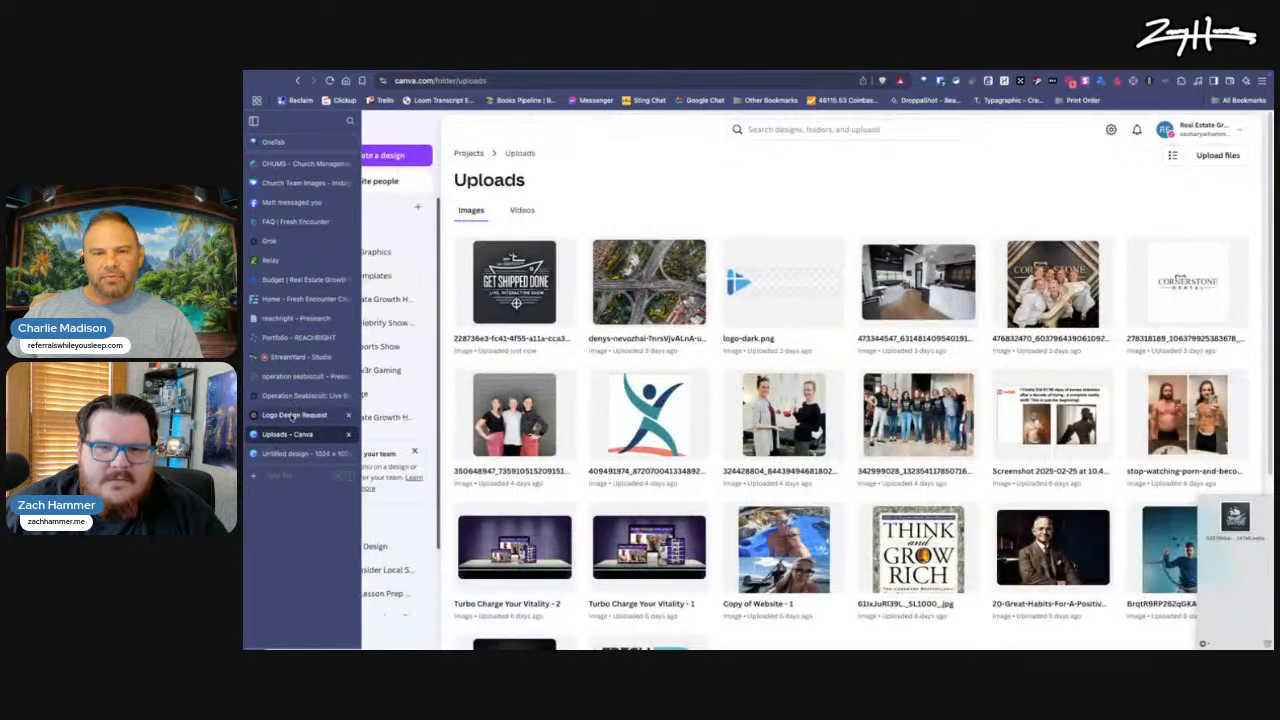
{"action": "left_click_drag", "start_coordinate": [1234, 573], "coordinate": [1237, 506]}
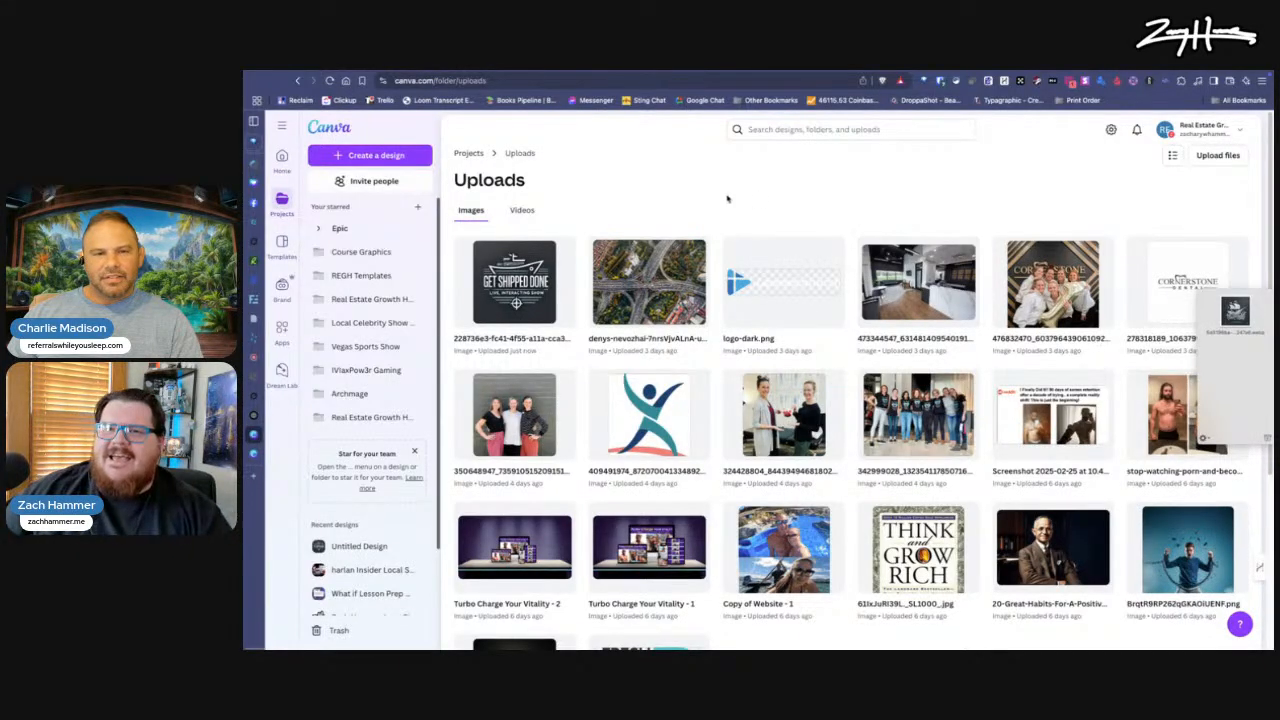
Step: Search the web for "yoink" in a new browser tab and open the Yoink for Mac website
{"action": "key", "text": "super+t"}
{"action": "type", "text": "yoink"}
{"action": "key", "text": "Return"}
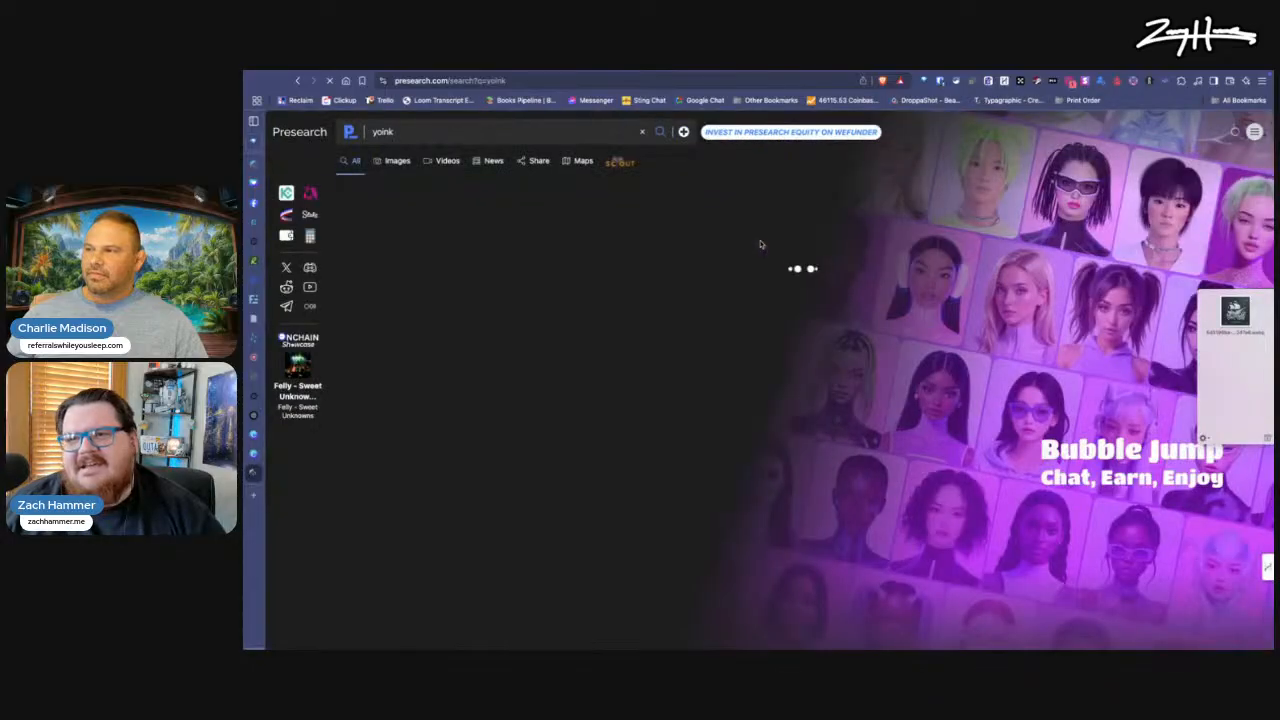
{"action": "left_click", "coordinate": [380, 220]}
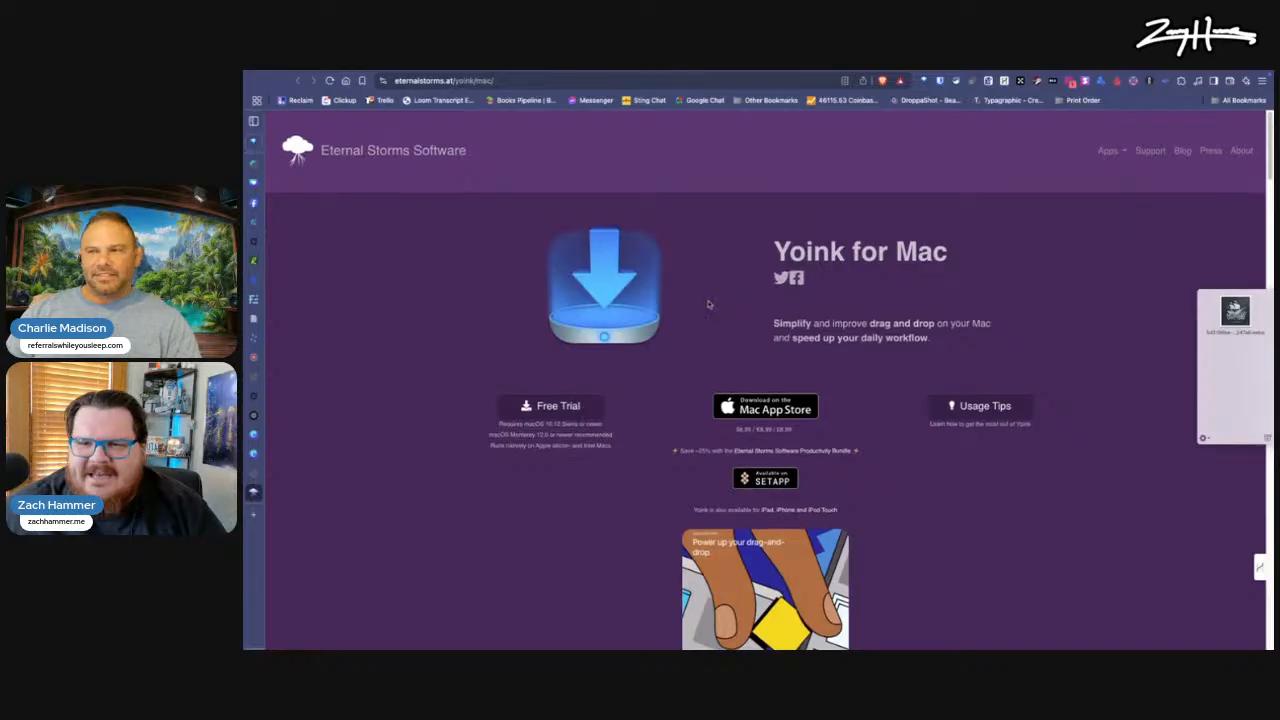
Step: Open the Setapp listing for Yoink from the Yoink for Mac page and look it over
{"action": "scroll", "coordinate": [708, 304], "scroll_direction": "down", "scroll_amount": 2}
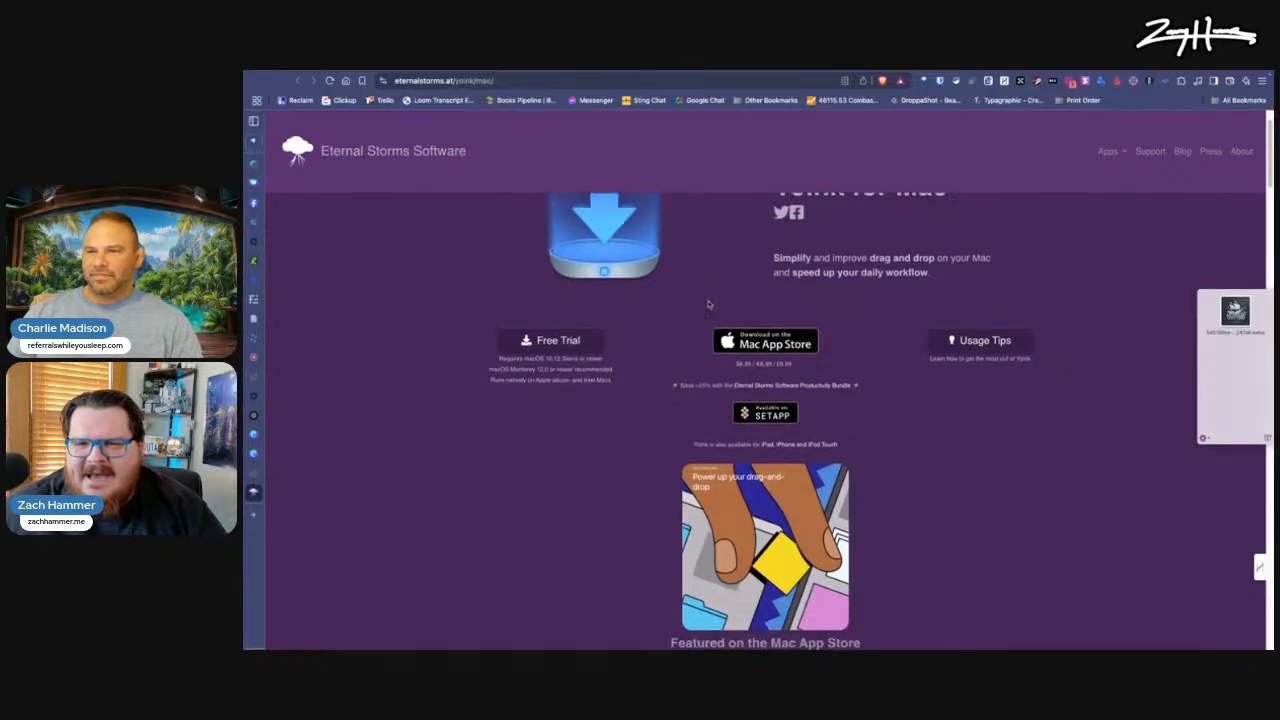
{"action": "left_click", "coordinate": [762, 418], "text": "super"}
{"action": "left_click", "coordinate": [285, 512]}
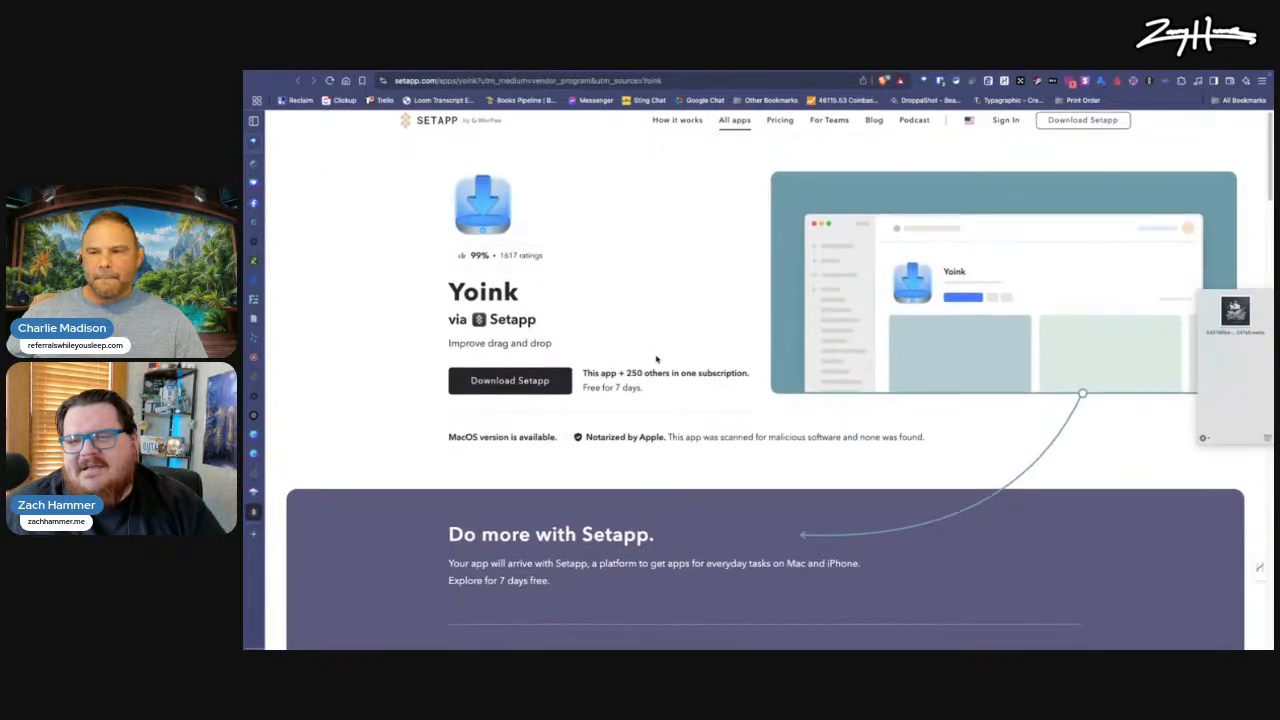
{"action": "scroll", "coordinate": [650, 340], "scroll_direction": "down", "scroll_amount": 5}
{"action": "scroll", "coordinate": [657, 361], "scroll_direction": "up", "scroll_amount": 5}
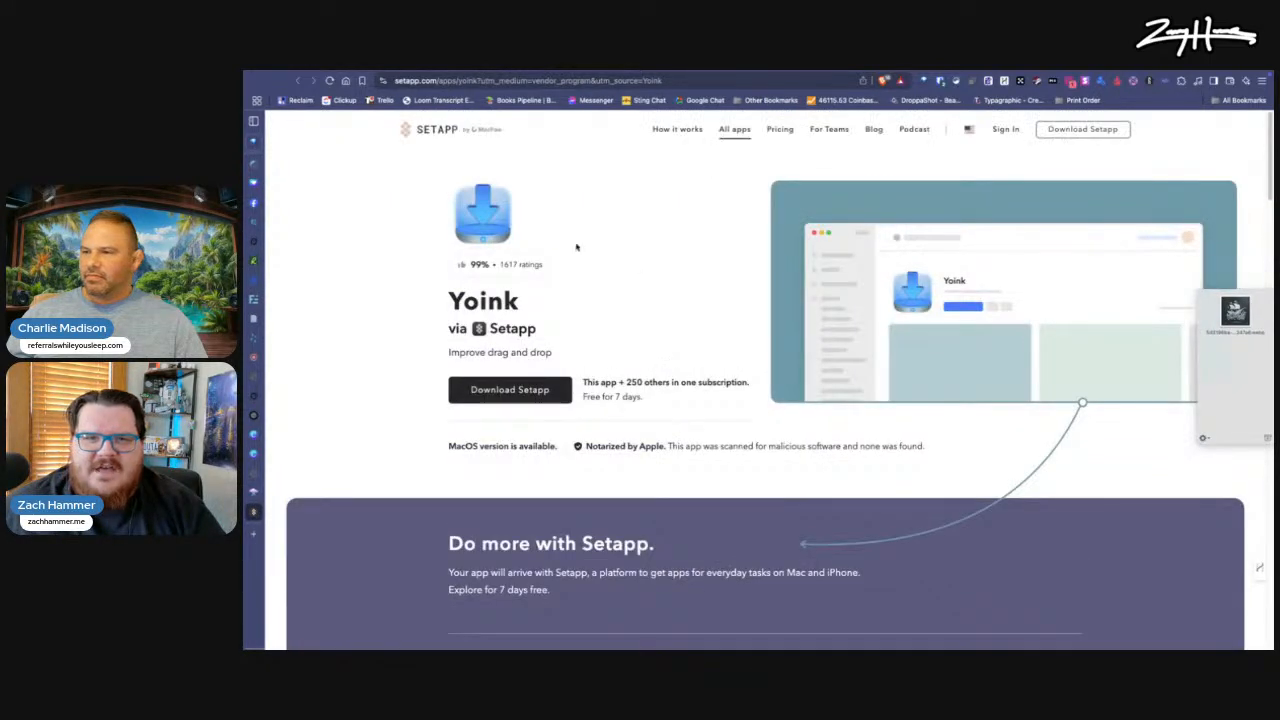
Step: Examine the featured app uses on the Setapp home page and open the listing of all apps
{"action": "left_click", "coordinate": [428, 130]}
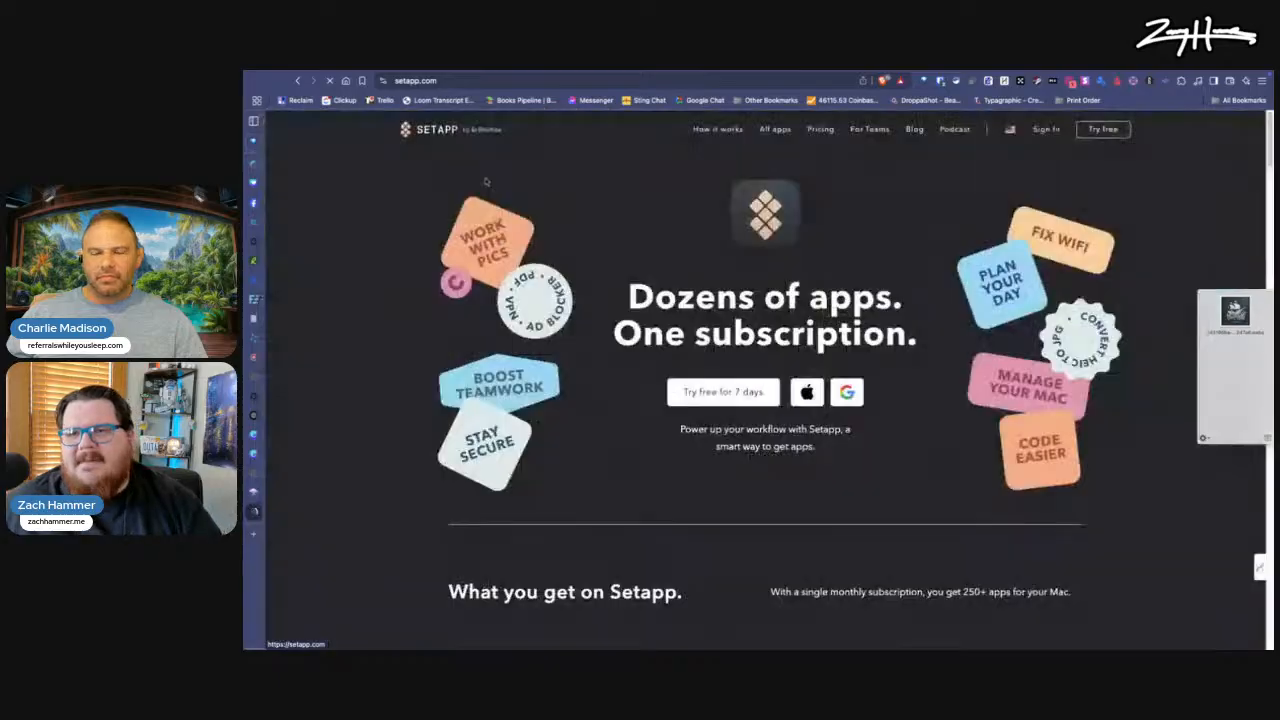
{"action": "scroll", "coordinate": [720, 380], "scroll_direction": "down", "scroll_amount": 2}
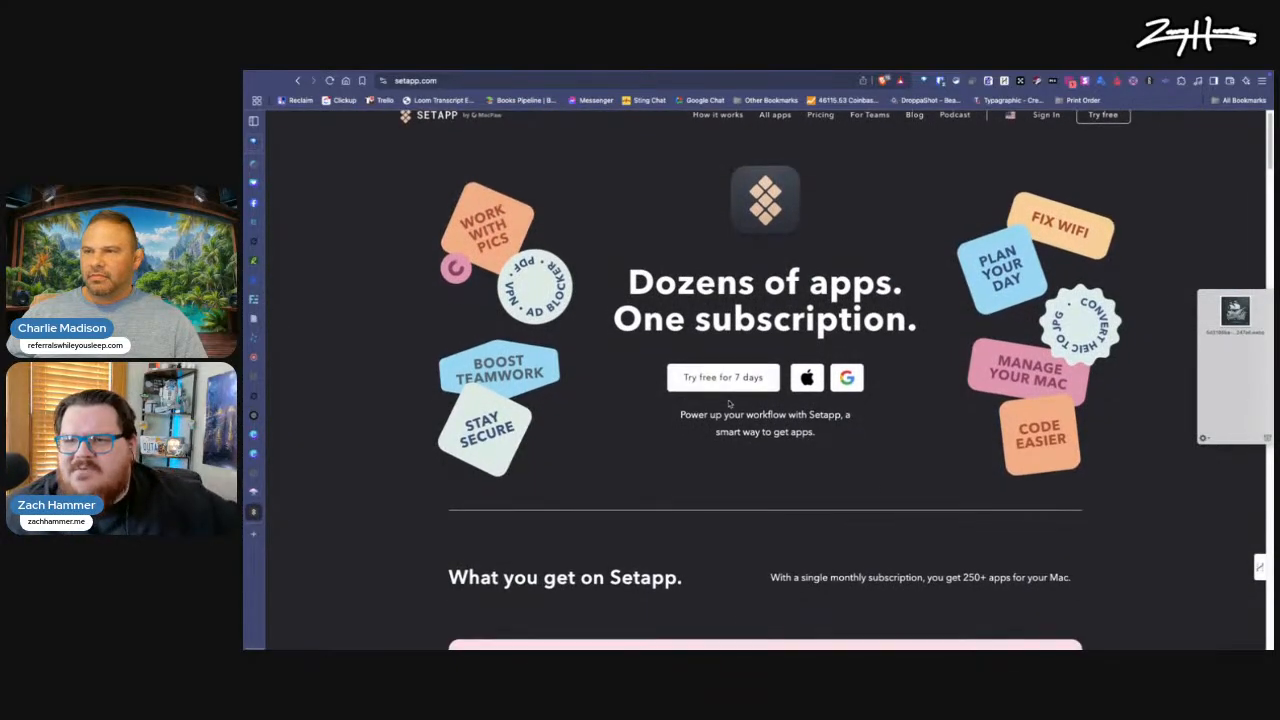
{"action": "scroll", "coordinate": [731, 403], "scroll_direction": "down", "scroll_amount": 7}
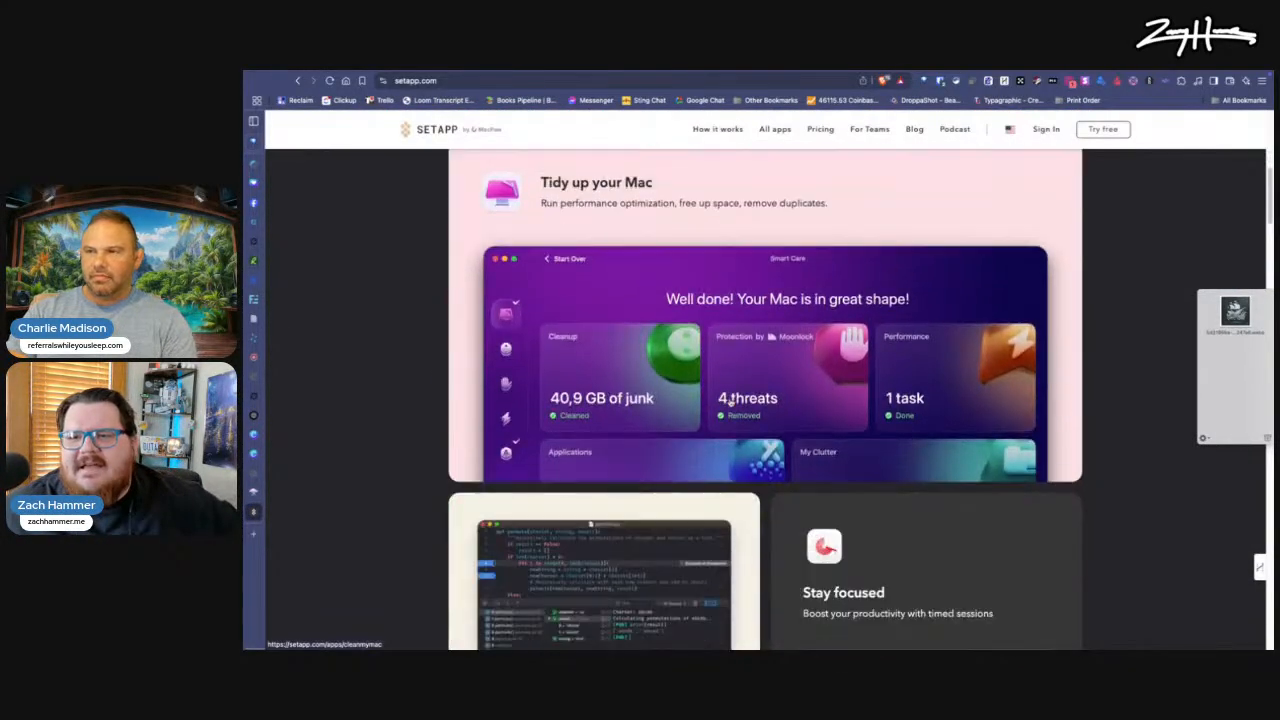
{"action": "scroll", "coordinate": [729, 401], "scroll_direction": "down", "scroll_amount": 8}
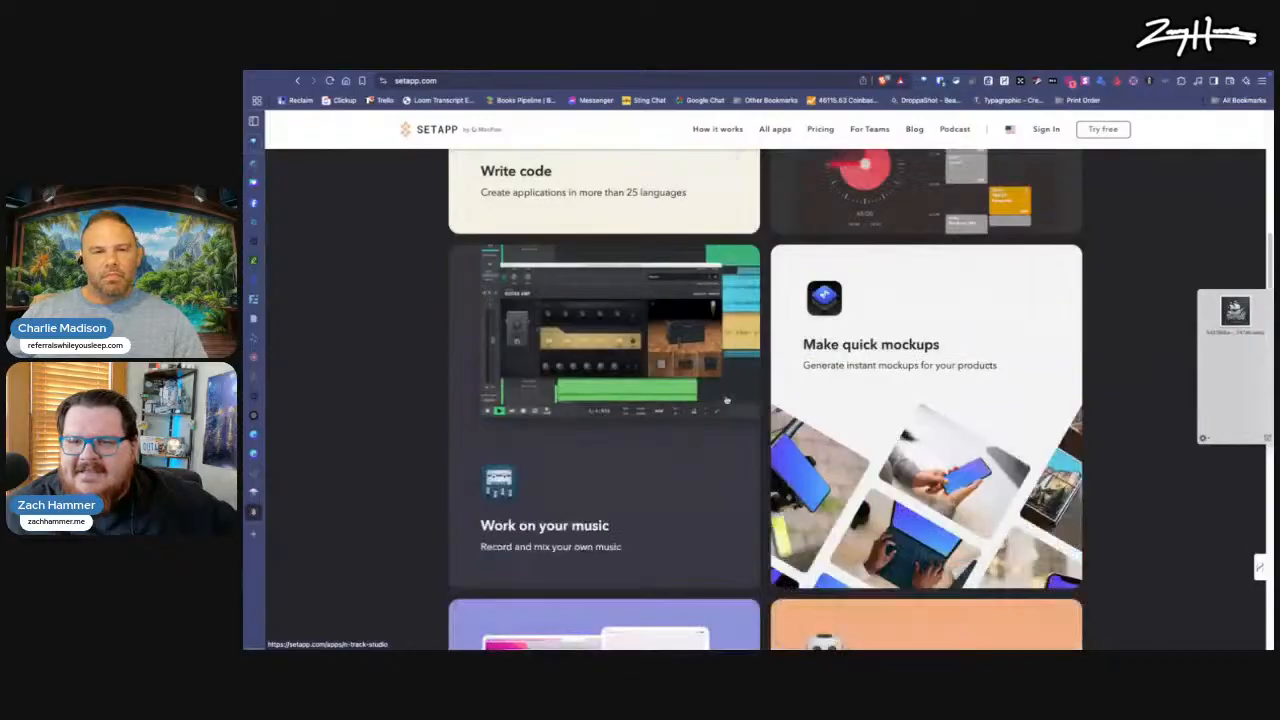
{"action": "scroll", "coordinate": [726, 401], "scroll_direction": "down", "scroll_amount": 6}
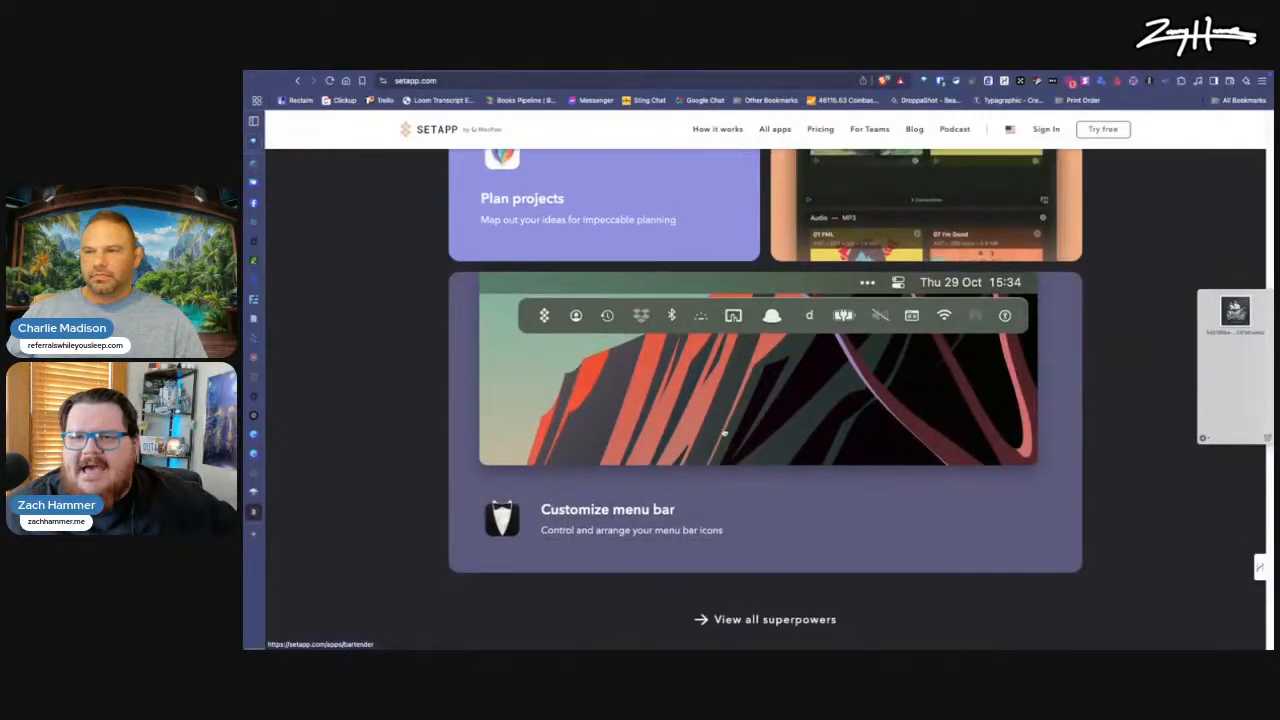
{"action": "scroll", "coordinate": [724, 434], "scroll_direction": "up", "scroll_amount": 9}
{"action": "scroll", "coordinate": [724, 434], "scroll_direction": "up", "scroll_amount": 15}
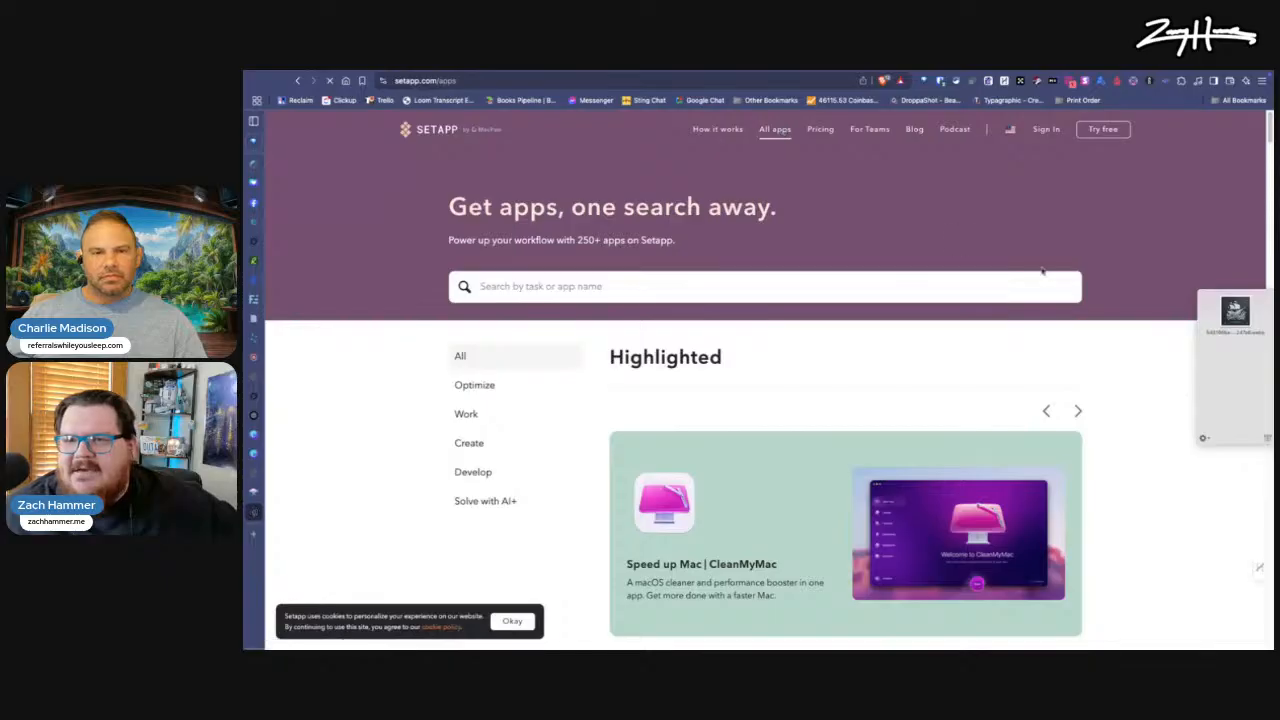
Step: Examine the newly added apps and the top-rated apps in Setapp's full app listing
{"action": "scroll", "coordinate": [571, 298], "scroll_direction": "down", "scroll_amount": 3}
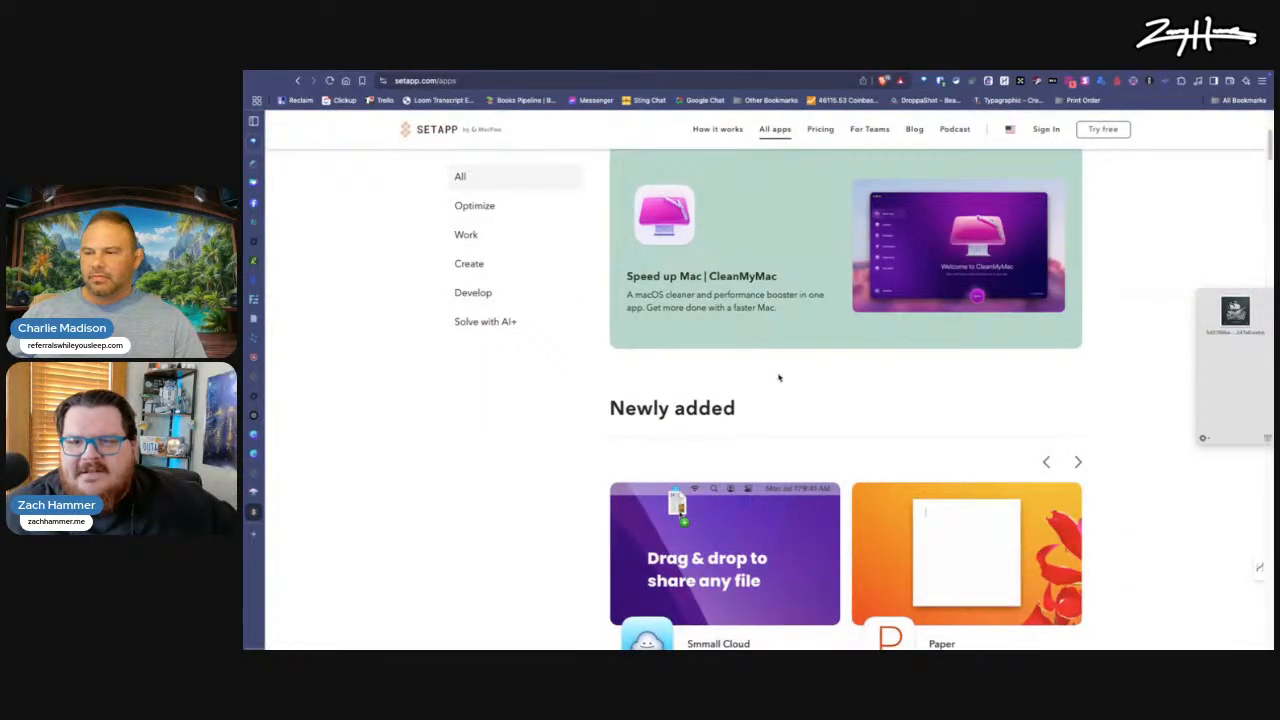
{"action": "scroll", "coordinate": [779, 377], "scroll_direction": "down", "scroll_amount": 3}
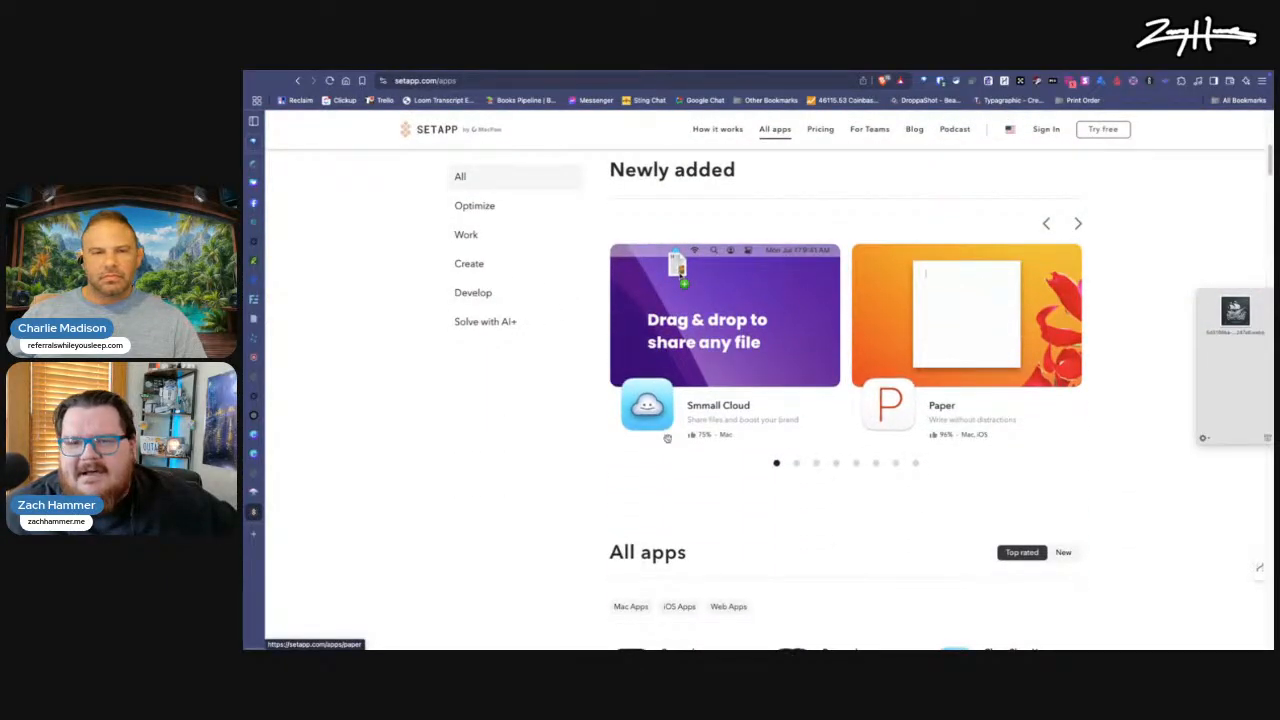
{"action": "scroll", "coordinate": [655, 369], "scroll_direction": "down", "scroll_amount": 5}
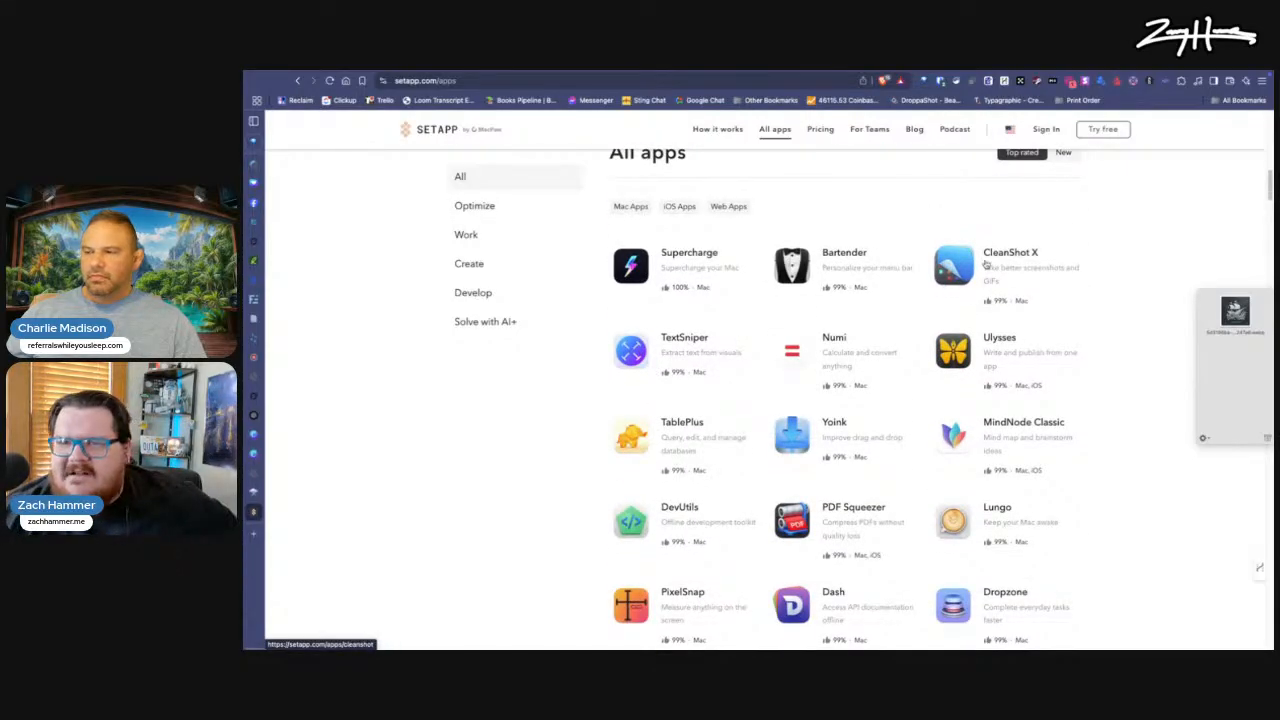
{"action": "scroll", "coordinate": [882, 307], "scroll_direction": "down", "scroll_amount": 1}
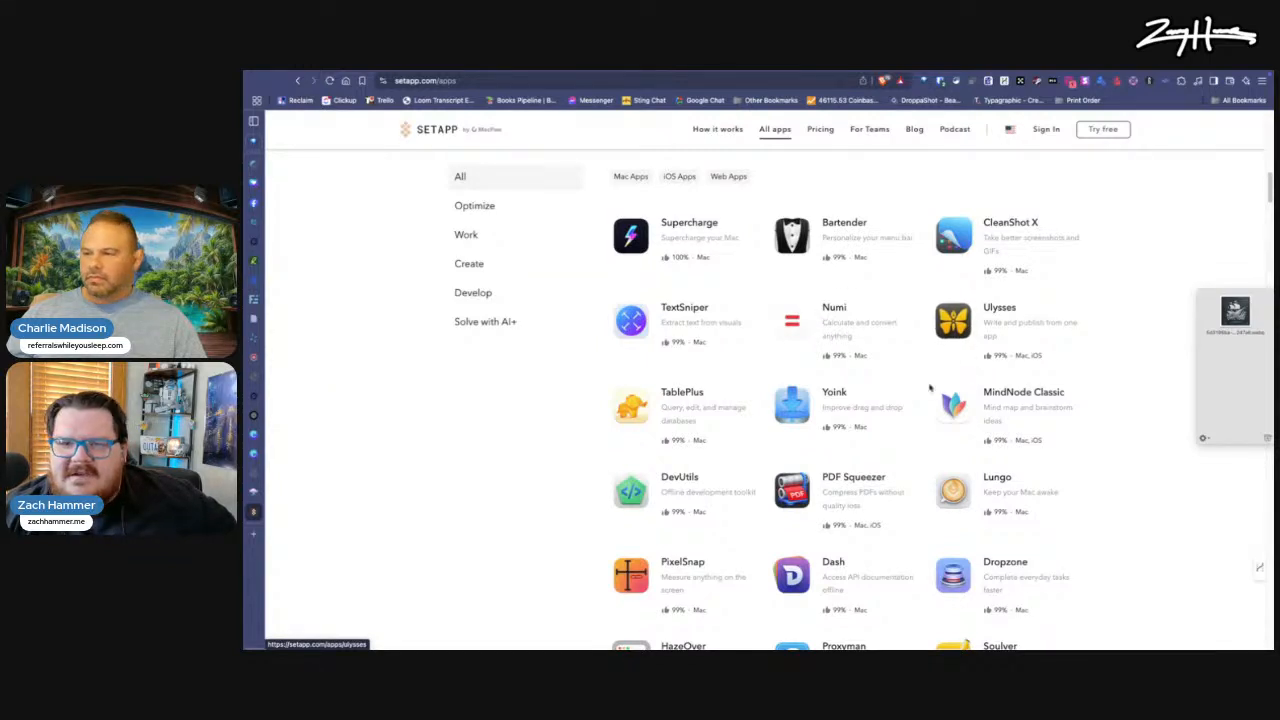
{"action": "scroll", "coordinate": [930, 387], "scroll_direction": "down", "scroll_amount": 1}
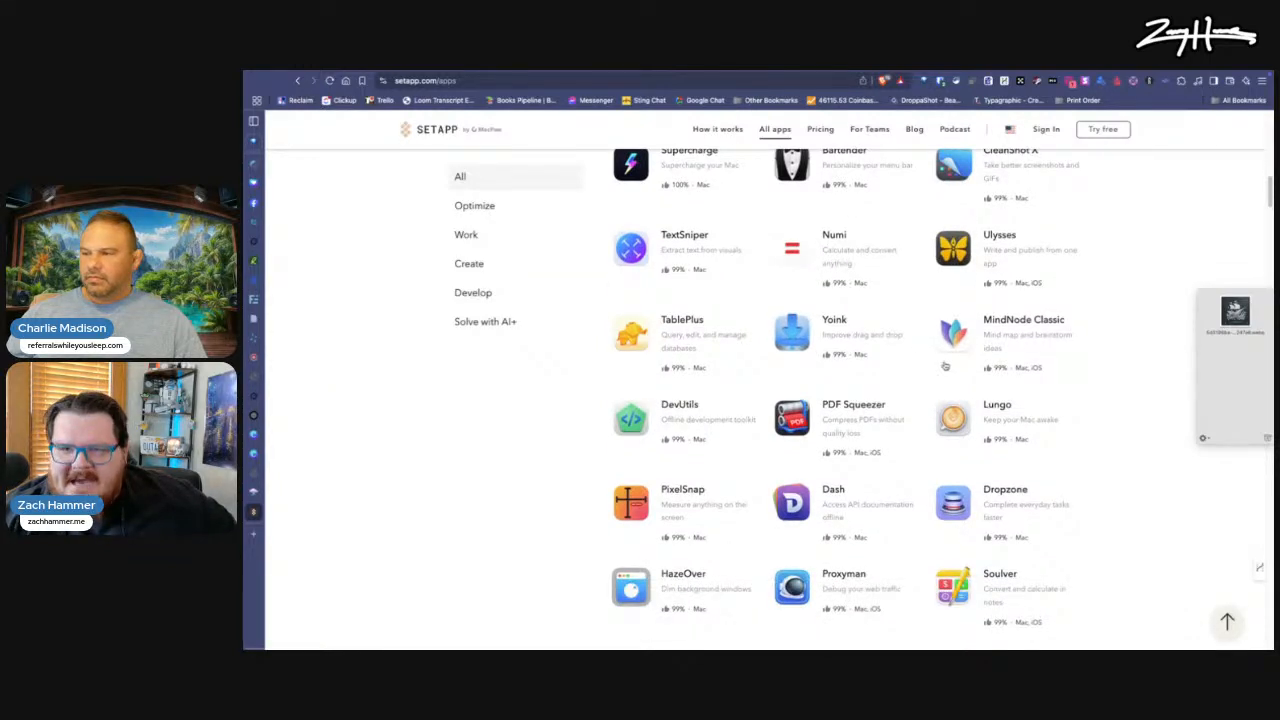
{"action": "scroll", "coordinate": [940, 360], "scroll_direction": "down", "scroll_amount": 1}
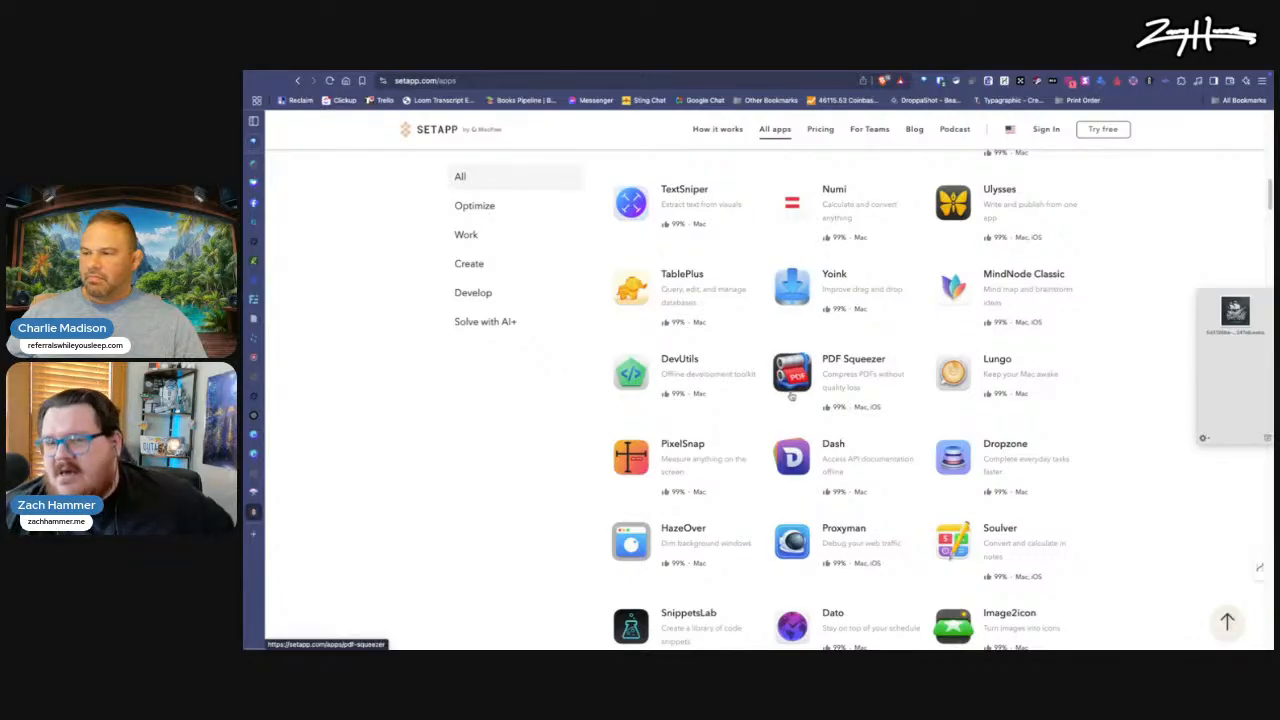
{"action": "scroll", "coordinate": [791, 396], "scroll_direction": "down", "scroll_amount": 1}
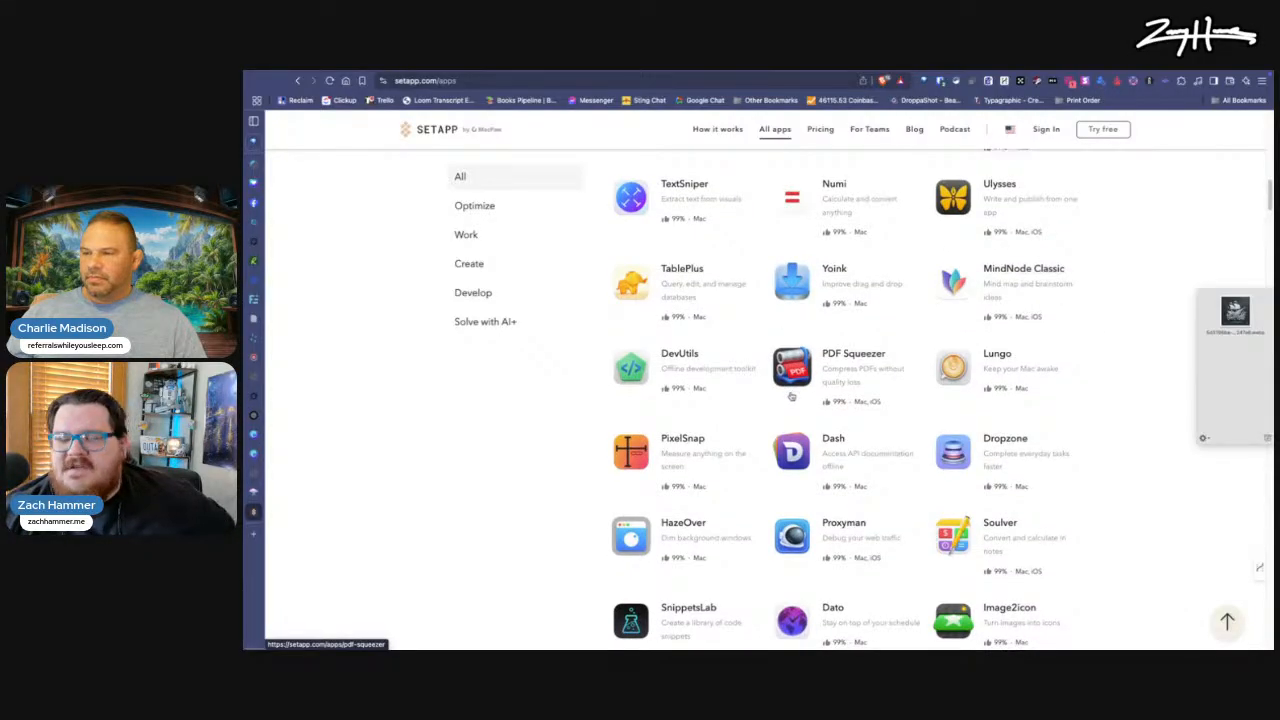
{"action": "scroll", "coordinate": [755, 437], "scroll_direction": "up", "scroll_amount": 1}
{"action": "scroll", "coordinate": [755, 437], "scroll_direction": "up", "scroll_amount": 2}
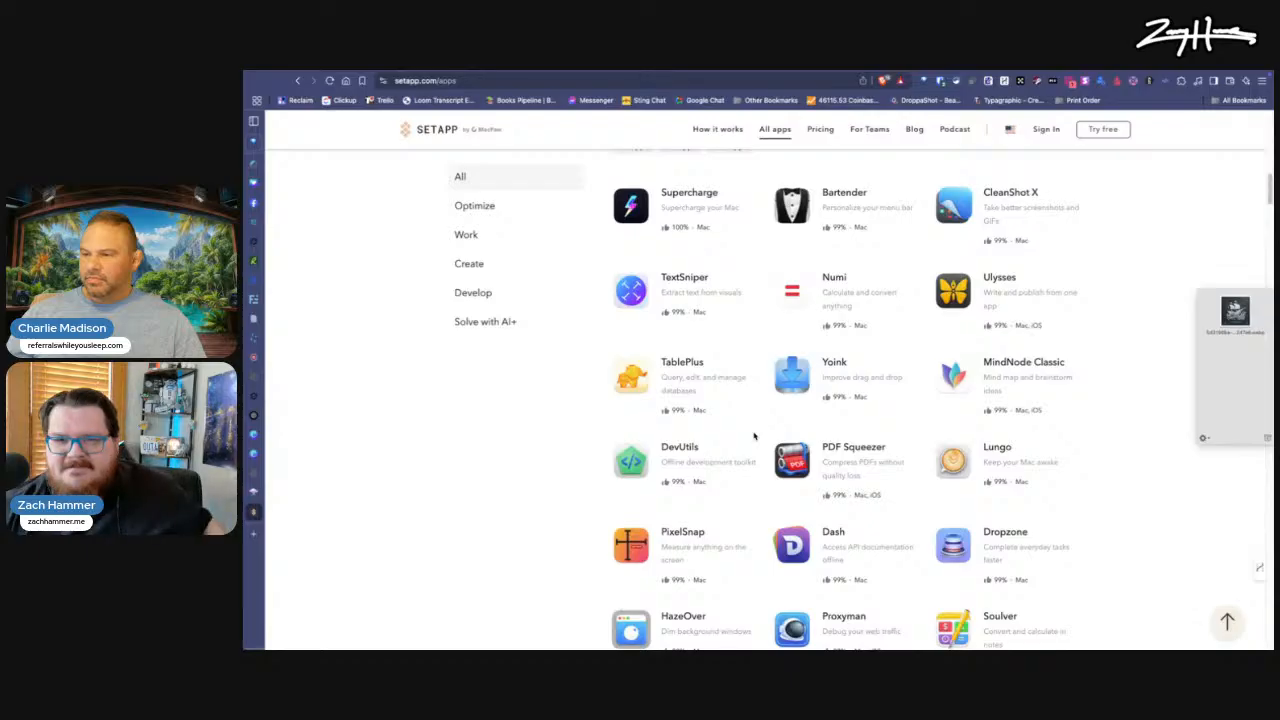
{"action": "scroll", "coordinate": [754, 436], "scroll_direction": "down", "scroll_amount": 3}
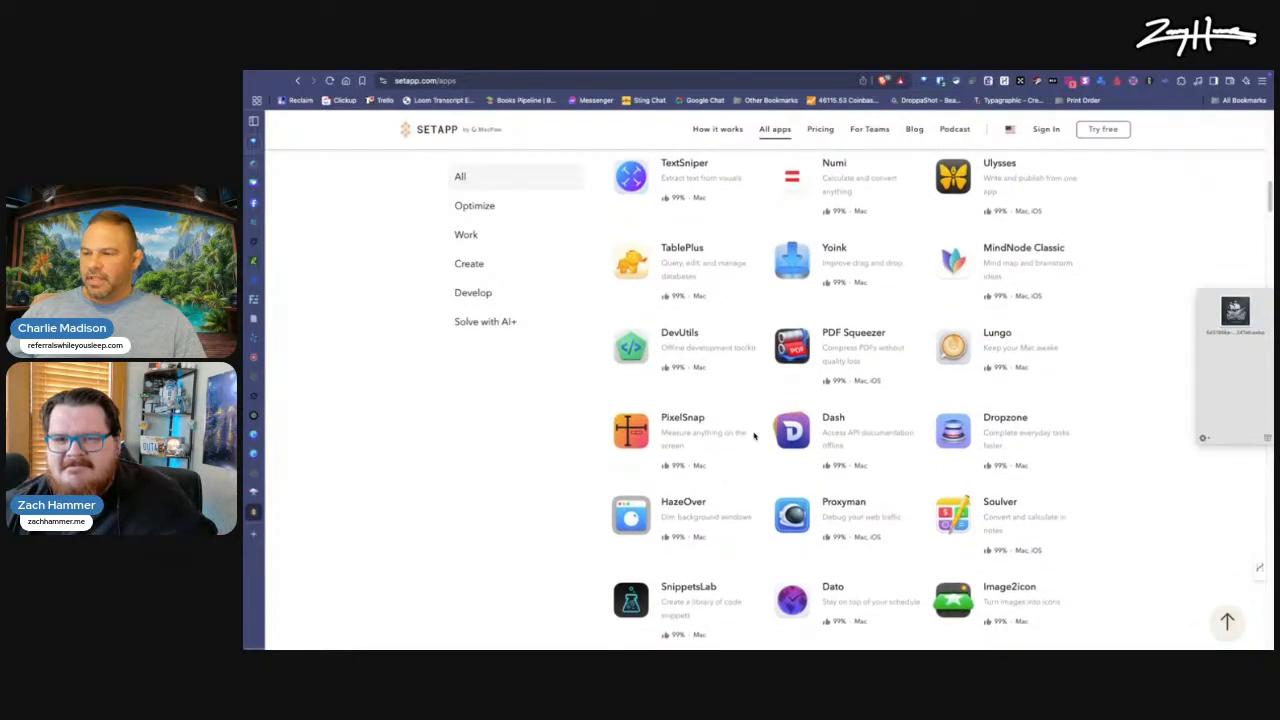
{"action": "scroll", "coordinate": [754, 436], "scroll_direction": "down", "scroll_amount": 2}
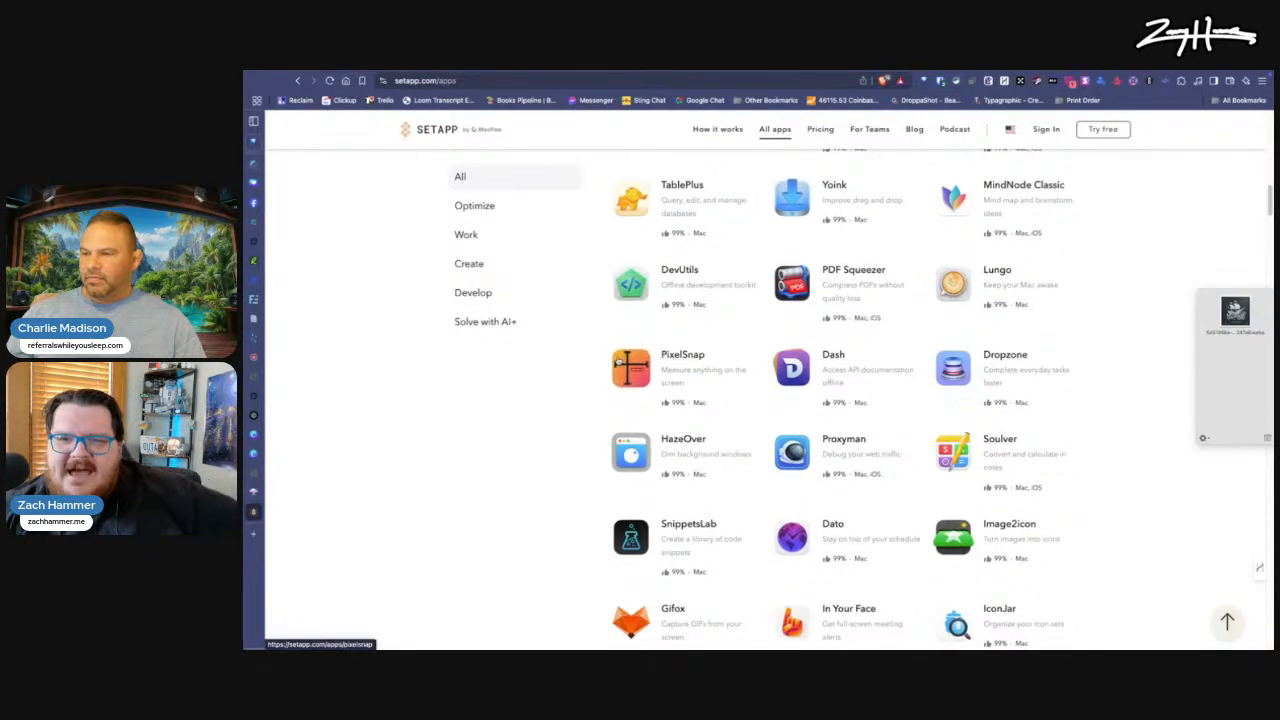
Step: Examine the apps around PixelSnap, Dropzone, Dato and Gifox in Setapp's full app listing
{"action": "scroll", "coordinate": [695, 401], "scroll_direction": "down", "scroll_amount": 2}
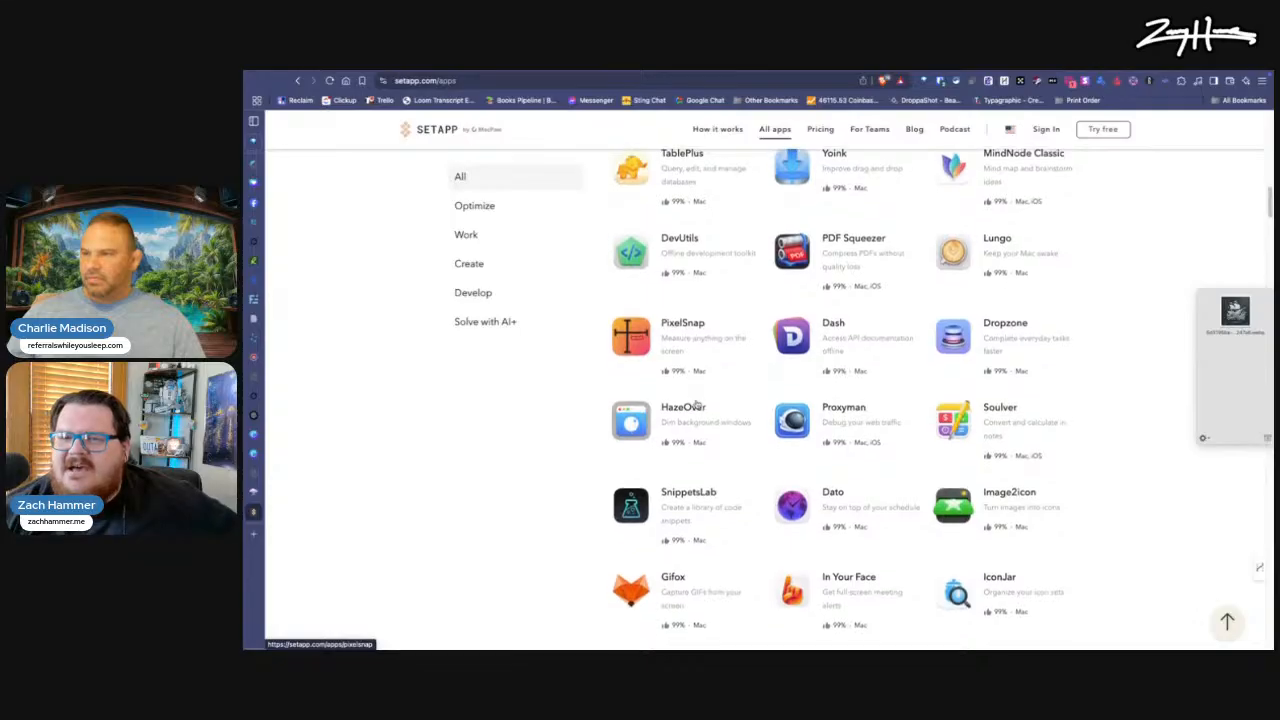
{"action": "scroll", "coordinate": [697, 403], "scroll_direction": "down", "scroll_amount": 2}
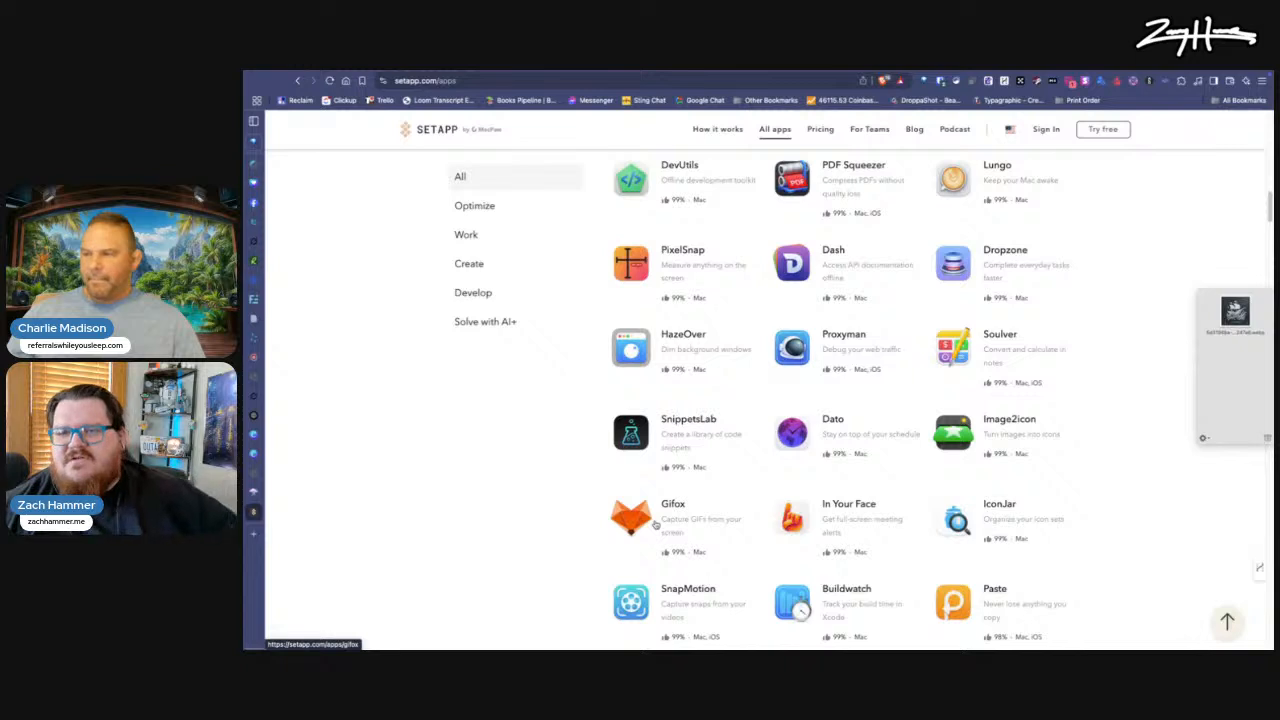
{"action": "scroll", "coordinate": [738, 526], "scroll_direction": "down", "scroll_amount": 1}
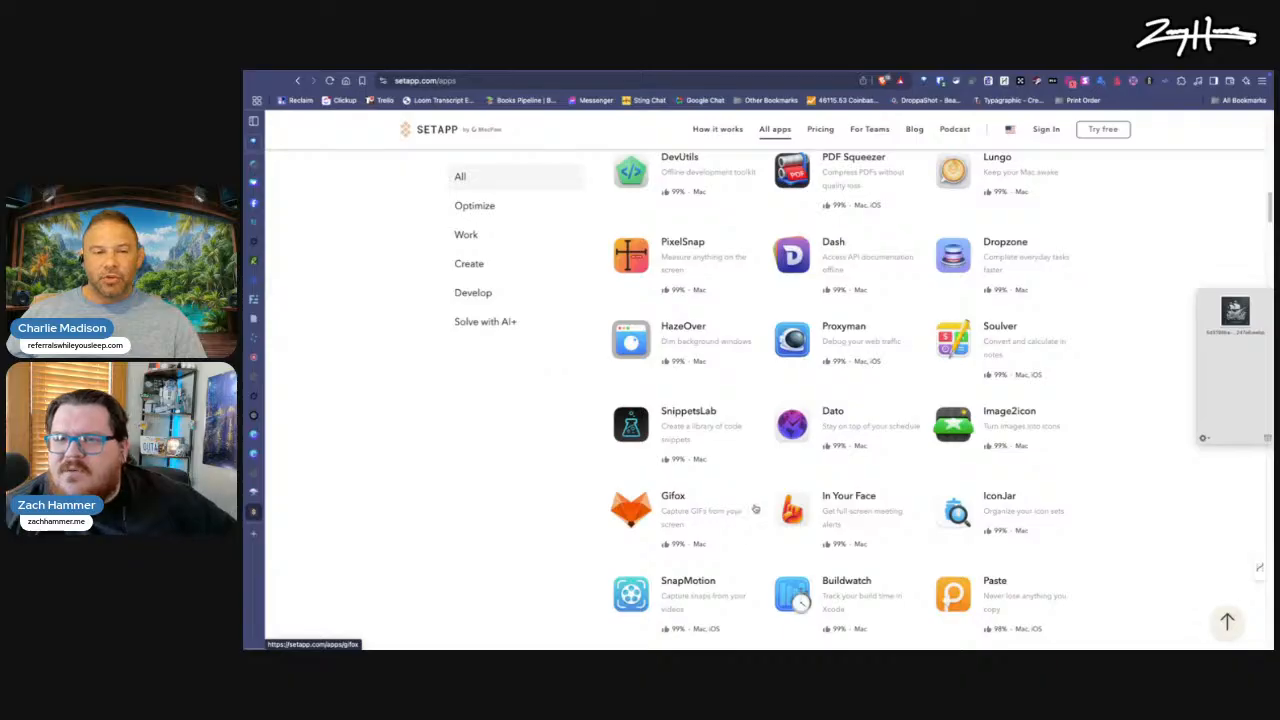
{"action": "scroll", "coordinate": [858, 410], "scroll_direction": "down", "scroll_amount": 1}
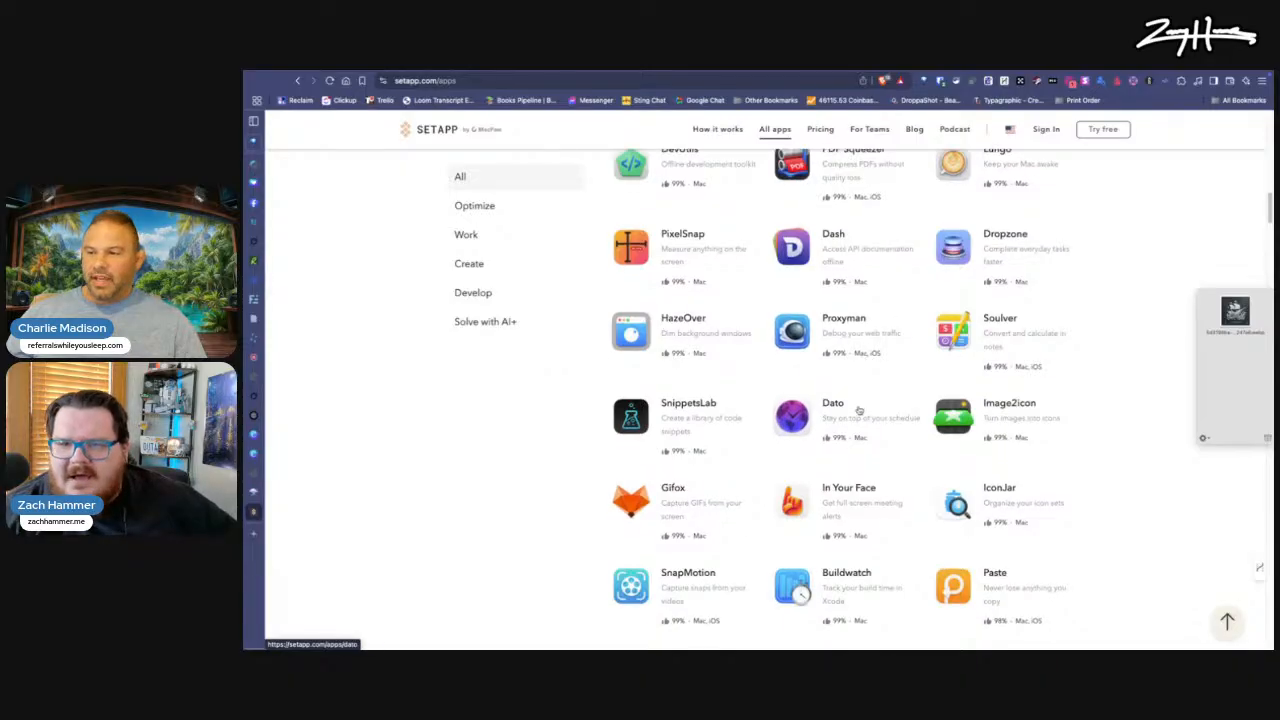
{"action": "scroll", "coordinate": [858, 410], "scroll_direction": "up", "scroll_amount": 2}
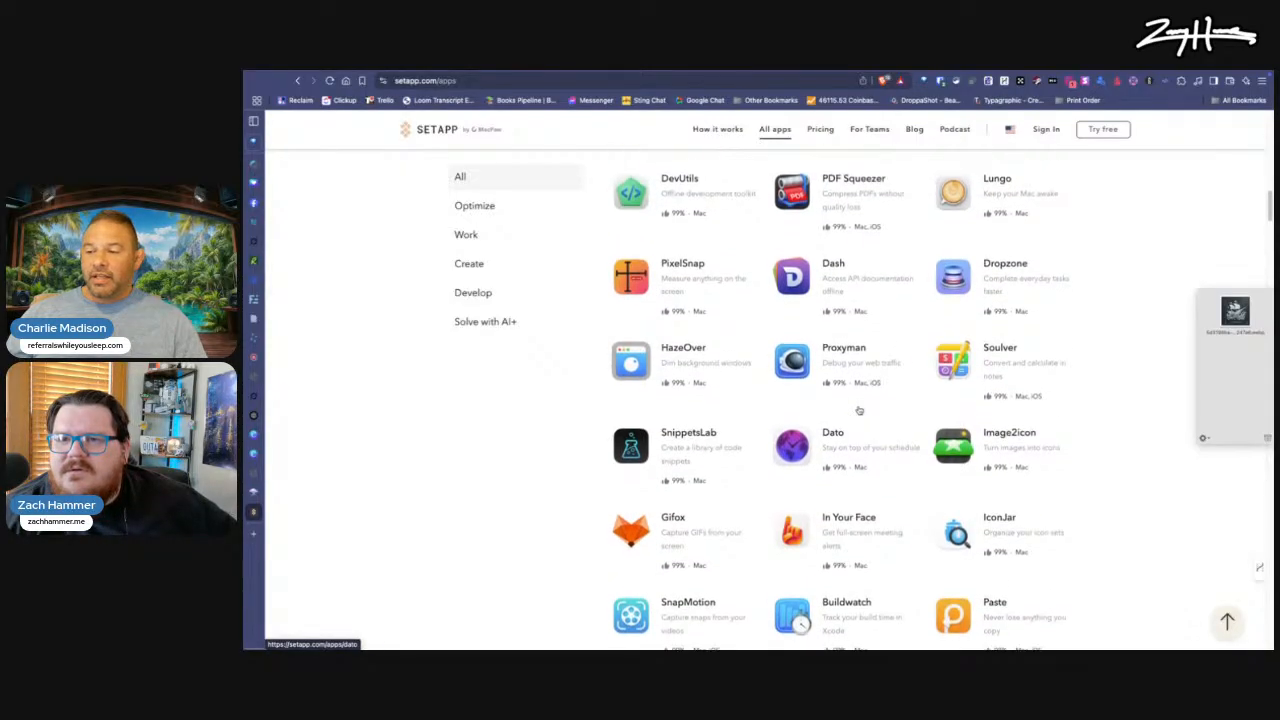
Step: Search the web for "hudaspot" in a new browser tab and look over the HoudahSpot 6 product page
{"action": "key", "text": "super+t"}
{"action": "type", "text": "ho"}
{"action": "key", "text": "BackSpace"}
{"action": "type", "text": "udaspot"}
{"action": "key", "text": "Return"}
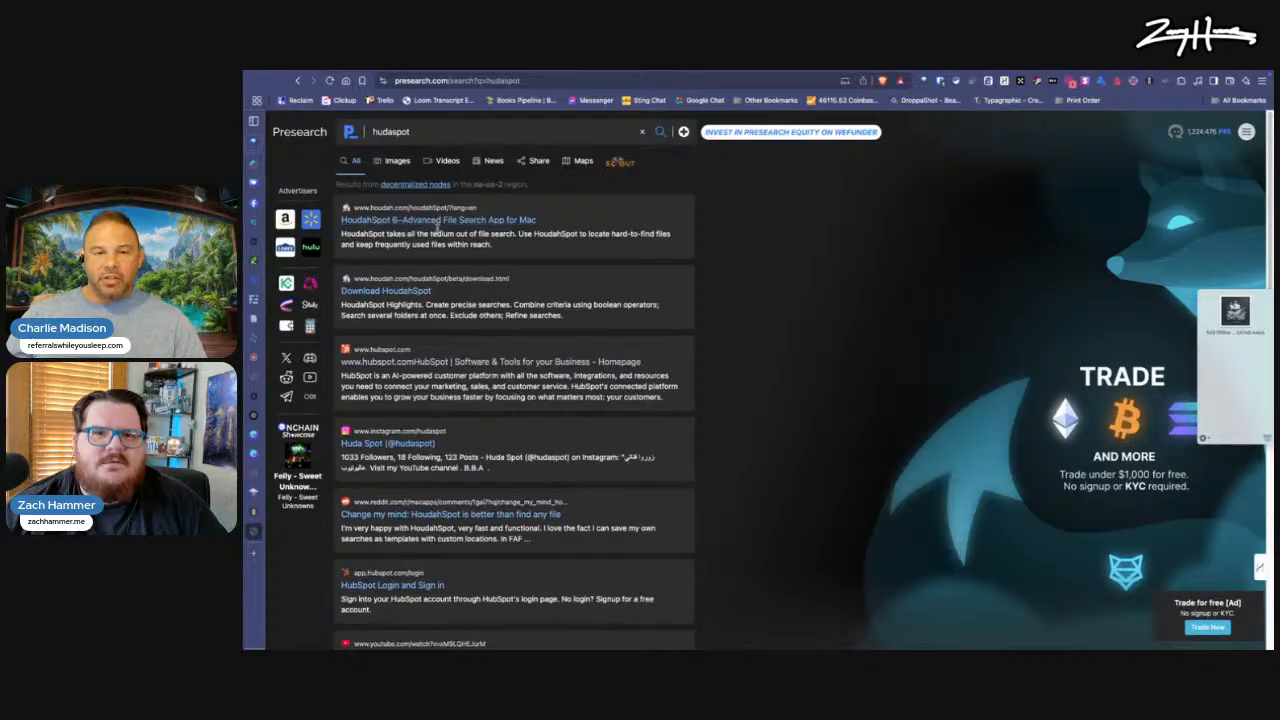
{"action": "left_click", "coordinate": [443, 224]}
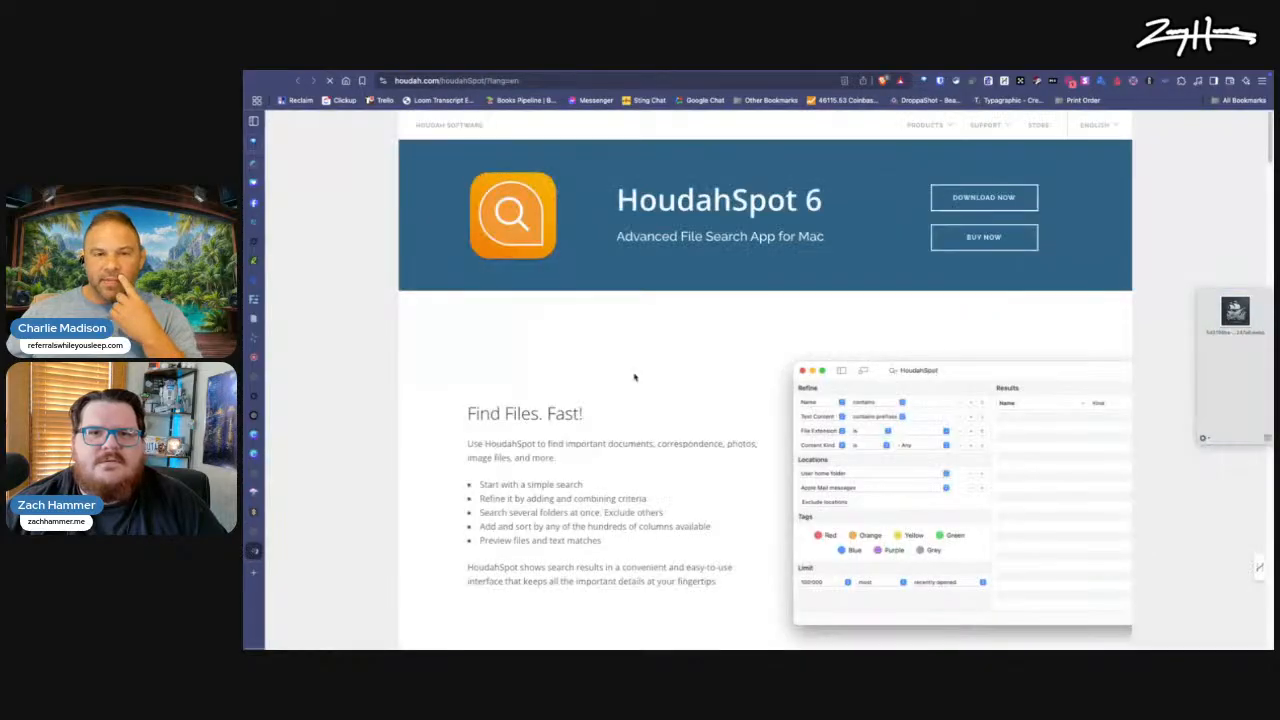
{"action": "scroll", "coordinate": [650, 410], "scroll_direction": "down", "scroll_amount": 2}
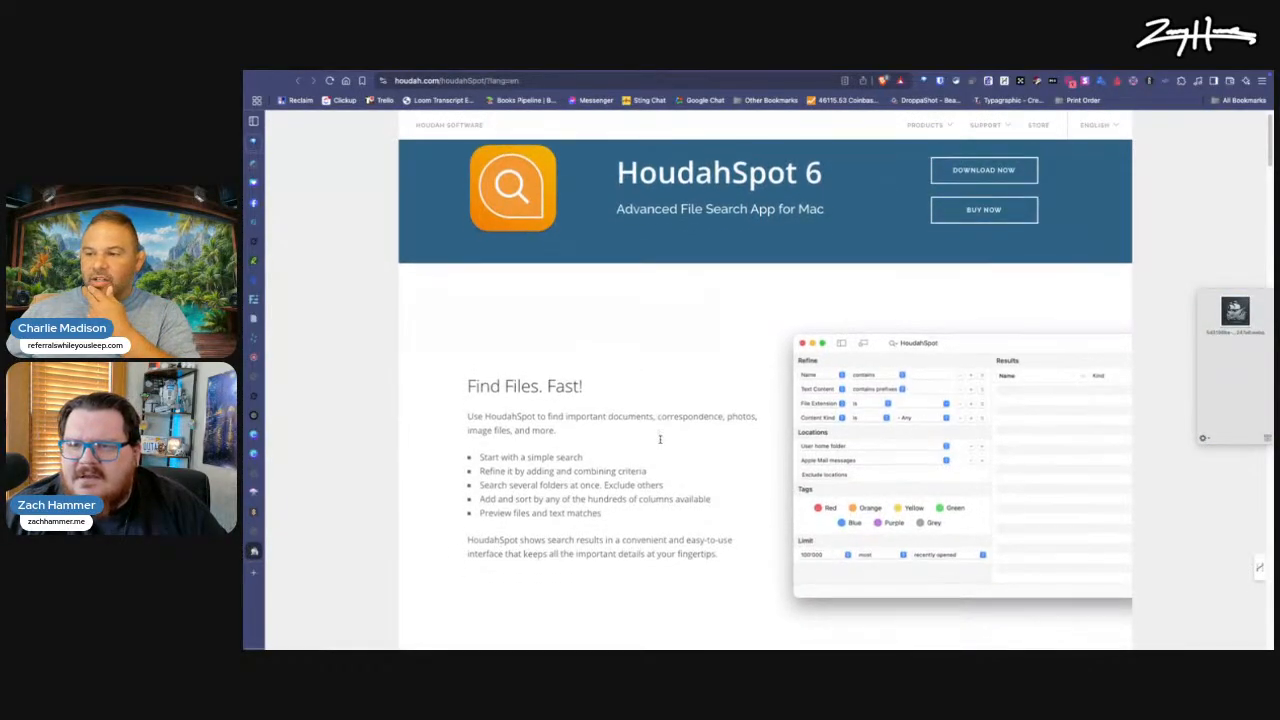
{"action": "scroll", "coordinate": [660, 439], "scroll_direction": "up", "scroll_amount": 2}
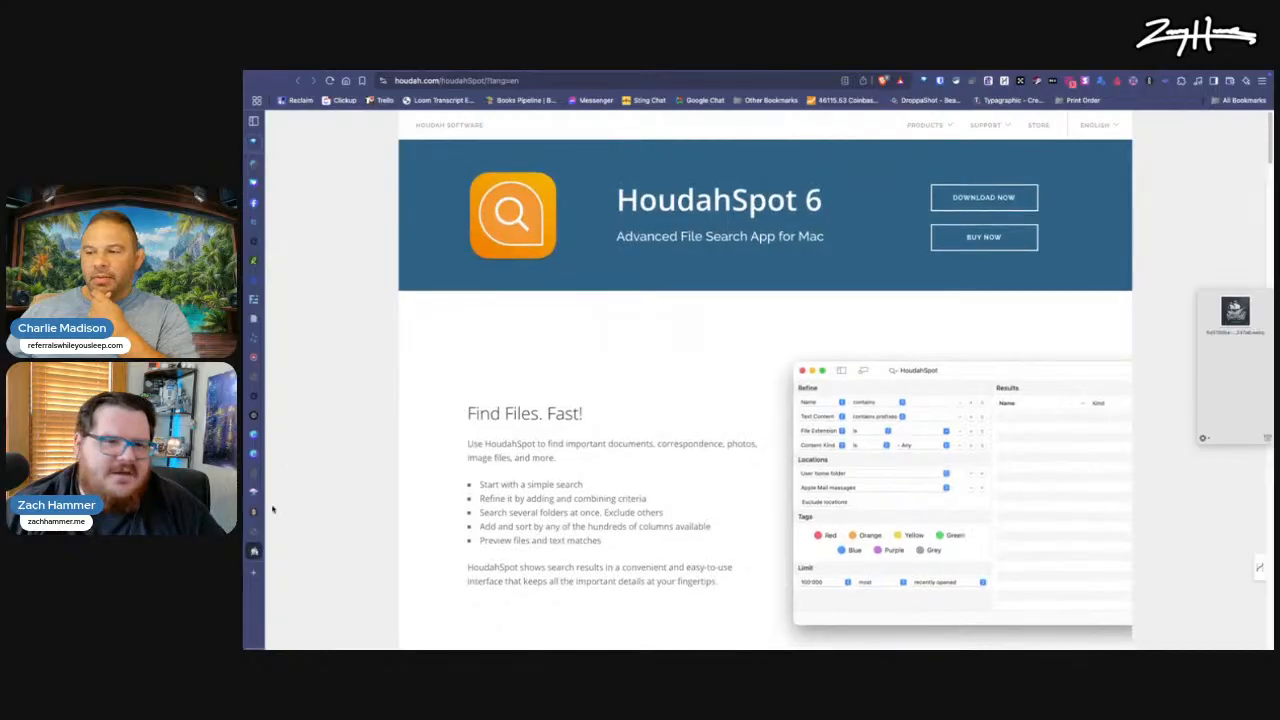
Step: Return to Setapp's full app listing and examine the apps from SnapMotion and HoudahSpot through CleanMyMac to ChronoSync Express
{"action": "left_click", "coordinate": [254, 532]}
{"action": "left_click", "coordinate": [258, 512]}
{"action": "scroll", "coordinate": [588, 487], "scroll_direction": "down", "scroll_amount": 5}
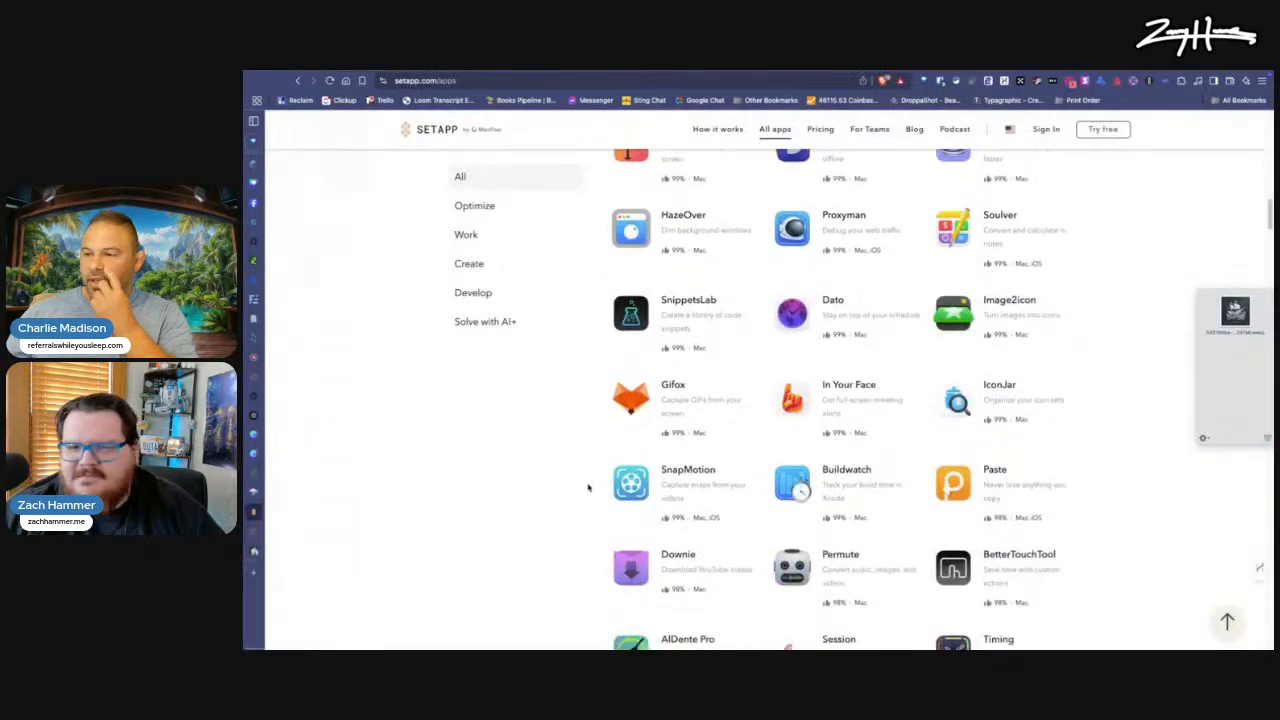
{"action": "scroll", "coordinate": [588, 487], "scroll_direction": "down", "scroll_amount": 3}
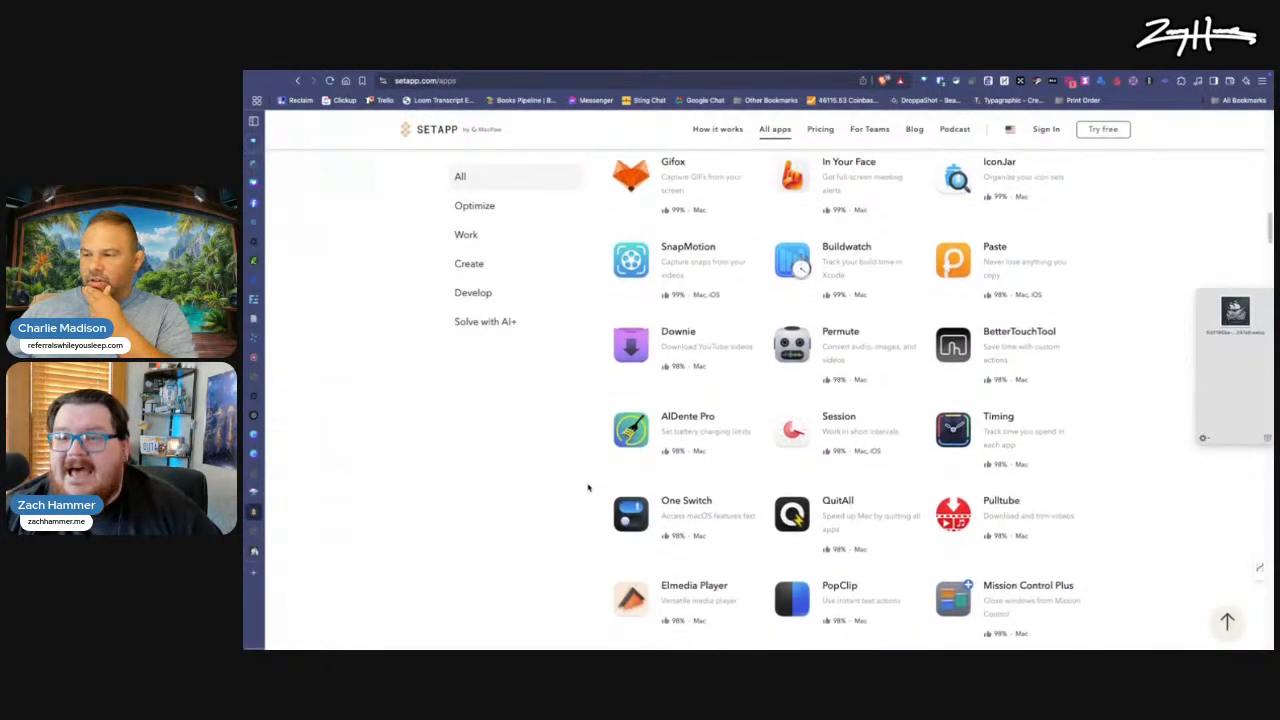
{"action": "scroll", "coordinate": [588, 487], "scroll_direction": "down", "scroll_amount": 2}
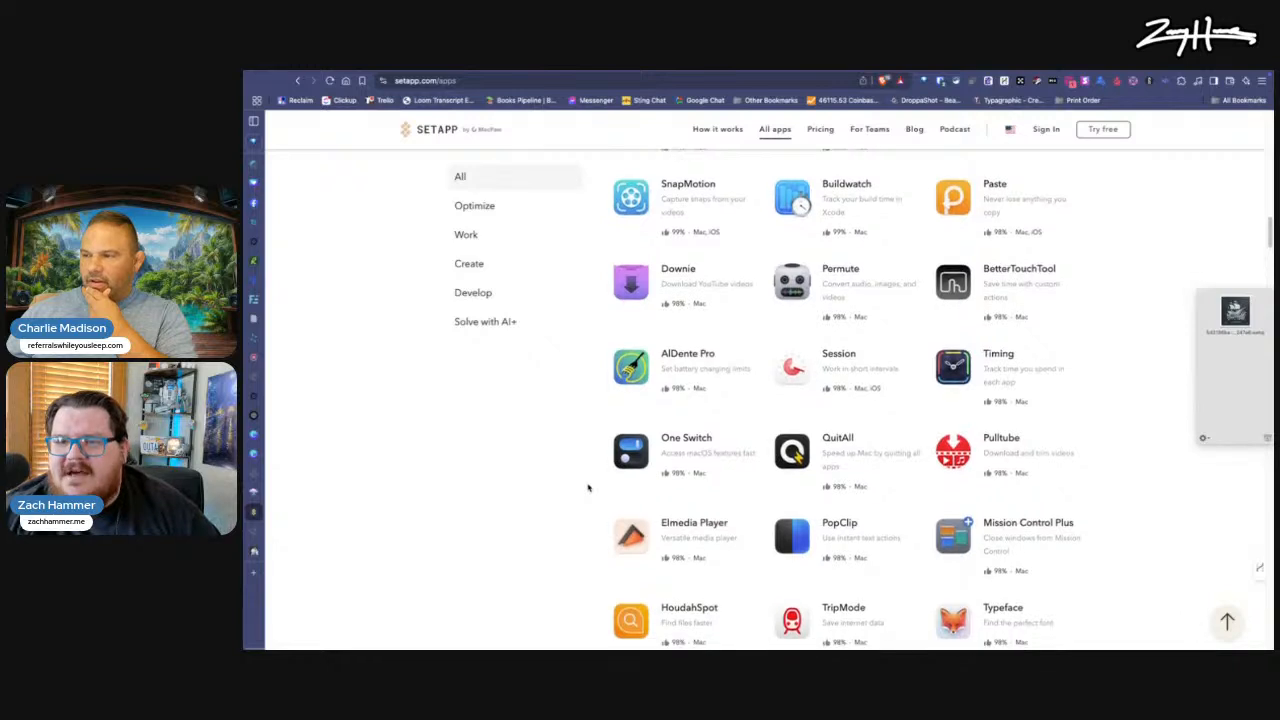
{"action": "scroll", "coordinate": [588, 487], "scroll_direction": "down", "scroll_amount": 5}
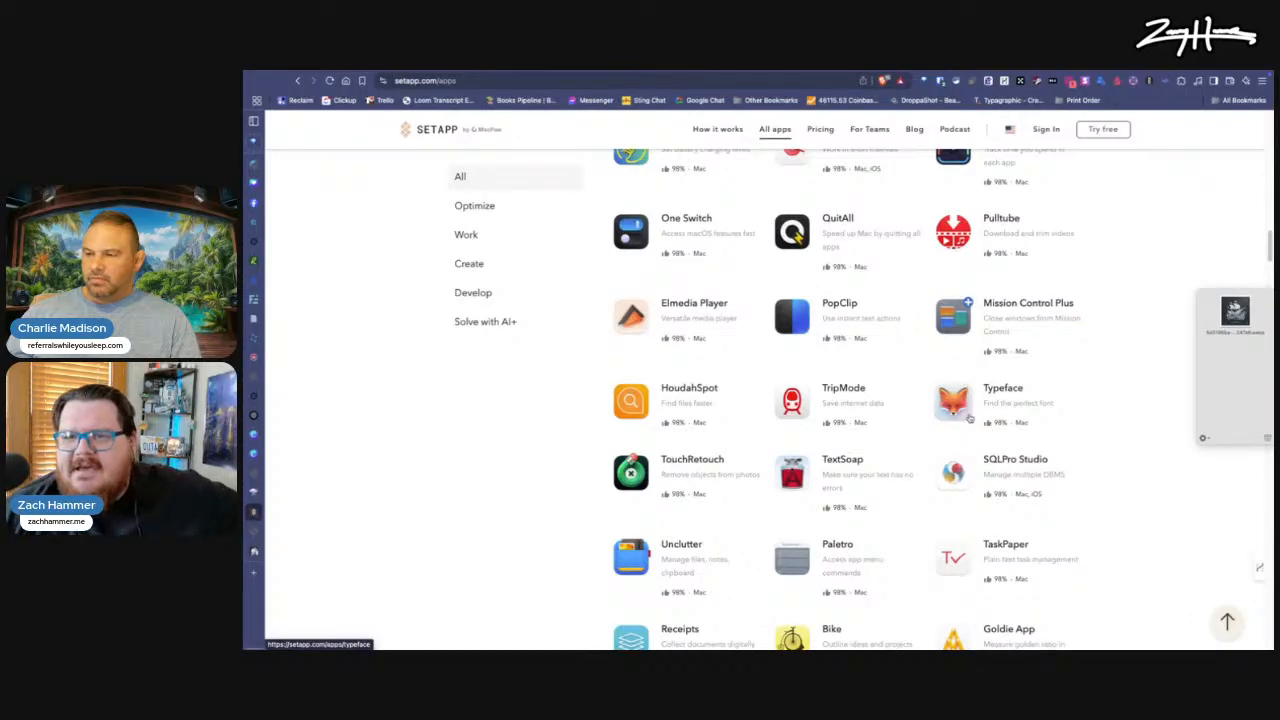
{"action": "scroll", "coordinate": [910, 483], "scroll_direction": "down", "scroll_amount": 1}
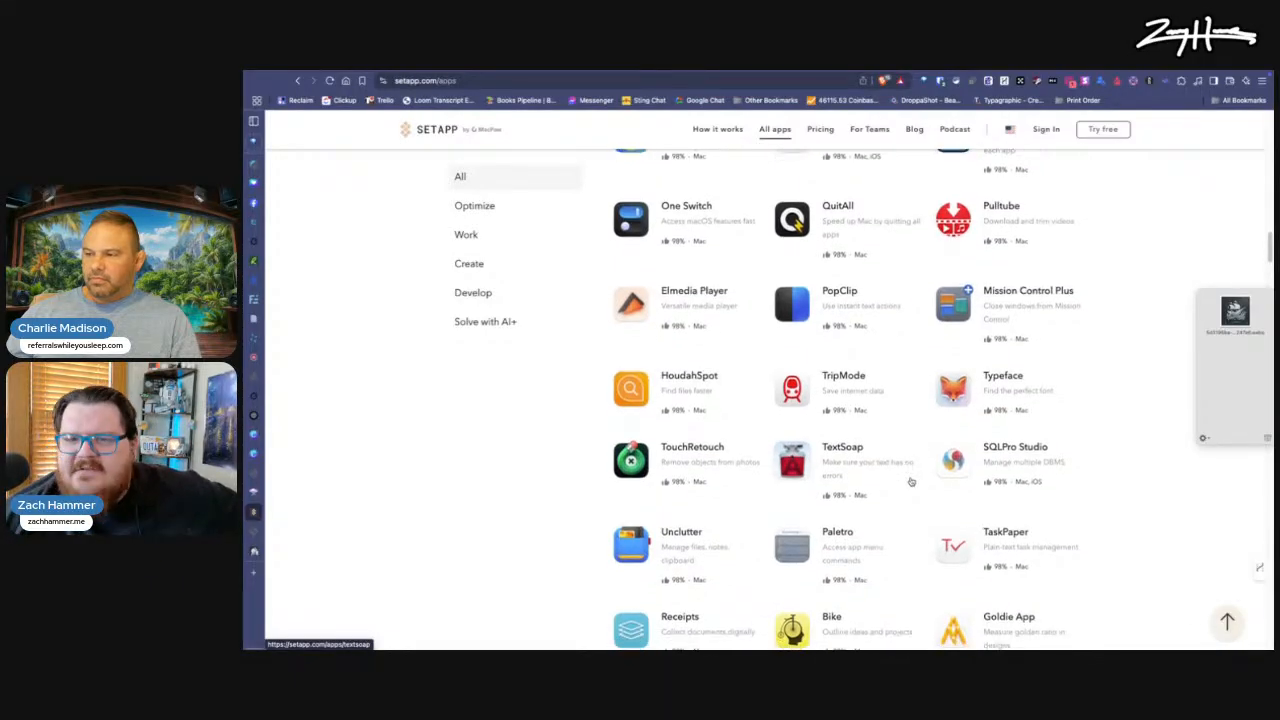
{"action": "scroll", "coordinate": [911, 482], "scroll_direction": "down", "scroll_amount": 1}
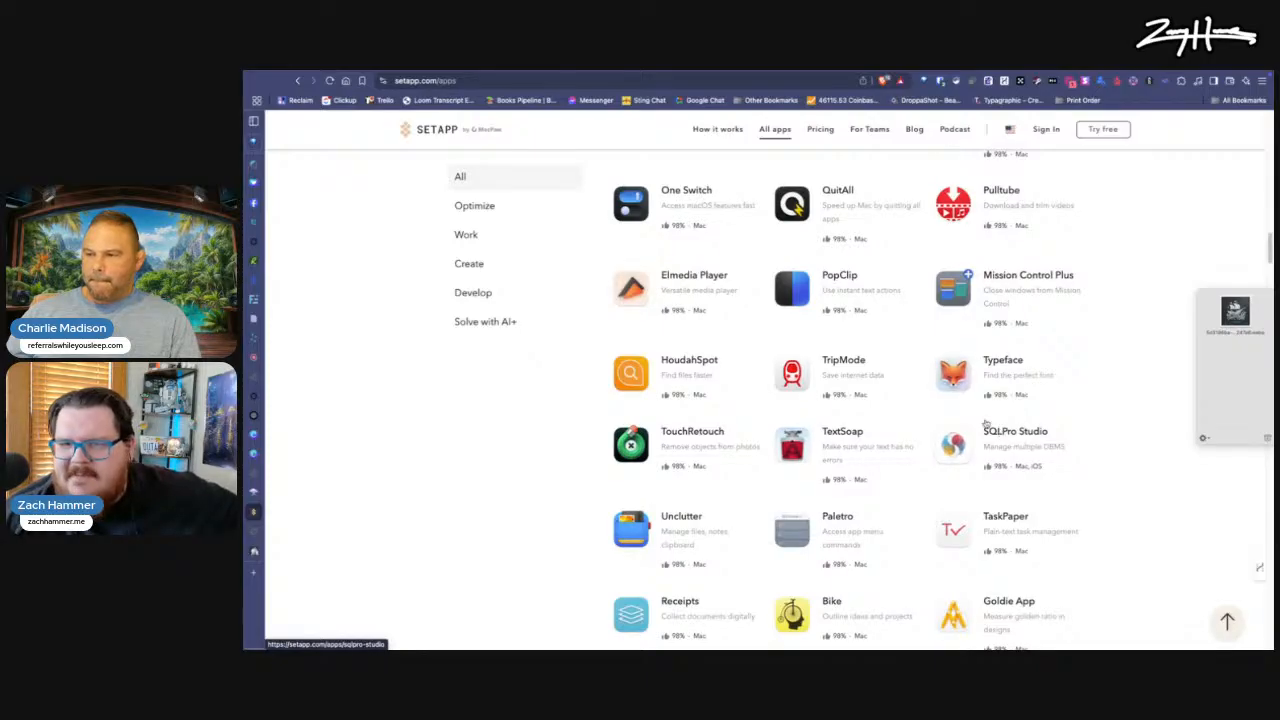
{"action": "scroll", "coordinate": [923, 440], "scroll_direction": "down", "scroll_amount": 3}
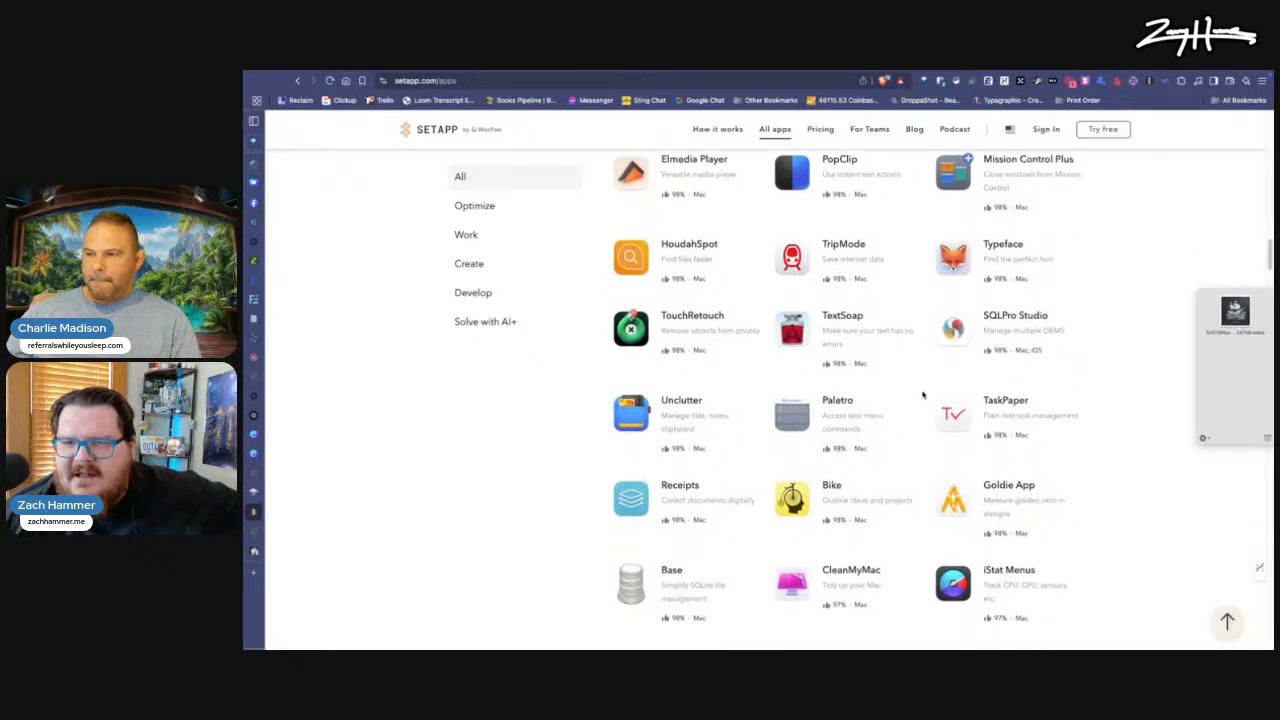
{"action": "scroll", "coordinate": [923, 395], "scroll_direction": "down", "scroll_amount": 3}
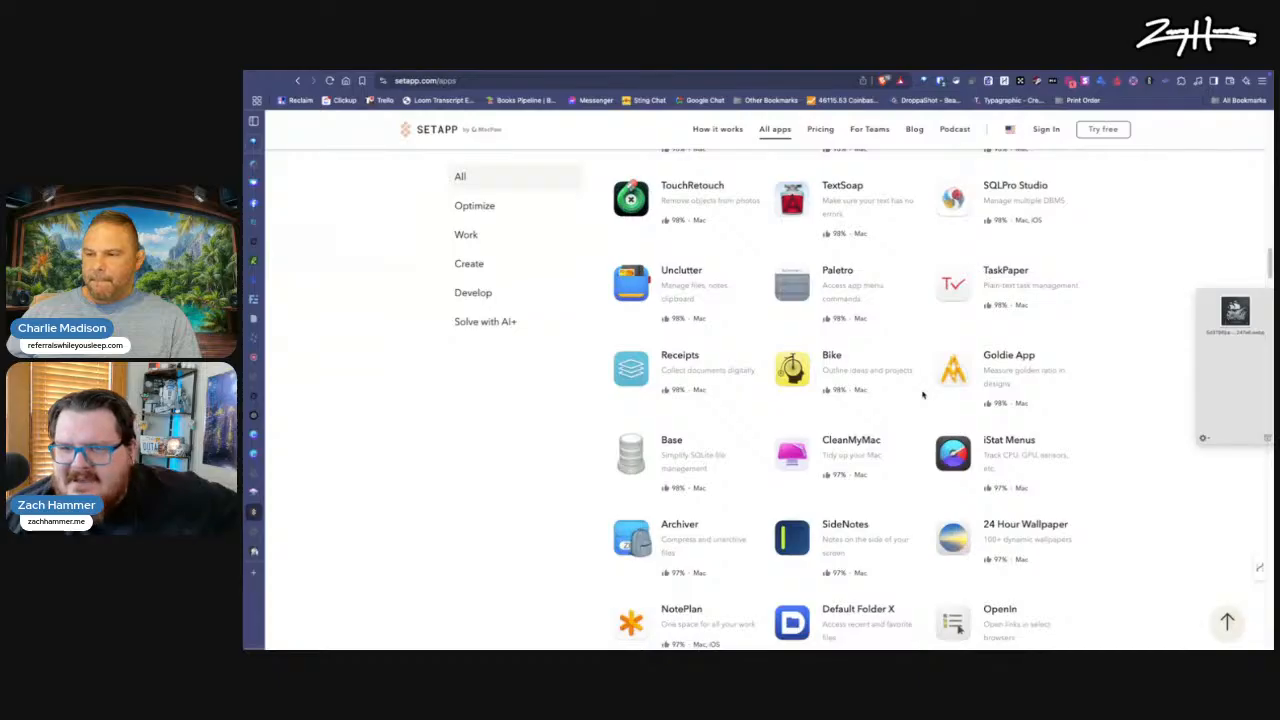
{"action": "scroll", "coordinate": [923, 395], "scroll_direction": "down", "scroll_amount": 5}
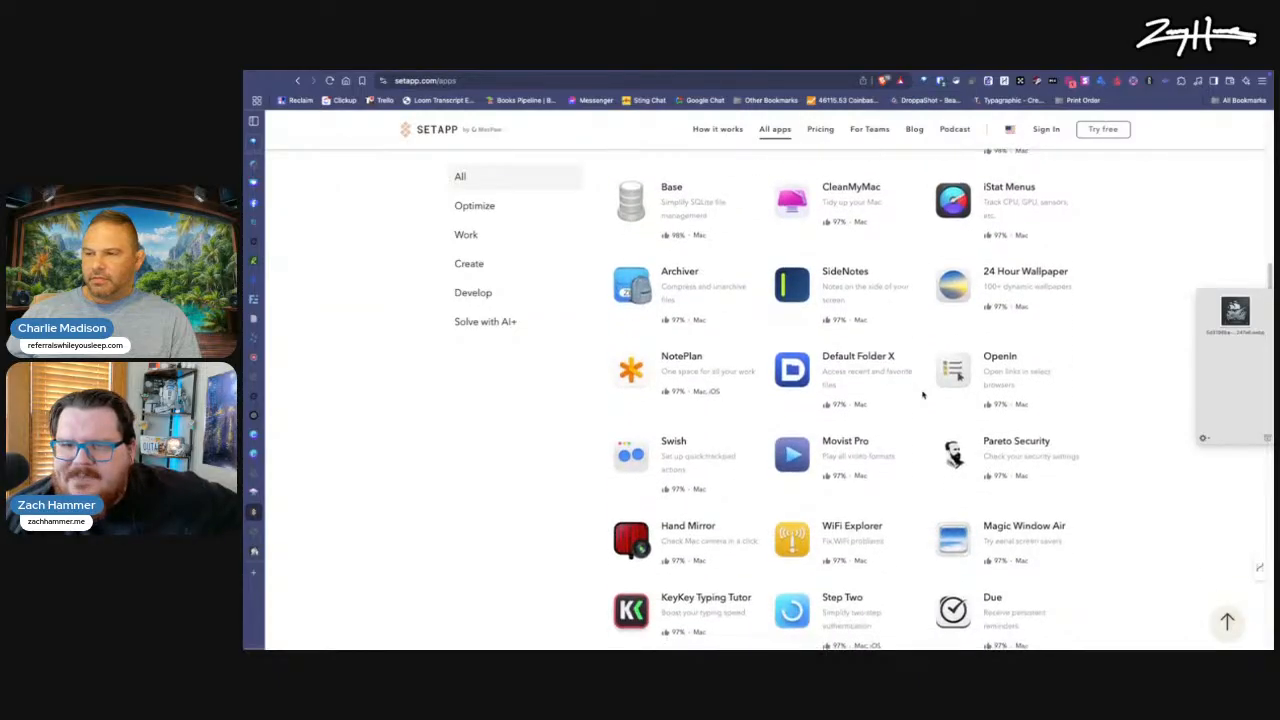
{"action": "scroll", "coordinate": [923, 395], "scroll_direction": "down", "scroll_amount": 2}
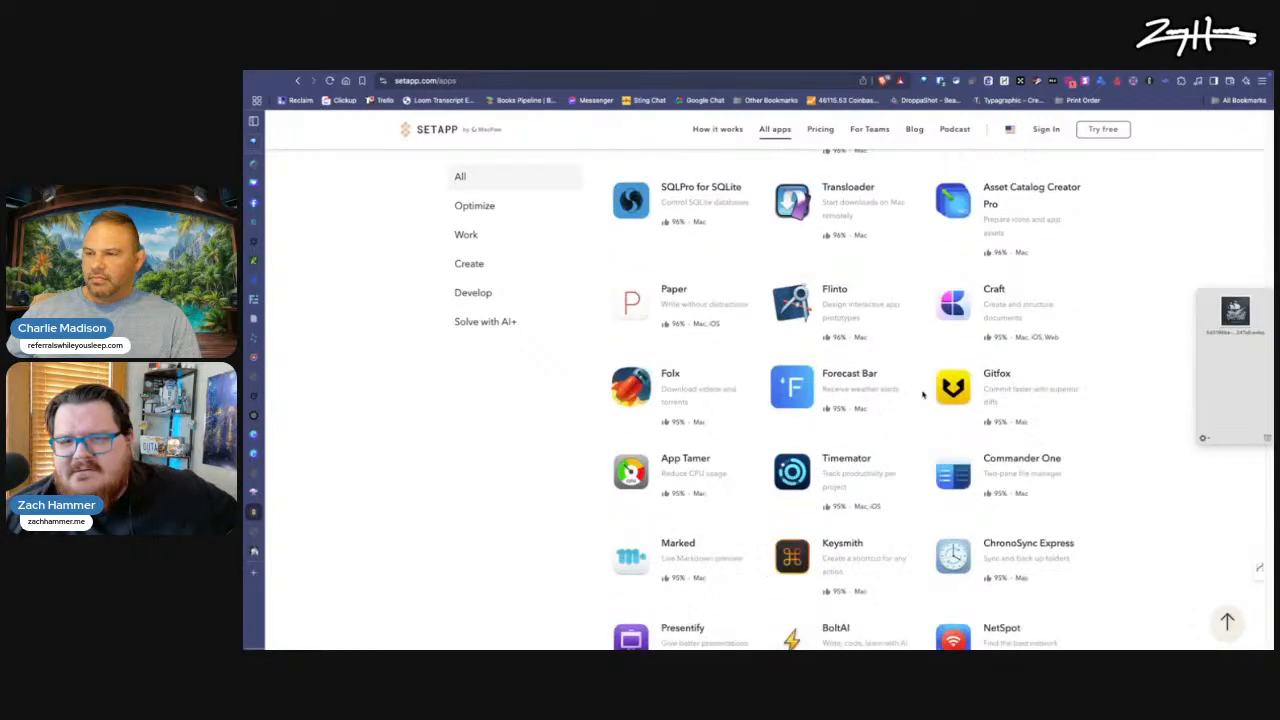
{"action": "scroll", "coordinate": [922, 394], "scroll_direction": "down", "scroll_amount": 1}
{"action": "scroll", "coordinate": [922, 394], "scroll_direction": "up", "scroll_amount": 2}
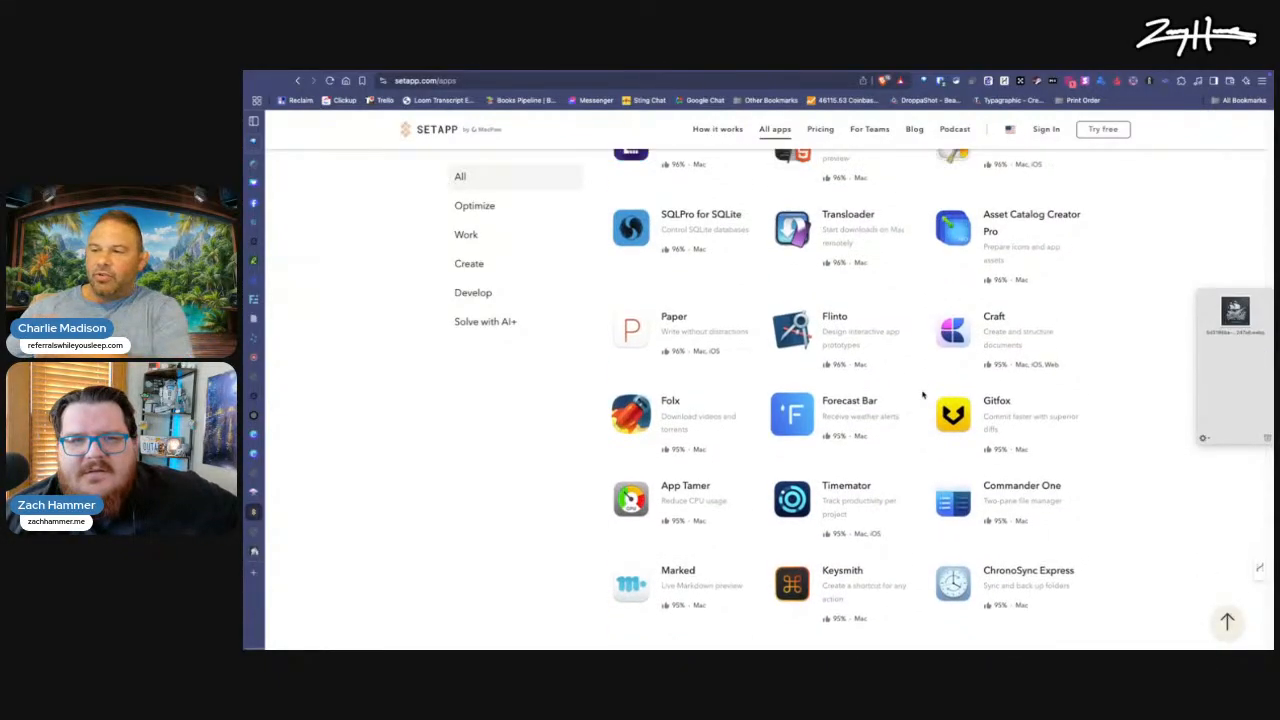
{"action": "scroll", "coordinate": [922, 394], "scroll_direction": "up", "scroll_amount": 3}
Step: Open Setapp's Optimize category and examine its apps from Supercharge down to Clop and Secrets 4
{"action": "left_click", "coordinate": [497, 204]}
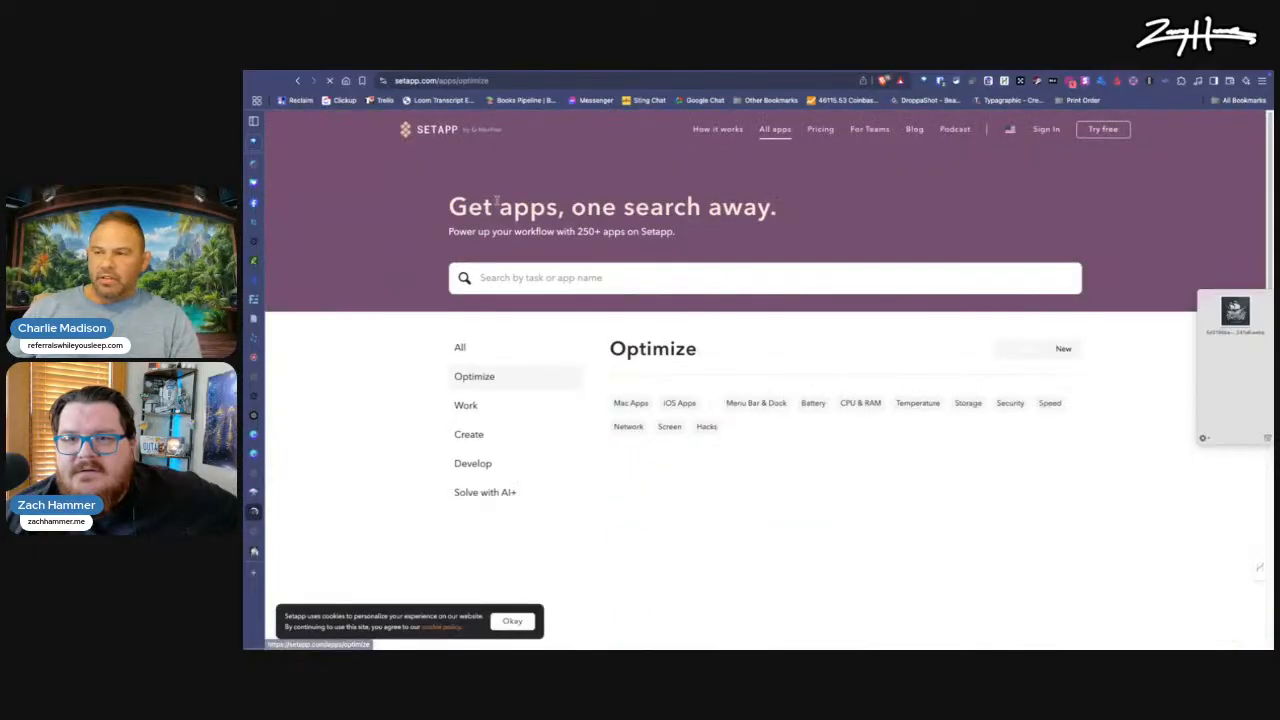
{"action": "scroll", "coordinate": [716, 425], "scroll_direction": "down", "scroll_amount": 5}
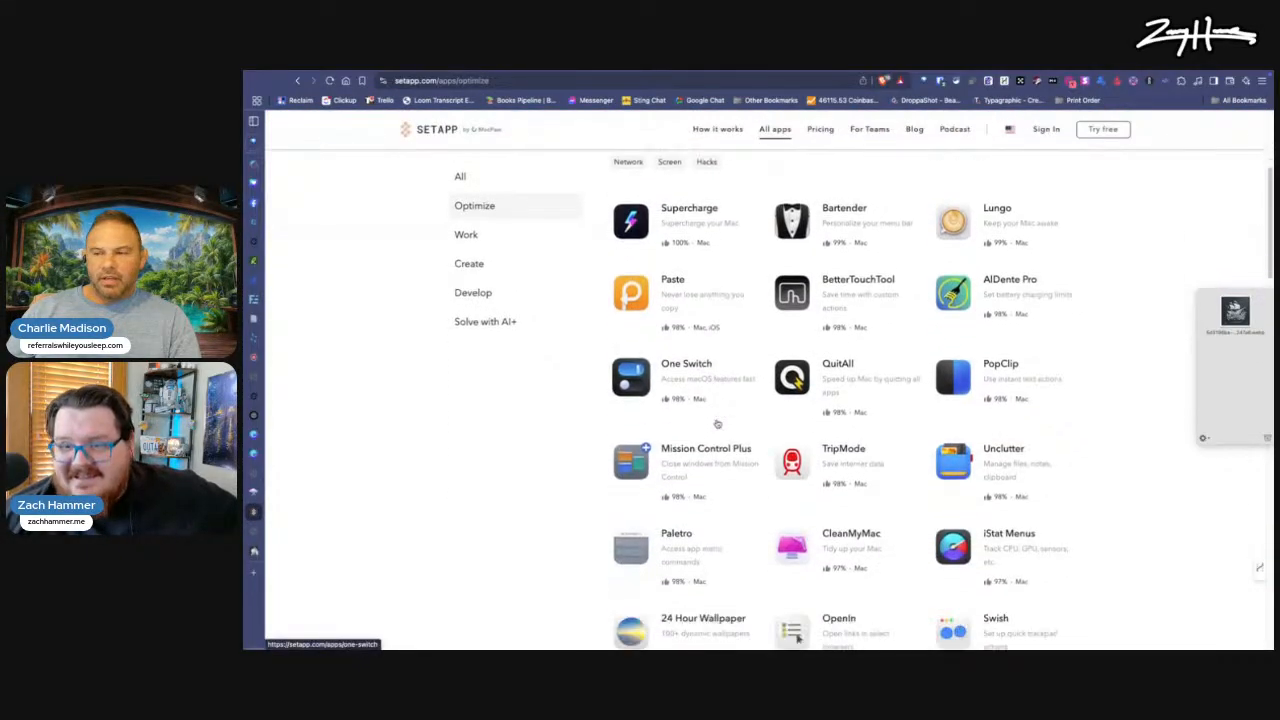
{"action": "scroll", "coordinate": [716, 425], "scroll_direction": "down", "scroll_amount": 4}
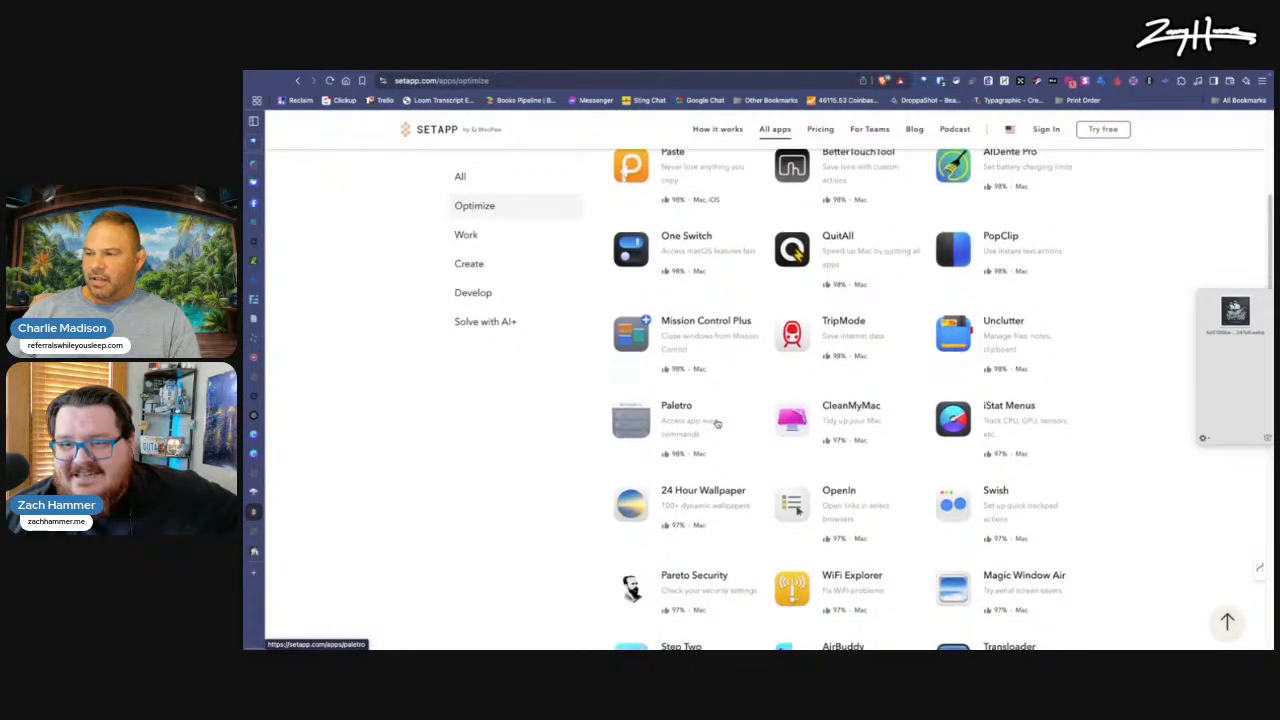
{"action": "scroll", "coordinate": [716, 425], "scroll_direction": "down", "scroll_amount": 3}
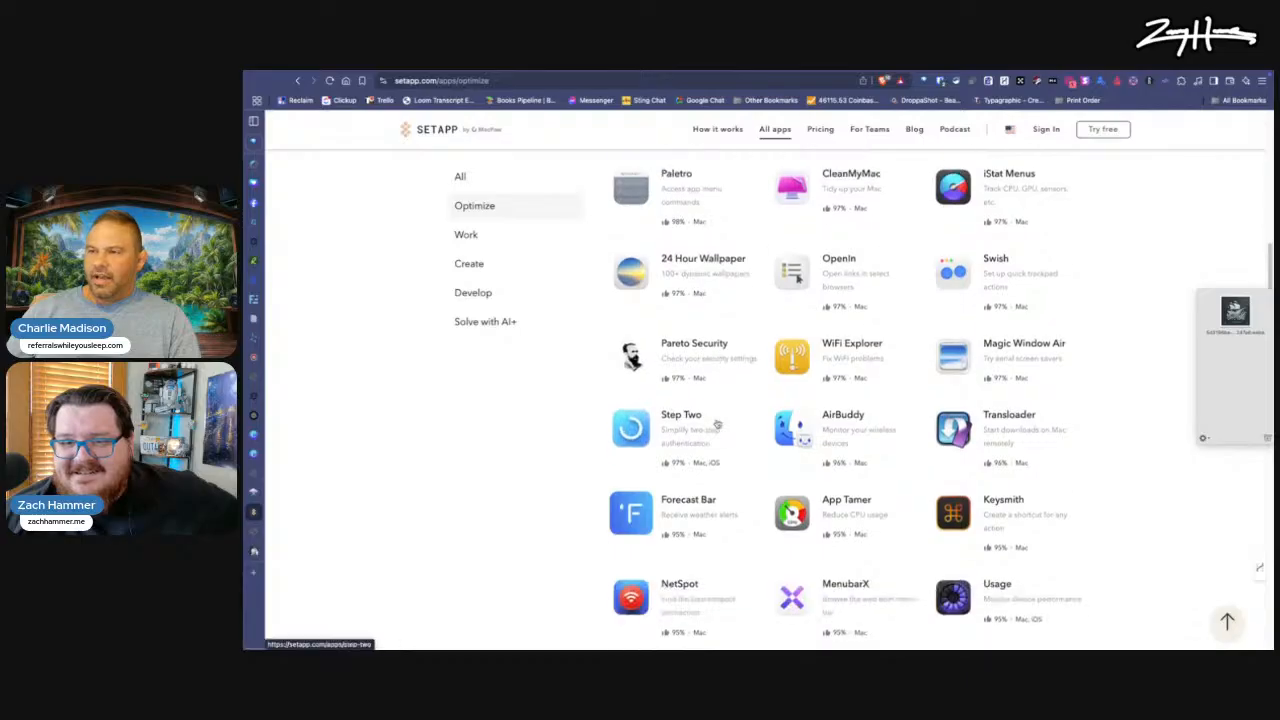
{"action": "scroll", "coordinate": [716, 425], "scroll_direction": "down", "scroll_amount": 2}
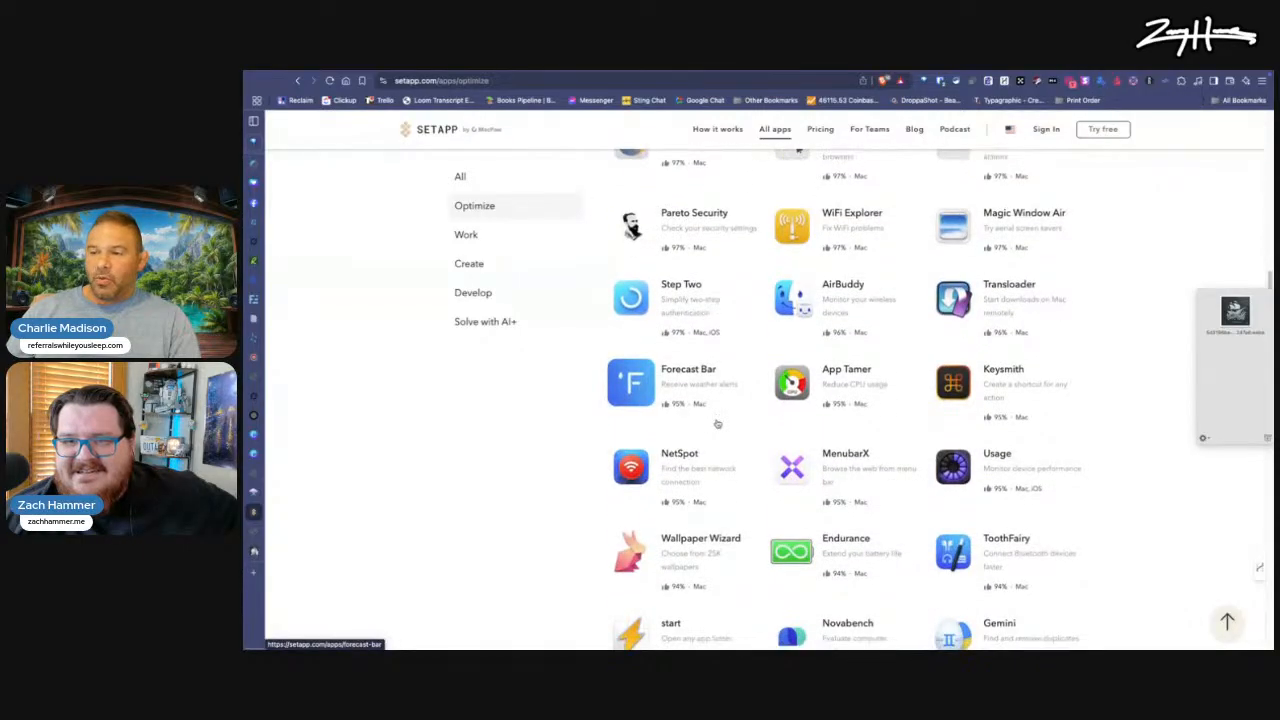
{"action": "scroll", "coordinate": [716, 424], "scroll_direction": "down", "scroll_amount": 4}
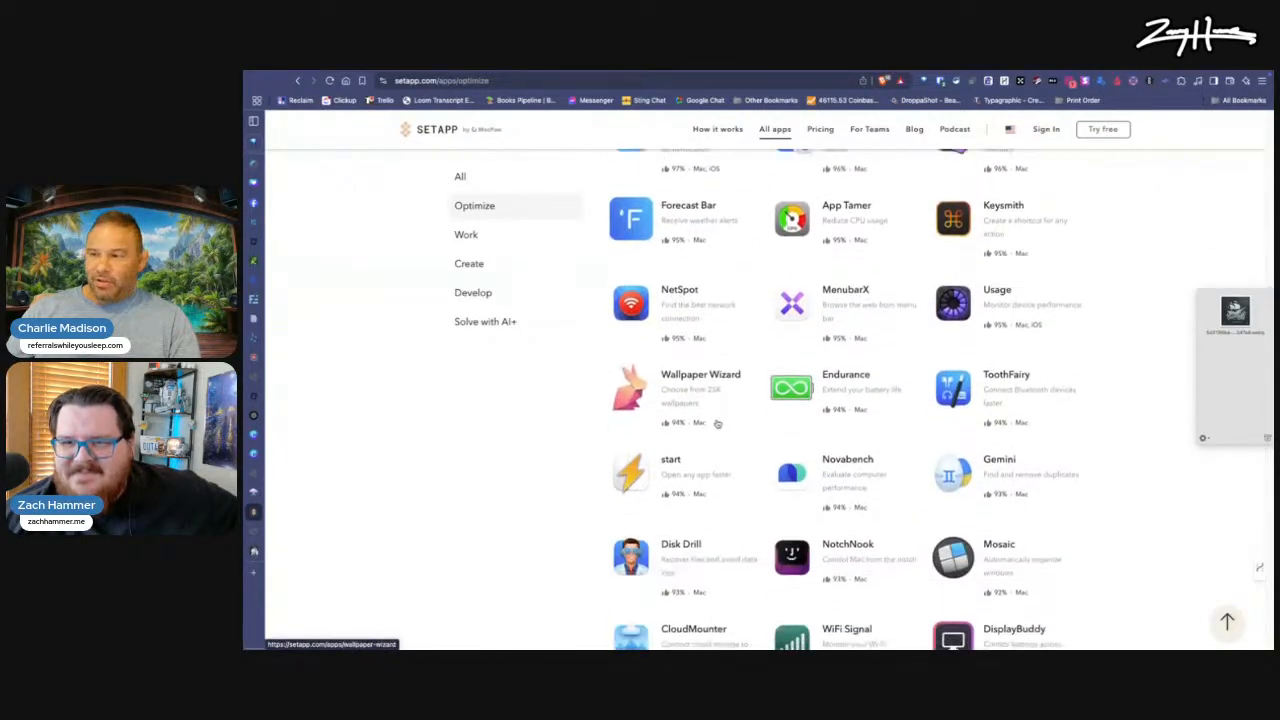
{"action": "scroll", "coordinate": [716, 425], "scroll_direction": "down", "scroll_amount": 2}
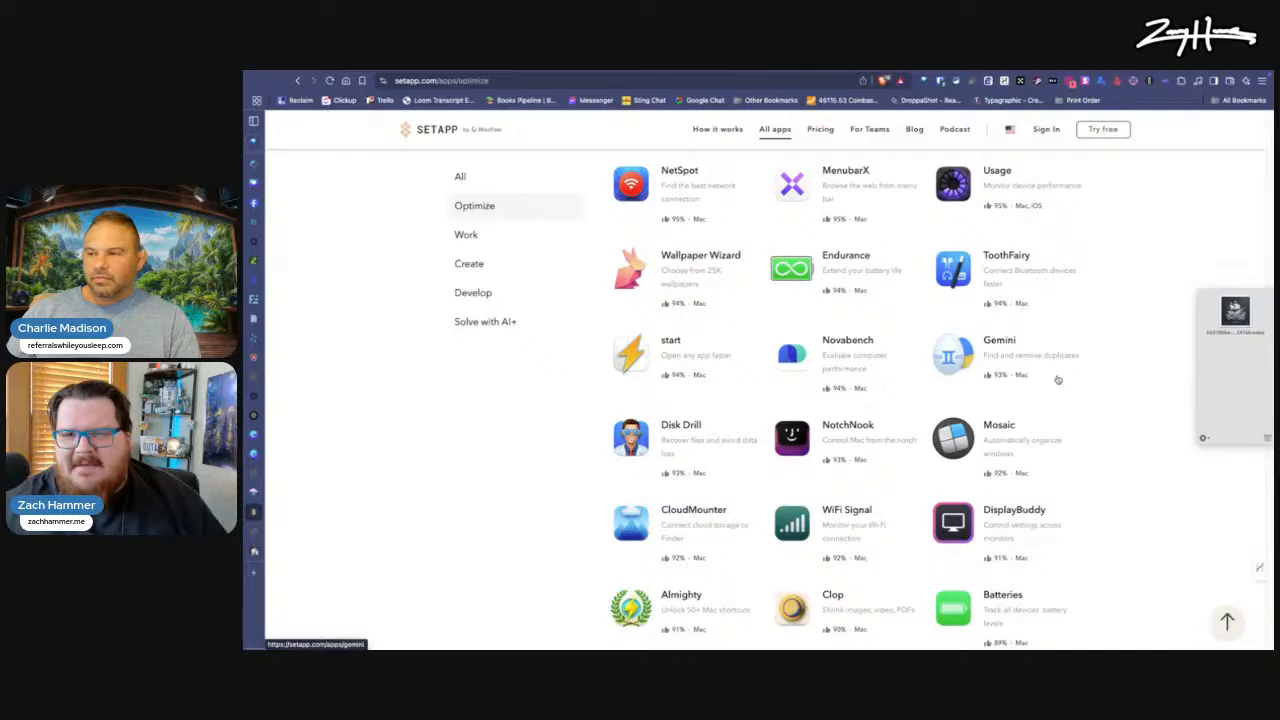
{"action": "scroll", "coordinate": [836, 460], "scroll_direction": "down", "scroll_amount": 2}
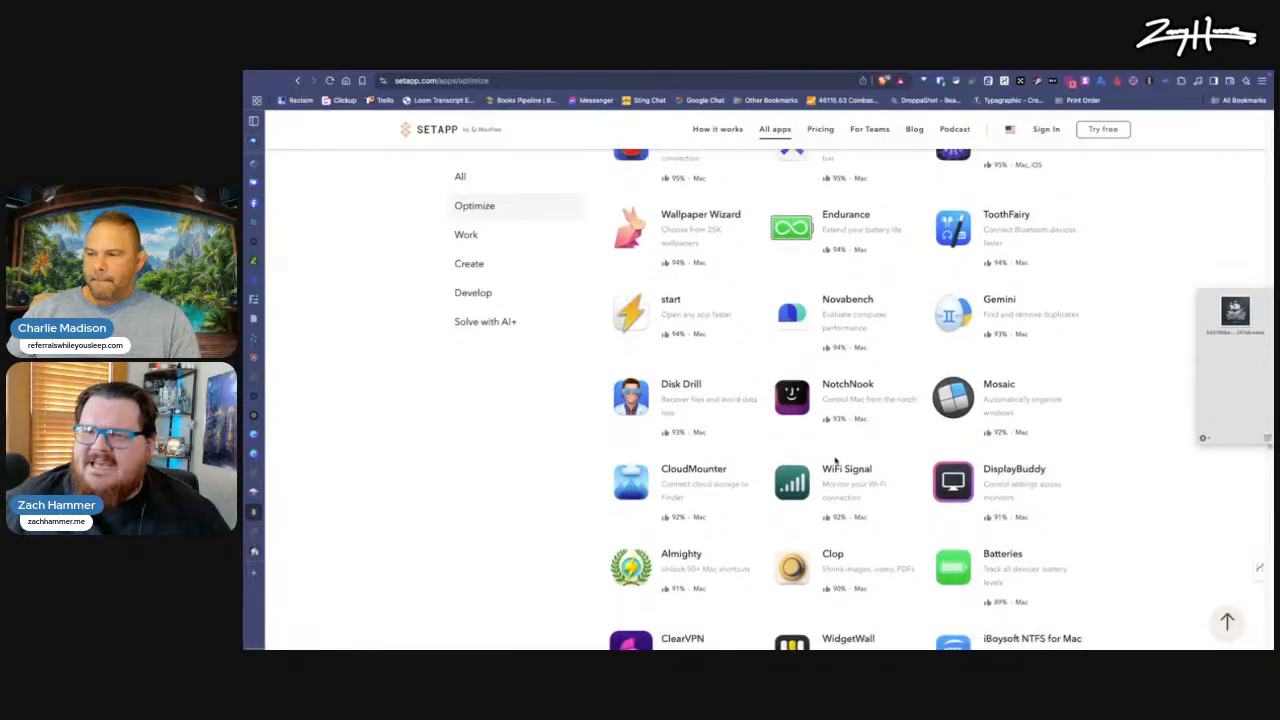
{"action": "scroll", "coordinate": [836, 460], "scroll_direction": "down", "scroll_amount": 2}
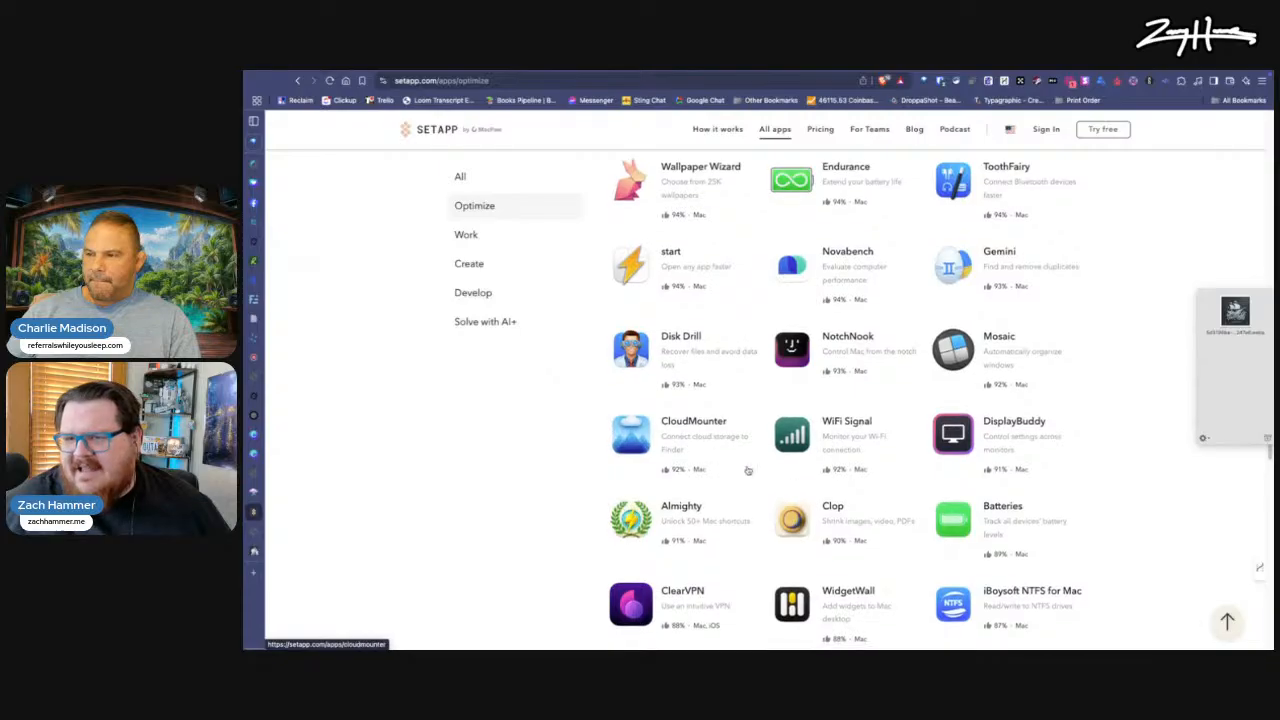
{"action": "scroll", "coordinate": [828, 493], "scroll_direction": "down", "scroll_amount": 5}
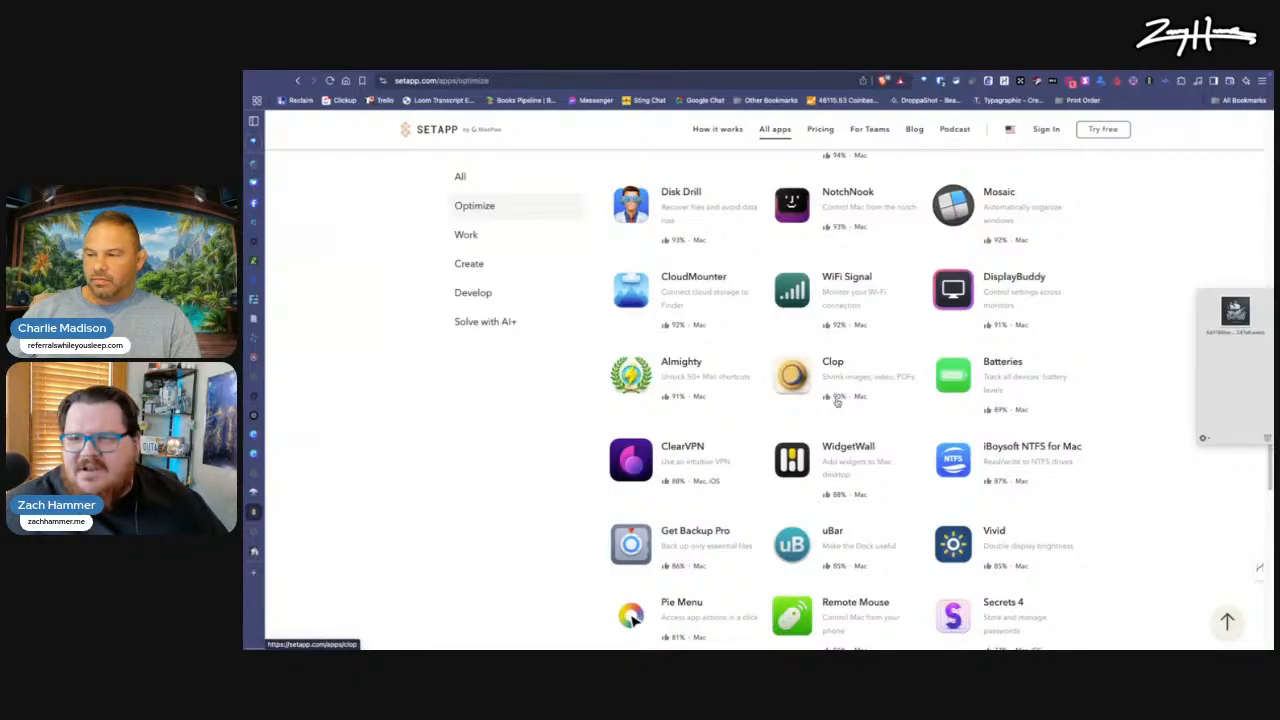
Step: Drop the pirate ship image from the Yoink shelf onto Clop, and allow Clop and Paste to access data from other apps
{"action": "left_click_drag", "start_coordinate": [1236, 316], "coordinate": [1190, 556]}
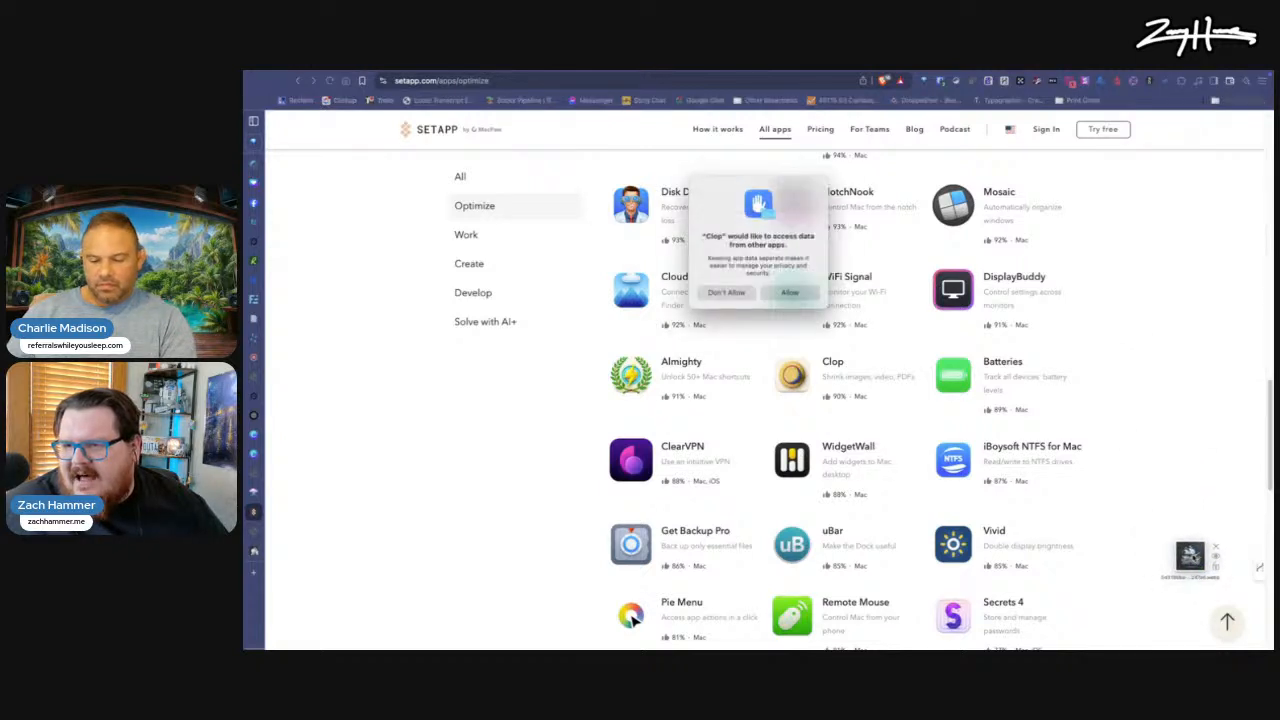
{"action": "left_click", "coordinate": [785, 292]}
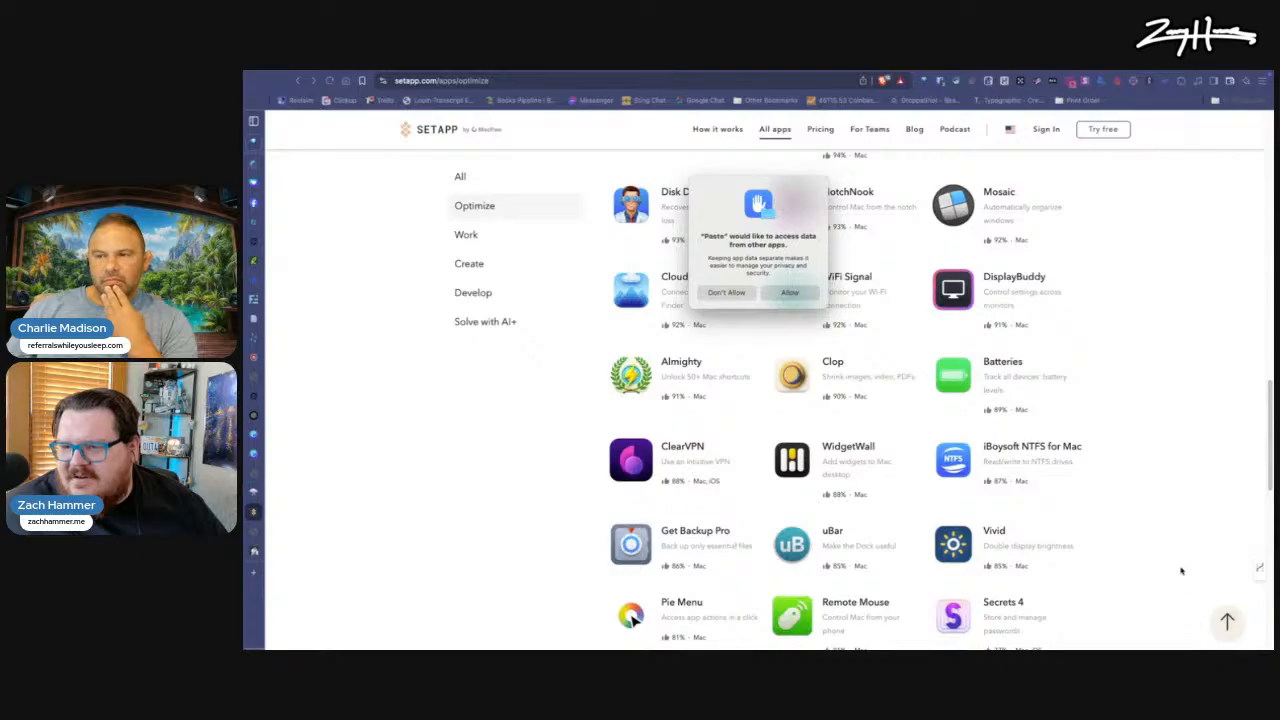
{"action": "left_click", "coordinate": [789, 292]}
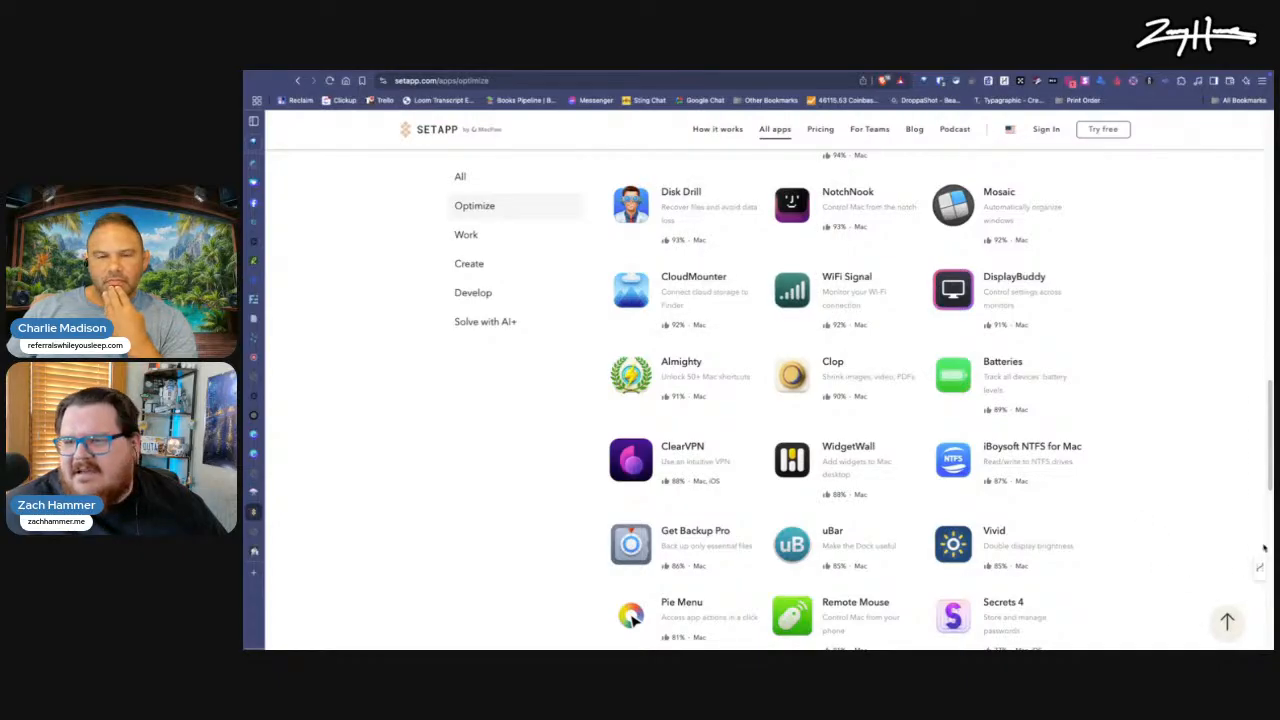
Step: Put the ship image from Clop's floating result back on the Yoink shelf and briefly preview it
{"action": "left_click_drag", "start_coordinate": [1208, 556], "coordinate": [1237, 371]}
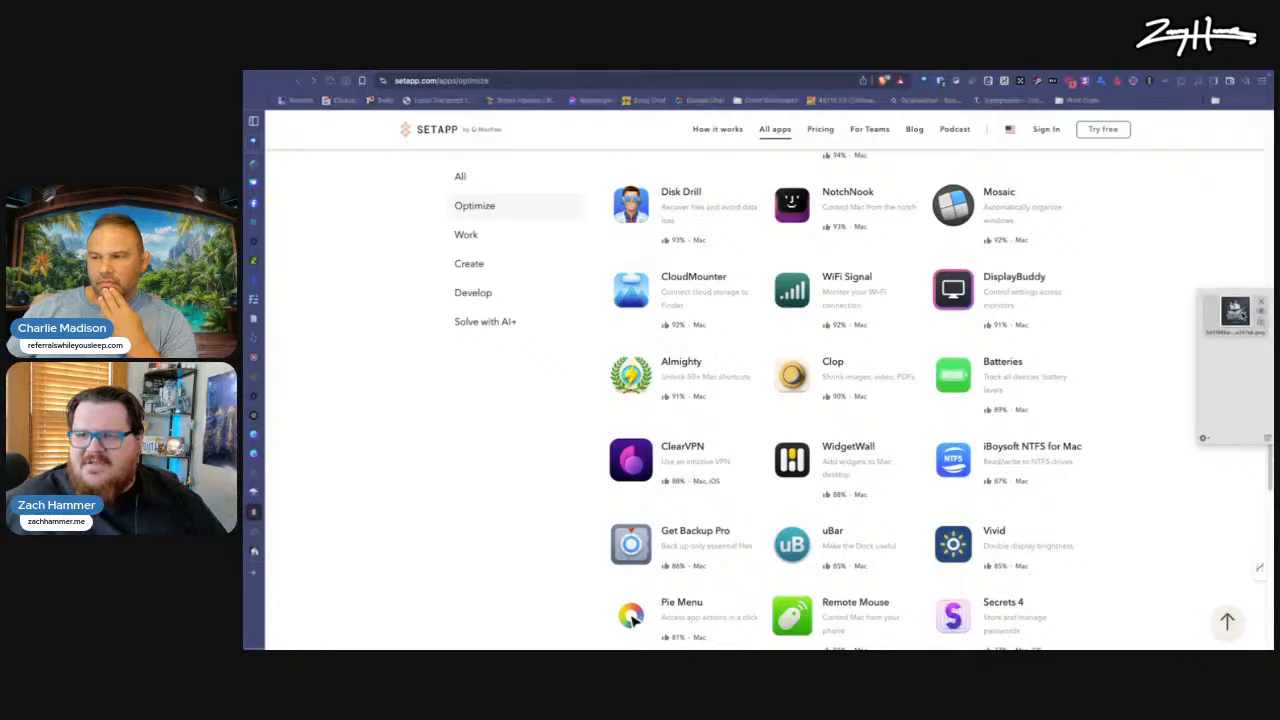
{"action": "key", "text": "space"}
{"action": "key", "text": "space"}
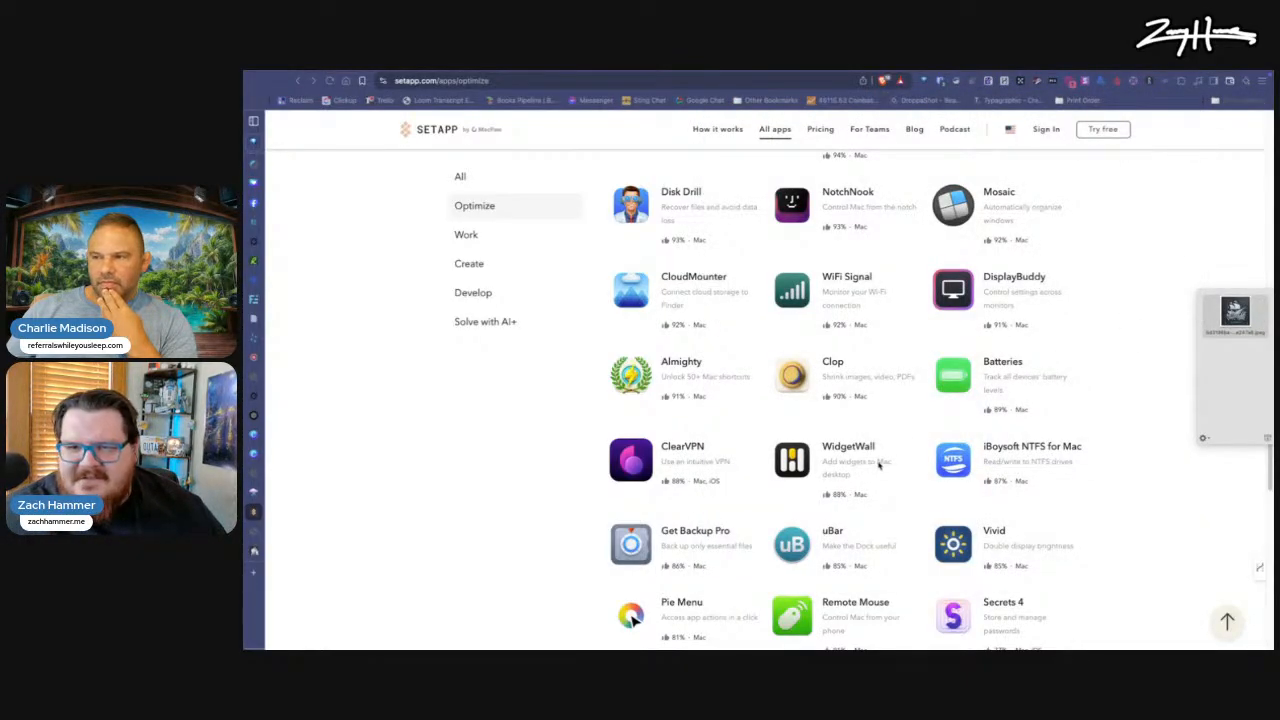
Step: Examine the rest of Setapp's Optimize category, from Disk Drill and Clop down to Launcher with Multiple Widgets
{"action": "scroll", "coordinate": [895, 449], "scroll_direction": "down", "scroll_amount": 2}
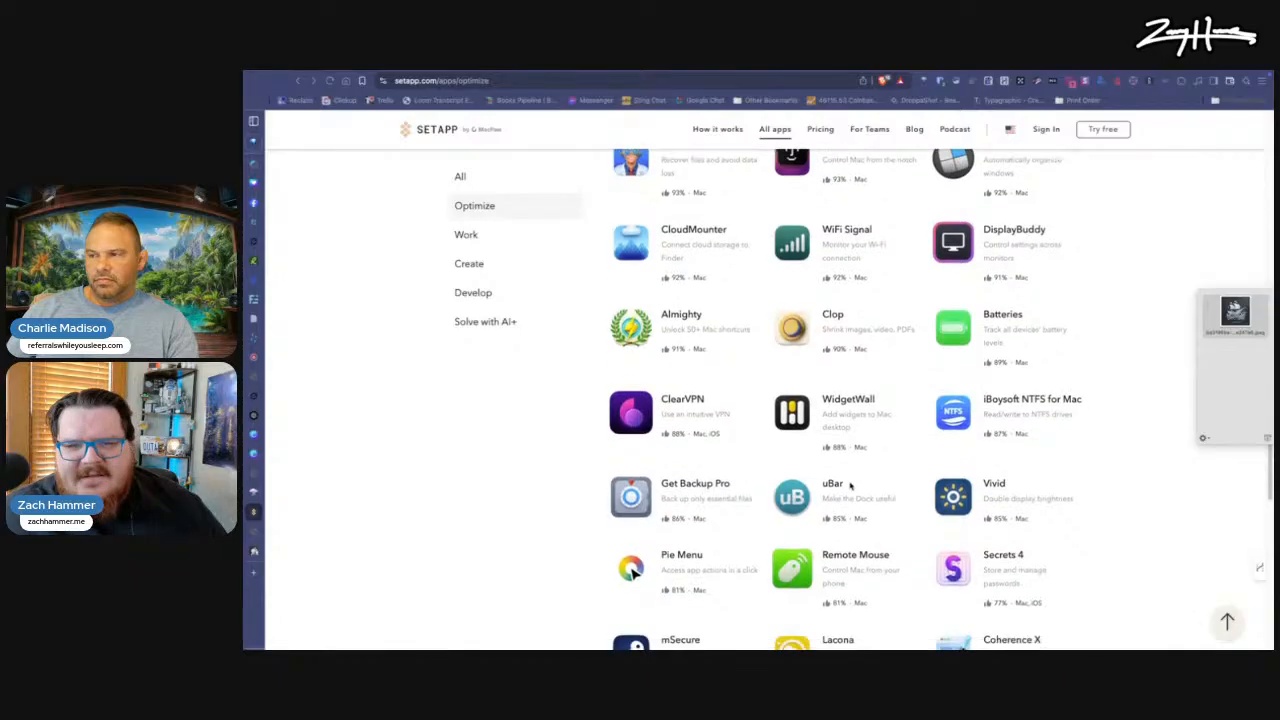
{"action": "scroll", "coordinate": [850, 486], "scroll_direction": "down", "scroll_amount": 3}
{"action": "scroll", "coordinate": [872, 479], "scroll_direction": "down", "scroll_amount": 5}
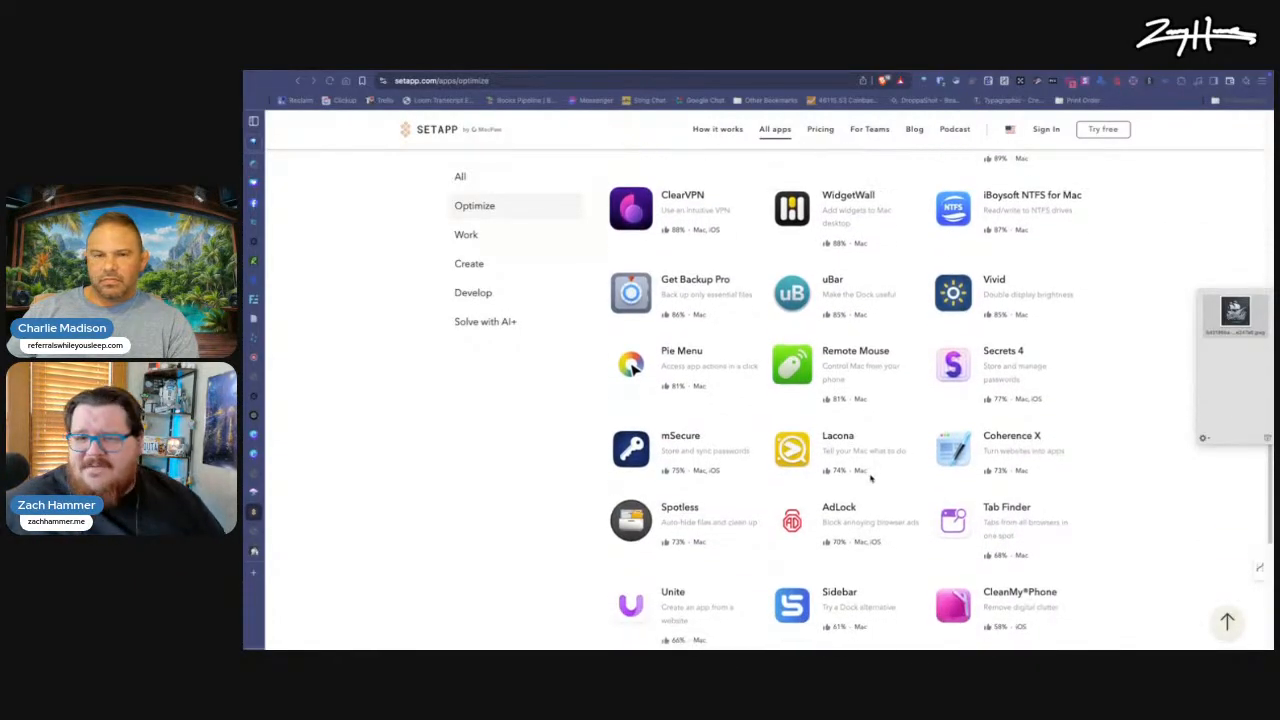
{"action": "scroll", "coordinate": [870, 478], "scroll_direction": "down", "scroll_amount": 6}
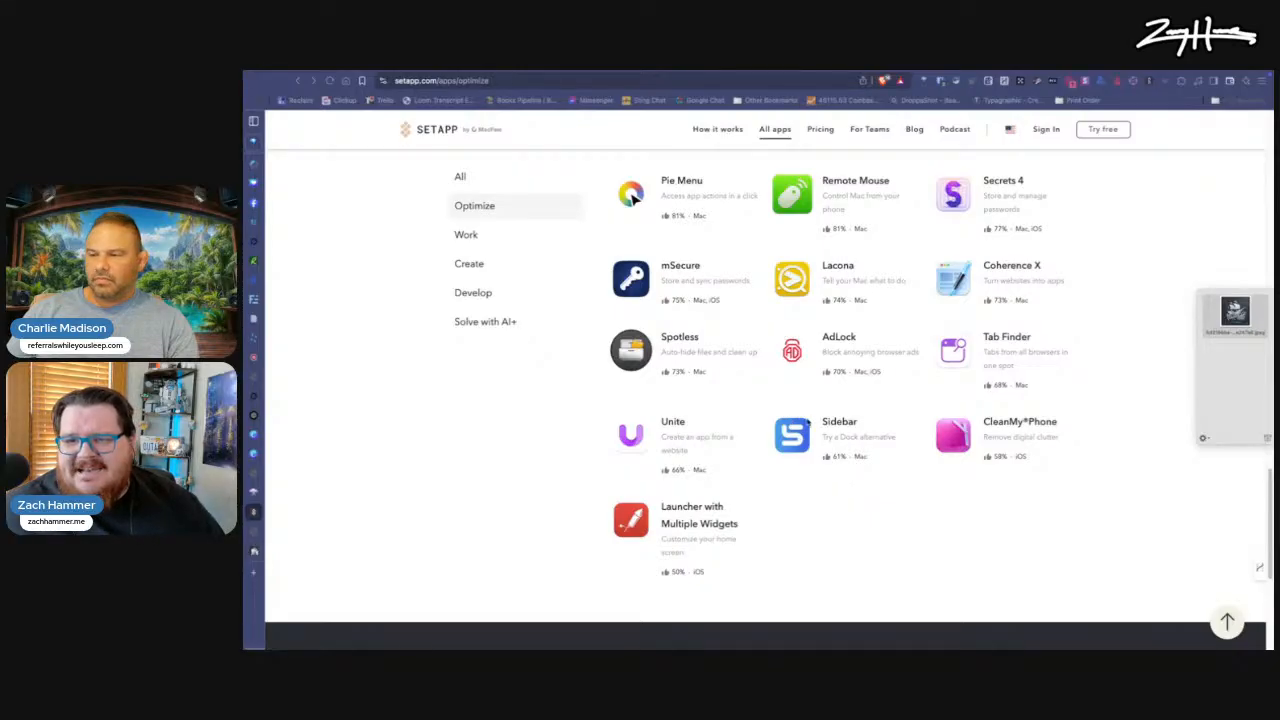
{"action": "scroll", "coordinate": [706, 380], "scroll_direction": "up", "scroll_amount": 10}
{"action": "scroll", "coordinate": [958, 500], "scroll_direction": "down", "scroll_amount": 15}
{"action": "scroll", "coordinate": [958, 500], "scroll_direction": "up", "scroll_amount": 5}
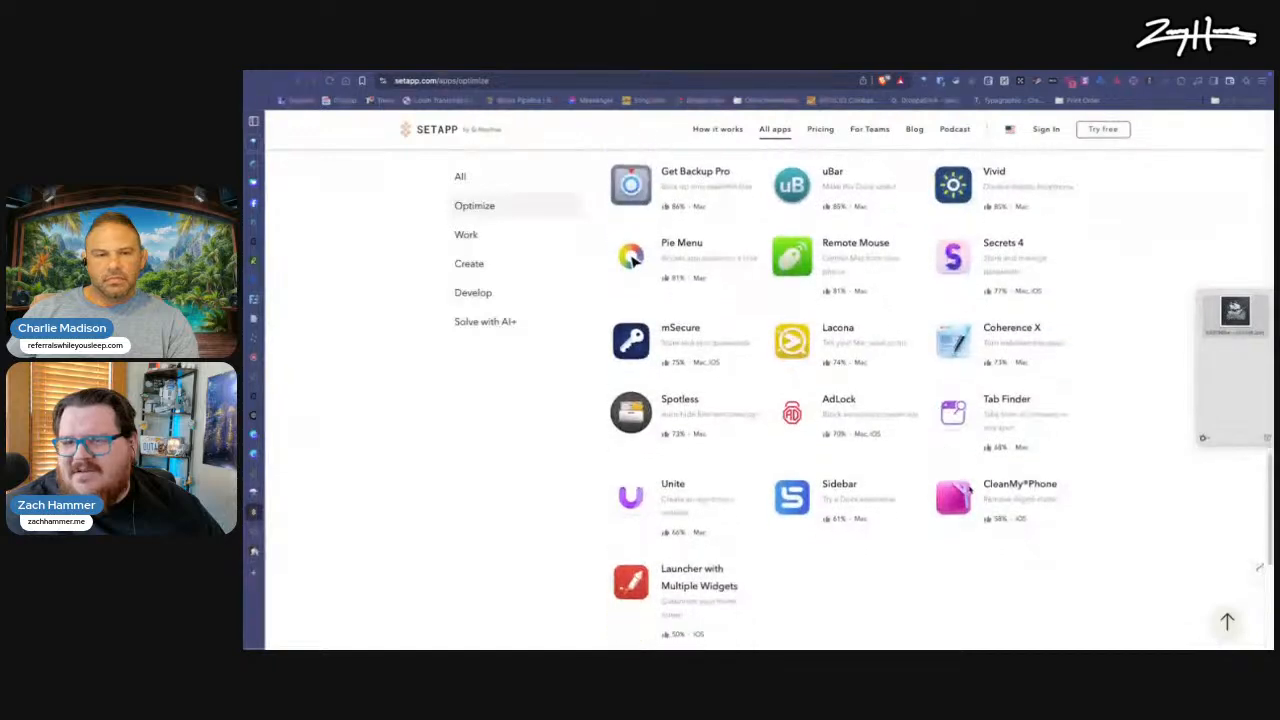
Step: Open Setapp's CleanMy®Phone page and examine its description, related use cases, ratings and reviews
{"action": "left_click", "coordinate": [958, 497]}
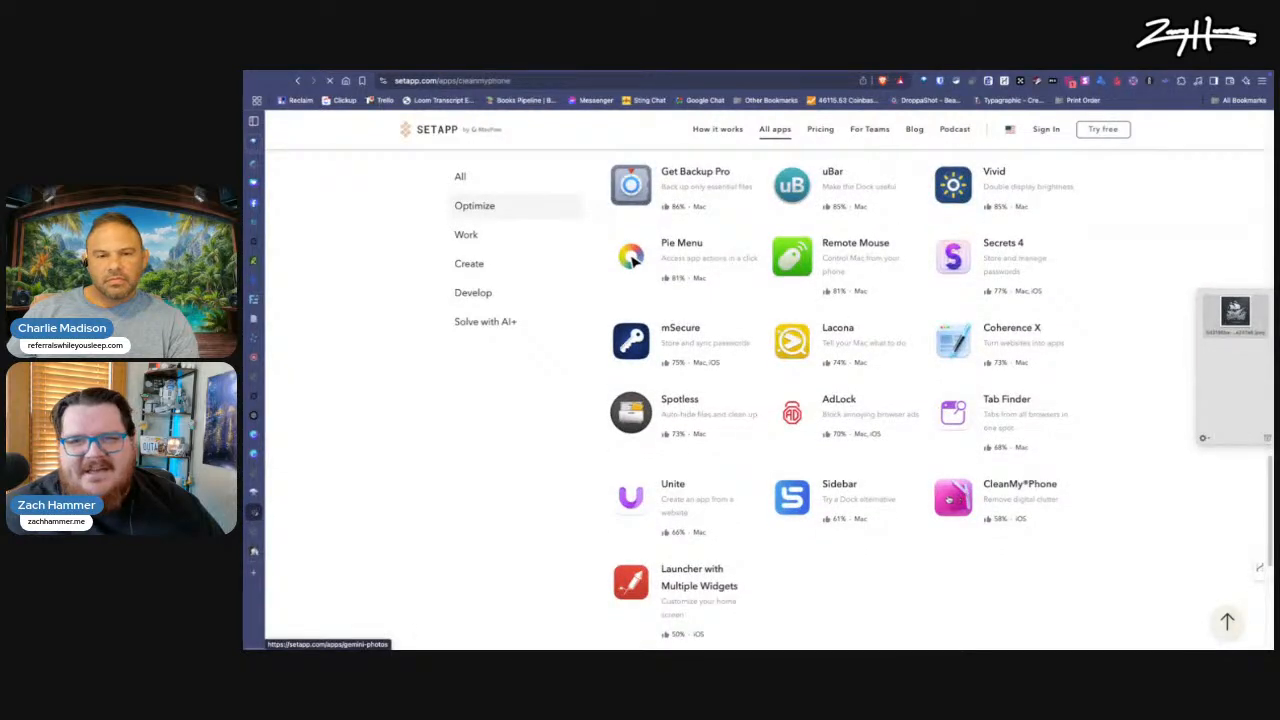
{"action": "scroll", "coordinate": [771, 474], "scroll_direction": "down", "scroll_amount": 5}
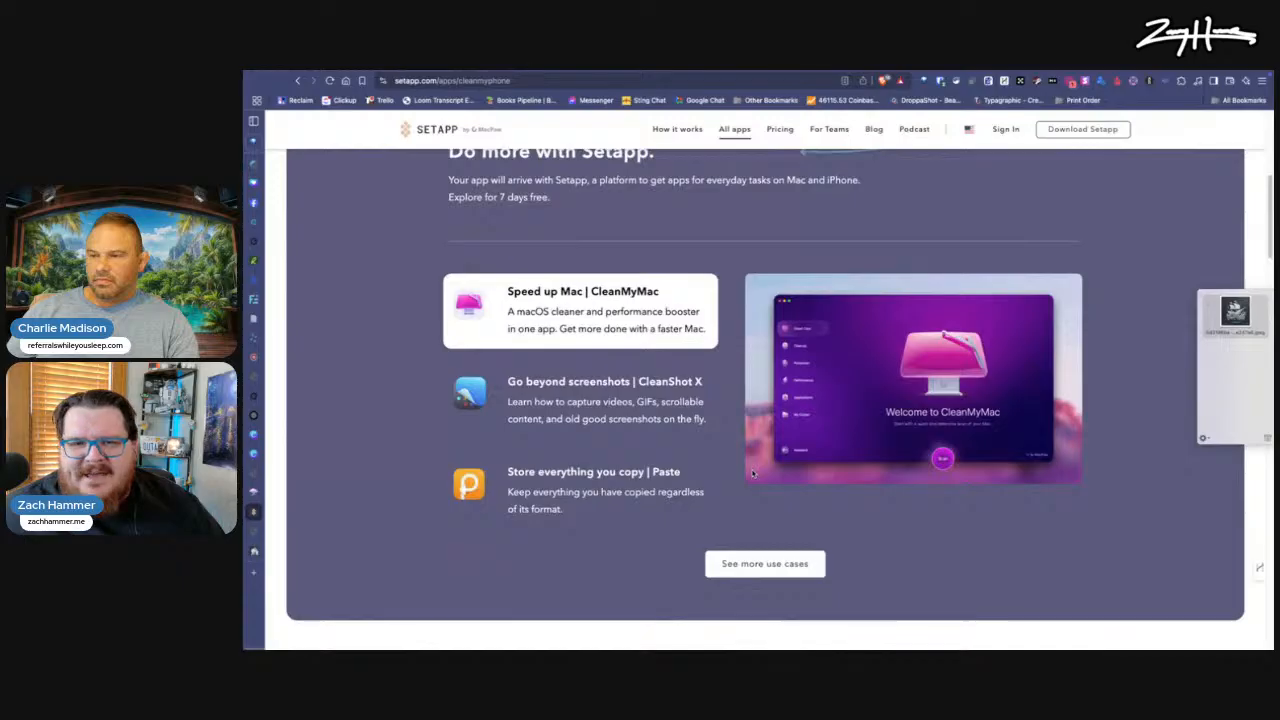
{"action": "scroll", "coordinate": [753, 474], "scroll_direction": "down", "scroll_amount": 5}
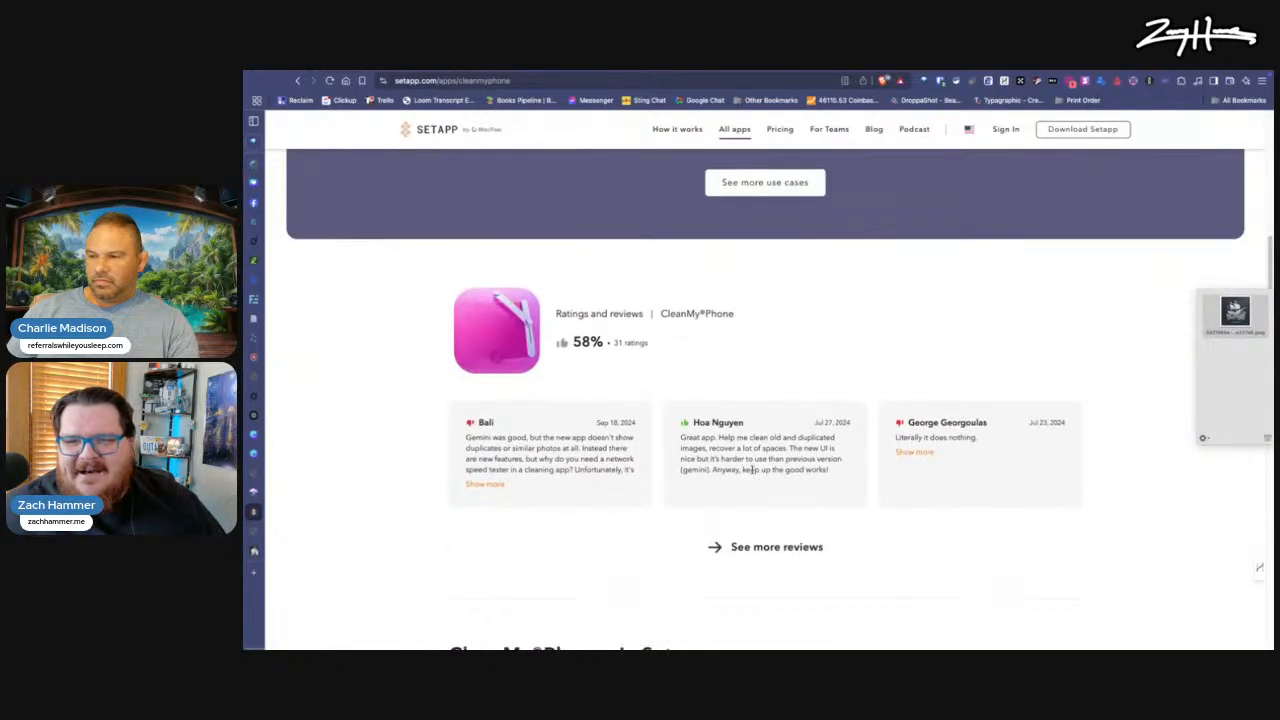
{"action": "scroll", "coordinate": [752, 471], "scroll_direction": "up", "scroll_amount": 10}
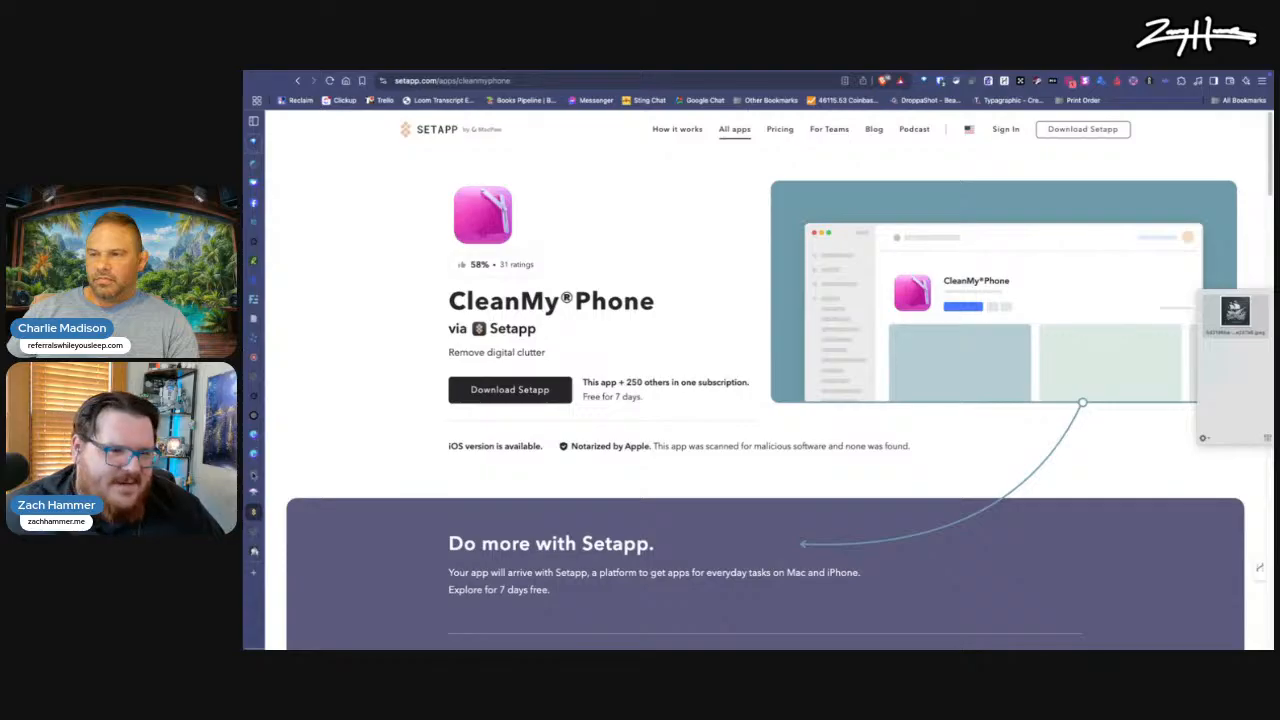
Step: Switch to the untitled 1024px design in Canva and place the pirate ship image from the Yoink shelf on it
{"action": "mouse_move", "coordinate": [254, 357]}
{"action": "left_click", "coordinate": [295, 494]}
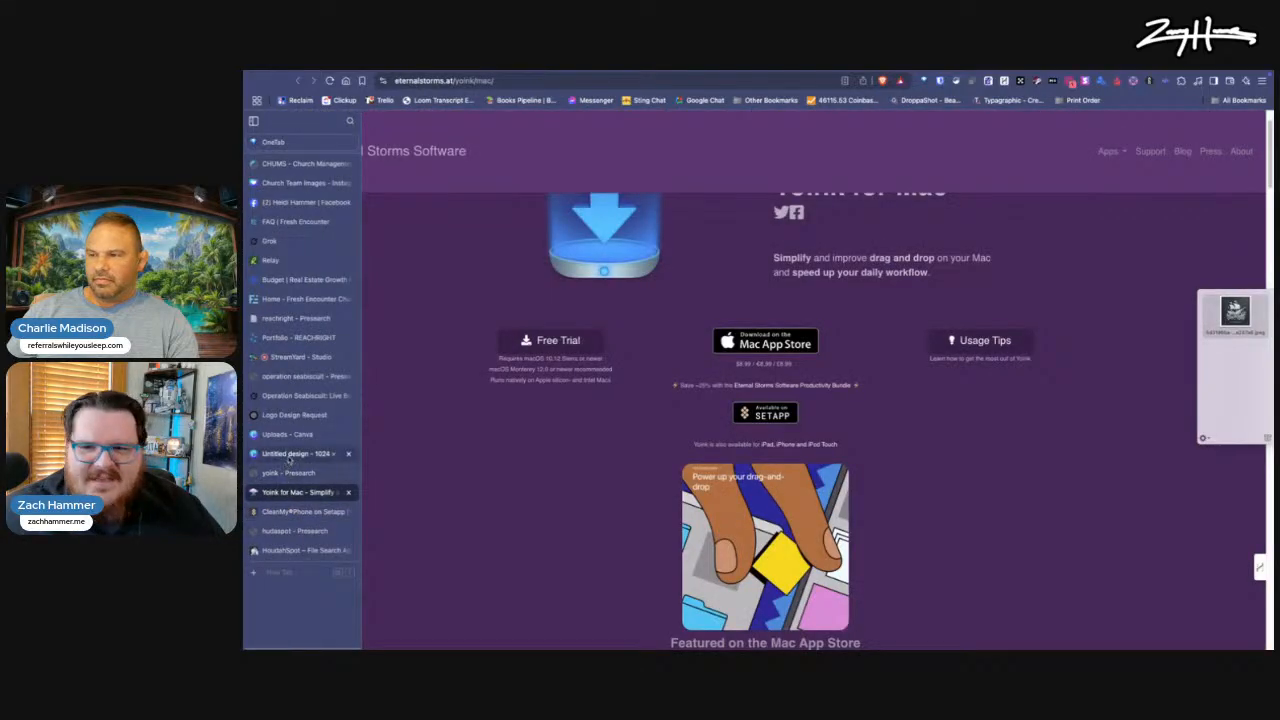
{"action": "left_click", "coordinate": [292, 454]}
{"action": "mouse_move", "coordinate": [1238, 320]}
{"action": "left_click_drag", "start_coordinate": [1236, 312], "coordinate": [889, 508]}
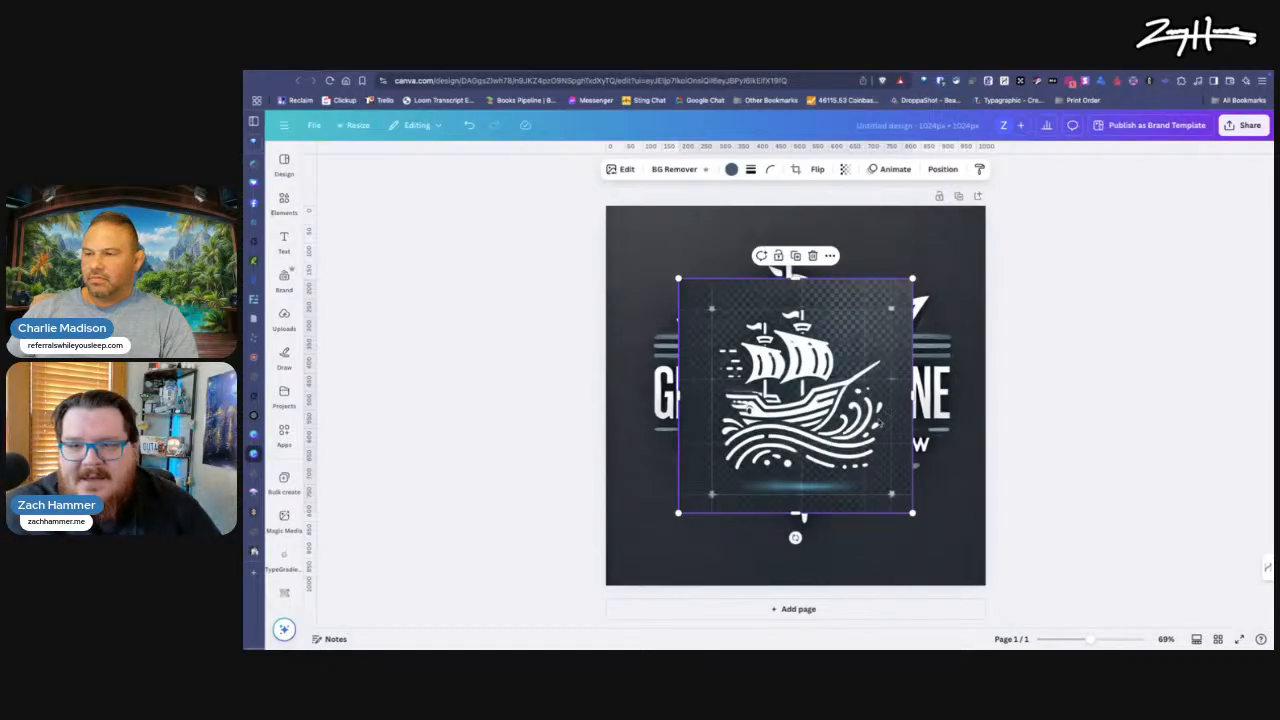
Step: Move the ship image from page 1 to a new second page and enlarge it to fill that page
{"action": "key", "text": "Delete"}
{"action": "left_click", "coordinate": [806, 609]}
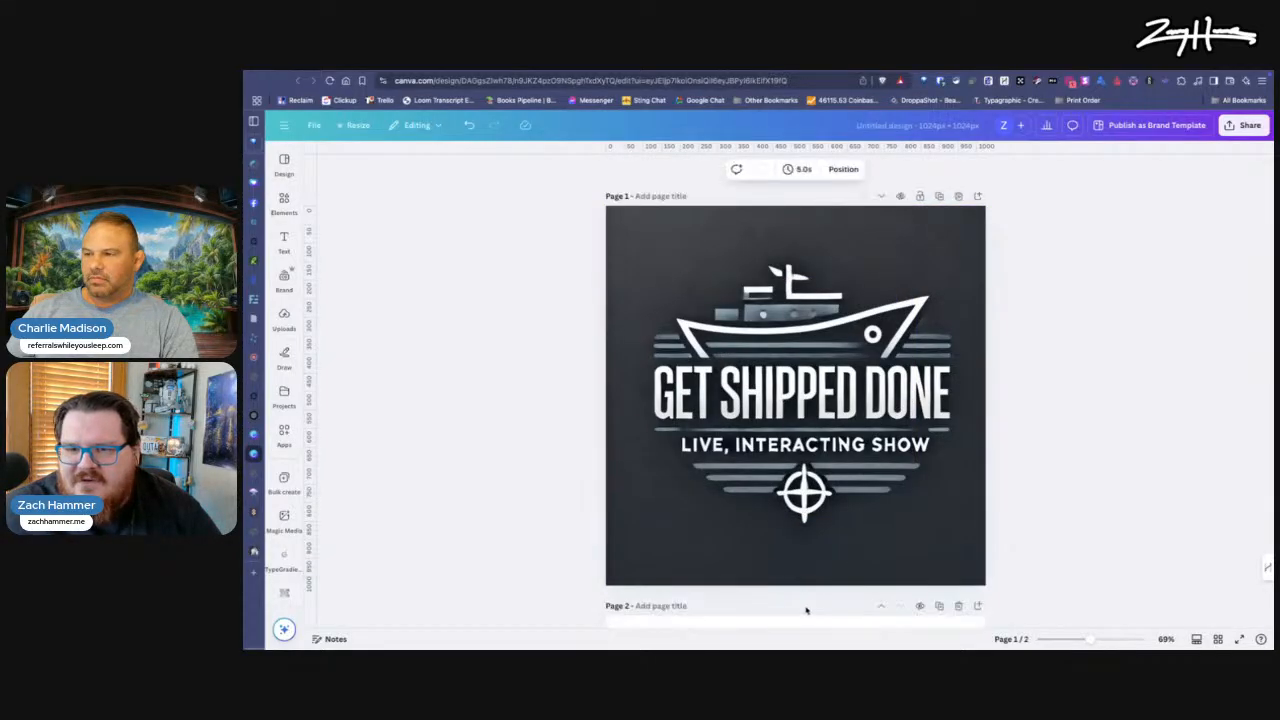
{"action": "key", "text": "super+v"}
{"action": "left_click_drag", "start_coordinate": [820, 374], "coordinate": [748, 301]}
{"action": "left_click_drag", "start_coordinate": [840, 439], "coordinate": [985, 584]}
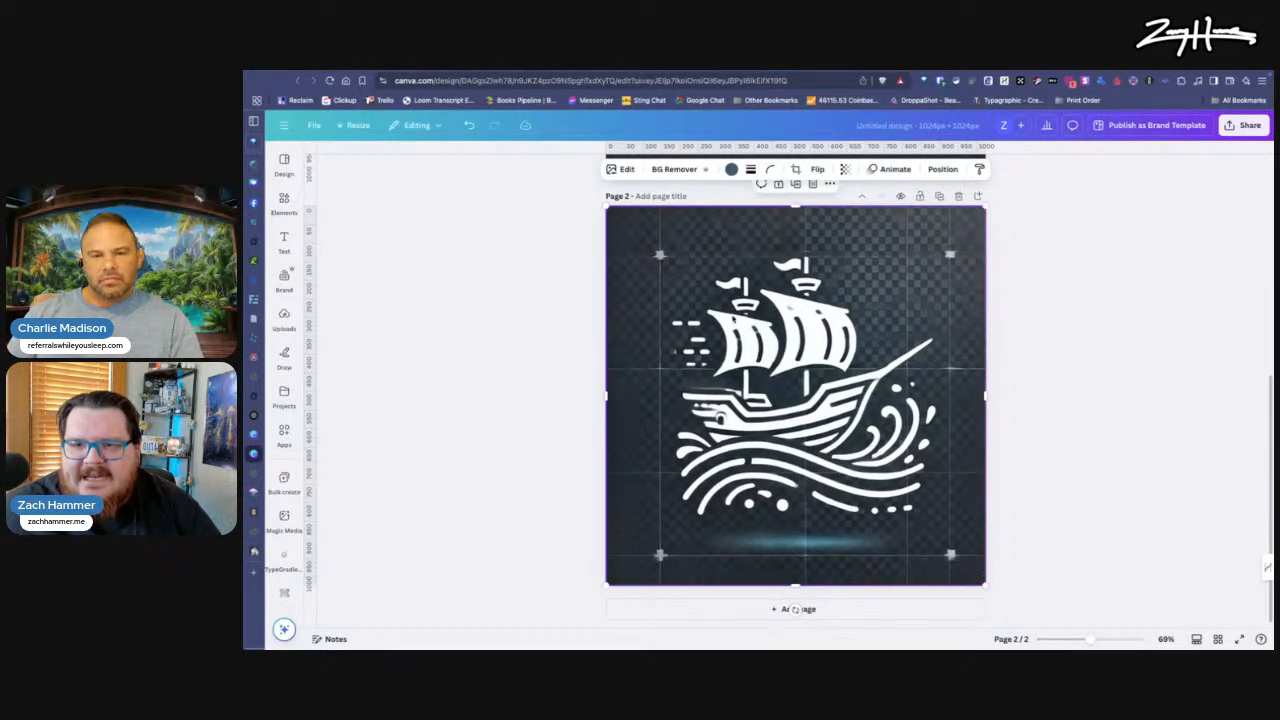
Step: Remove the ship image's background and give page 2 the dark grey background colour from the REGH Secondary palette
{"action": "left_click", "coordinate": [674, 169]}
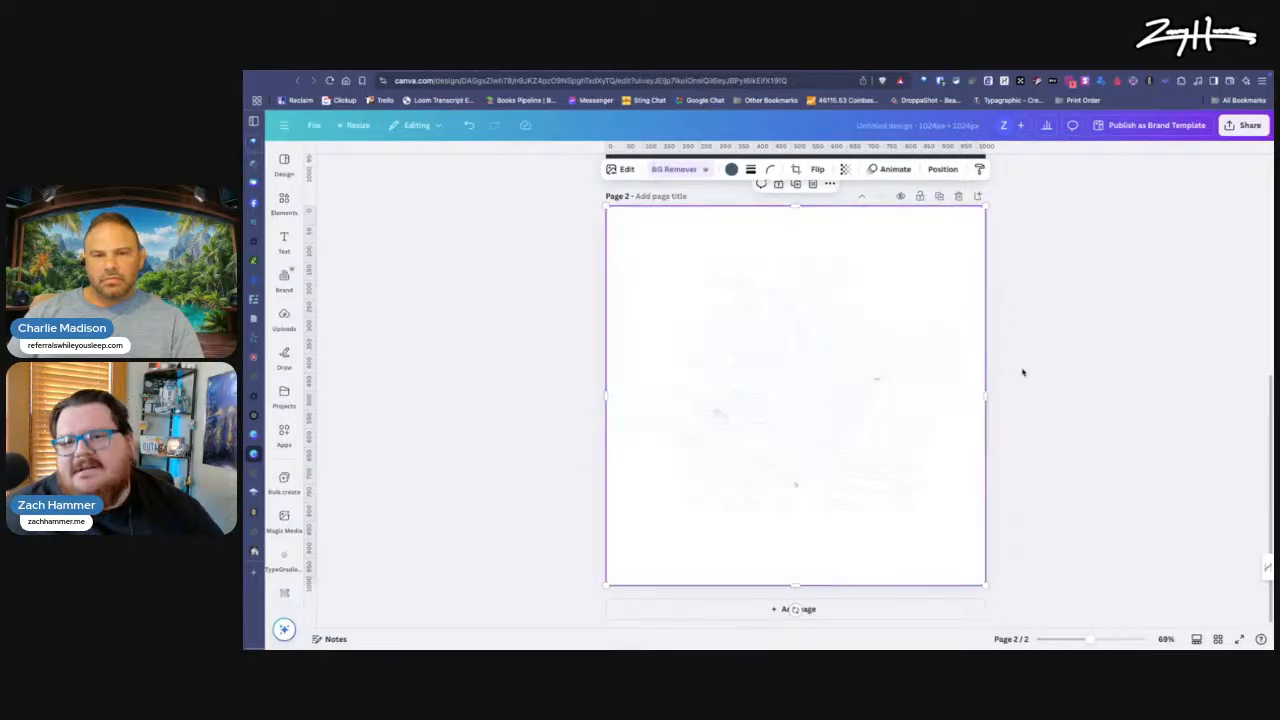
{"action": "left_click_drag", "start_coordinate": [682, 277], "coordinate": [729, 334]}
{"action": "left_click", "coordinate": [655, 225]}
{"action": "left_click", "coordinate": [718, 169]}
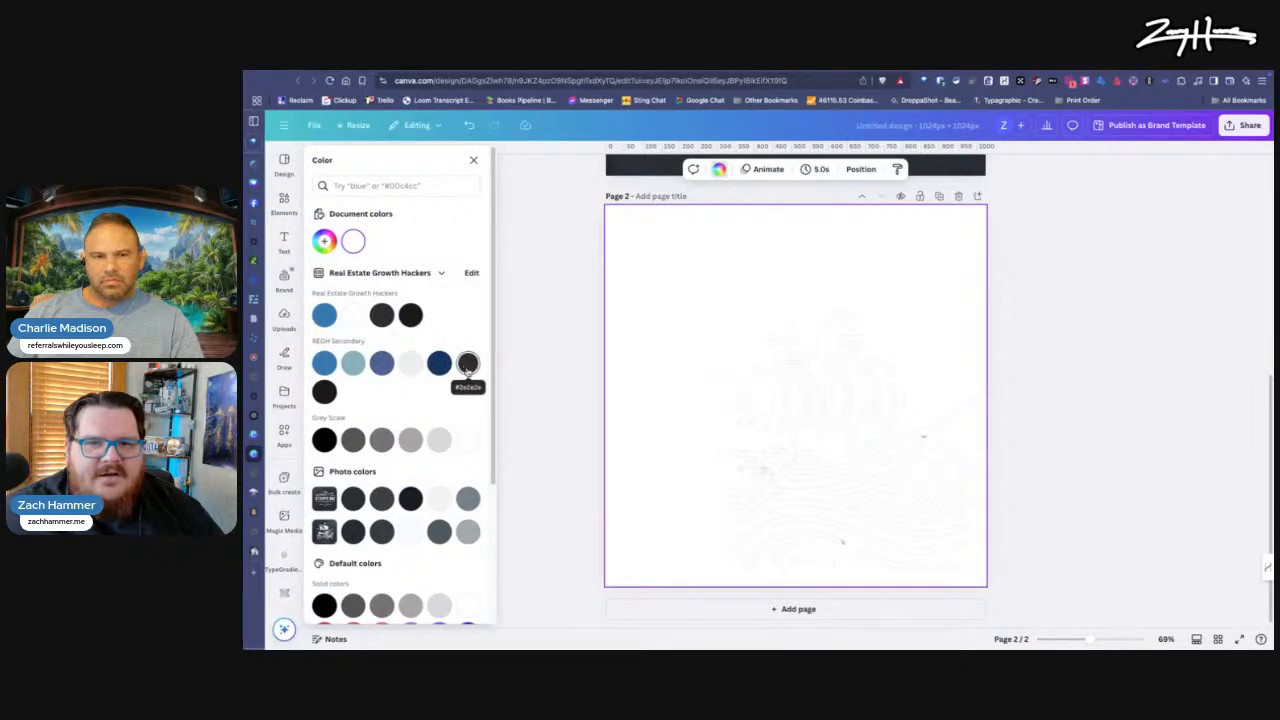
{"action": "left_click", "coordinate": [465, 366]}
{"action": "left_click_drag", "start_coordinate": [808, 468], "coordinate": [761, 410]}
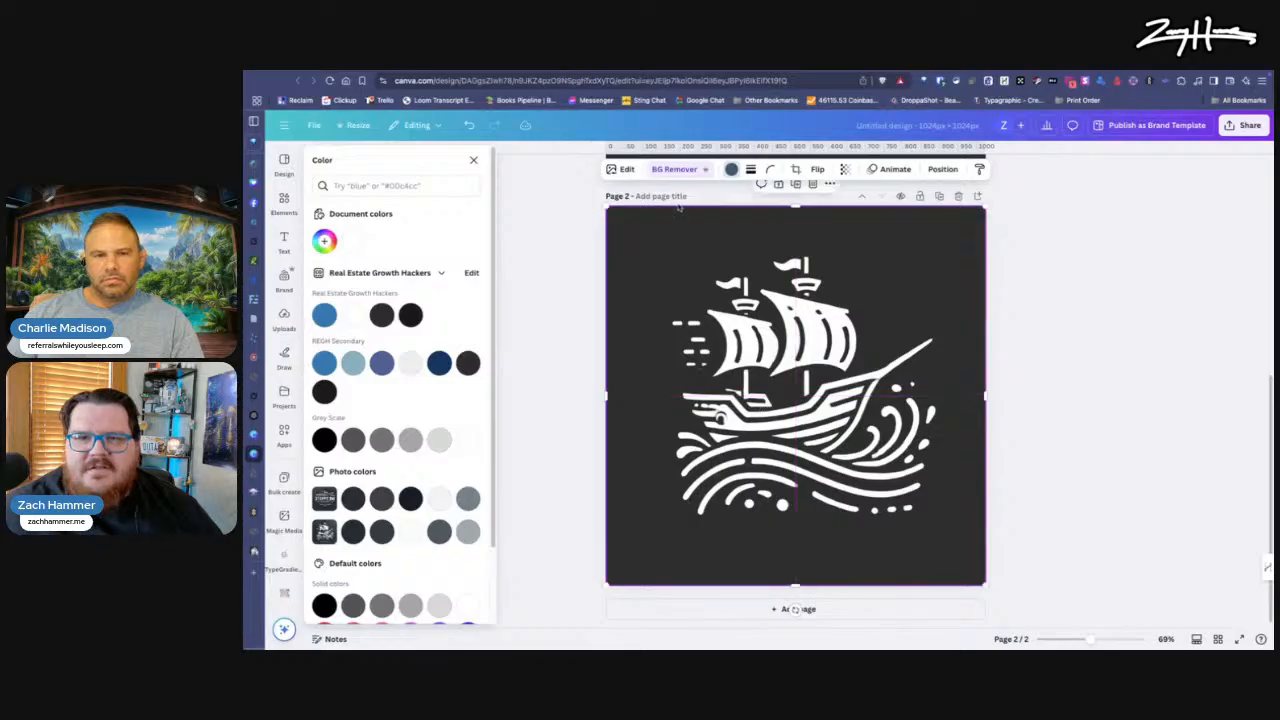
{"action": "left_click", "coordinate": [556, 428]}
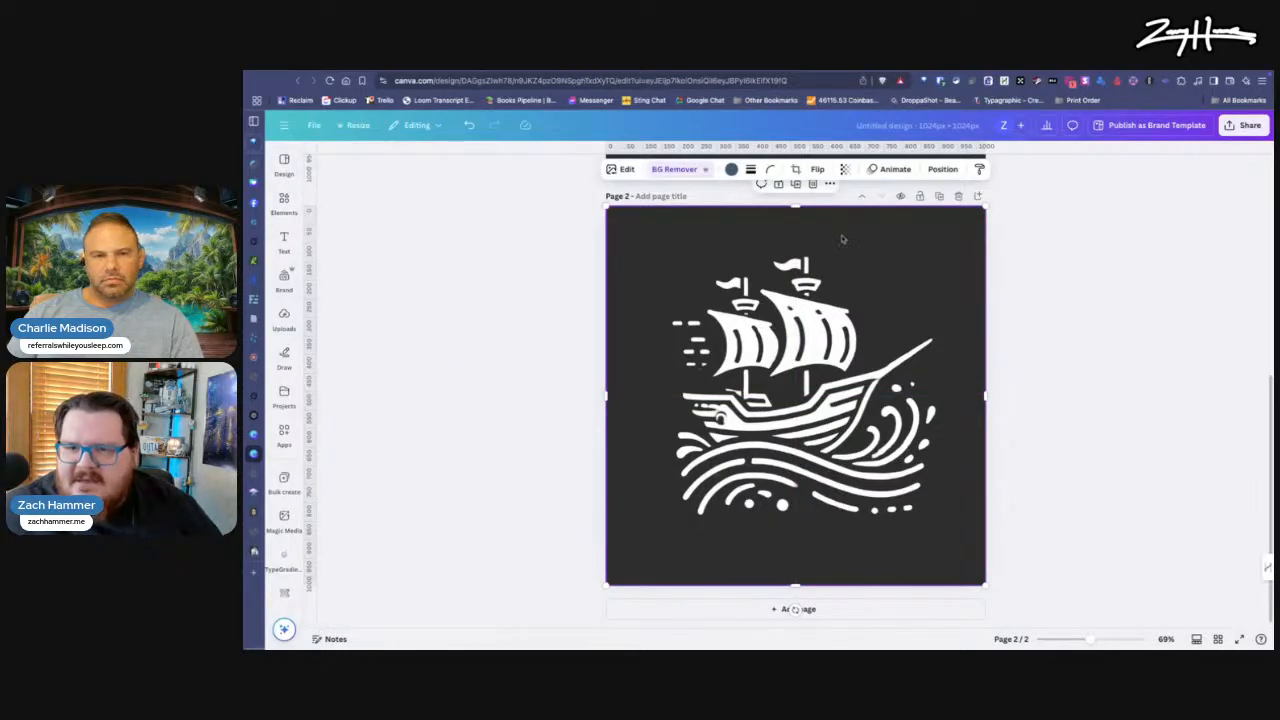
Step: Crop the ship image from below up to the hull's lower edge with the Freeform ratio, cutting off most of the waves
{"action": "double_click", "coordinate": [797, 497]}
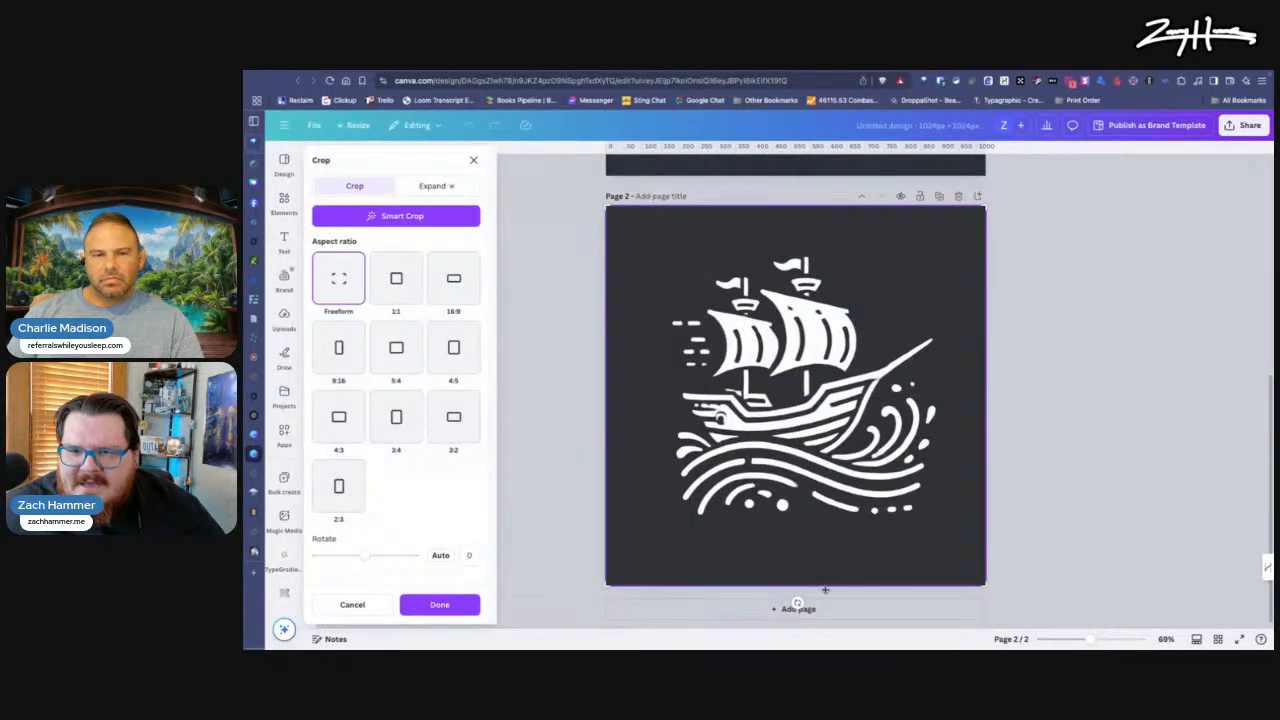
{"action": "left_click_drag", "start_coordinate": [986, 578], "coordinate": [985, 431]}
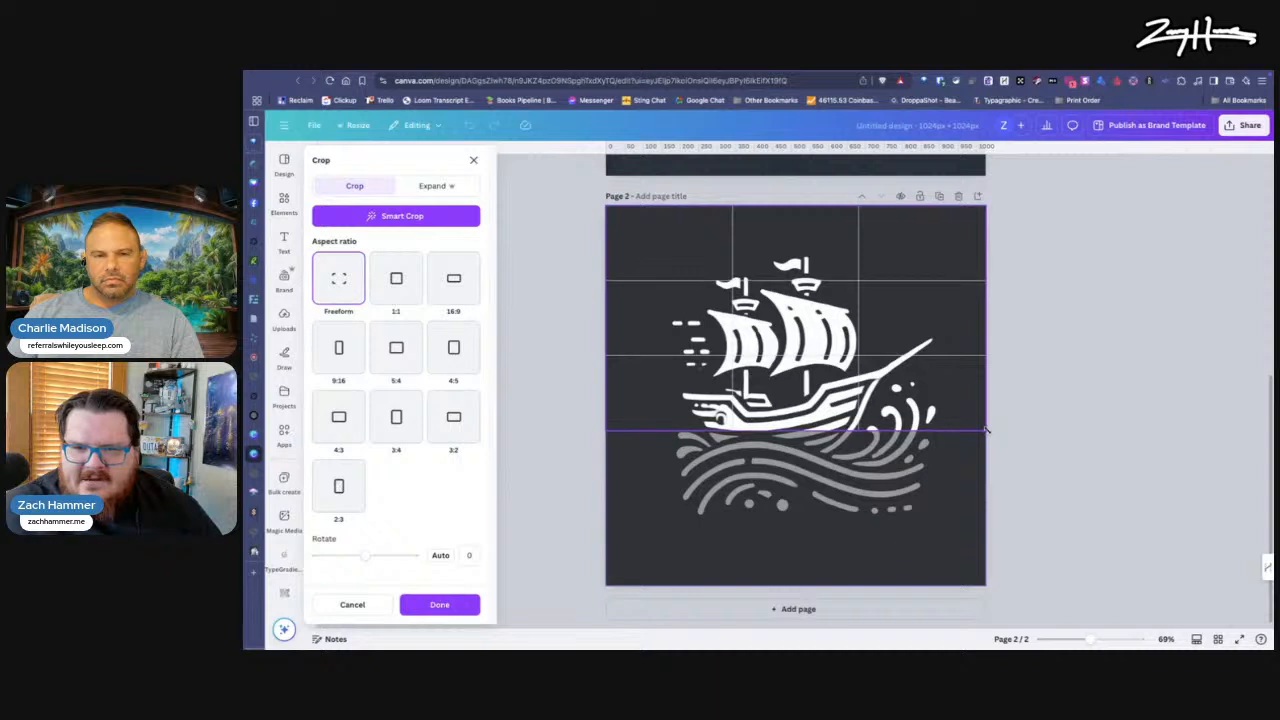
{"action": "left_click_drag", "start_coordinate": [986, 430], "coordinate": [988, 434]}
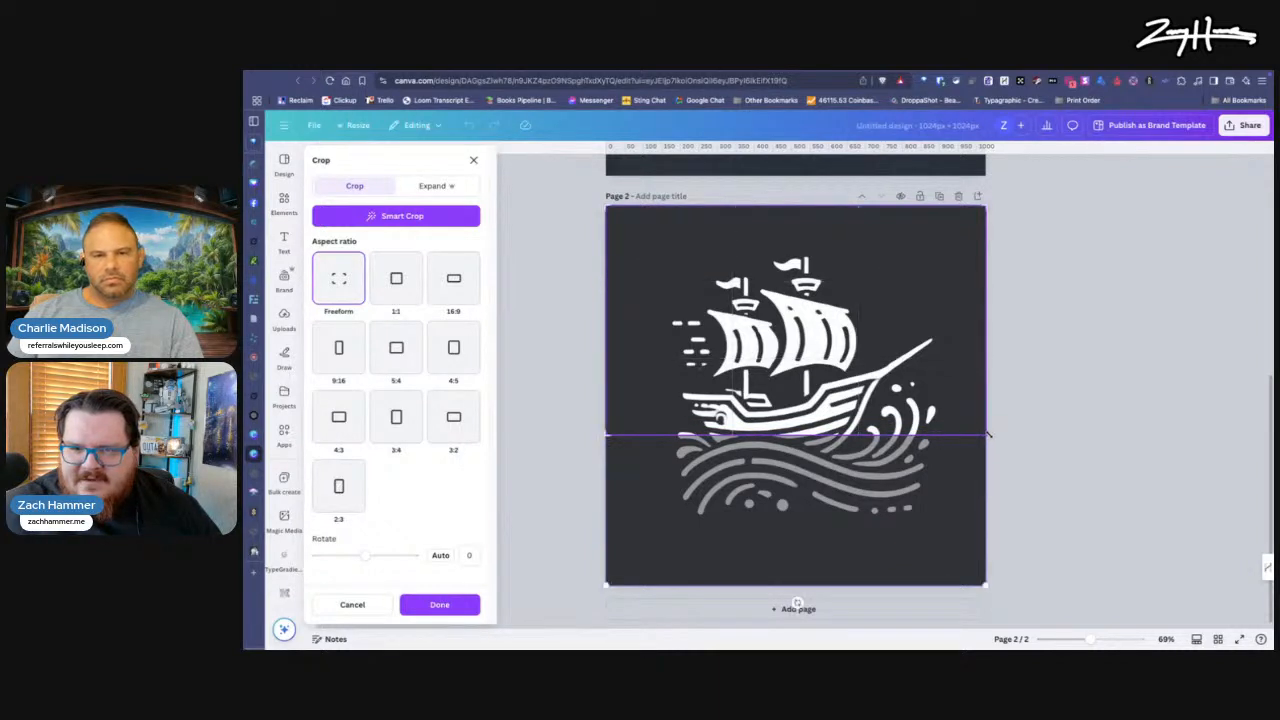
{"action": "left_click", "coordinate": [1017, 398]}
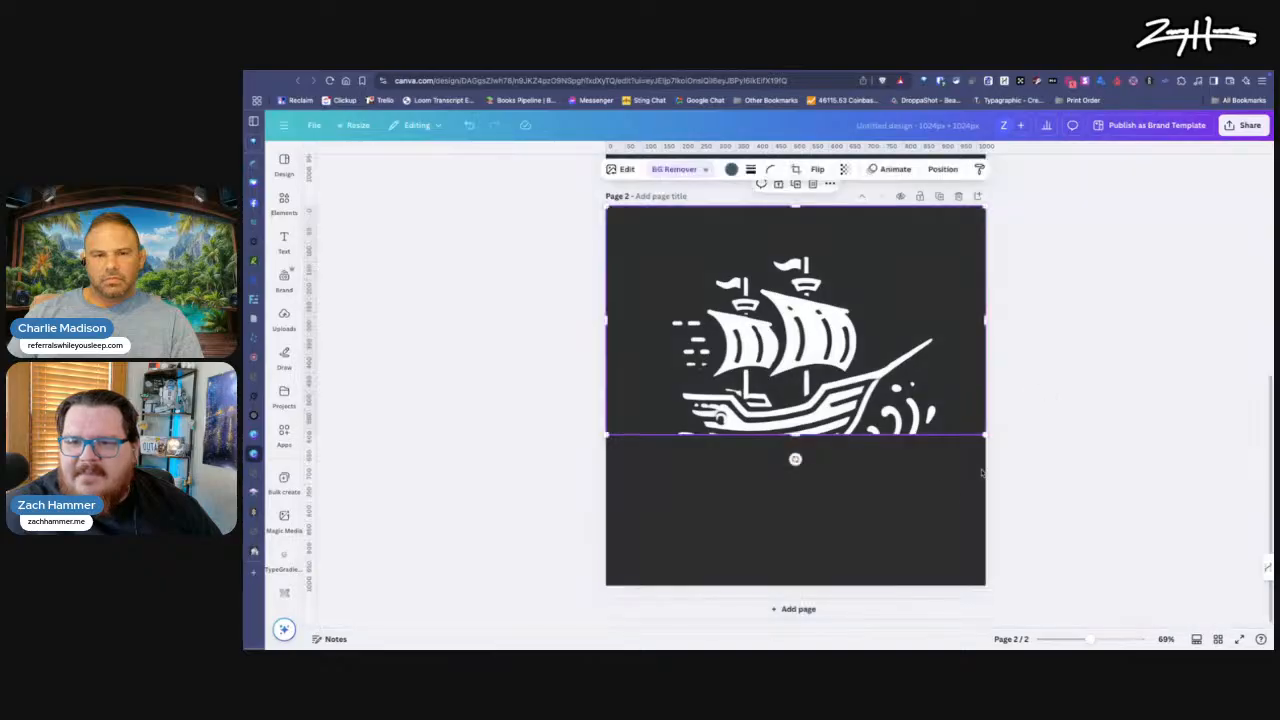
{"action": "double_click", "coordinate": [836, 328]}
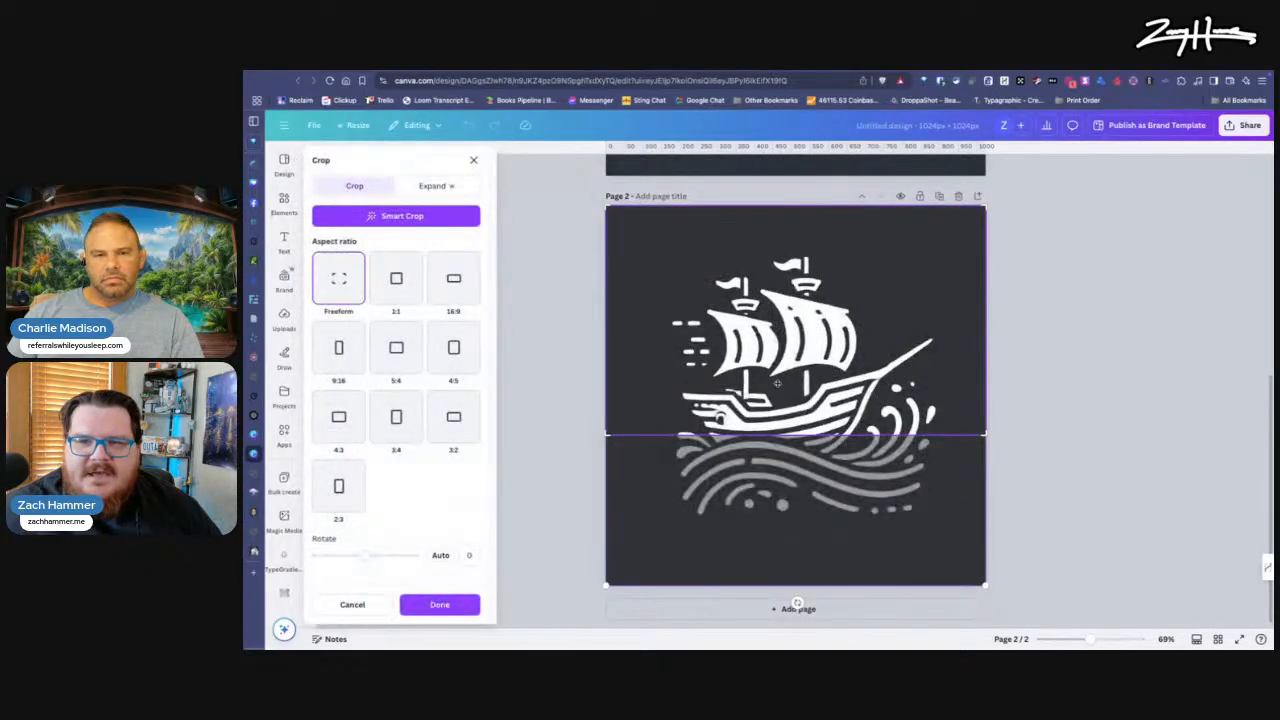
{"action": "left_click", "coordinate": [560, 291]}
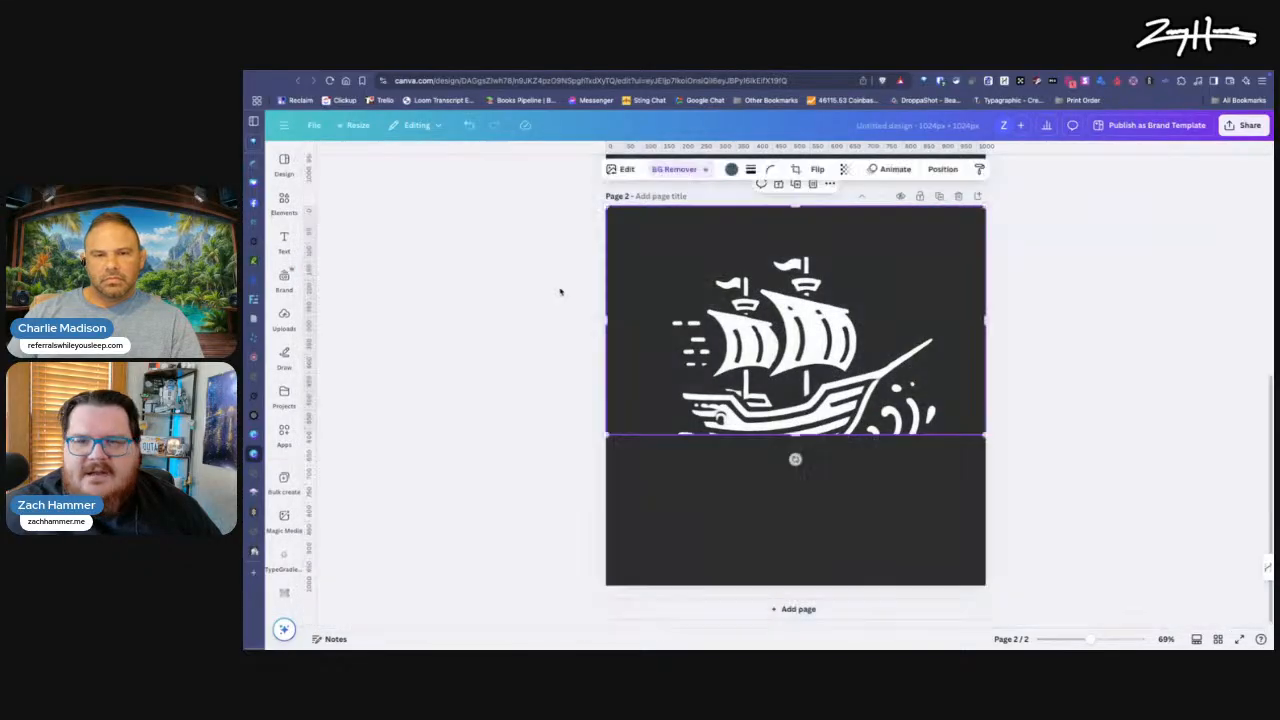
Step: Erase the waves and splashes around the ship's hull with Magic Eraser, using a brush size of 20
{"action": "left_click", "coordinate": [628, 169]}
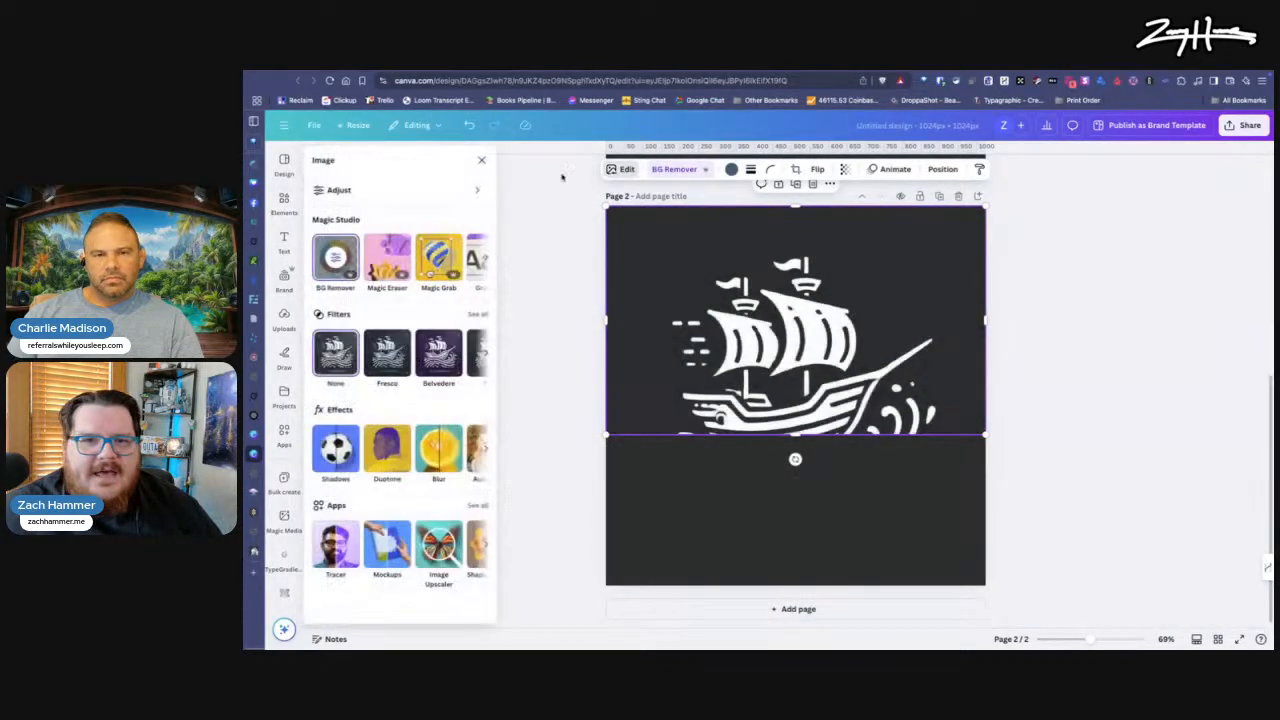
{"action": "left_click", "coordinate": [400, 264]}
{"action": "mouse_move", "coordinate": [1003, 378]}
{"action": "left_mouse_down"}
{"action": "mouse_move", "coordinate": [950, 455]}
{"action": "mouse_move", "coordinate": [967, 464]}
{"action": "mouse_move", "coordinate": [1015, 378]}
{"action": "mouse_move", "coordinate": [1030, 435]}
{"action": "mouse_move", "coordinate": [1001, 448]}
{"action": "mouse_move", "coordinate": [1051, 434]}
{"action": "mouse_move", "coordinate": [974, 477]}
{"action": "mouse_move", "coordinate": [808, 452]}
{"action": "mouse_move", "coordinate": [752, 462]}
{"action": "mouse_move", "coordinate": [740, 440]}
{"action": "mouse_move", "coordinate": [745, 515]}
{"action": "mouse_move", "coordinate": [795, 480]}
{"action": "mouse_move", "coordinate": [1009, 507]}
{"action": "mouse_move", "coordinate": [1031, 469]}
{"action": "mouse_move", "coordinate": [989, 514]}
{"action": "mouse_move", "coordinate": [1014, 514]}
{"action": "mouse_move", "coordinate": [957, 520]}
{"action": "mouse_move", "coordinate": [834, 500]}
{"action": "mouse_move", "coordinate": [771, 511]}
{"action": "mouse_move", "coordinate": [868, 518]}
{"action": "left_mouse_up"}
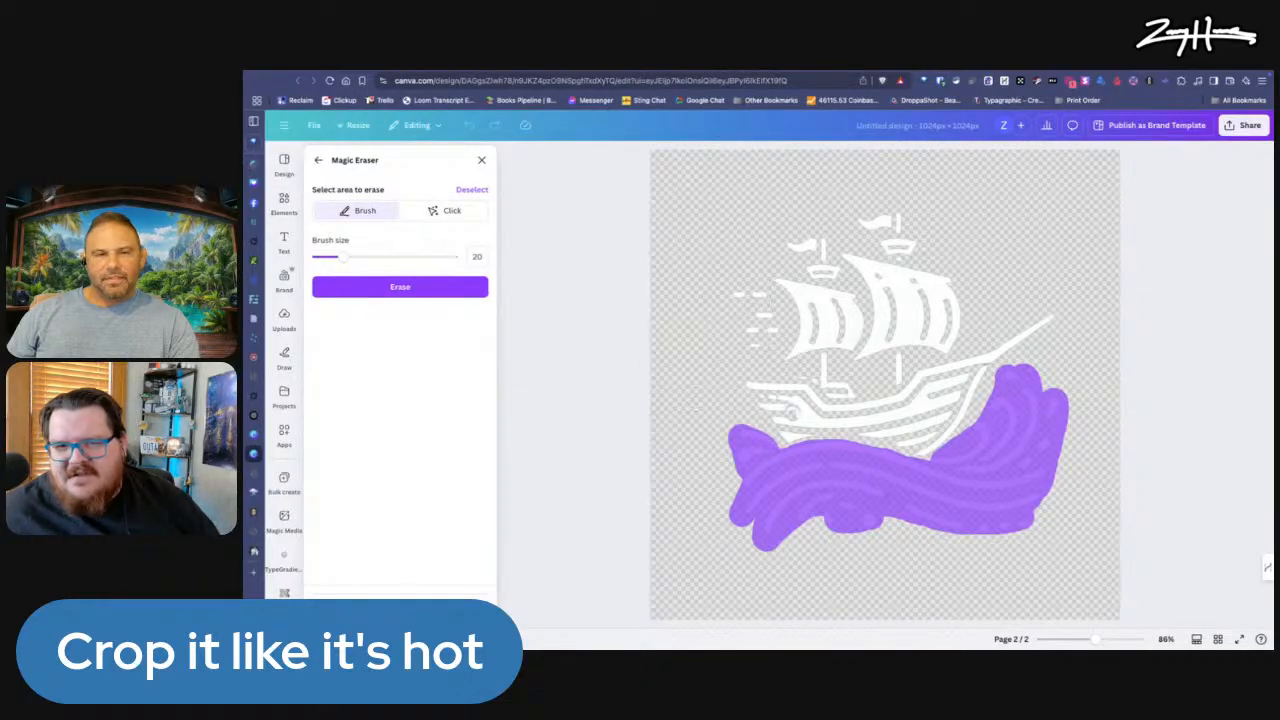
{"action": "left_click", "coordinate": [415, 290]}
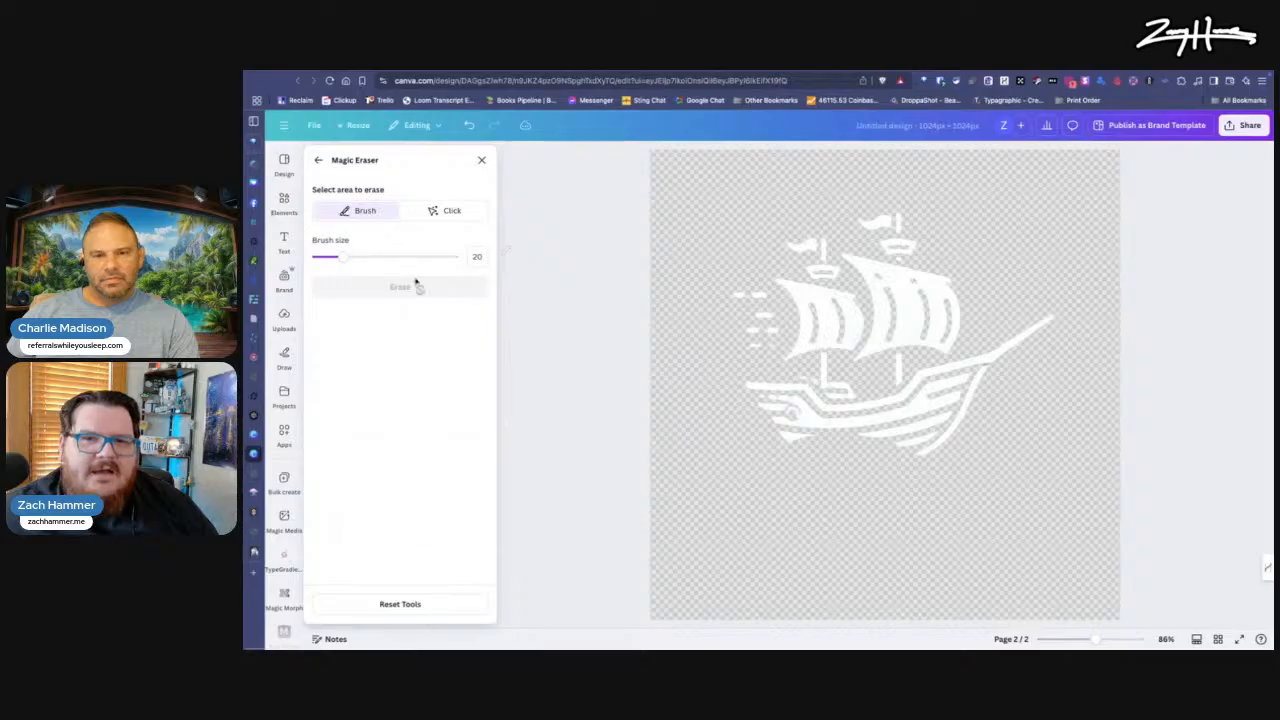
{"action": "left_click", "coordinate": [480, 162]}
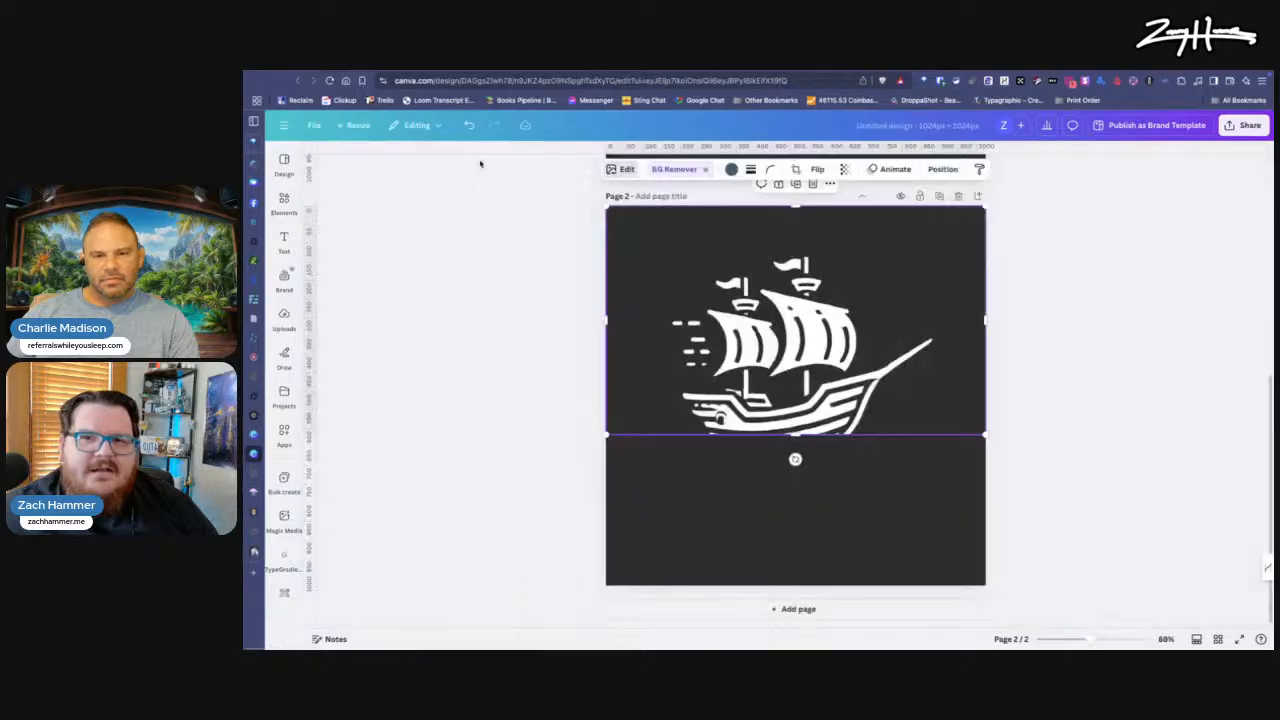
{"action": "left_click", "coordinate": [948, 515]}
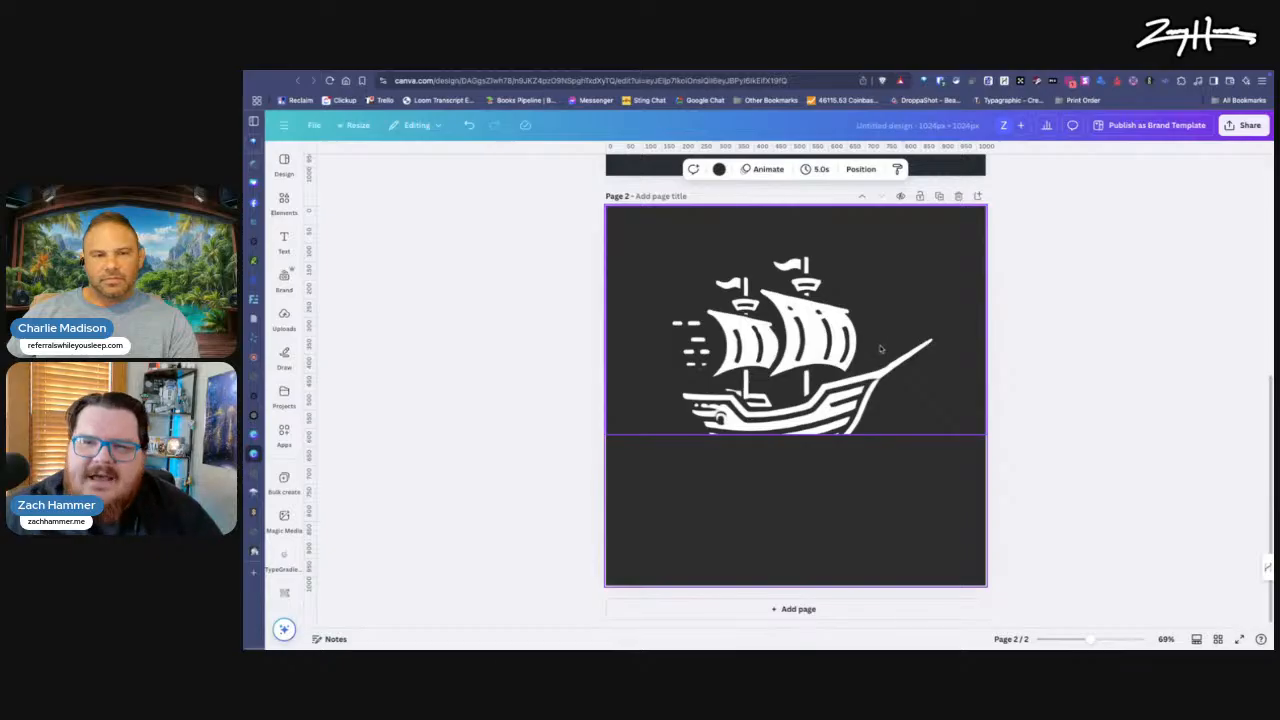
Step: Extract all text from page 1's logo image with Grab Text and select the "GET SHIPPED DONE" line for editing
{"action": "scroll", "coordinate": [882, 405], "scroll_direction": "up", "scroll_amount": 5}
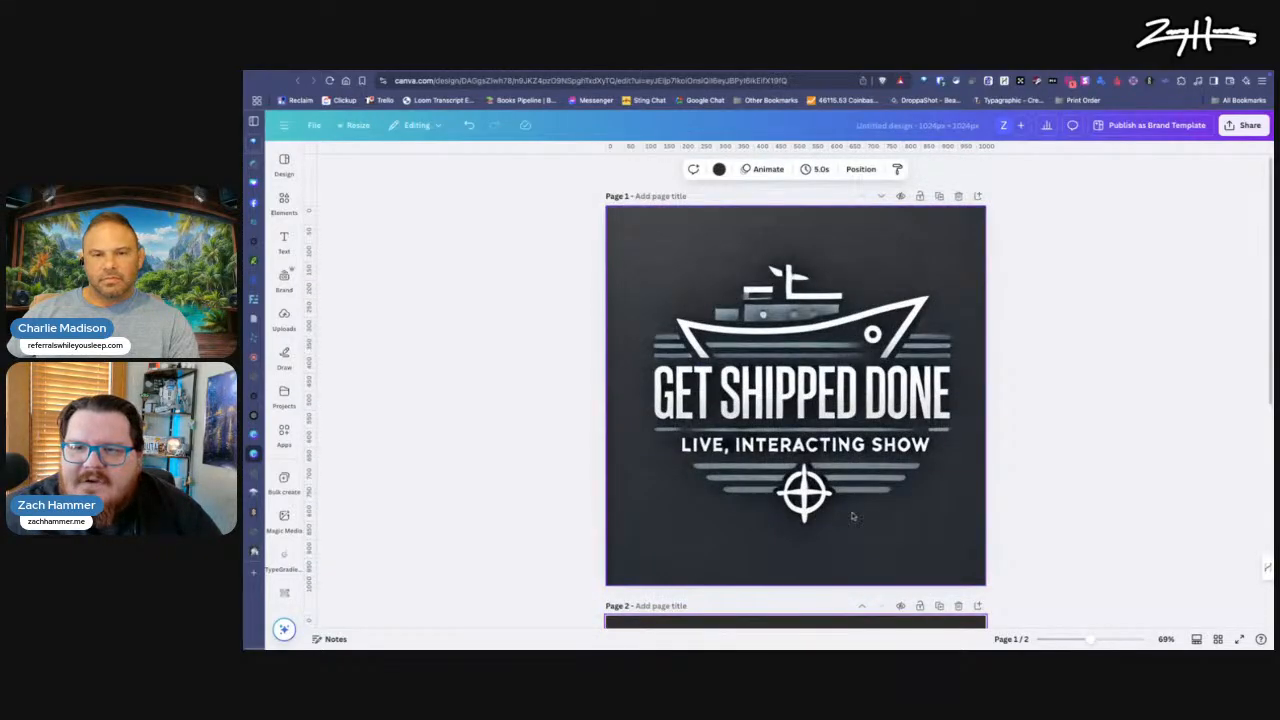
{"action": "left_click", "coordinate": [793, 397]}
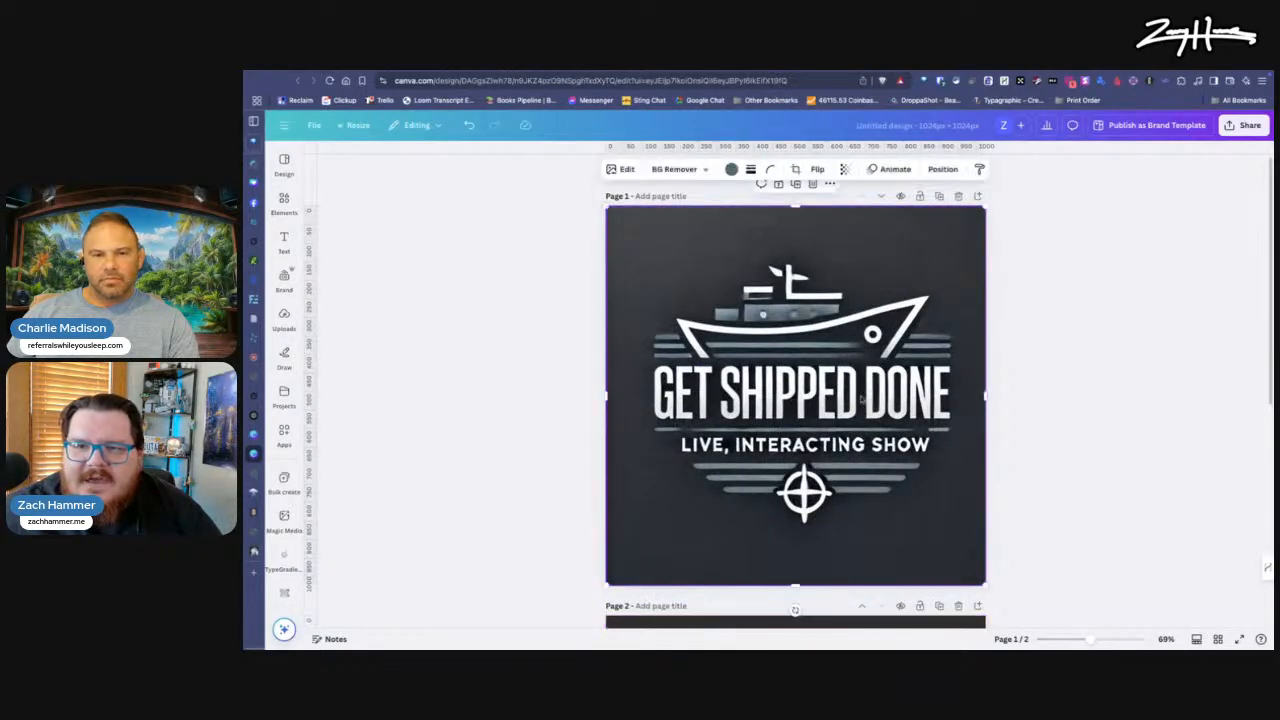
{"action": "left_click", "coordinate": [627, 170]}
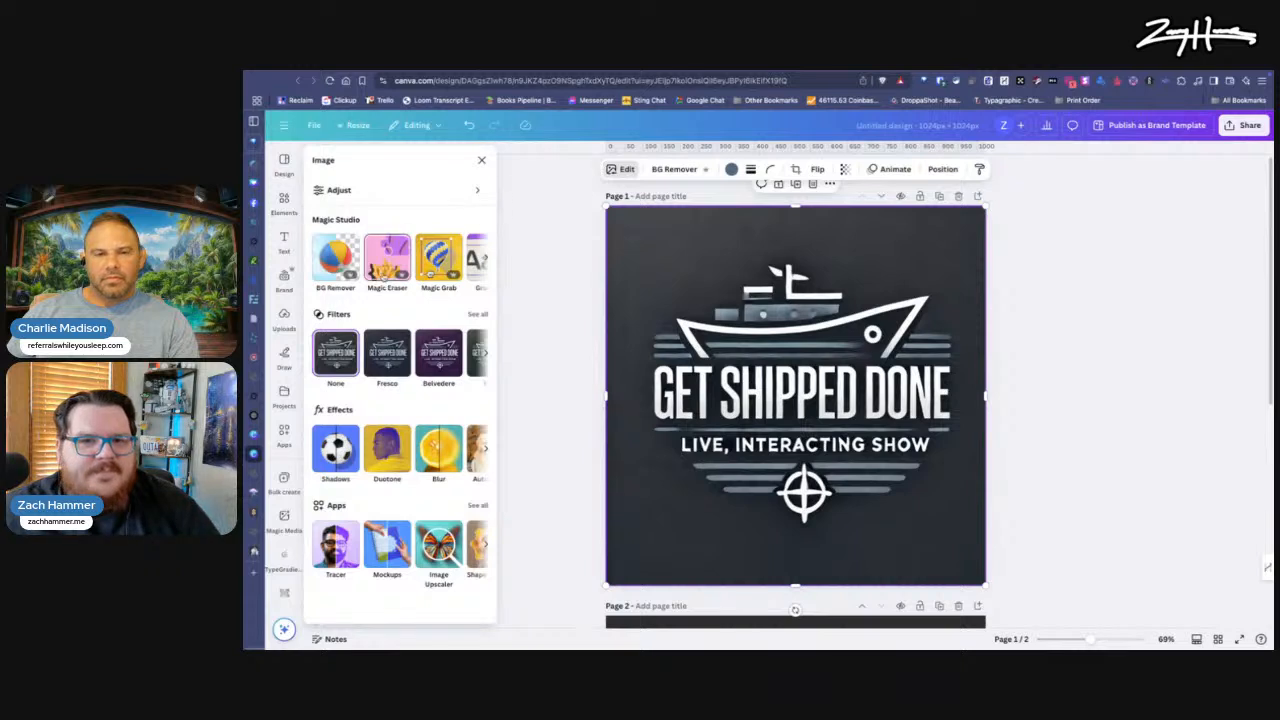
{"action": "scroll", "coordinate": [440, 262], "scroll_direction": "right", "scroll_amount": 2}
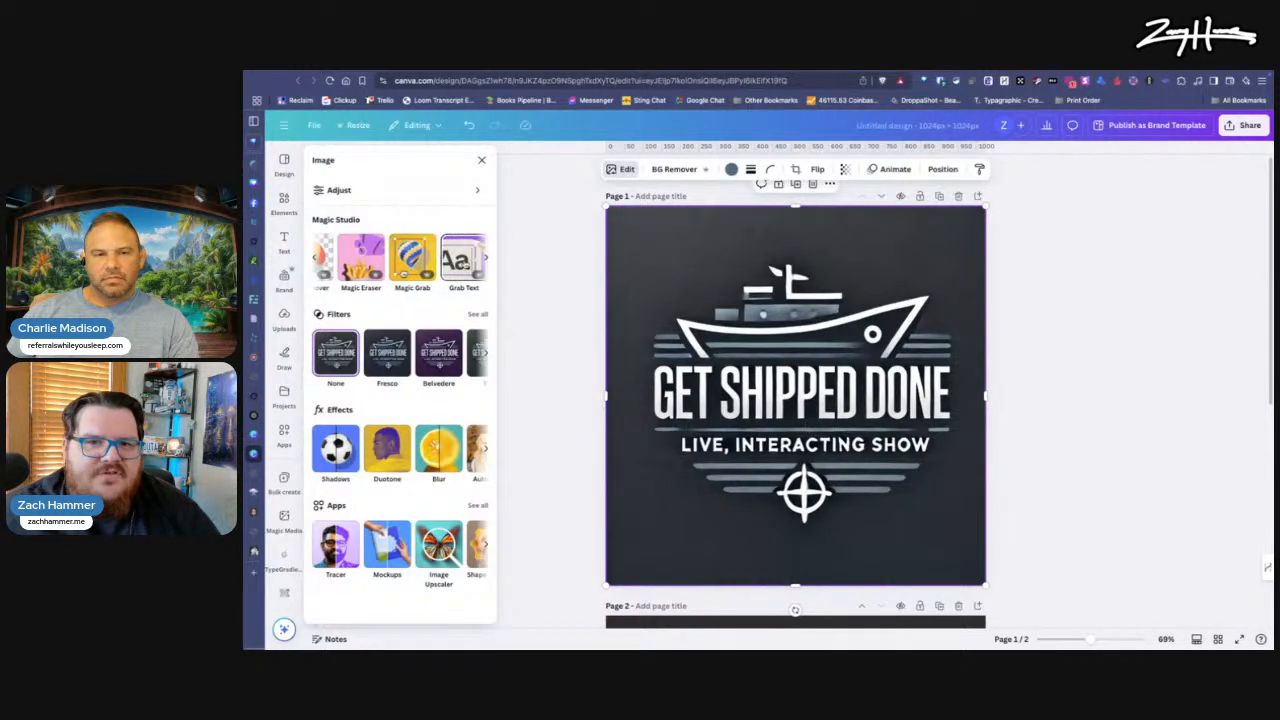
{"action": "left_click", "coordinate": [440, 262]}
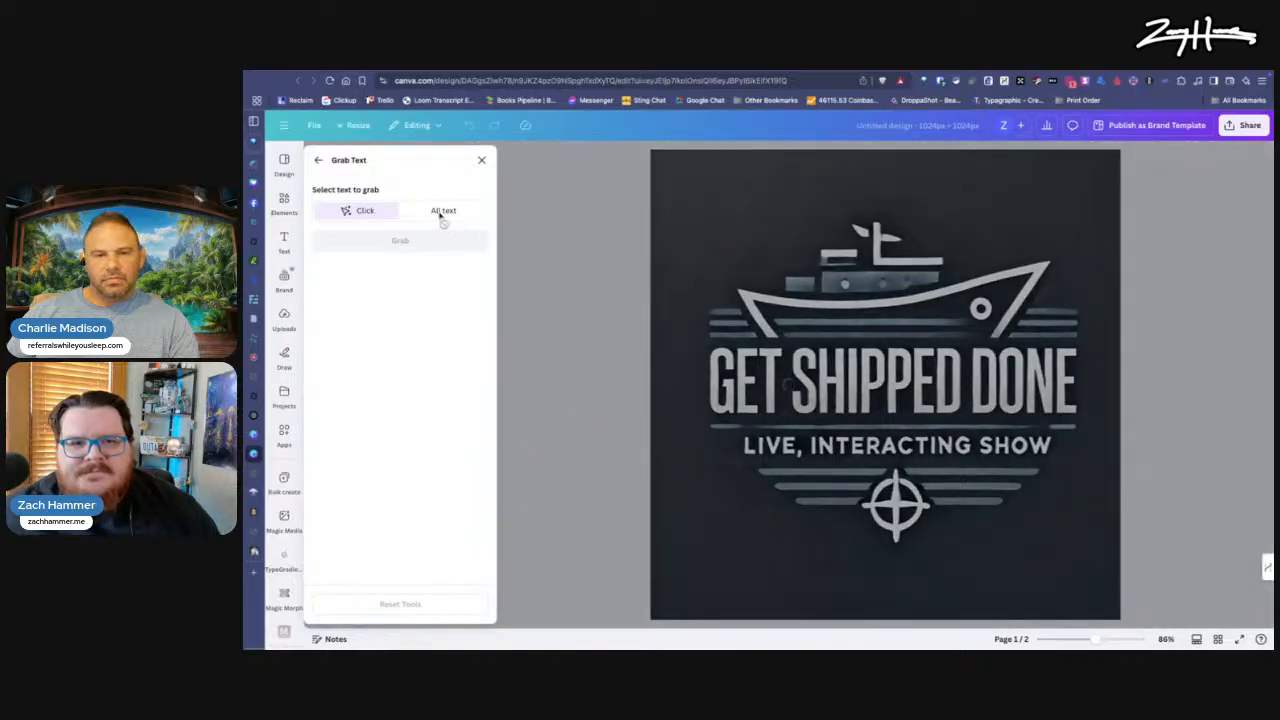
{"action": "left_click", "coordinate": [436, 211]}
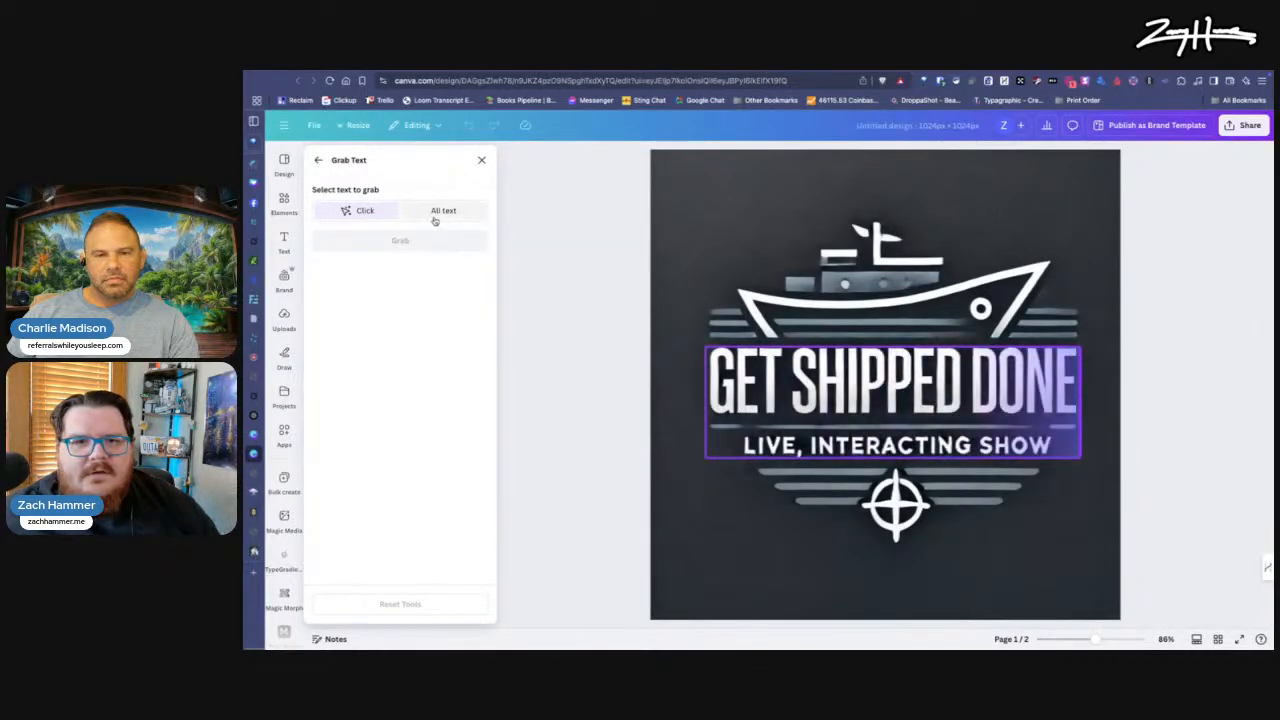
{"action": "left_click", "coordinate": [436, 214]}
{"action": "left_click", "coordinate": [423, 246]}
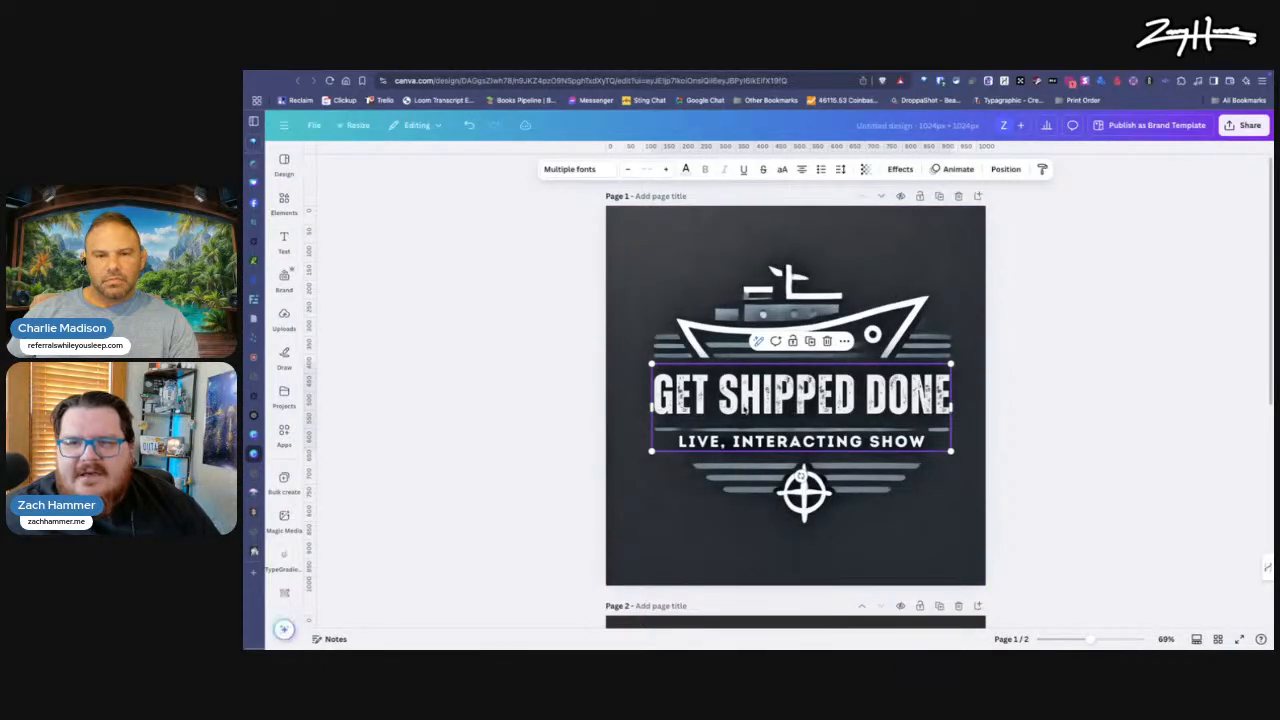
{"action": "double_click", "coordinate": [726, 405]}
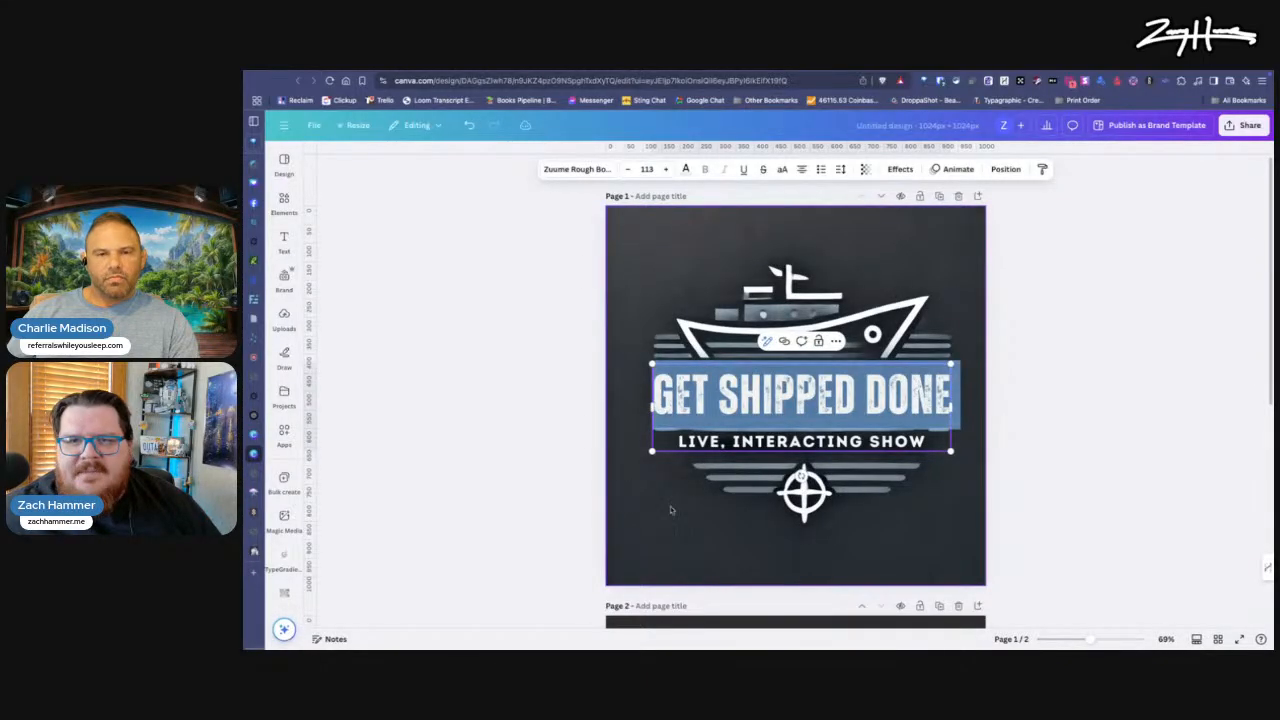
Step: Try to delete the "GET SHIPPED DONE" line from page 1's extracted text and undo the deletion
{"action": "left_click", "coordinate": [705, 505]}
{"action": "scroll", "coordinate": [729, 451], "scroll_direction": "down", "scroll_amount": 1}
{"action": "double_click", "coordinate": [800, 376]}
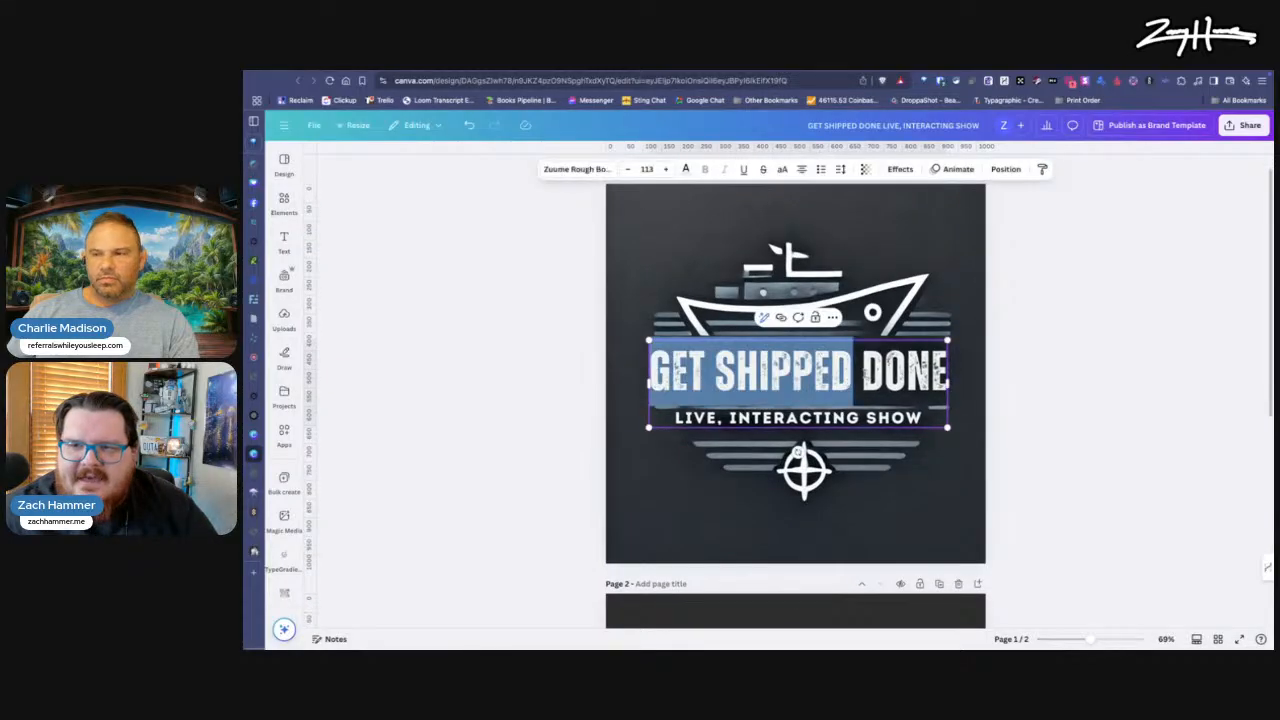
{"action": "triple_click", "coordinate": [872, 376]}
{"action": "key", "text": "BackSpace"}
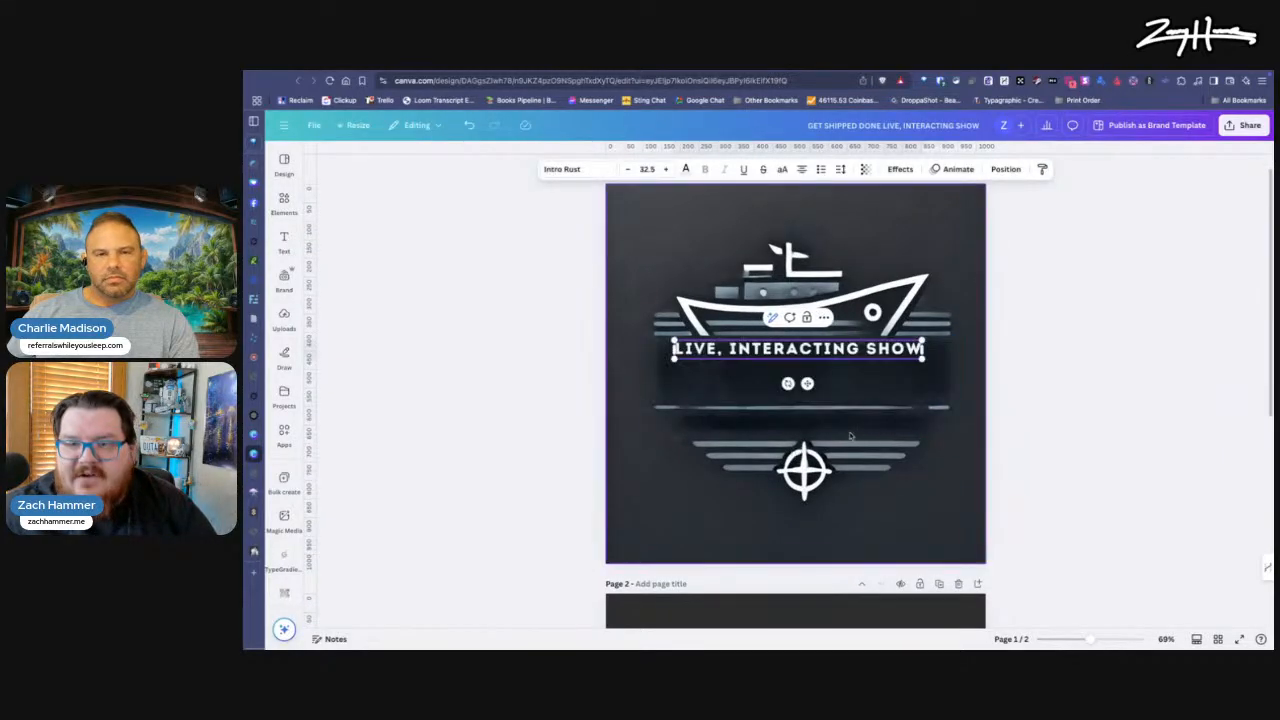
{"action": "scroll", "coordinate": [769, 456], "scroll_direction": "up", "scroll_amount": 1}
{"action": "key", "text": "ctrl+z"}
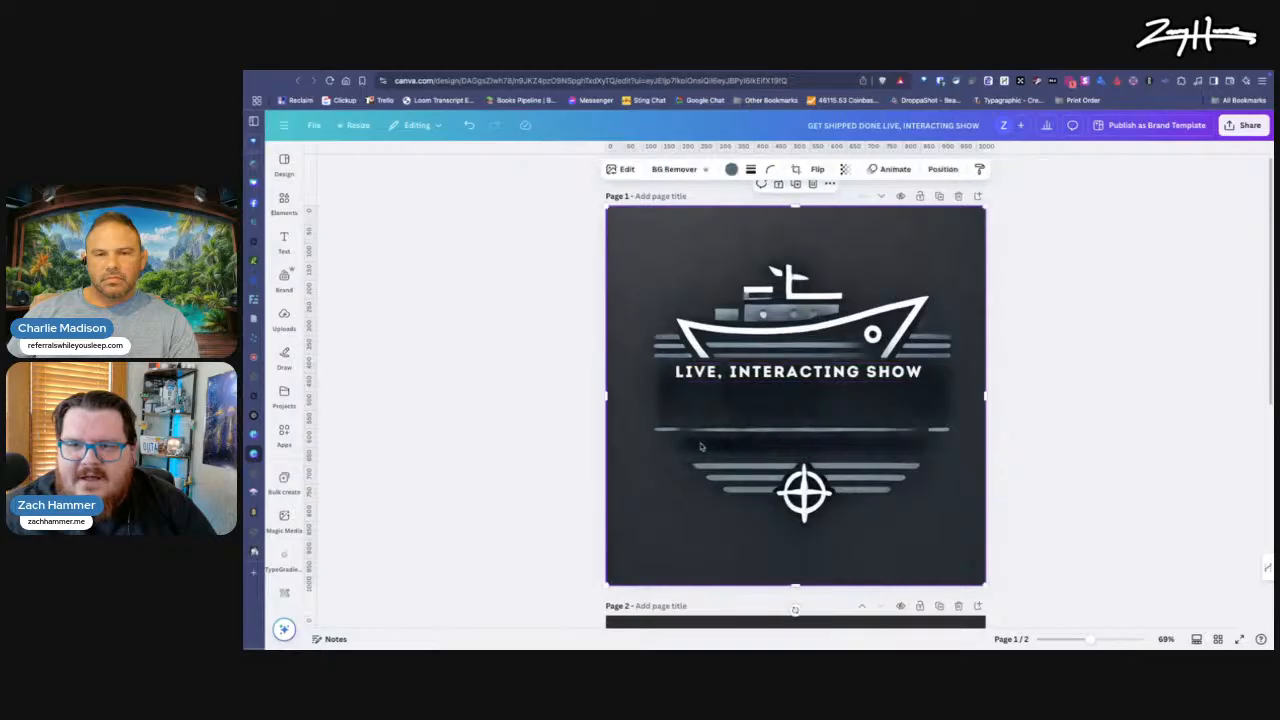
Step: Delete the "LIVE, INTERACTING SHOW" line from page 1's text box, keeping only "GET SHIPPED DONE"
{"action": "triple_click", "coordinate": [759, 446]}
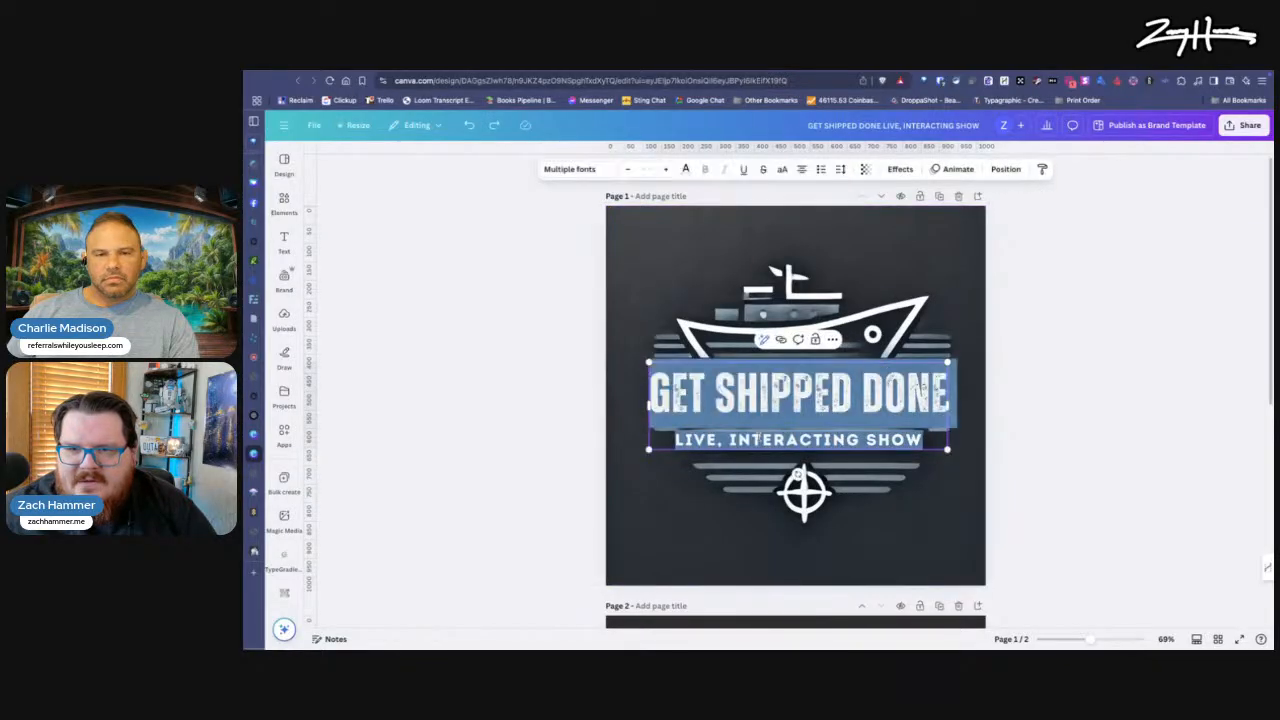
{"action": "key", "text": "BackSpace"}
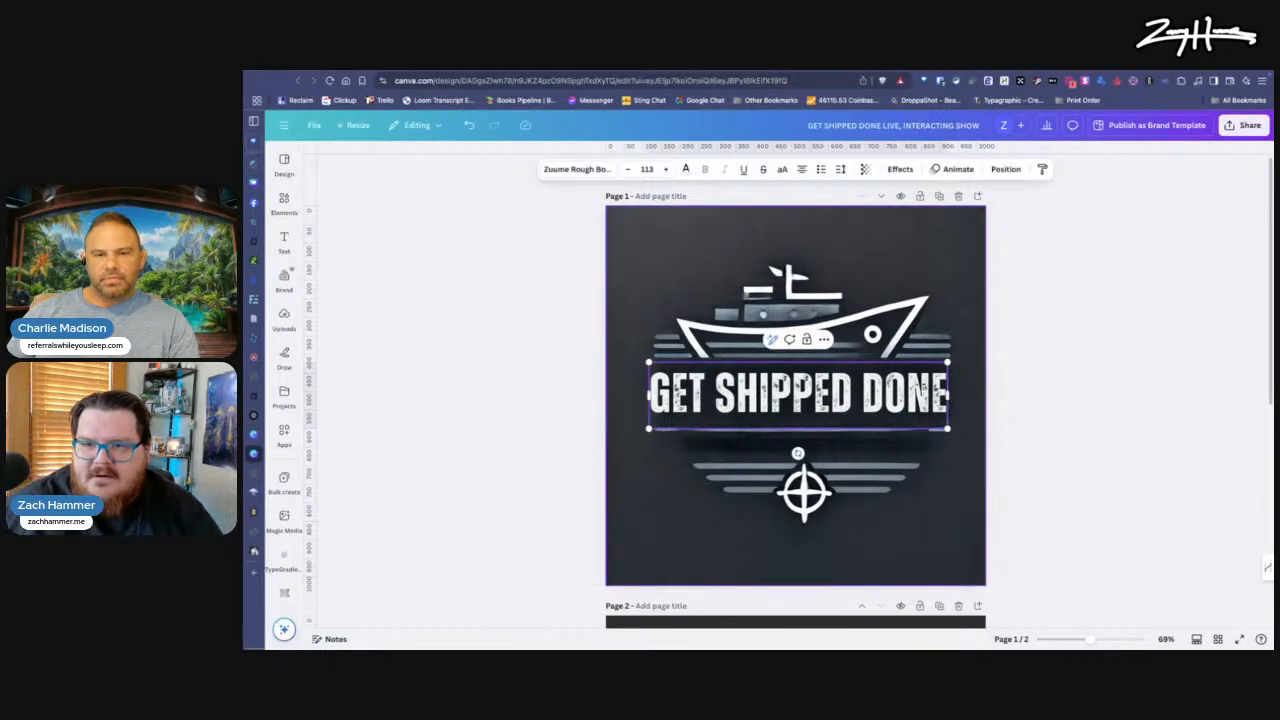
{"action": "key", "text": "super+a"}
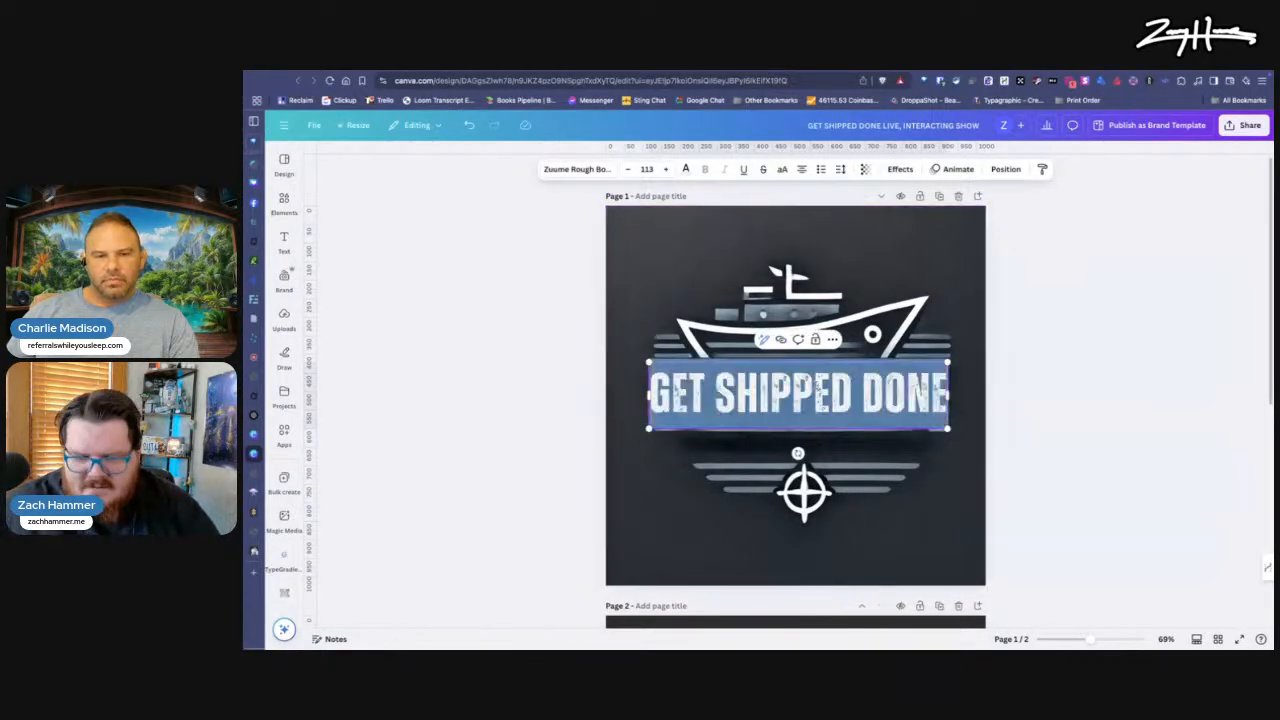
{"action": "left_click", "coordinate": [668, 507]}
Step: Move the "GET SHIPPED DONE" text box from page 1 to page 2 and place it centred directly beneath the ship
{"action": "left_click", "coordinate": [764, 408]}
{"action": "key", "text": "Delete"}
{"action": "scroll", "coordinate": [760, 455], "scroll_direction": "down", "scroll_amount": 5}
{"action": "key", "text": "ctrl+v"}
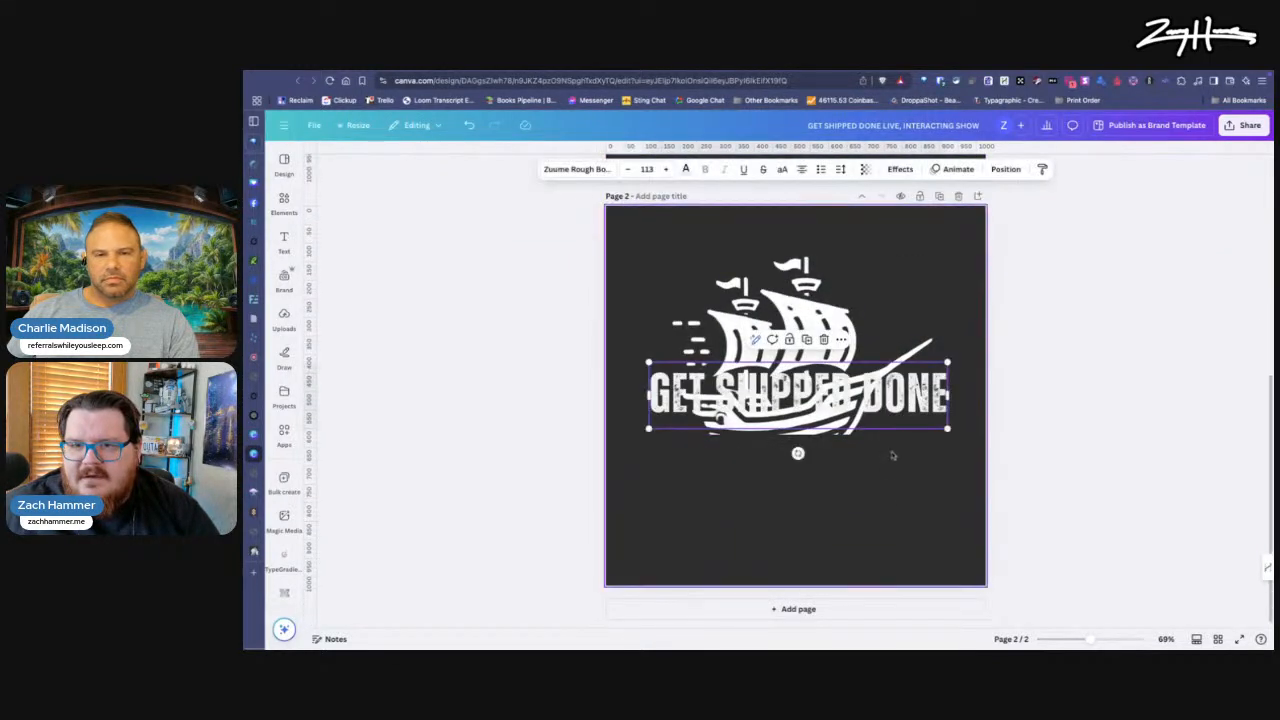
{"action": "left_click_drag", "start_coordinate": [852, 392], "coordinate": [852, 460]}
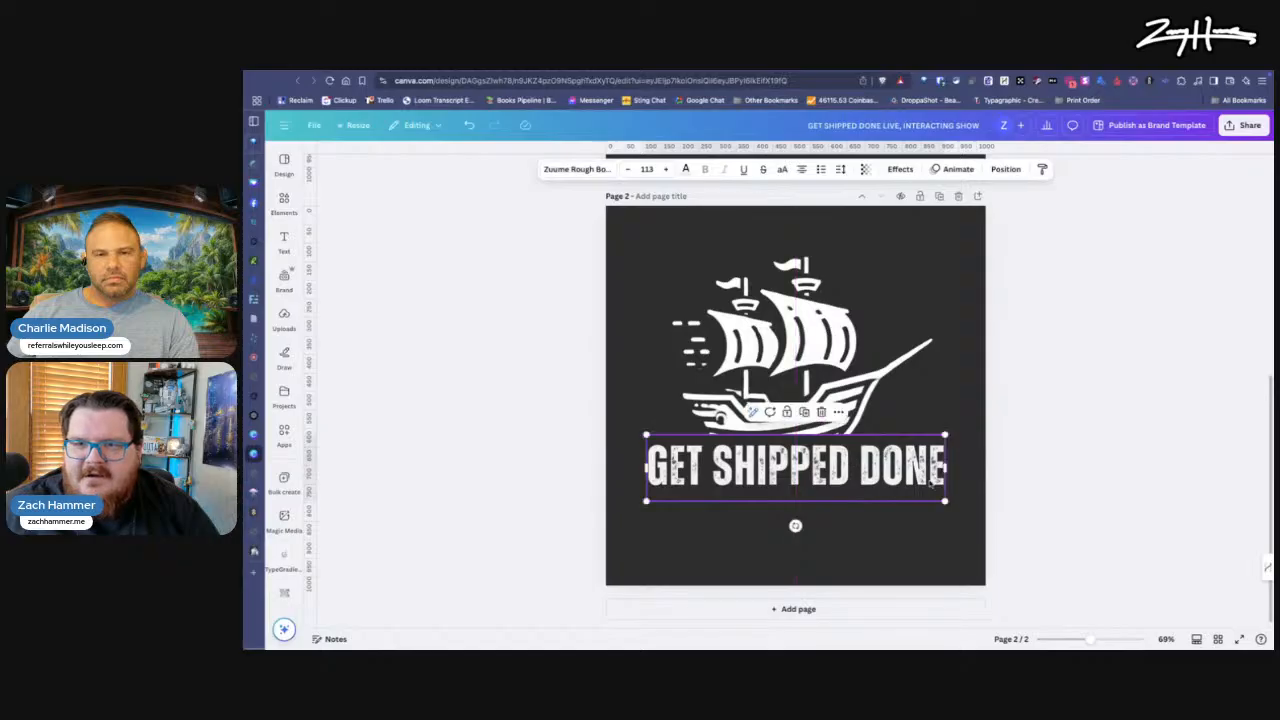
Step: Trim the empty margins on both sides and above the ship image so its frame fits closely around the ship
{"action": "left_click", "coordinate": [853, 360]}
{"action": "left_click_drag", "start_coordinate": [808, 345], "coordinate": [800, 340]}
{"action": "left_click_drag", "start_coordinate": [982, 316], "coordinate": [932, 311]}
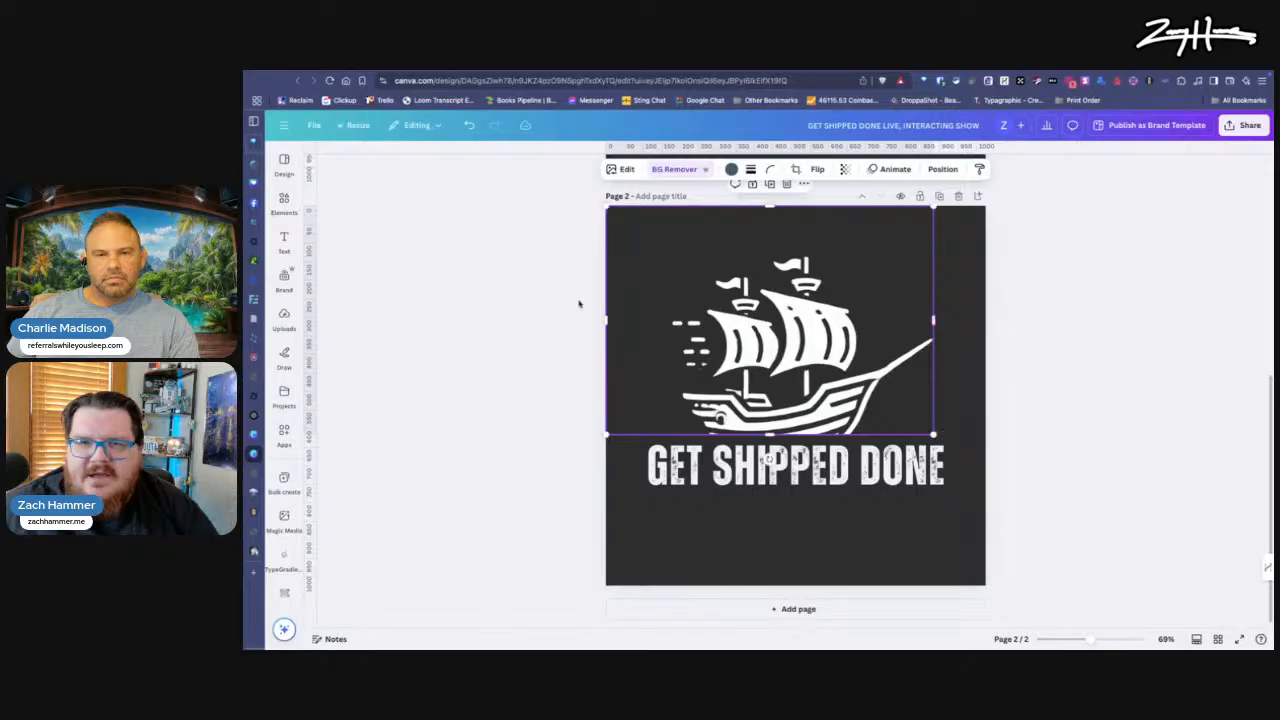
{"action": "left_click_drag", "start_coordinate": [607, 318], "coordinate": [667, 319]}
{"action": "left_click_drag", "start_coordinate": [801, 204], "coordinate": [801, 249]}
{"action": "left_click", "coordinate": [907, 562]}
Step: Scale the ship image down and move it and the "GET SHIPPED DONE" text up so the hull sits on the lettering
{"action": "left_click", "coordinate": [850, 416]}
{"action": "left_click_drag", "start_coordinate": [934, 251], "coordinate": [863, 302]}
{"action": "mouse_move", "coordinate": [777, 382]}
{"action": "left_mouse_down"}
{"action": "mouse_move", "coordinate": [812, 388]}
{"action": "mouse_move", "coordinate": [793, 387]}
{"action": "left_mouse_up"}
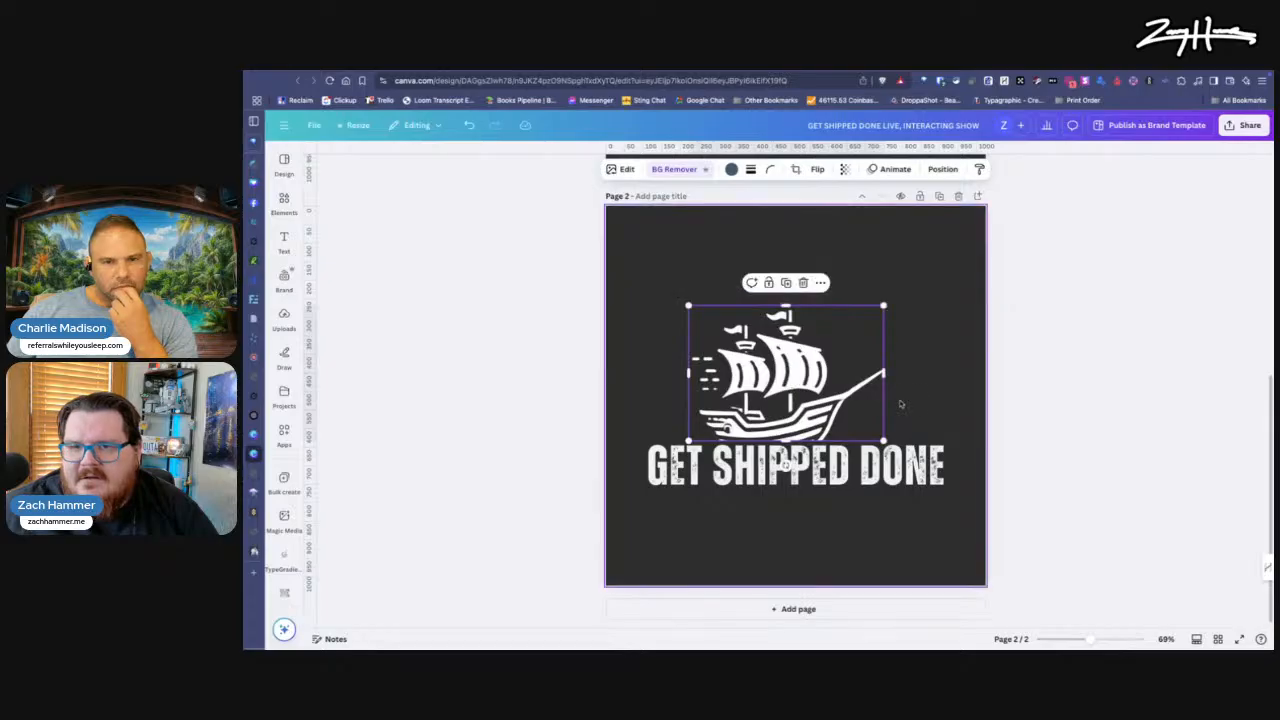
{"action": "left_click_drag", "start_coordinate": [886, 305], "coordinate": [912, 285]}
{"action": "left_click", "coordinate": [905, 488]}
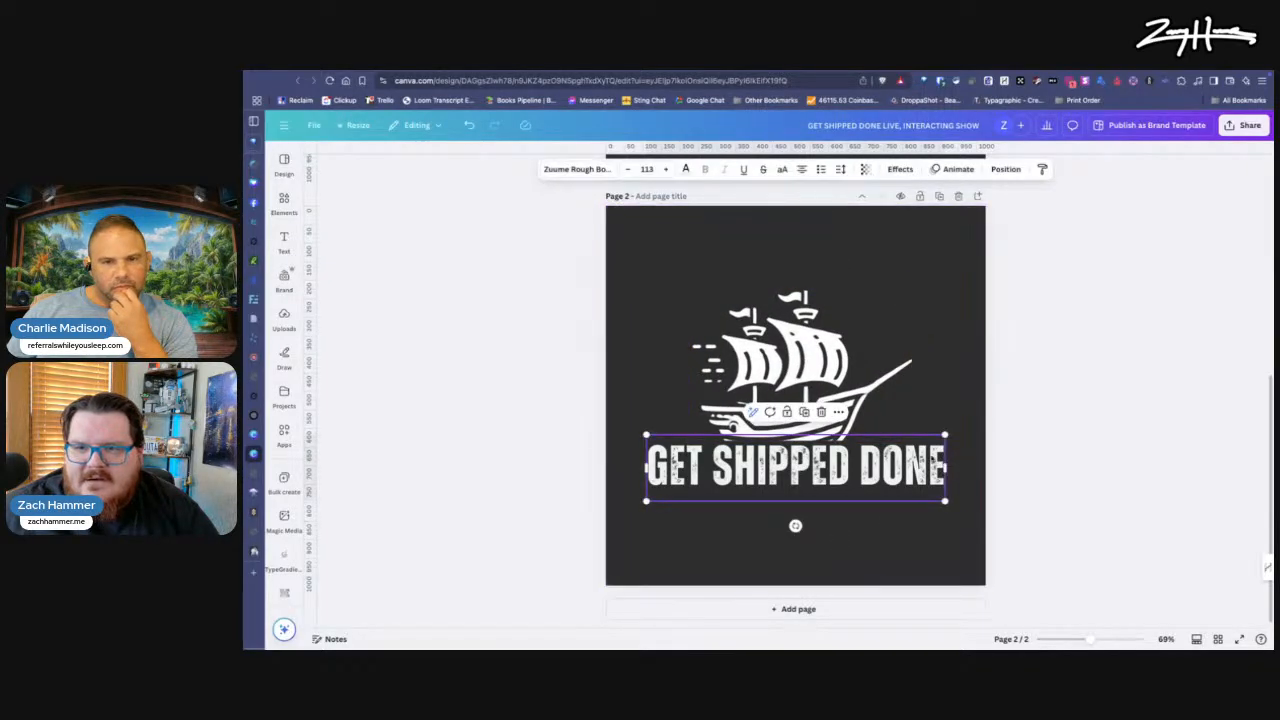
{"action": "left_click_drag", "start_coordinate": [804, 372], "coordinate": [810, 339]}
{"action": "left_click_drag", "start_coordinate": [851, 459], "coordinate": [852, 433]}
Step: Search the fonts for Bebas, try Bebas Neue Cyrillic and set the "GET SHIPPED DONE" text in Bebas Neue Bold
{"action": "left_click", "coordinate": [740, 482]}
{"action": "double_click", "coordinate": [876, 450]}
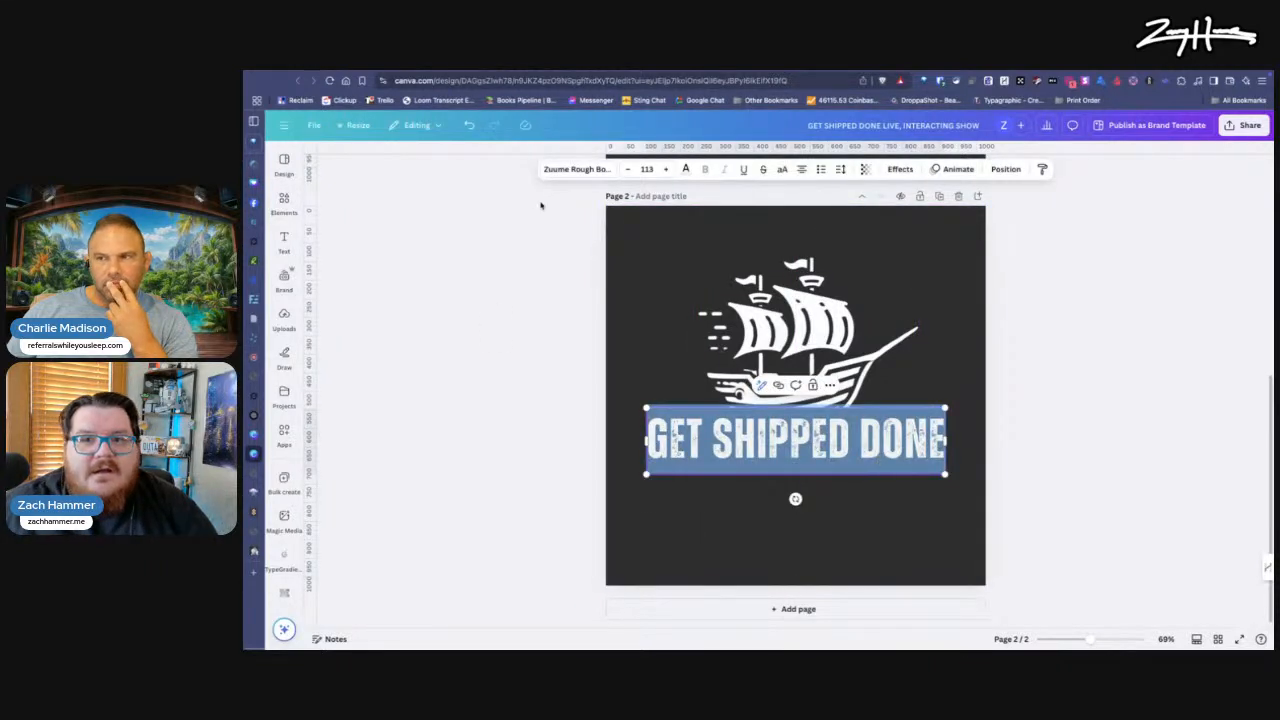
{"action": "left_click", "coordinate": [594, 171]}
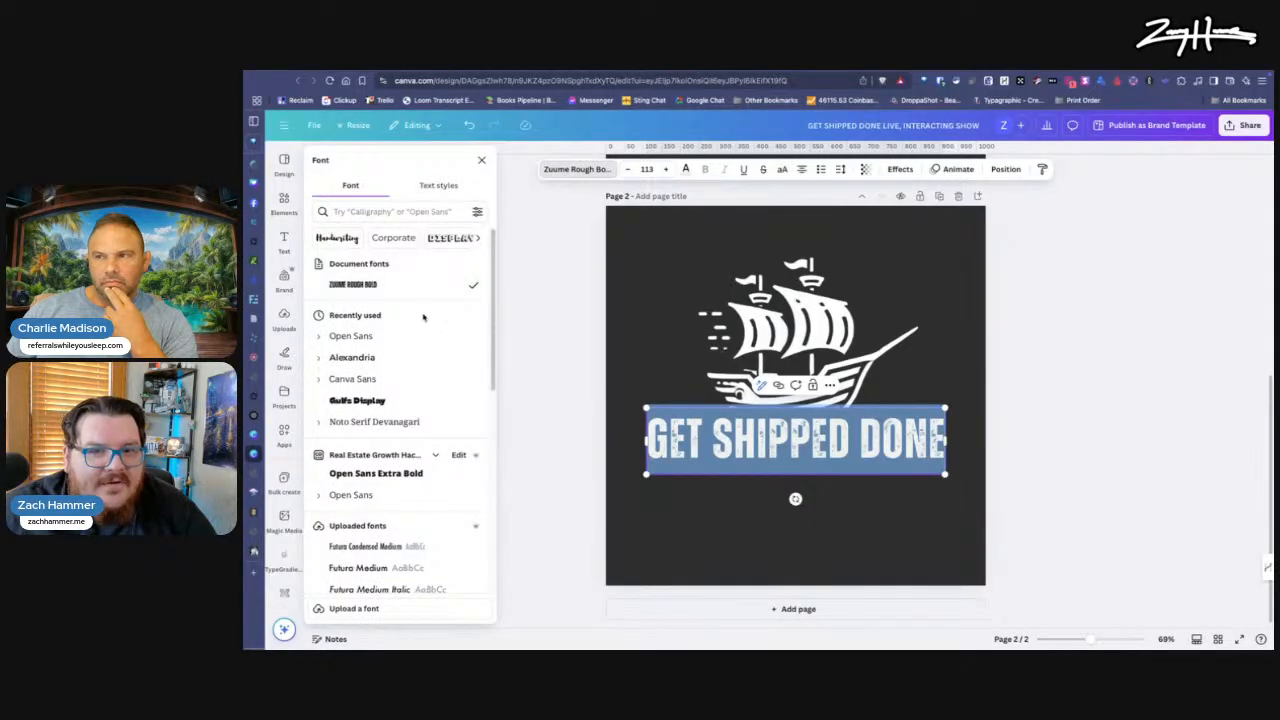
{"action": "left_click", "coordinate": [393, 211]}
{"action": "type", "text": "Bebas"}
{"action": "key", "text": "Return"}
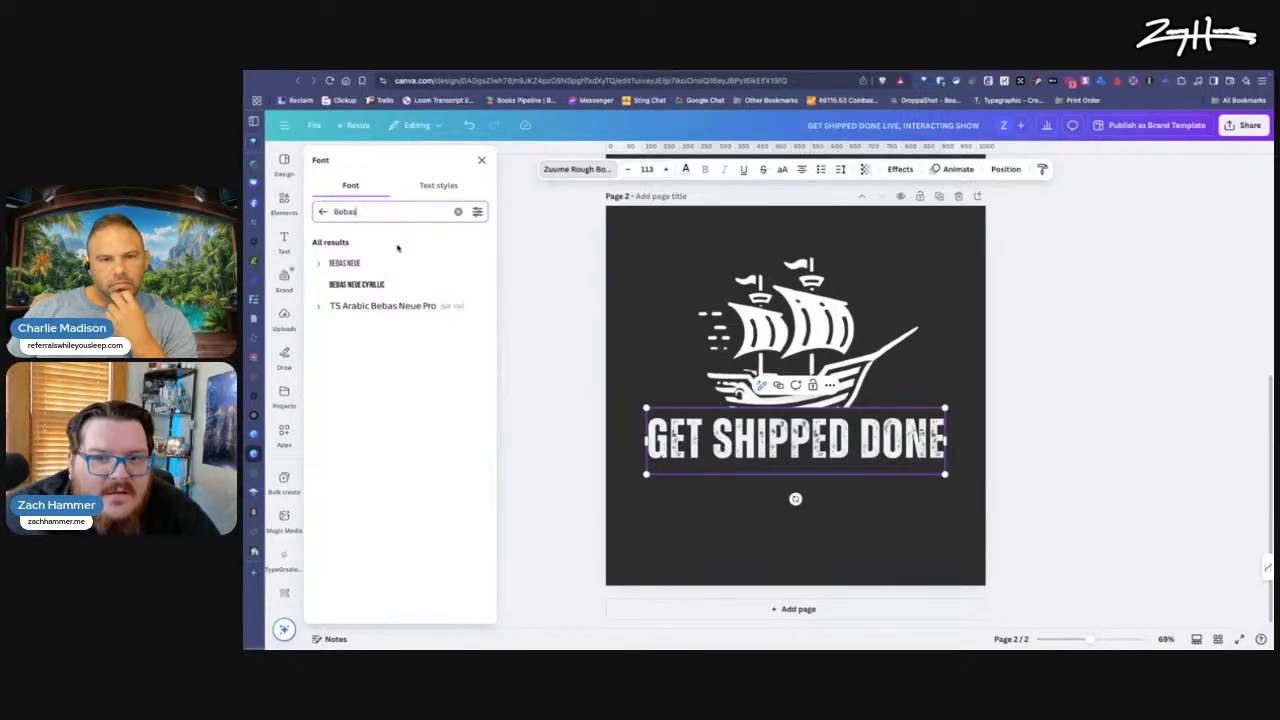
{"action": "left_click", "coordinate": [378, 285]}
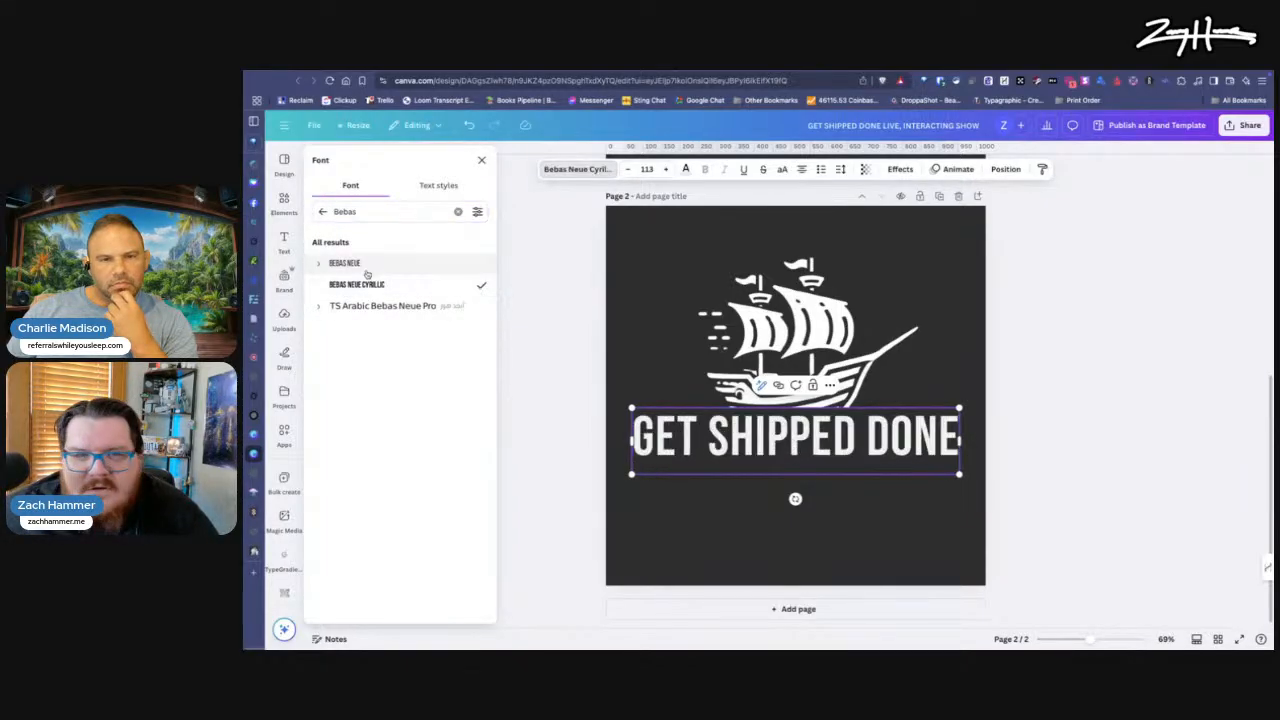
{"action": "left_click", "coordinate": [349, 262]}
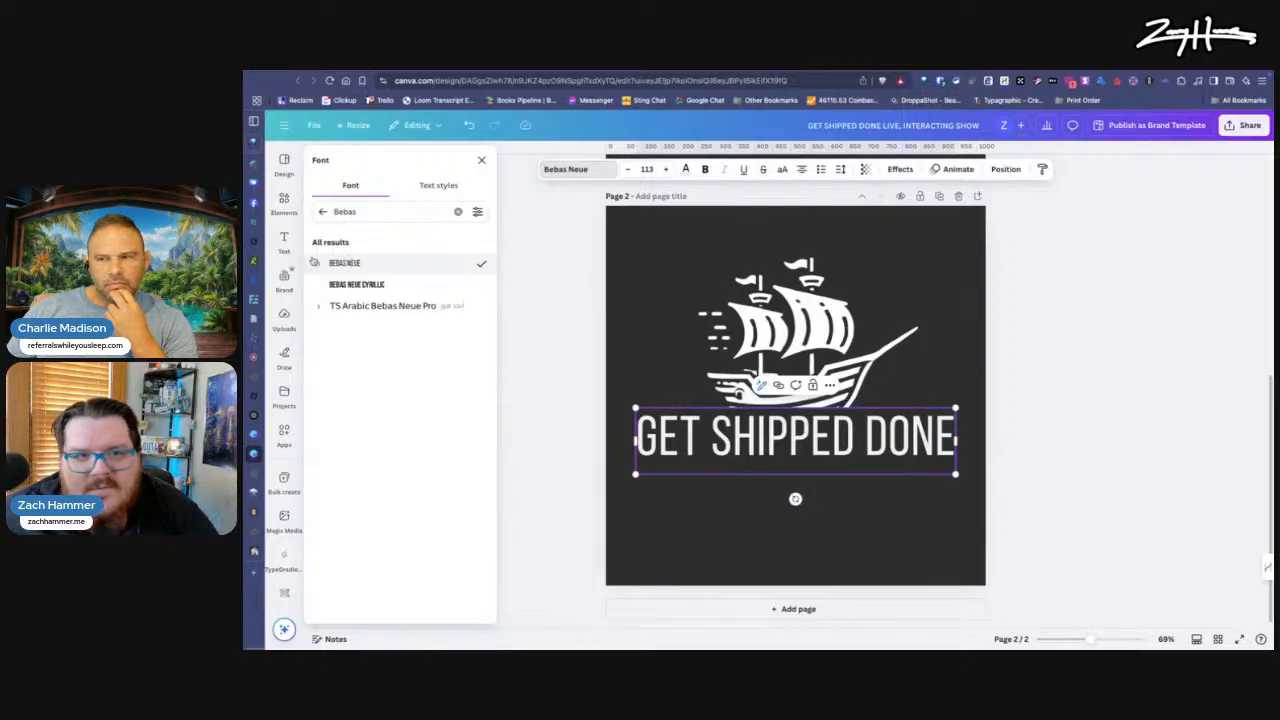
{"action": "left_click", "coordinate": [318, 264]}
{"action": "left_click", "coordinate": [345, 305]}
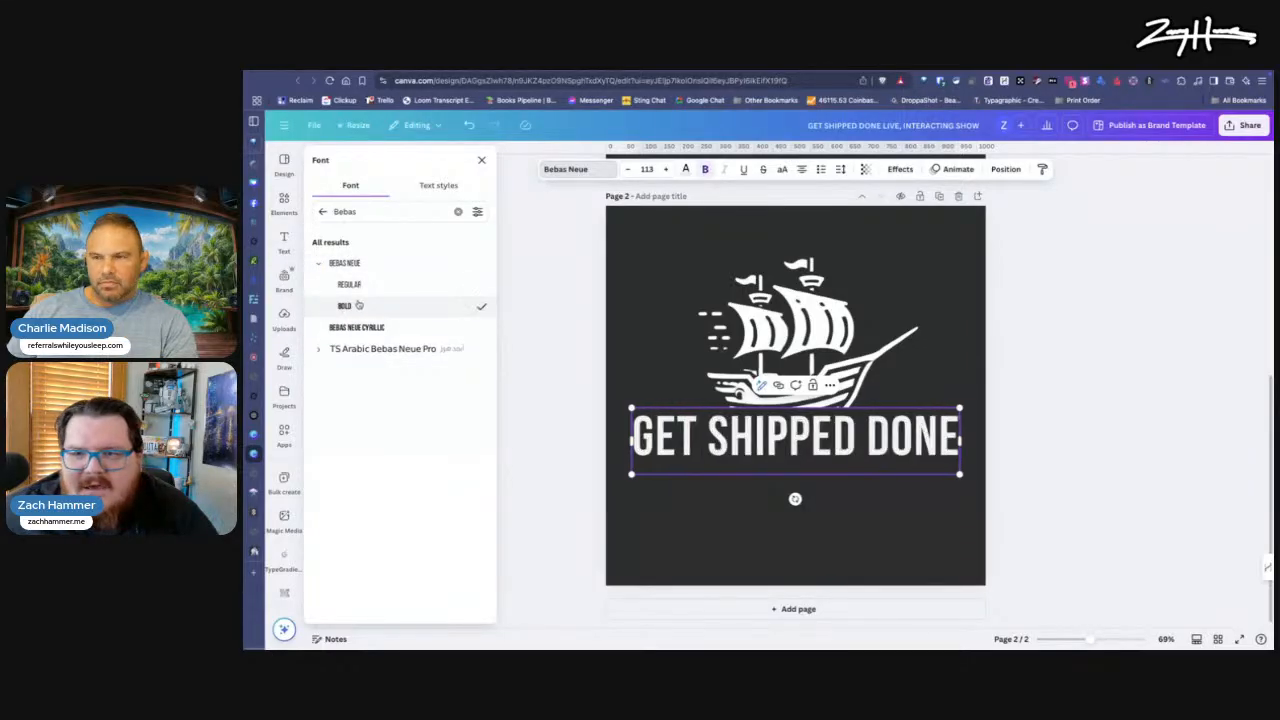
Step: Switch to ChatGPT, examine the original "GET SHIPPED DONE" logo image enlarged for comparison, and return to the Canva design
{"action": "scroll", "coordinate": [886, 335], "scroll_direction": "up", "scroll_amount": 5}
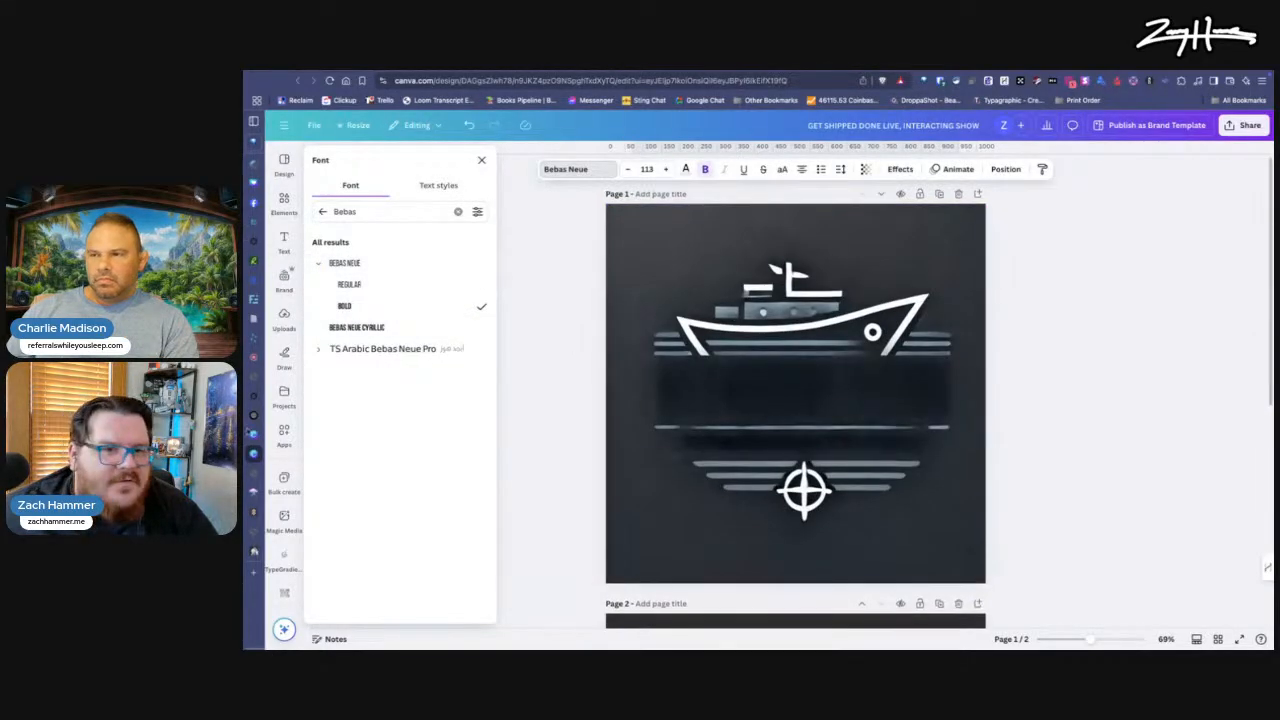
{"action": "mouse_move", "coordinate": [271, 483]}
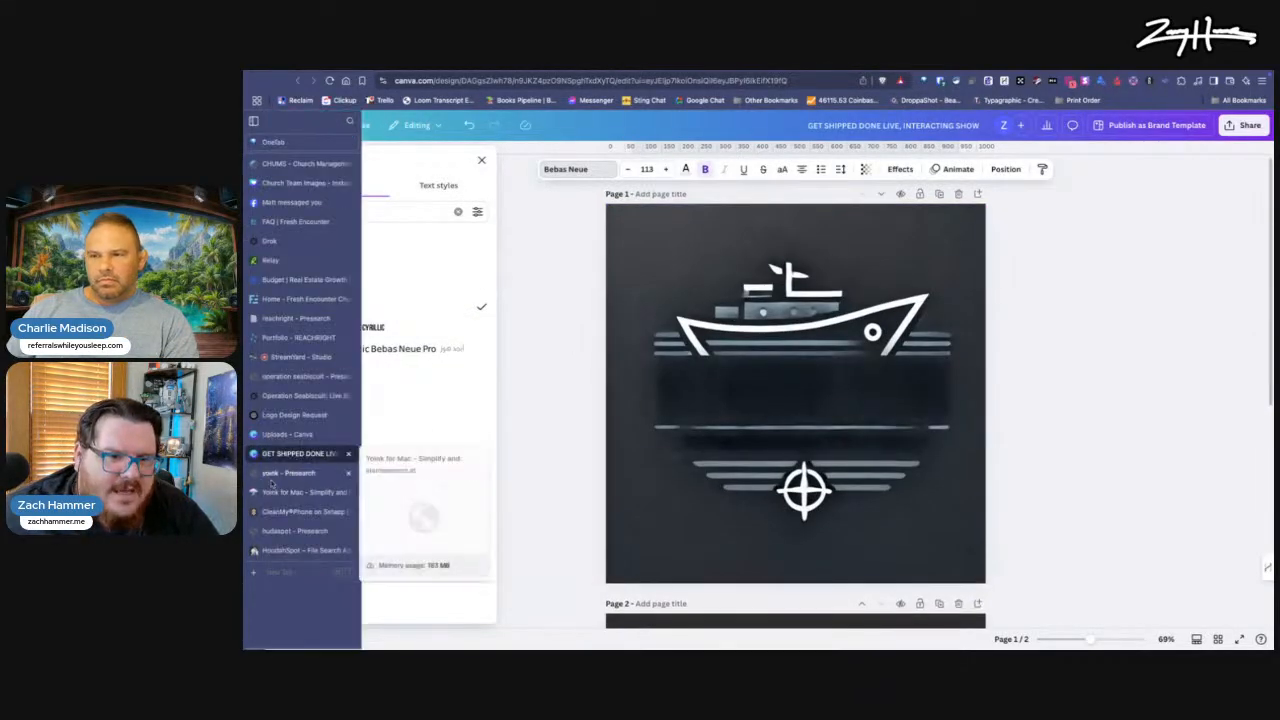
{"action": "left_click", "coordinate": [293, 414]}
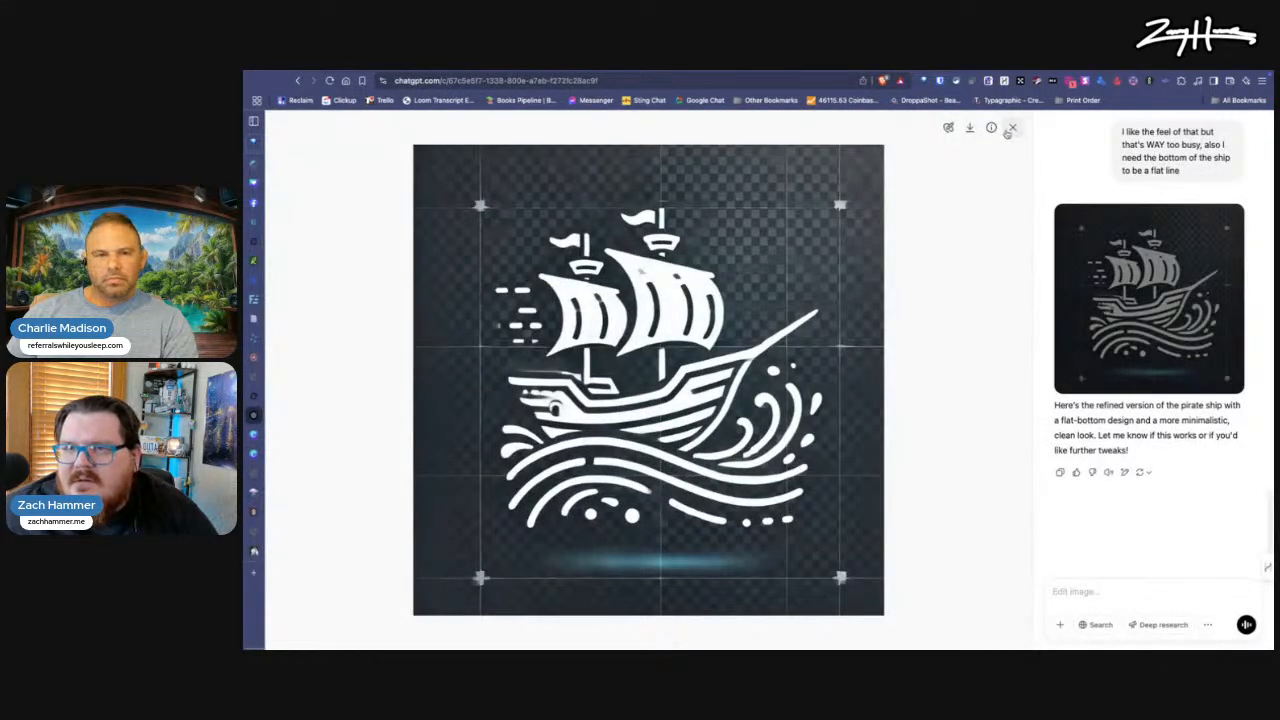
{"action": "left_click", "coordinate": [1012, 128]}
{"action": "scroll", "coordinate": [838, 552], "scroll_direction": "up", "scroll_amount": 6}
{"action": "scroll", "coordinate": [838, 552], "scroll_direction": "up", "scroll_amount": 5}
{"action": "left_click", "coordinate": [743, 284]}
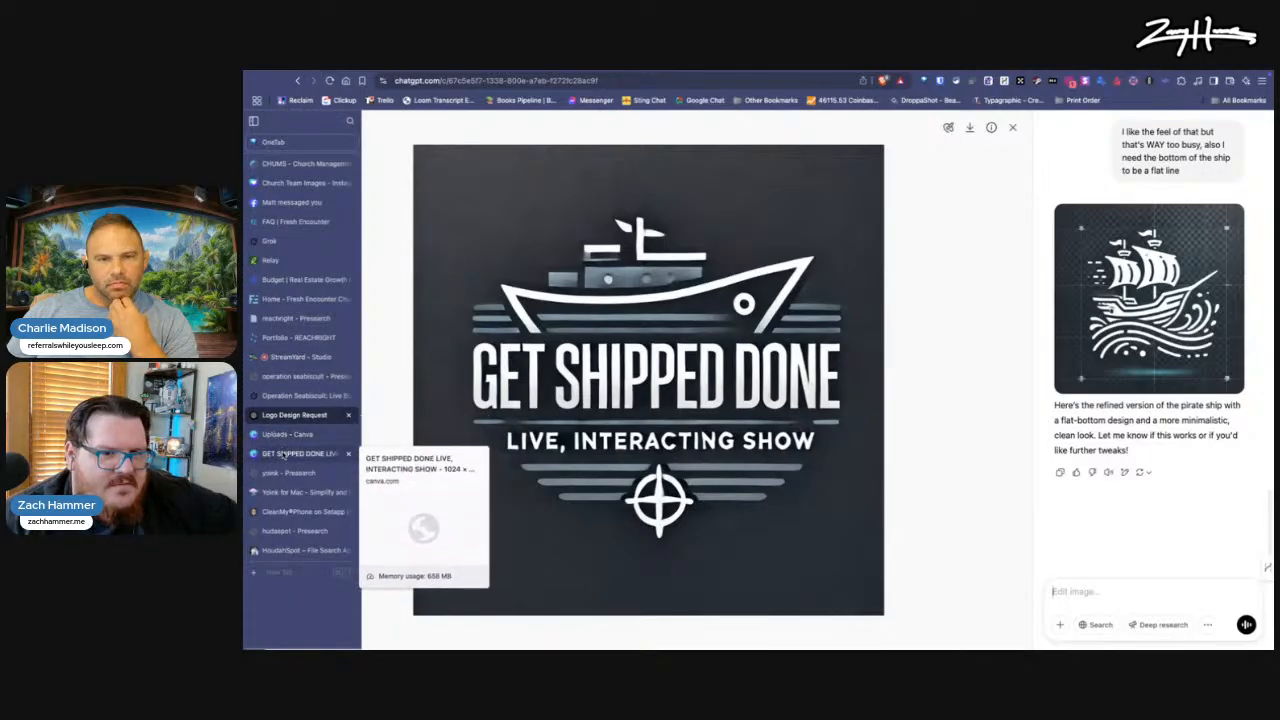
{"action": "left_click", "coordinate": [330, 415]}
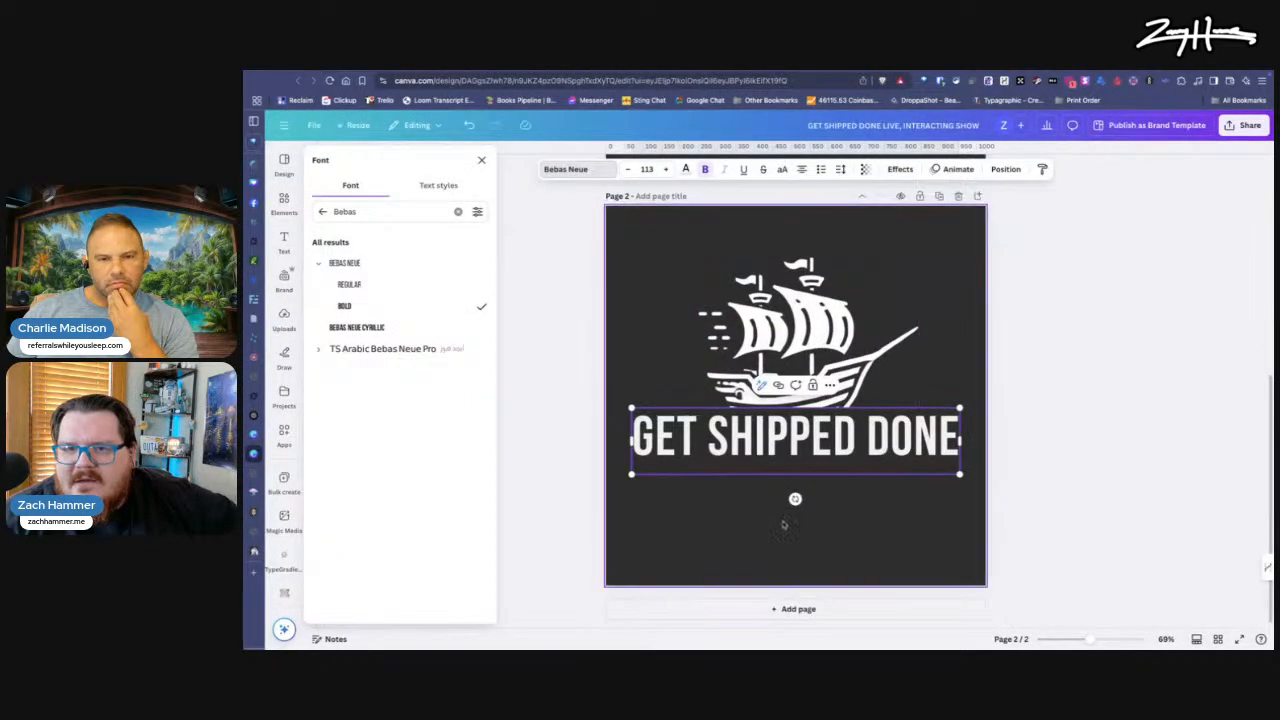
Step: Enlarge the ship image on page 2 to nearly the text's width, letting the hull overlap the lettering
{"action": "left_click", "coordinate": [758, 324]}
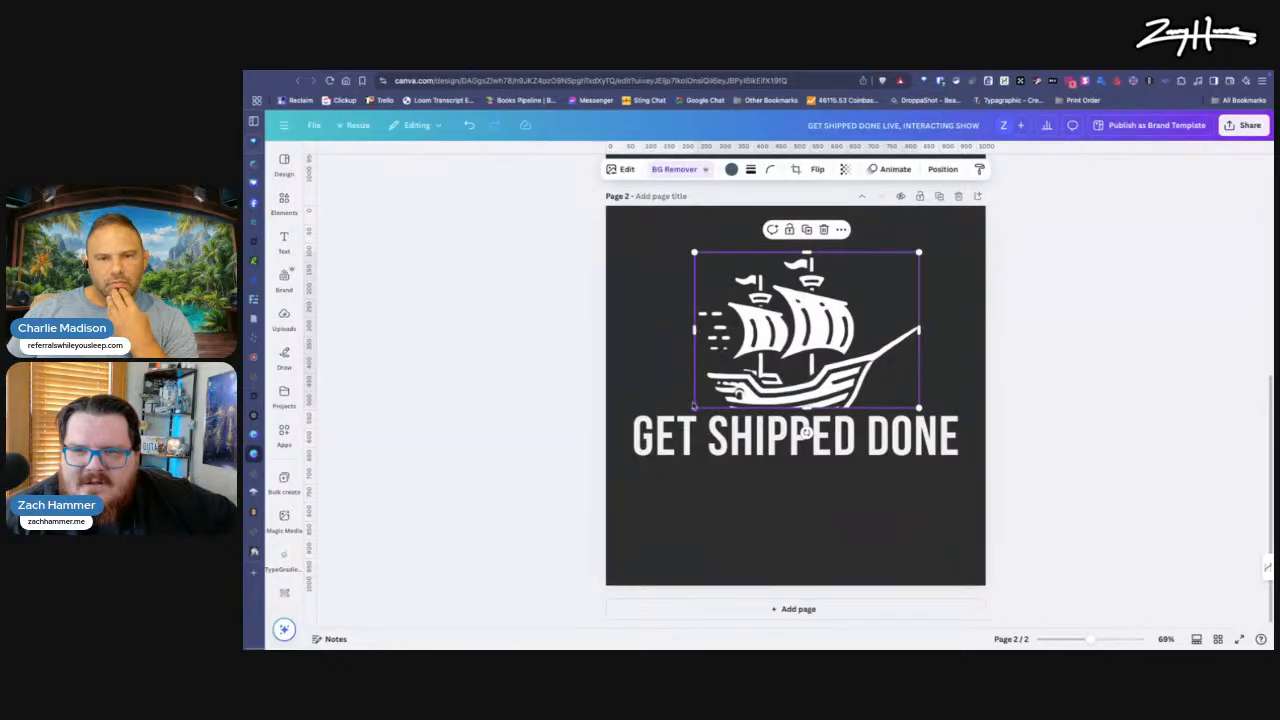
{"action": "left_click_drag", "start_coordinate": [694, 407], "coordinate": [647, 441]}
{"action": "left_click_drag", "start_coordinate": [846, 382], "coordinate": [852, 381]}
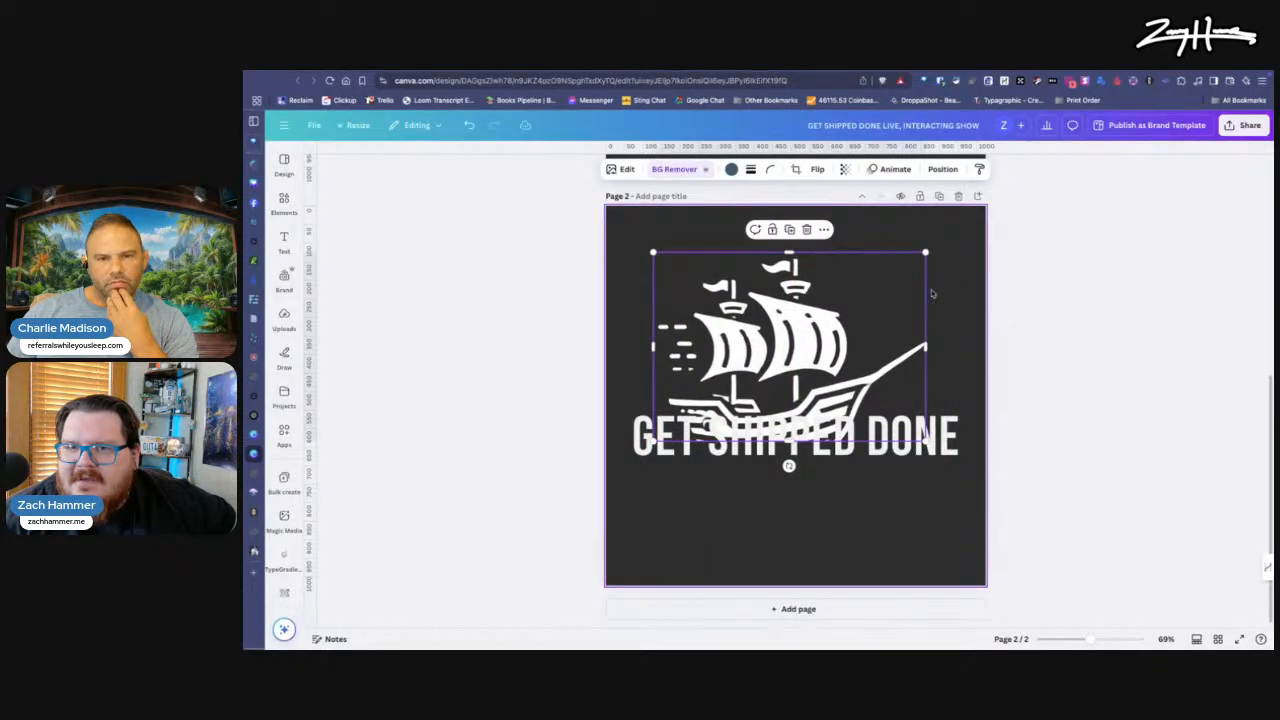
{"action": "left_click_drag", "start_coordinate": [925, 253], "coordinate": [948, 239]}
Step: Crop the ship image from below with the Freeform ratio so the hull ends in a flat line just above its keel
{"action": "double_click", "coordinate": [832, 386]}
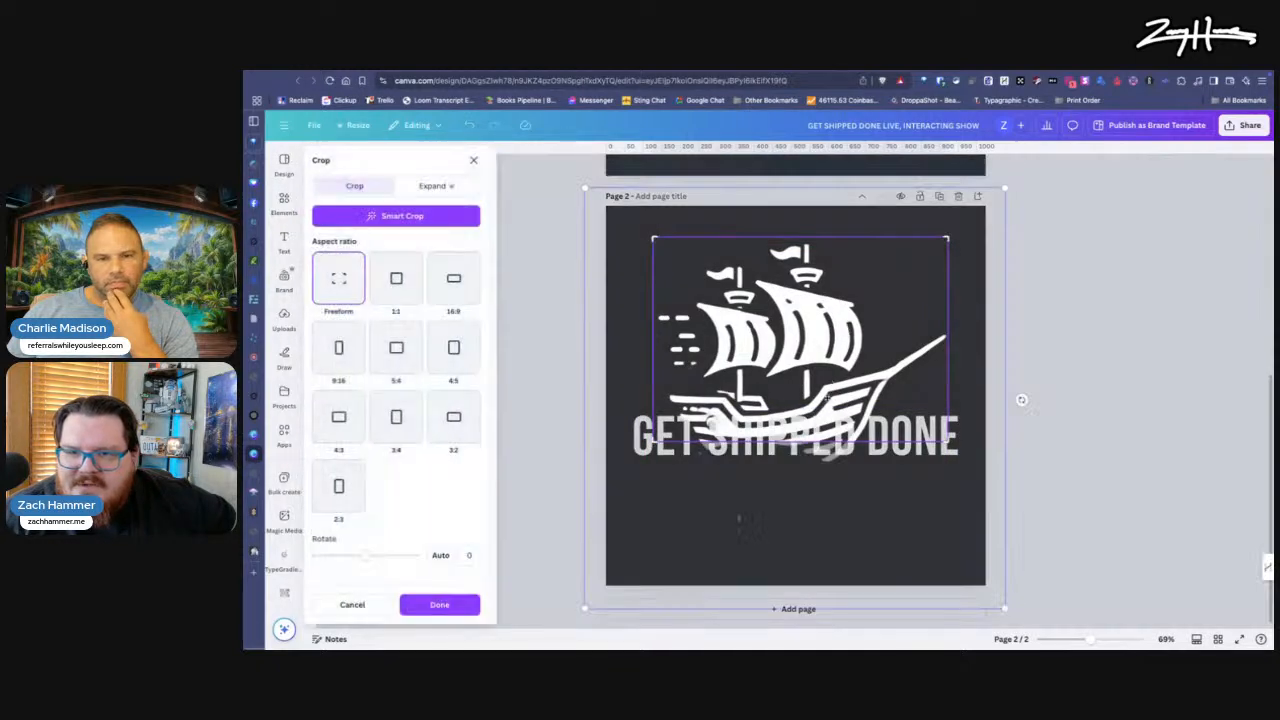
{"action": "left_click_drag", "start_coordinate": [942, 438], "coordinate": [942, 411]}
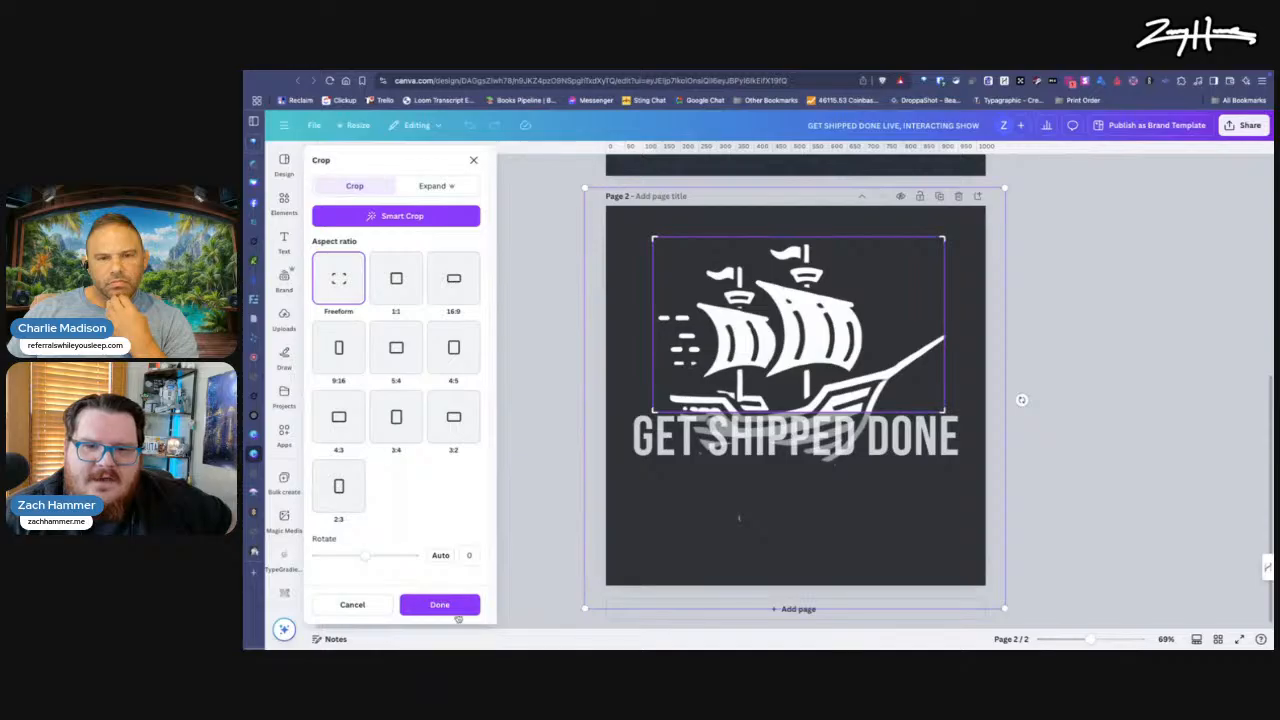
{"action": "left_click", "coordinate": [450, 606]}
{"action": "double_click", "coordinate": [753, 527]}
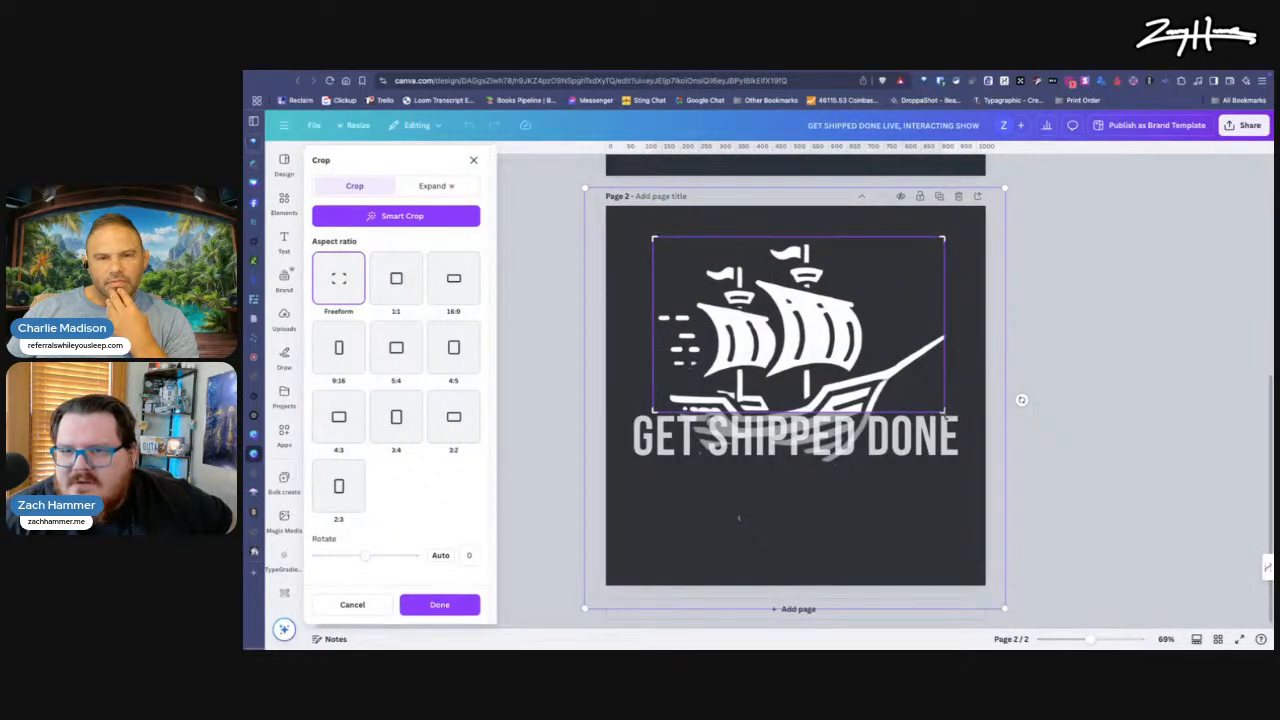
{"action": "left_click_drag", "start_coordinate": [944, 411], "coordinate": [946, 430]}
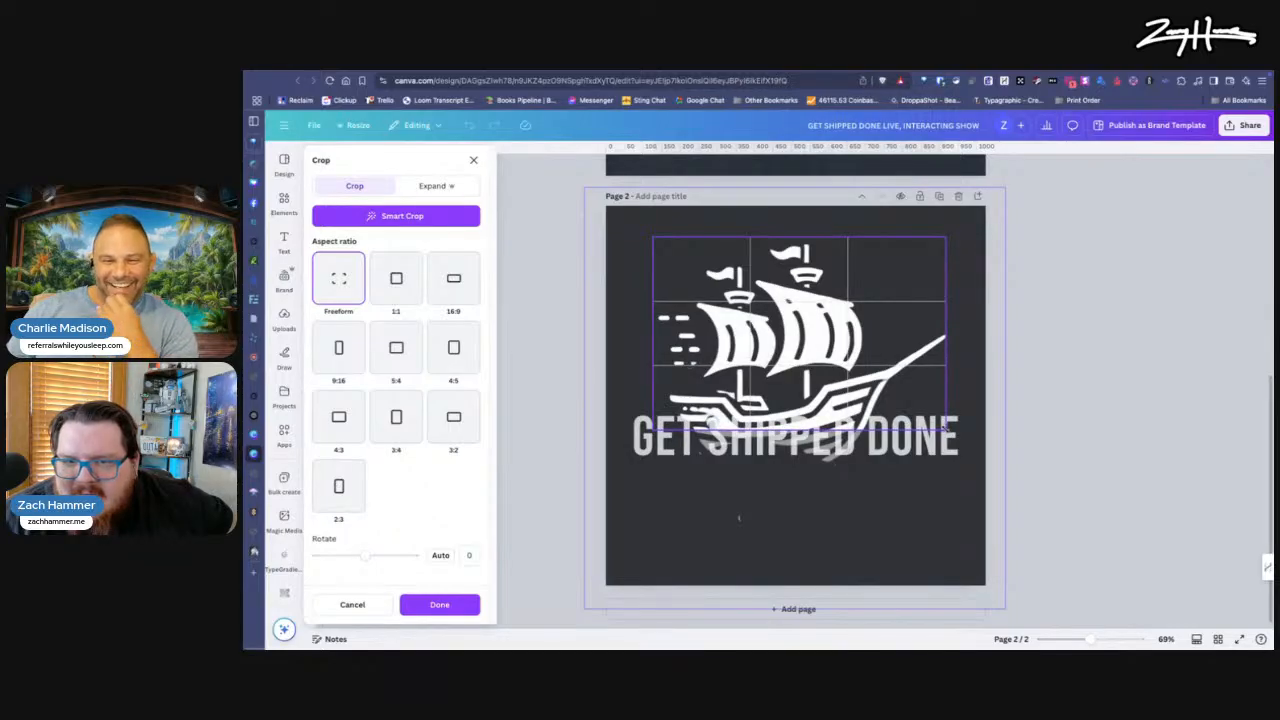
{"action": "left_click_drag", "start_coordinate": [946, 430], "coordinate": [946, 430]}
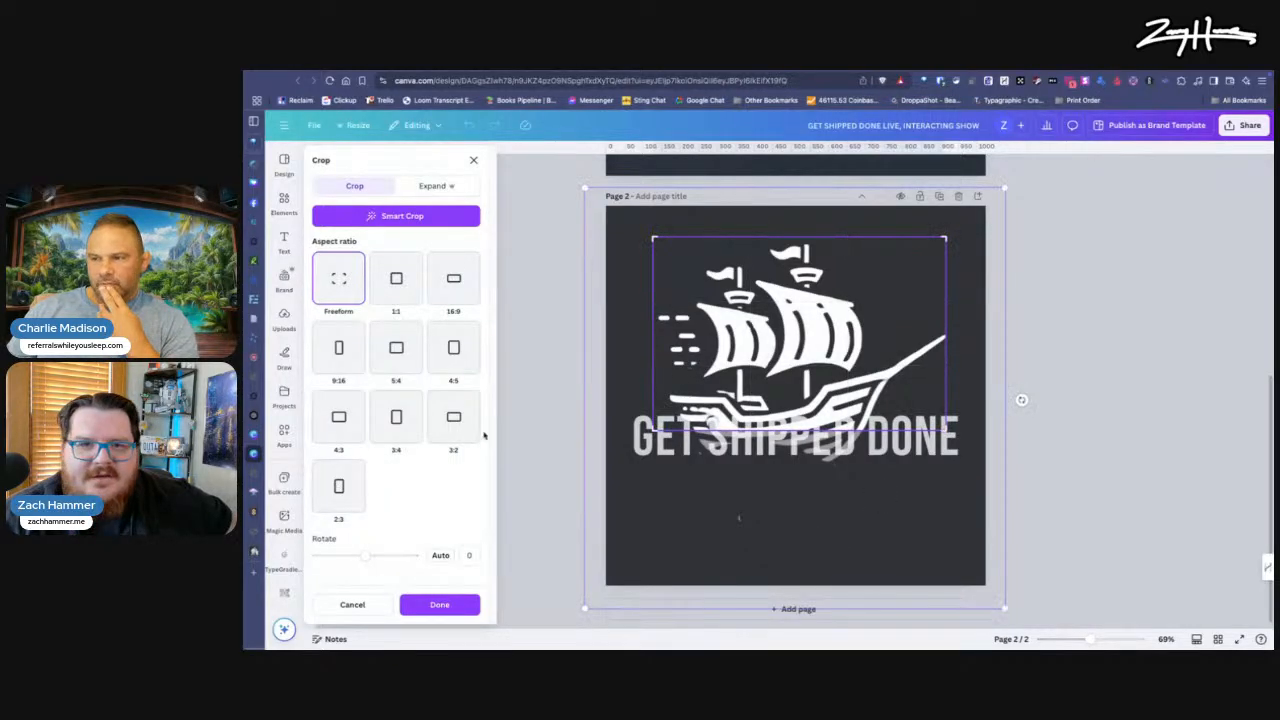
{"action": "left_click", "coordinate": [438, 604]}
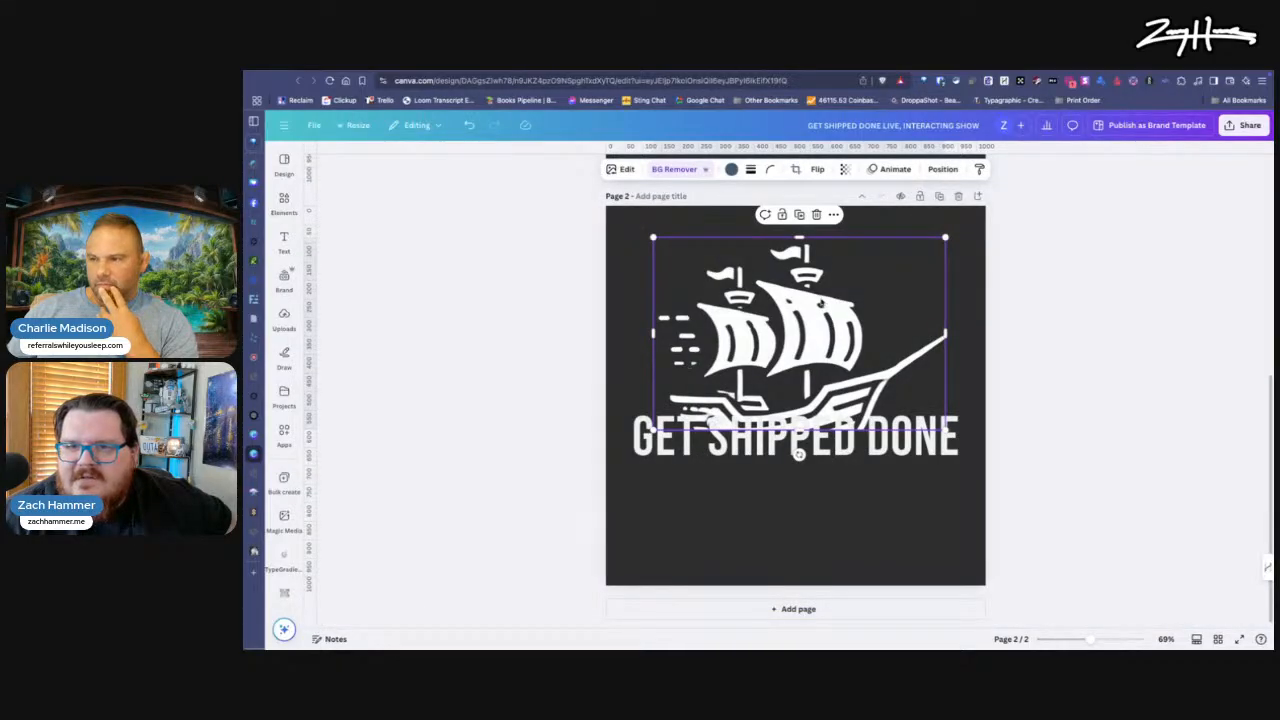
Step: Move the cropped ship up so its flat hull edge rests just above the "GET SHIPPED DONE" text
{"action": "left_click_drag", "start_coordinate": [799, 453], "coordinate": [800, 434]}
{"action": "left_click_drag", "start_coordinate": [823, 281], "coordinate": [823, 281]}
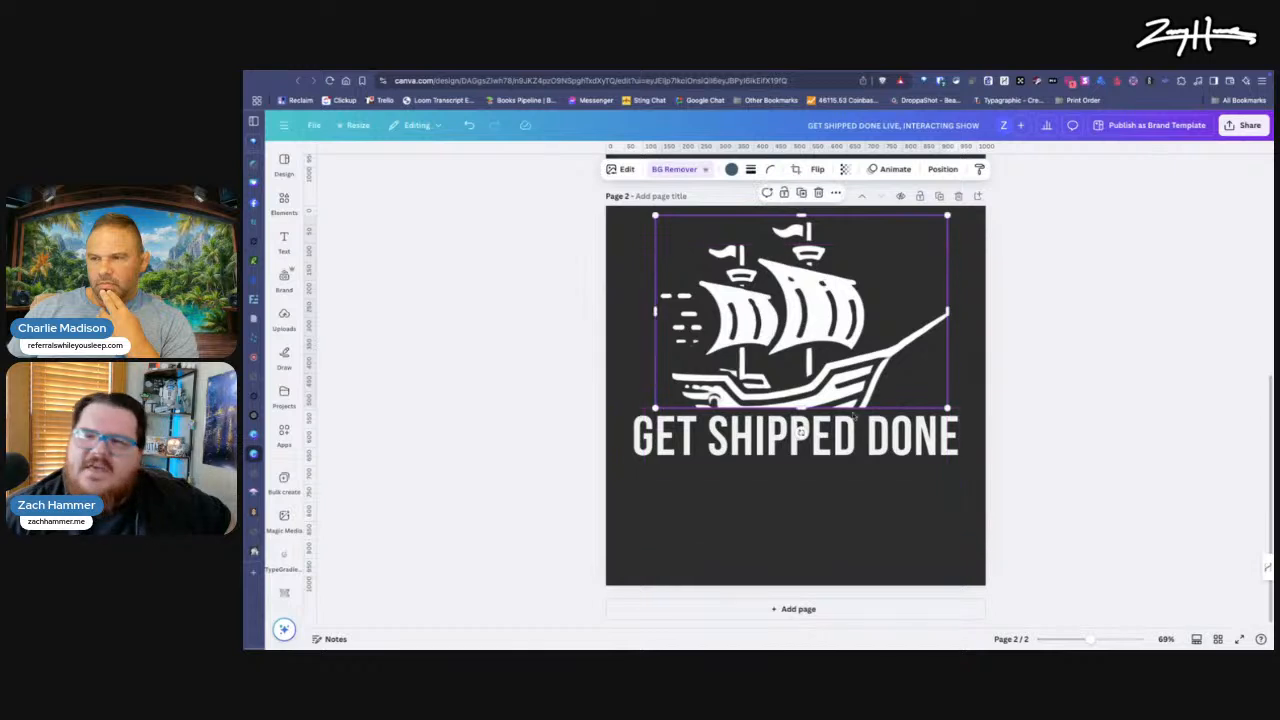
{"action": "left_click", "coordinate": [849, 530]}
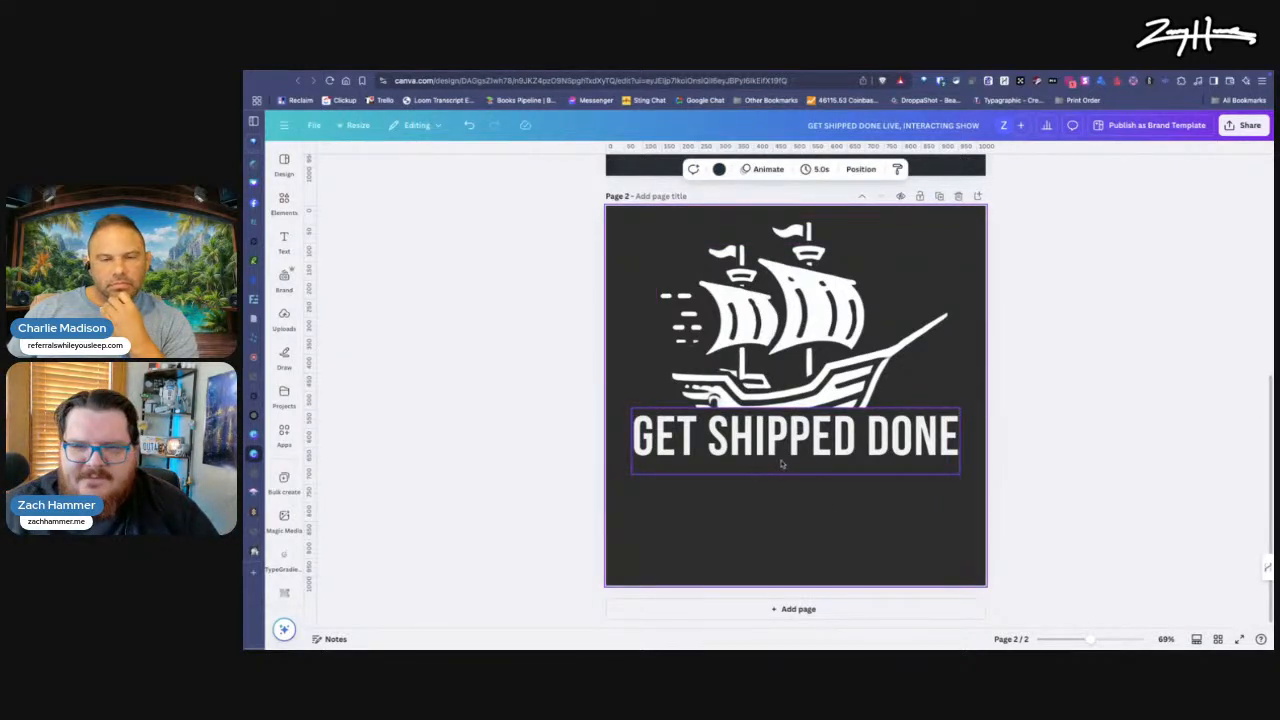
Step: Search the fonts for "Condensed" to restyle the "GET SHIPPED DONE" text on page 2
{"action": "left_click", "coordinate": [817, 462]}
{"action": "left_click", "coordinate": [568, 170]}
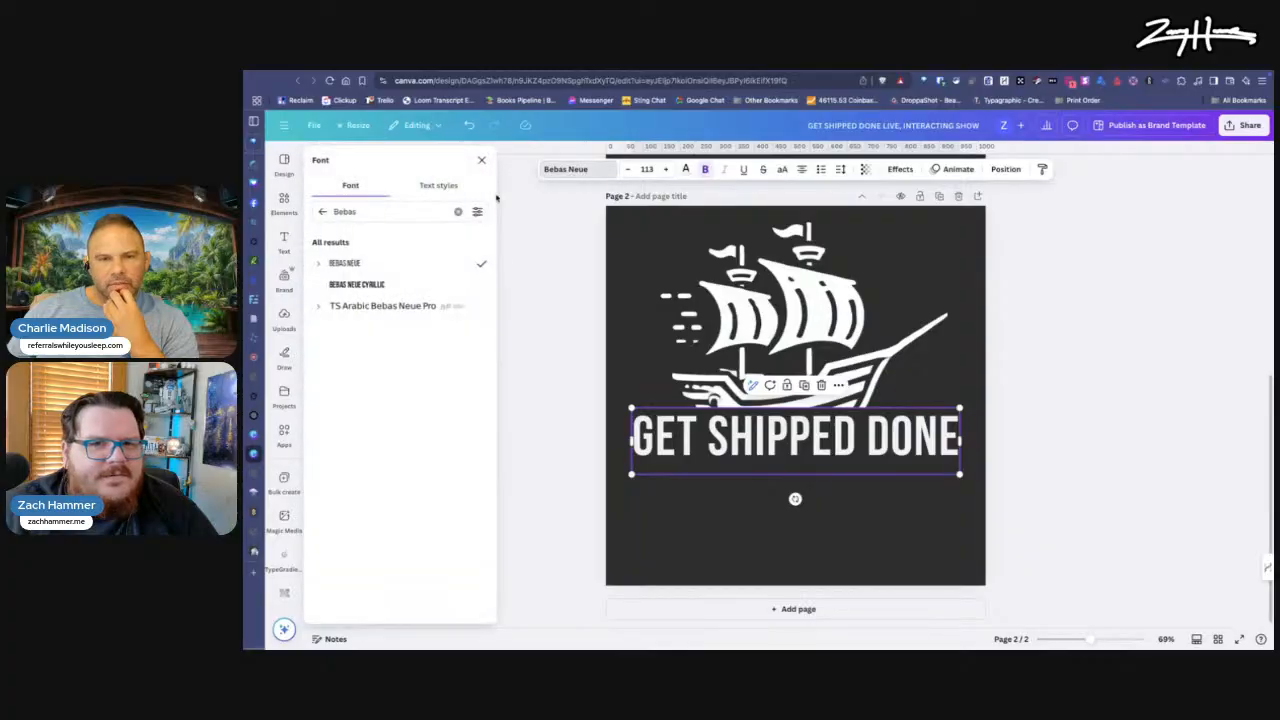
{"action": "left_click", "coordinate": [382, 212]}
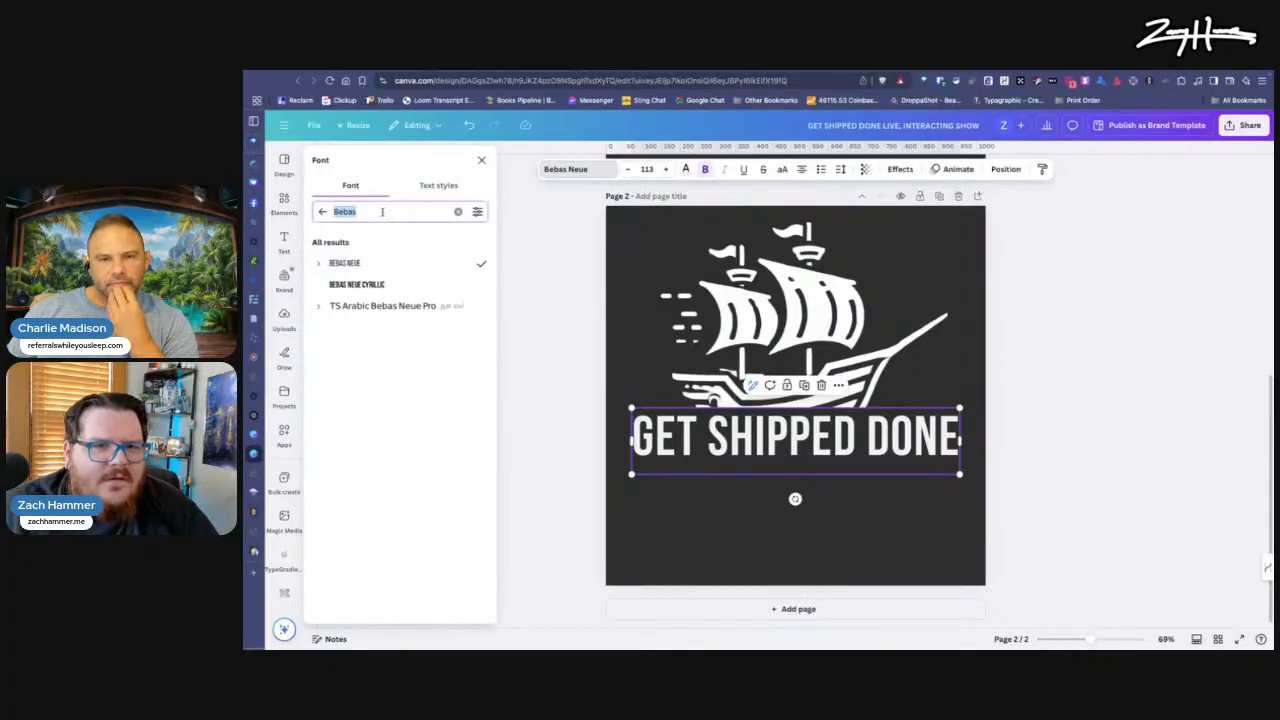
{"action": "left_click", "coordinate": [459, 211]}
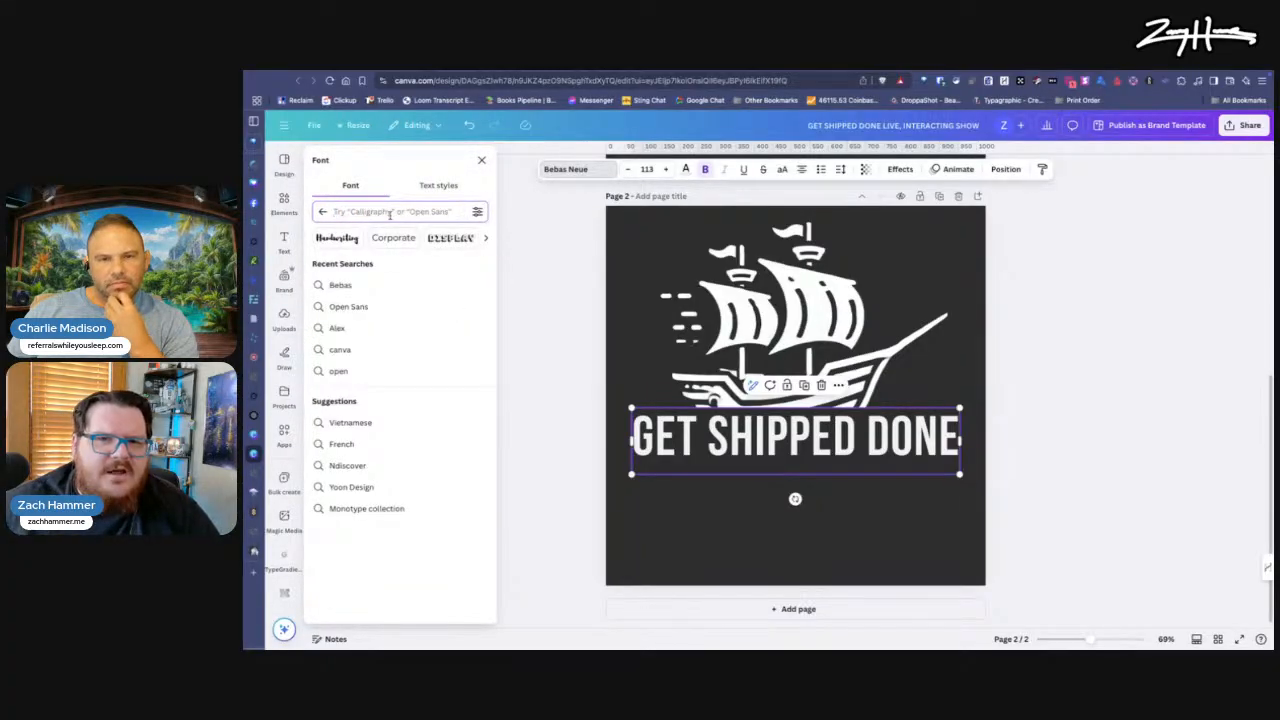
{"action": "type", "text": "narrow"}
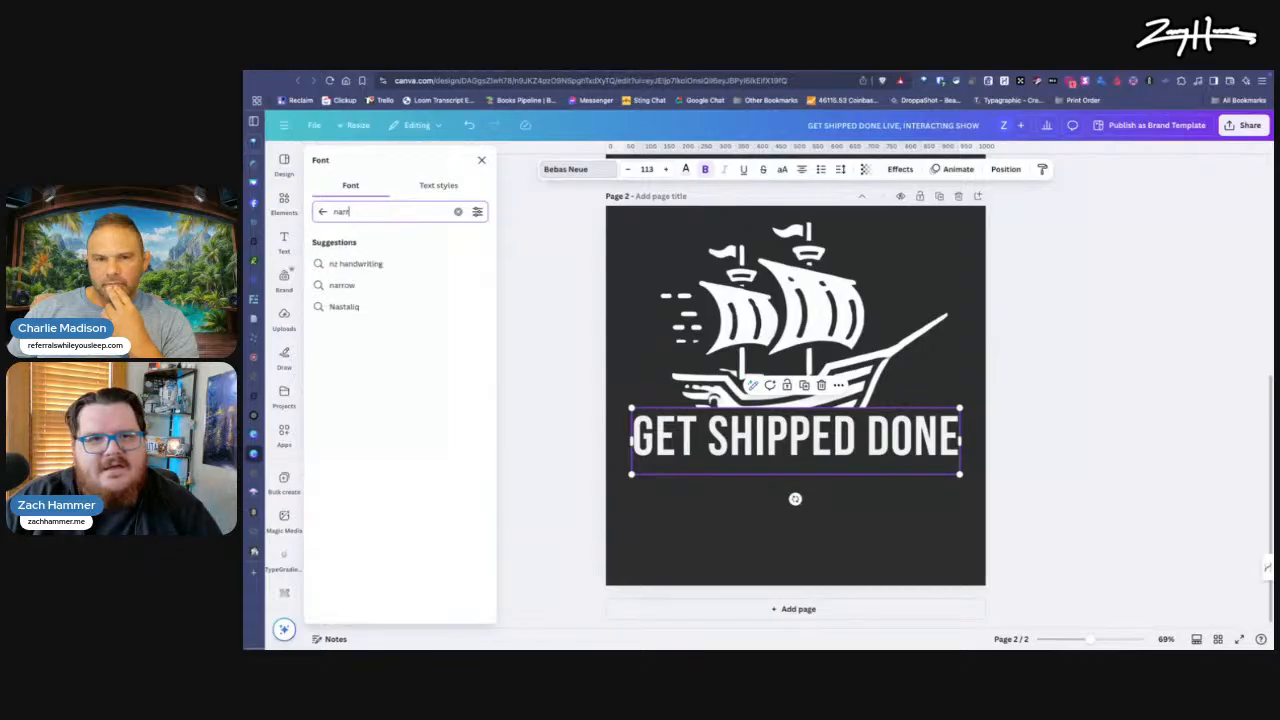
{"action": "double_click", "coordinate": [390, 212]}
{"action": "type", "text": "Condesde"}
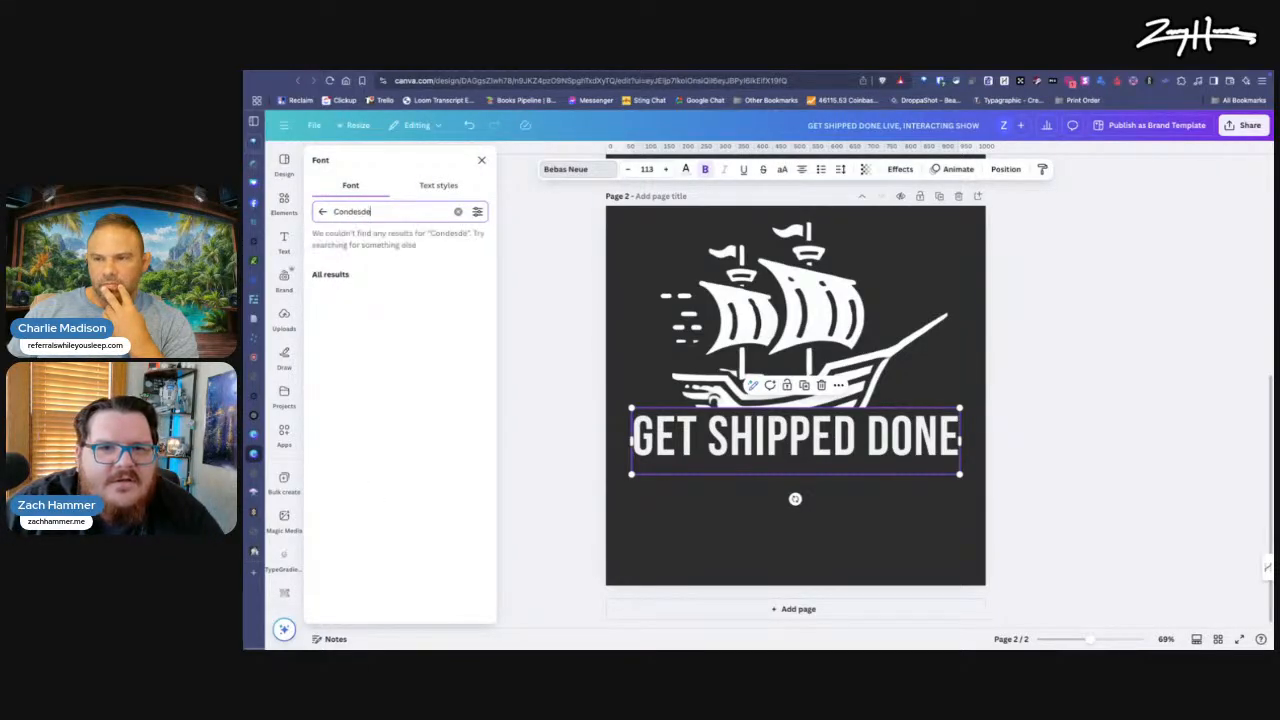
{"action": "key", "text": "BackSpace"}
{"action": "key", "text": "BackSpace"}
{"action": "key", "text": "BackSpace"}
{"action": "type", "text": "nsed"}
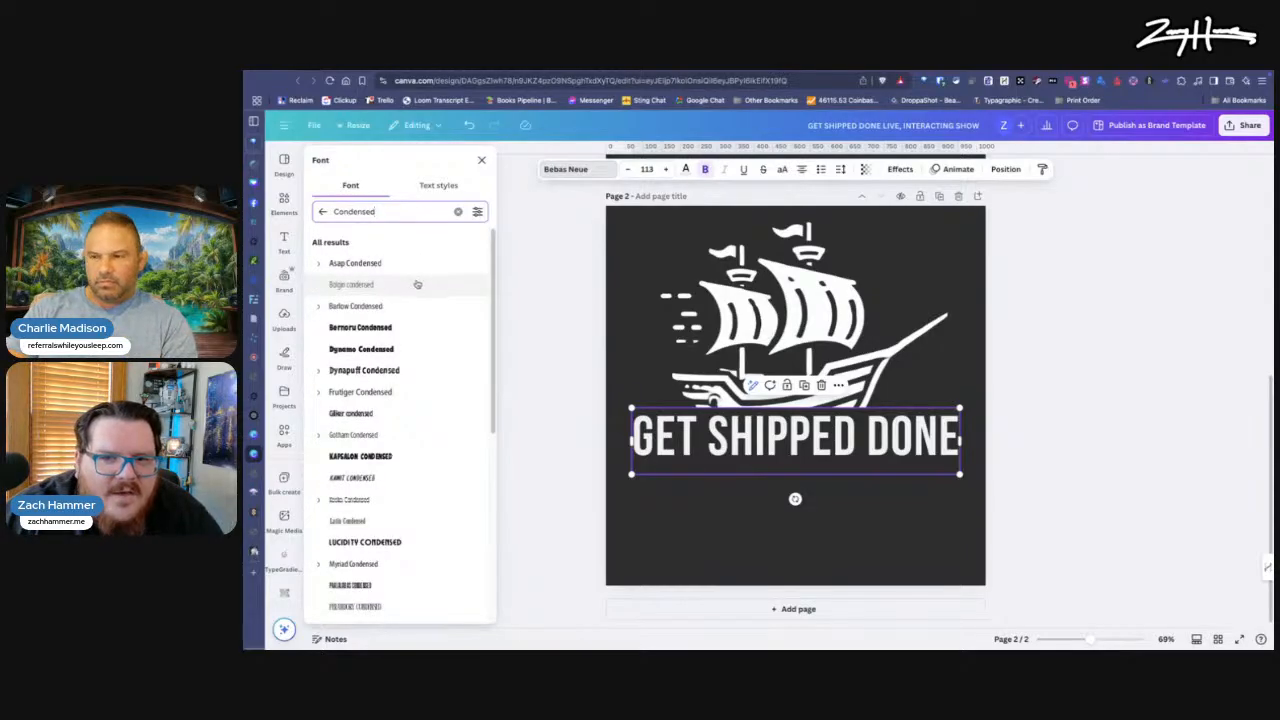
Step: Try the Barlow Condensed and Lucidity Condensed fonts on the "GET SHIPPED DONE" text
{"action": "left_click", "coordinate": [398, 307]}
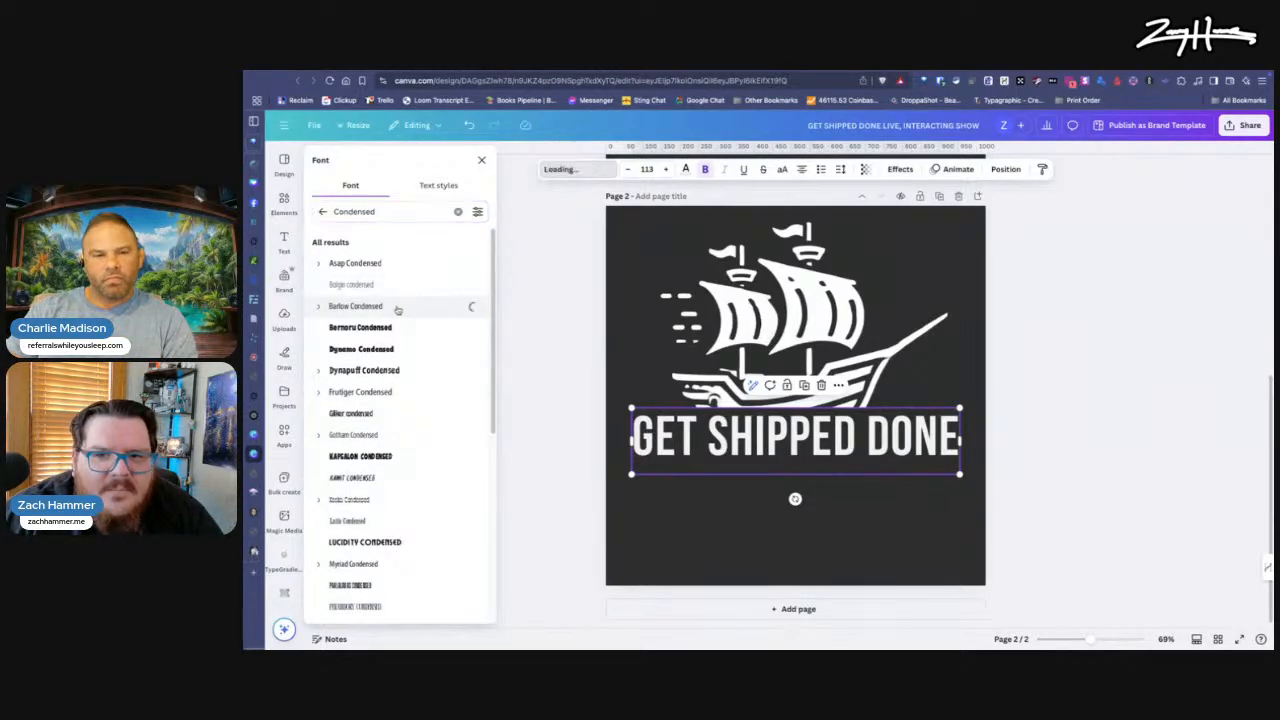
{"action": "left_click", "coordinate": [319, 307]}
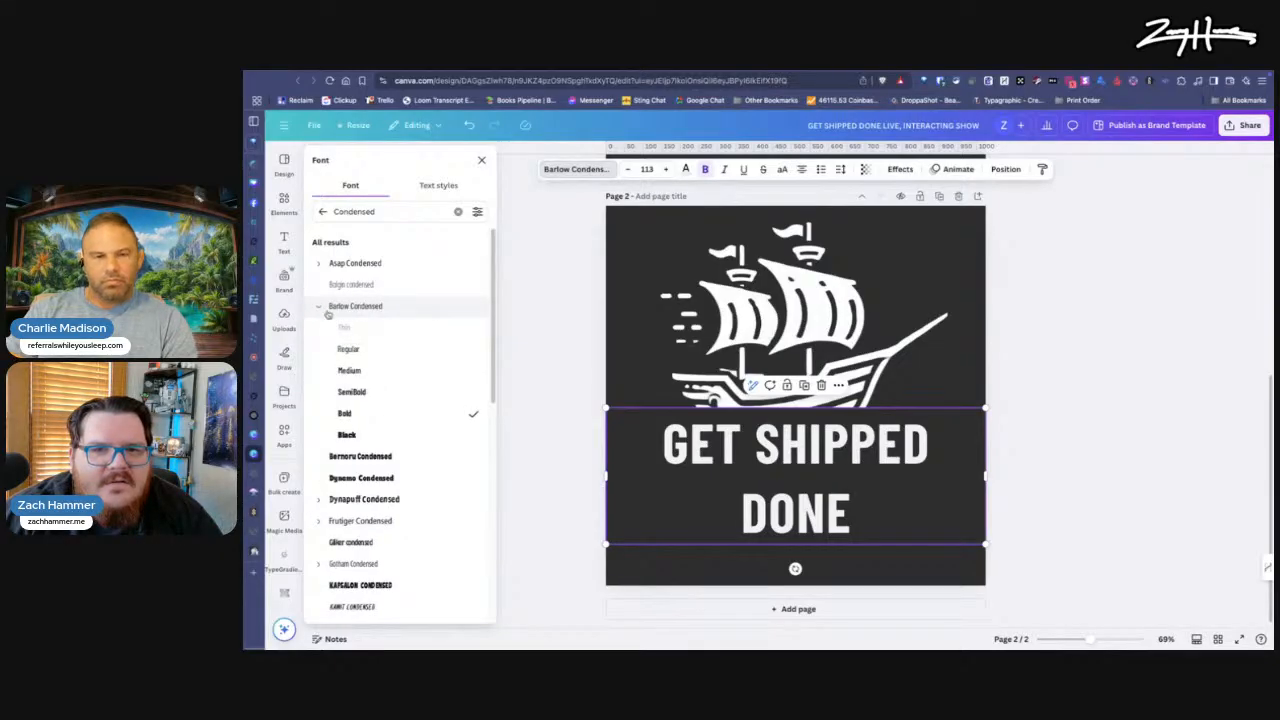
{"action": "left_click", "coordinate": [321, 309]}
{"action": "scroll", "coordinate": [367, 349], "scroll_direction": "down", "scroll_amount": 1}
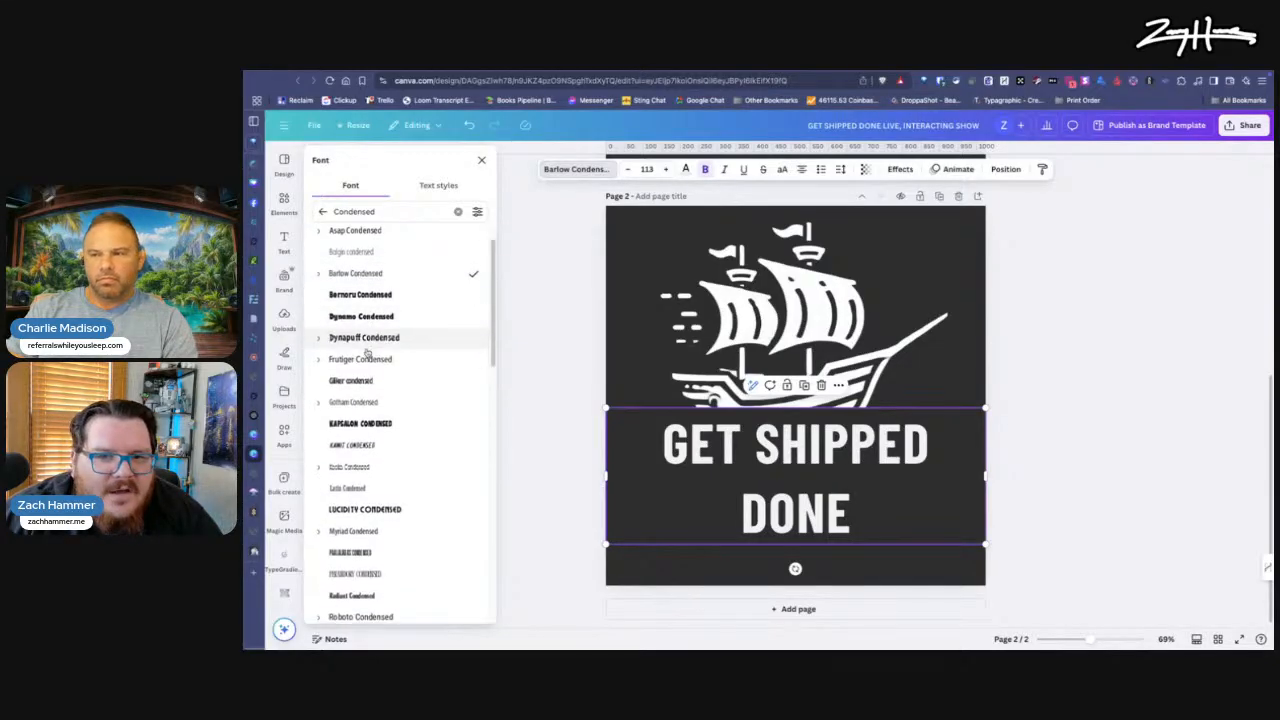
{"action": "scroll", "coordinate": [386, 364], "scroll_direction": "down", "scroll_amount": 2}
{"action": "scroll", "coordinate": [387, 368], "scroll_direction": "down", "scroll_amount": 2}
{"action": "left_click", "coordinate": [390, 370]}
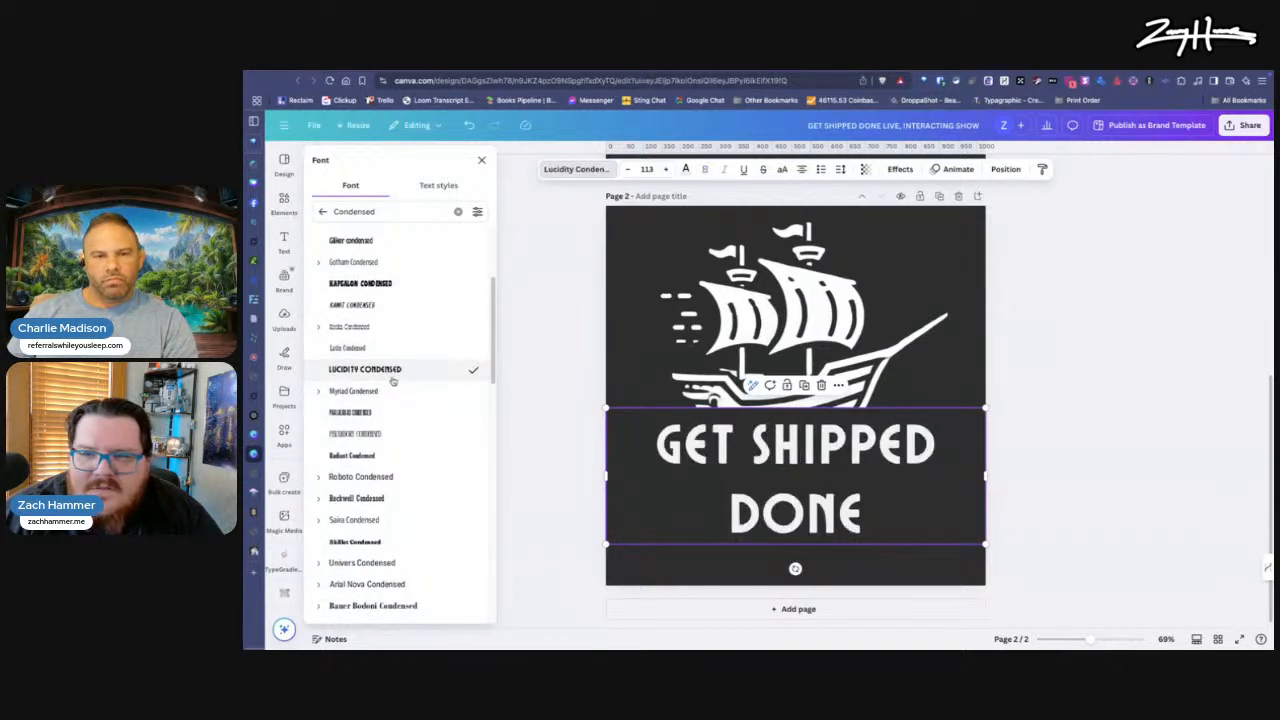
Step: Set the text in the Paalalabas Condensed font and enlarge it to about size 179, spanning nearly the page's width
{"action": "scroll", "coordinate": [394, 385], "scroll_direction": "down", "scroll_amount": 1}
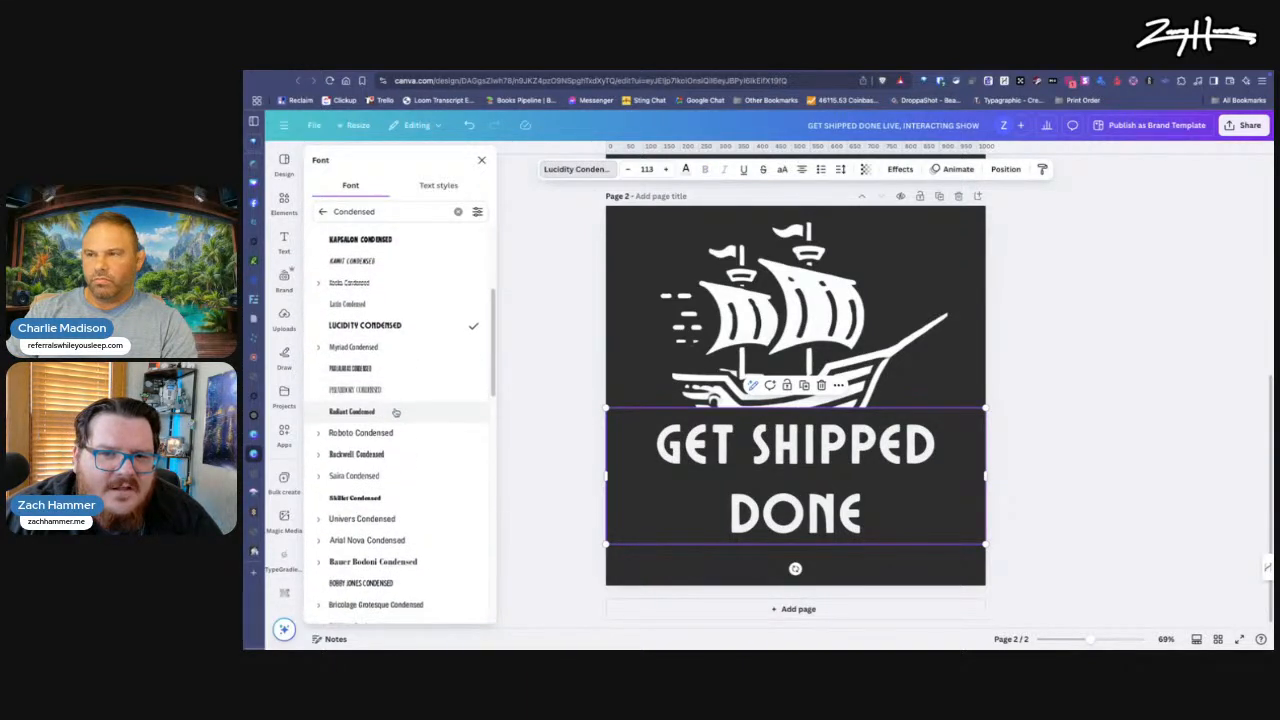
{"action": "left_click", "coordinate": [394, 370]}
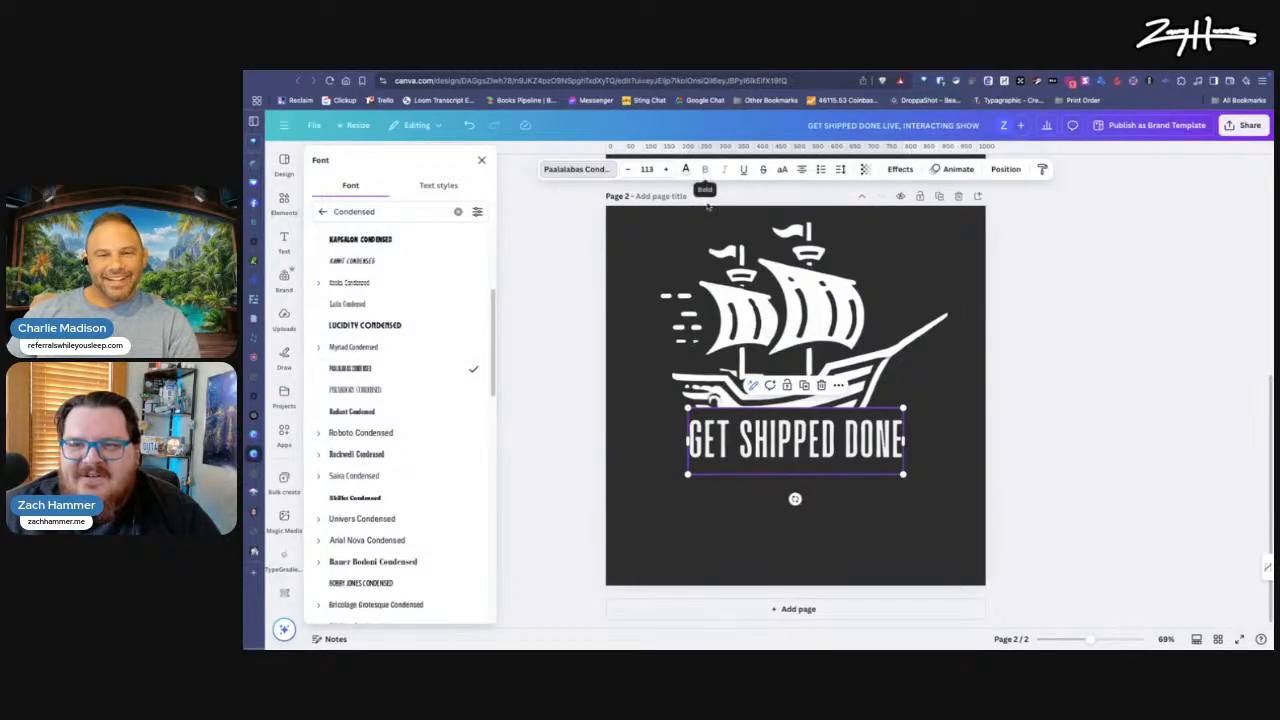
{"action": "left_click_drag", "start_coordinate": [687, 474], "coordinate": [606, 502]}
{"action": "left_click_drag", "start_coordinate": [760, 454], "coordinate": [785, 443]}
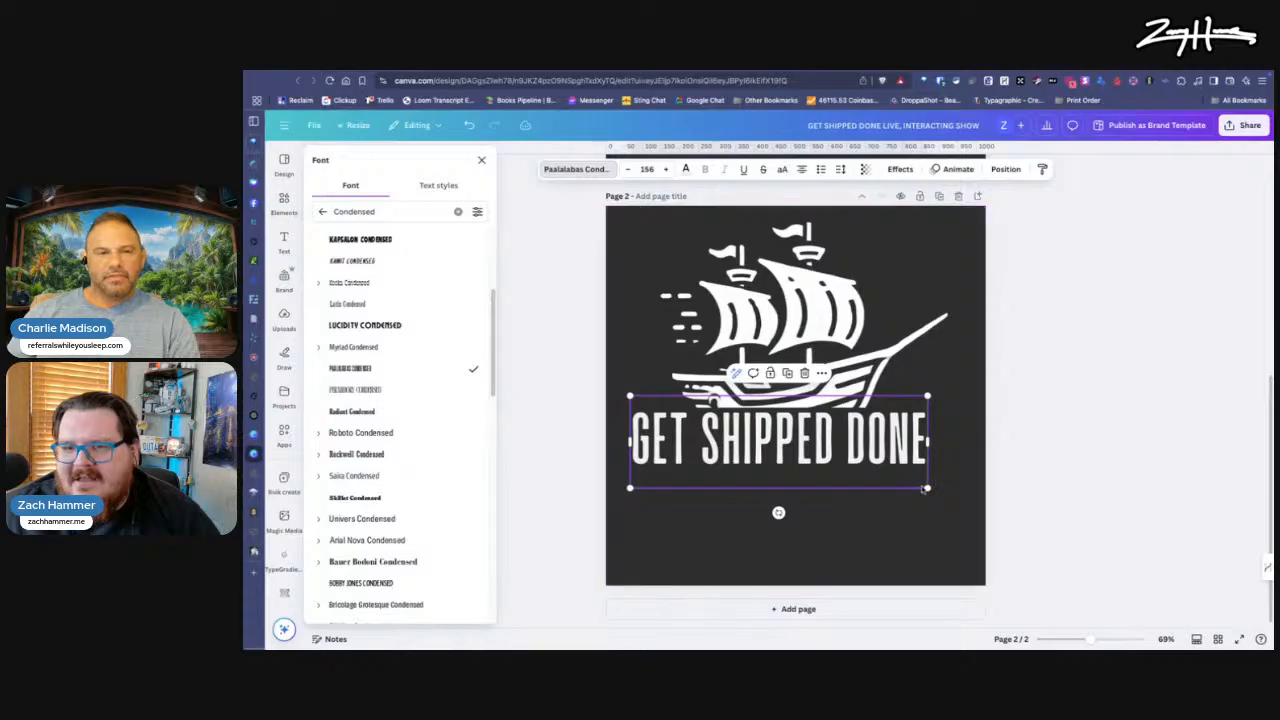
{"action": "left_click_drag", "start_coordinate": [927, 487], "coordinate": [964, 498]}
{"action": "left_click_drag", "start_coordinate": [629, 394], "coordinate": [624, 395]}
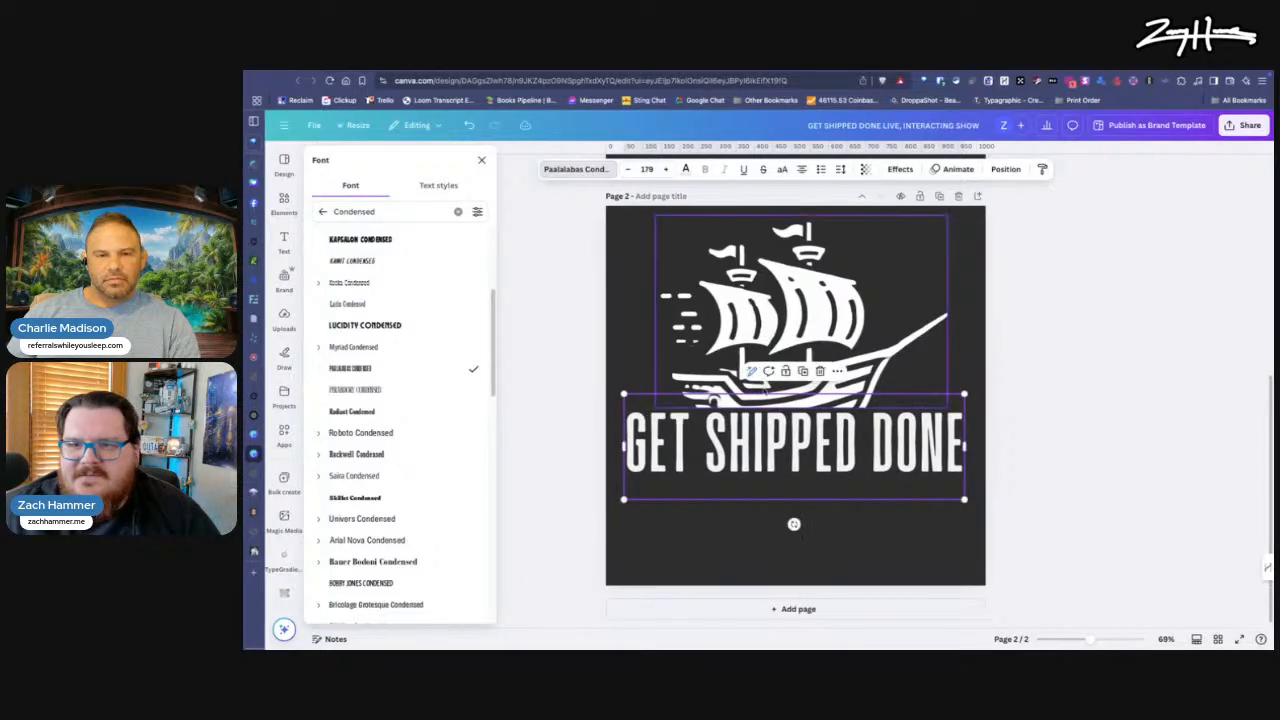
Step: Align the ship image and the "GET SHIPPED DONE" text to a common horizontal center
{"action": "left_click", "coordinate": [868, 325]}
{"action": "left_click", "coordinate": [760, 455], "text": "shift"}
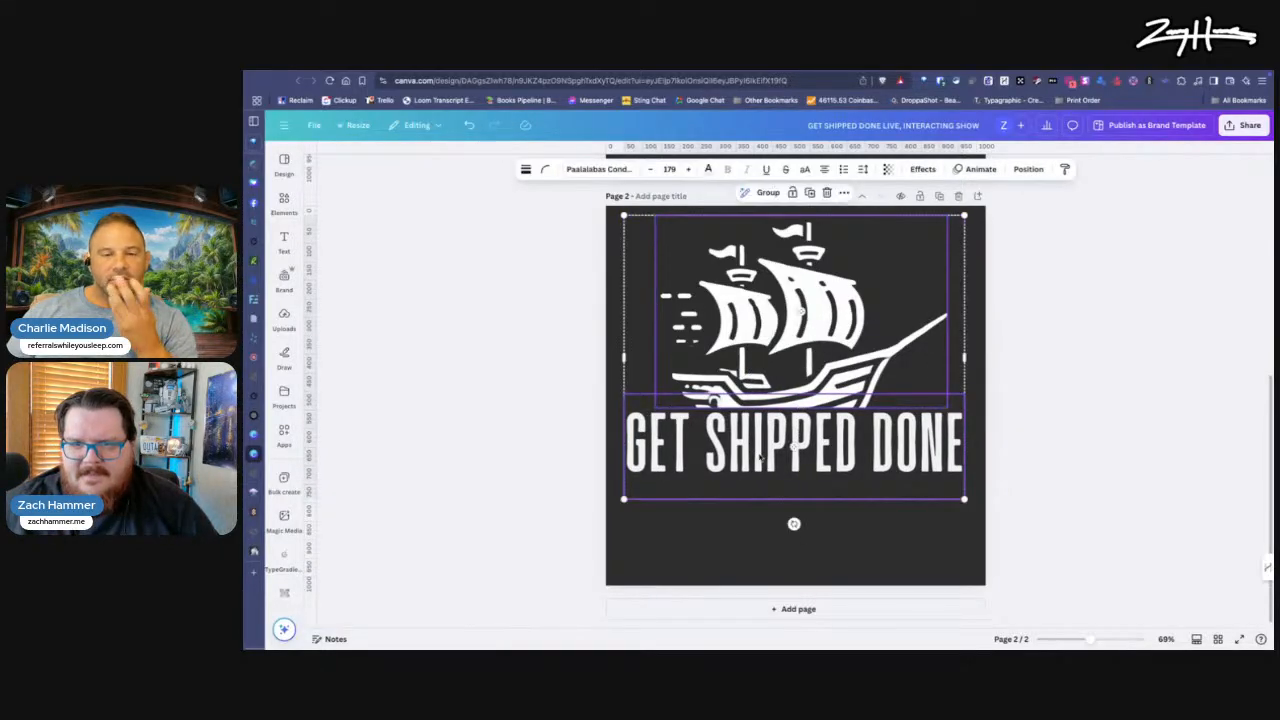
{"action": "right_click", "coordinate": [787, 456]}
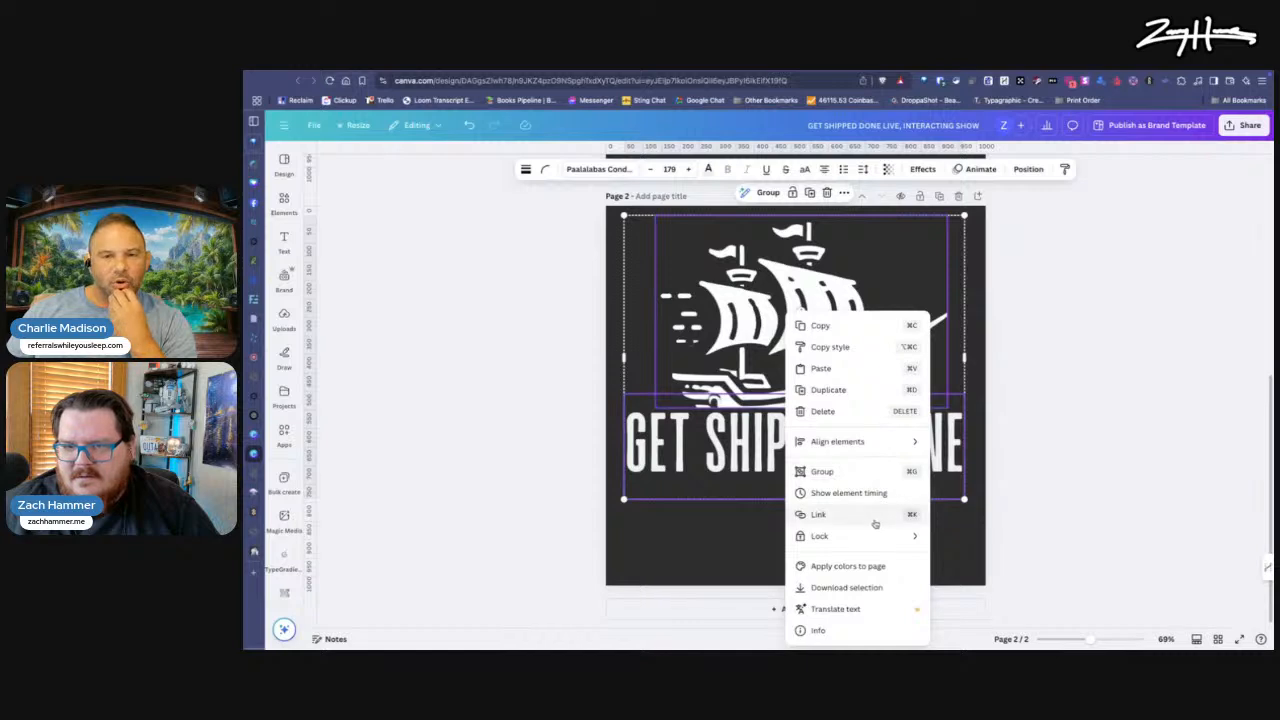
{"action": "mouse_move", "coordinate": [905, 442]}
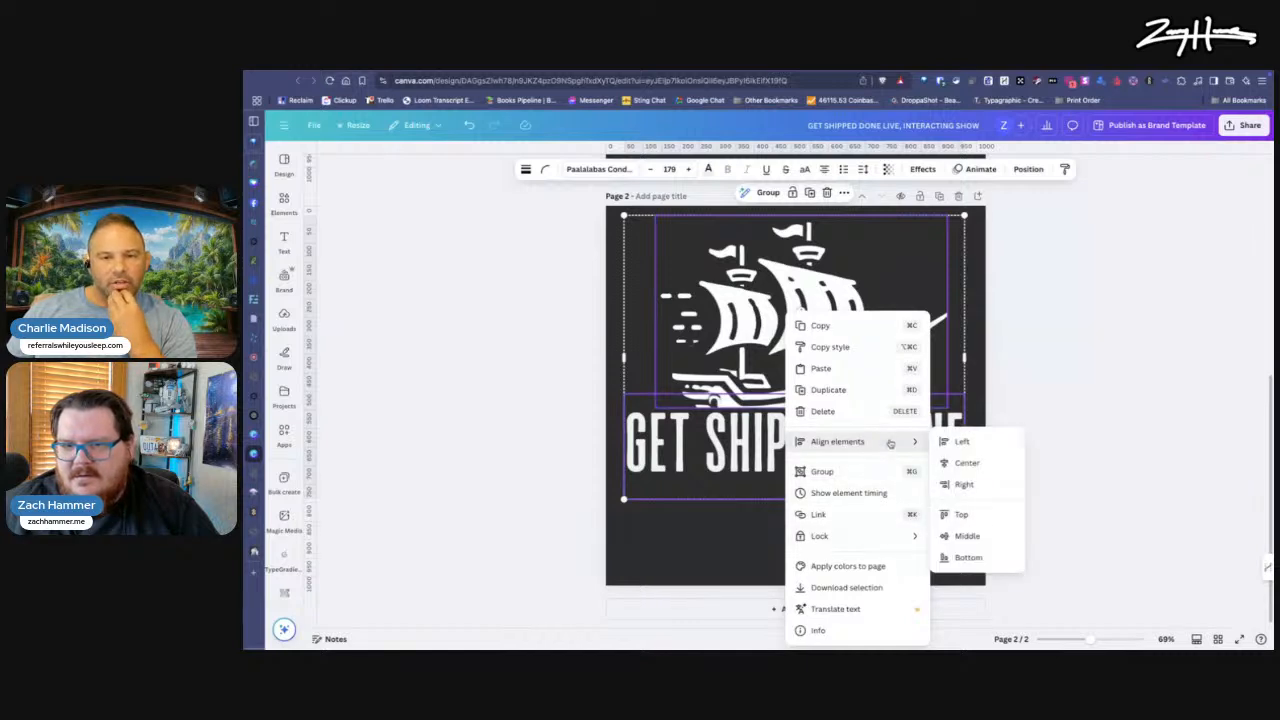
{"action": "left_click", "coordinate": [963, 461]}
{"action": "left_click", "coordinate": [904, 556]}
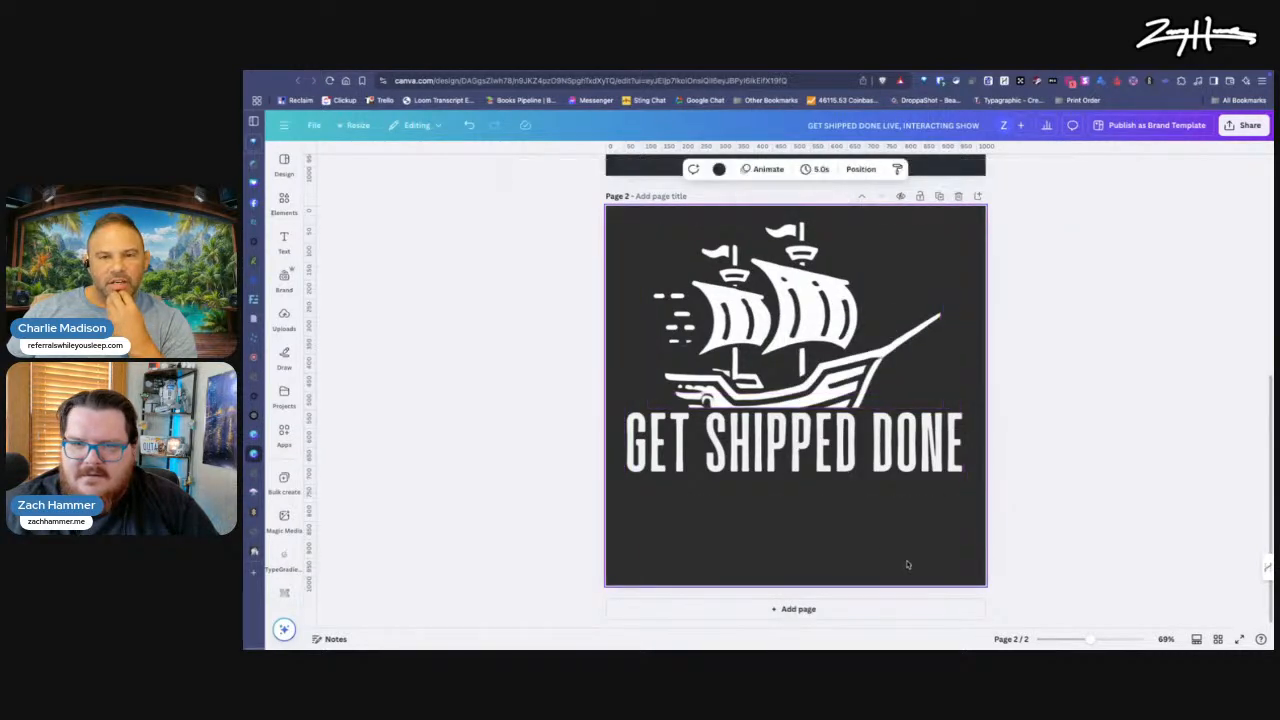
Step: Move the ship and text together down toward the middle of page 2
{"action": "left_click", "coordinate": [826, 379]}
{"action": "left_click", "coordinate": [826, 458], "text": "shift"}
{"action": "left_click_drag", "start_coordinate": [841, 353], "coordinate": [840, 380]}
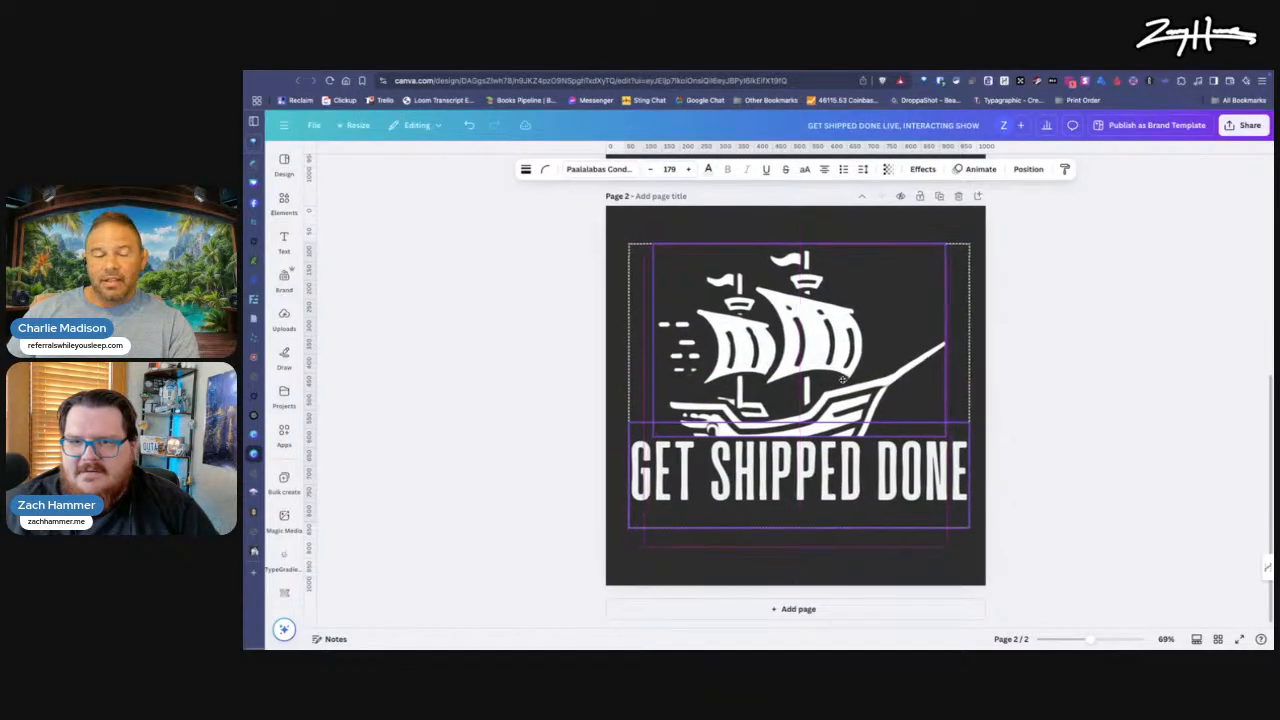
{"action": "left_click", "coordinate": [1158, 451]}
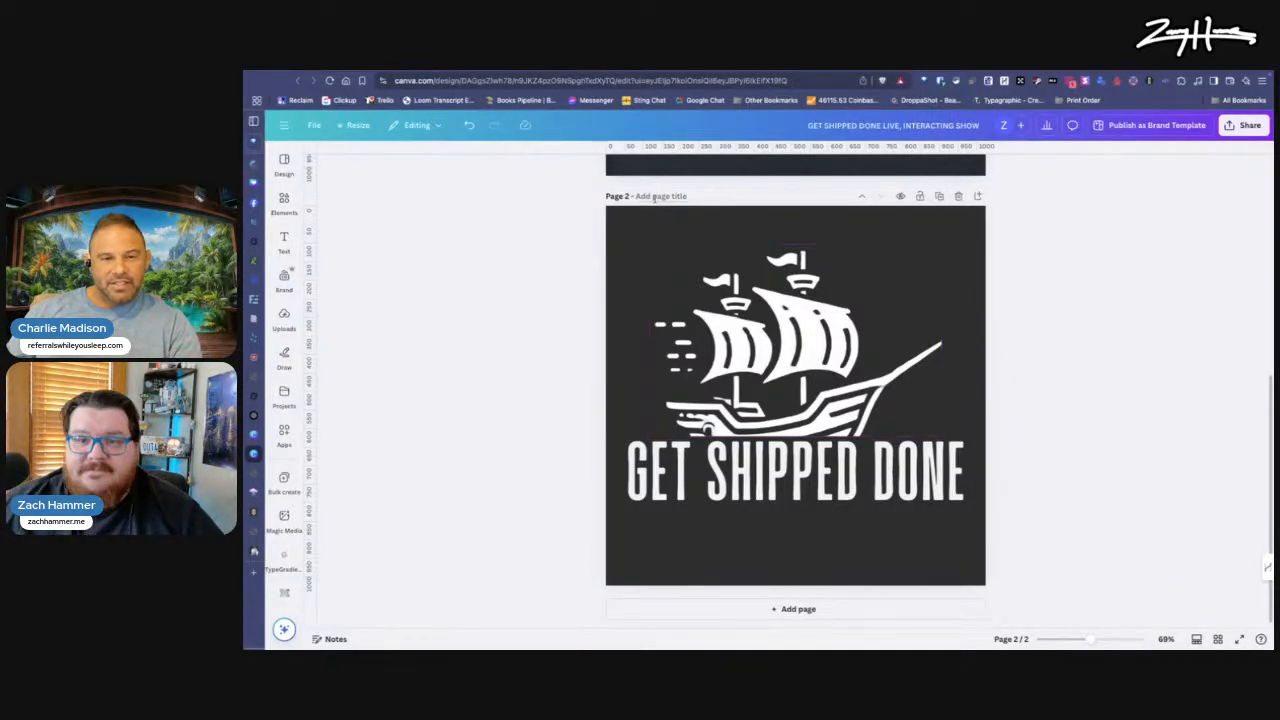
Step: Change the page 2 background to the muted slate blue from the REGH Secondary palette
{"action": "left_click", "coordinate": [630, 219]}
{"action": "left_click", "coordinate": [719, 169]}
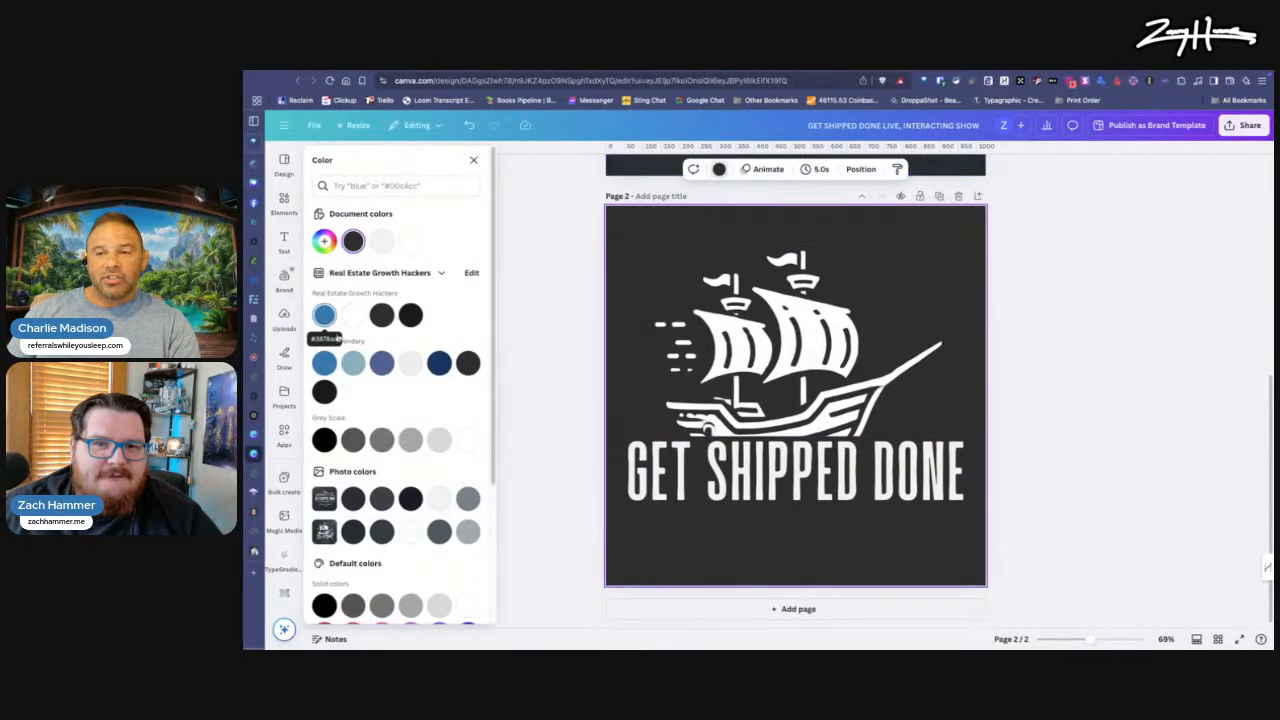
{"action": "left_click", "coordinate": [381, 363]}
Step: Apply a black Outline shadow to the pirate ship image
{"action": "left_click", "coordinate": [845, 403]}
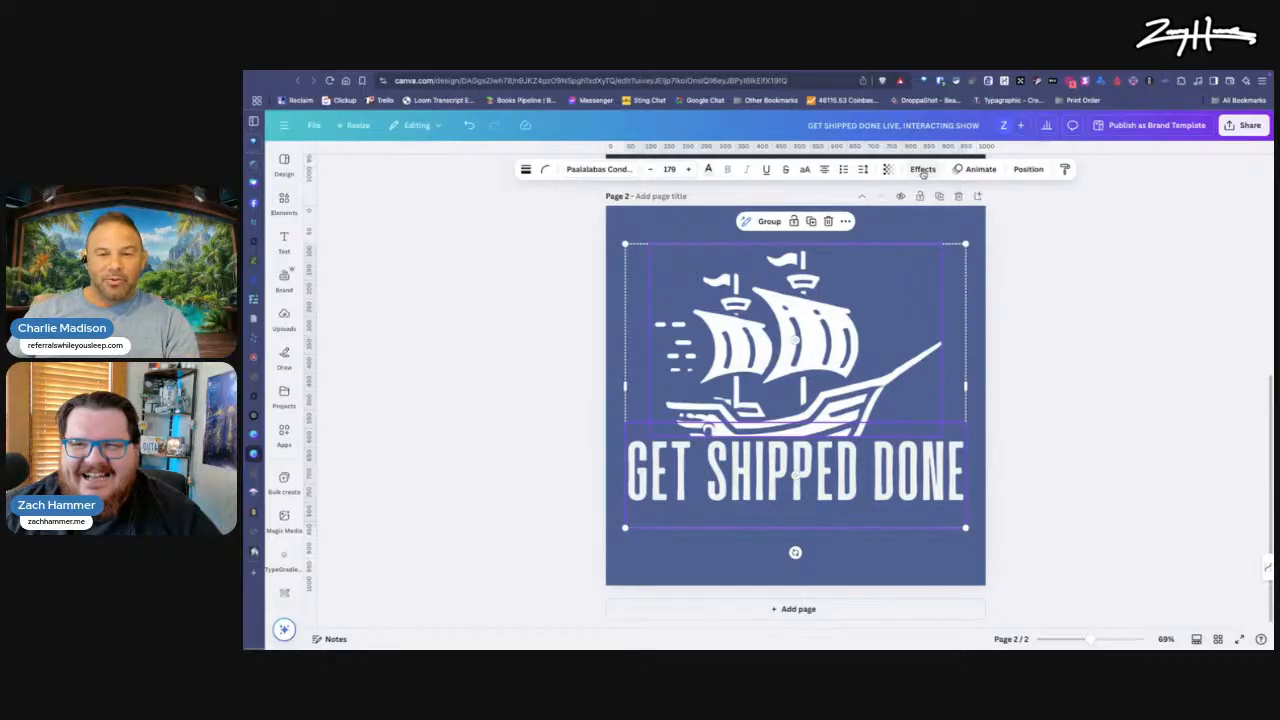
{"action": "left_click", "coordinate": [564, 350]}
{"action": "left_click", "coordinate": [800, 420]}
{"action": "key", "text": "super+z"}
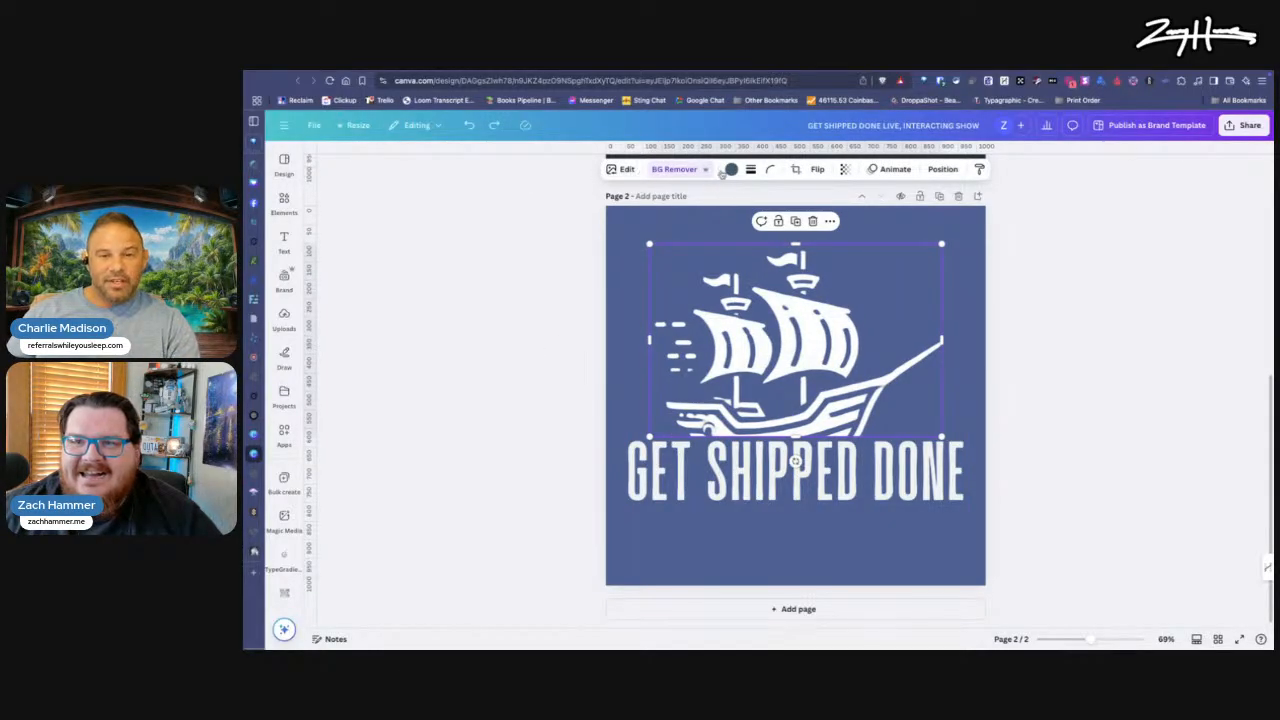
{"action": "left_click", "coordinate": [626, 169]}
{"action": "left_click", "coordinate": [335, 447]}
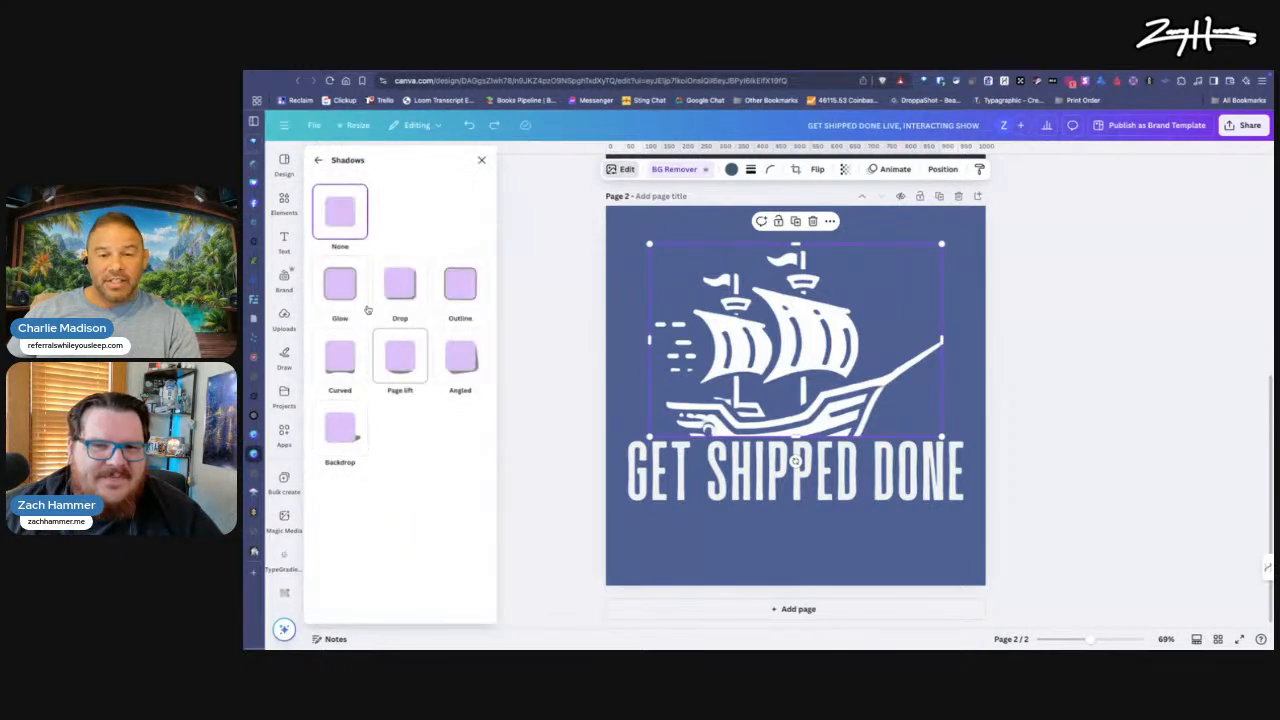
{"action": "left_click", "coordinate": [444, 289]}
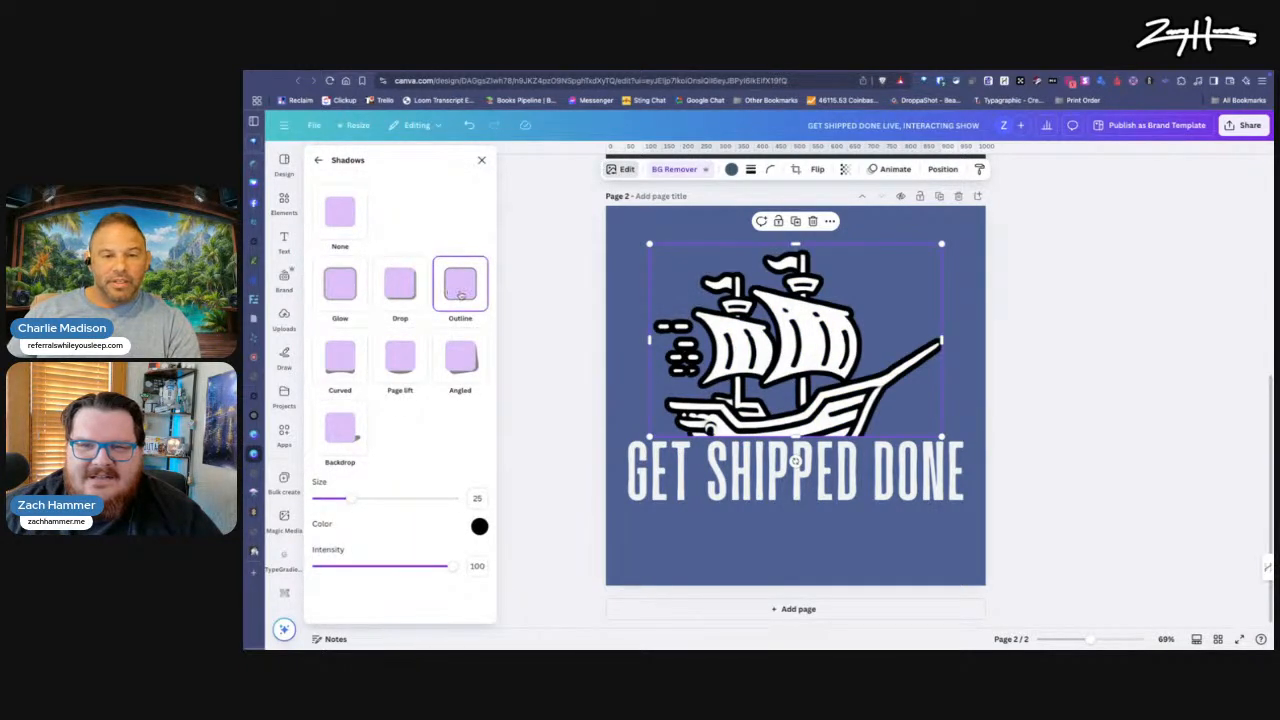
Step: Give the "GET SHIPPED DONE" text an Outline effect in the REGH Secondary near-black with a thickness of 95
{"action": "left_click", "coordinate": [845, 540]}
{"action": "left_click", "coordinate": [851, 502]}
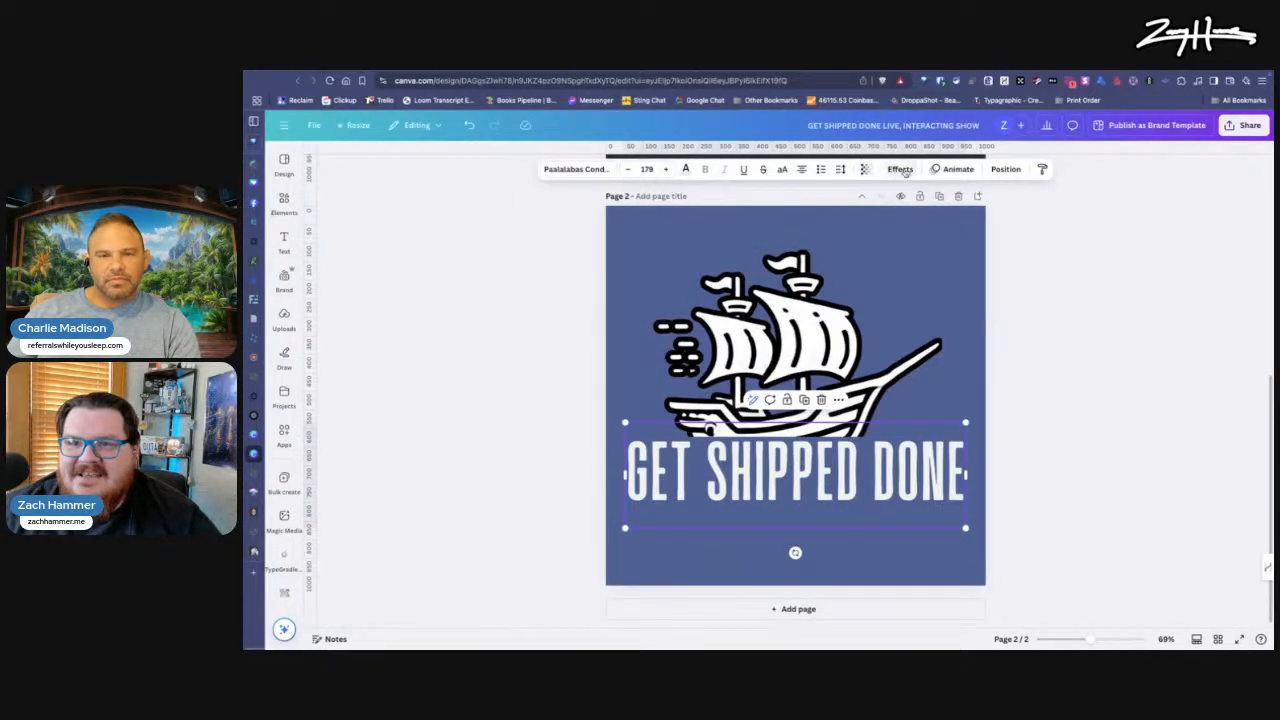
{"action": "left_click", "coordinate": [901, 170]}
{"action": "left_click", "coordinate": [468, 305]}
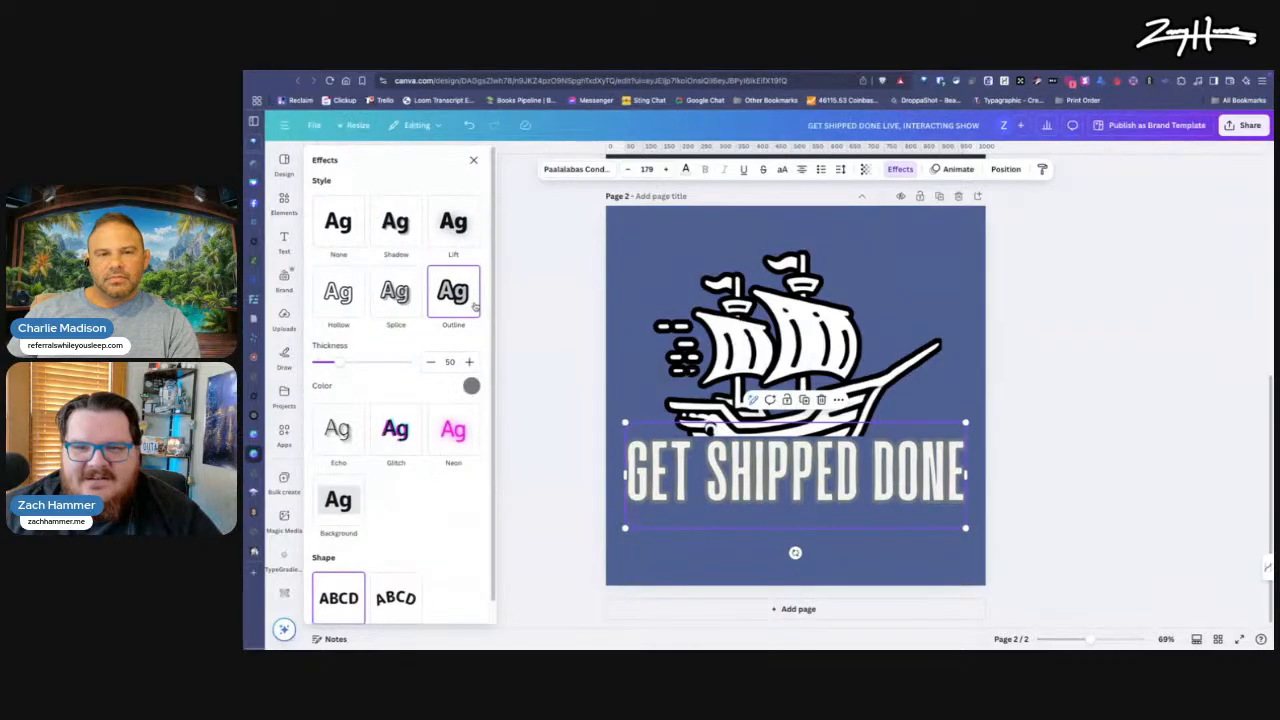
{"action": "left_click", "coordinate": [471, 386]}
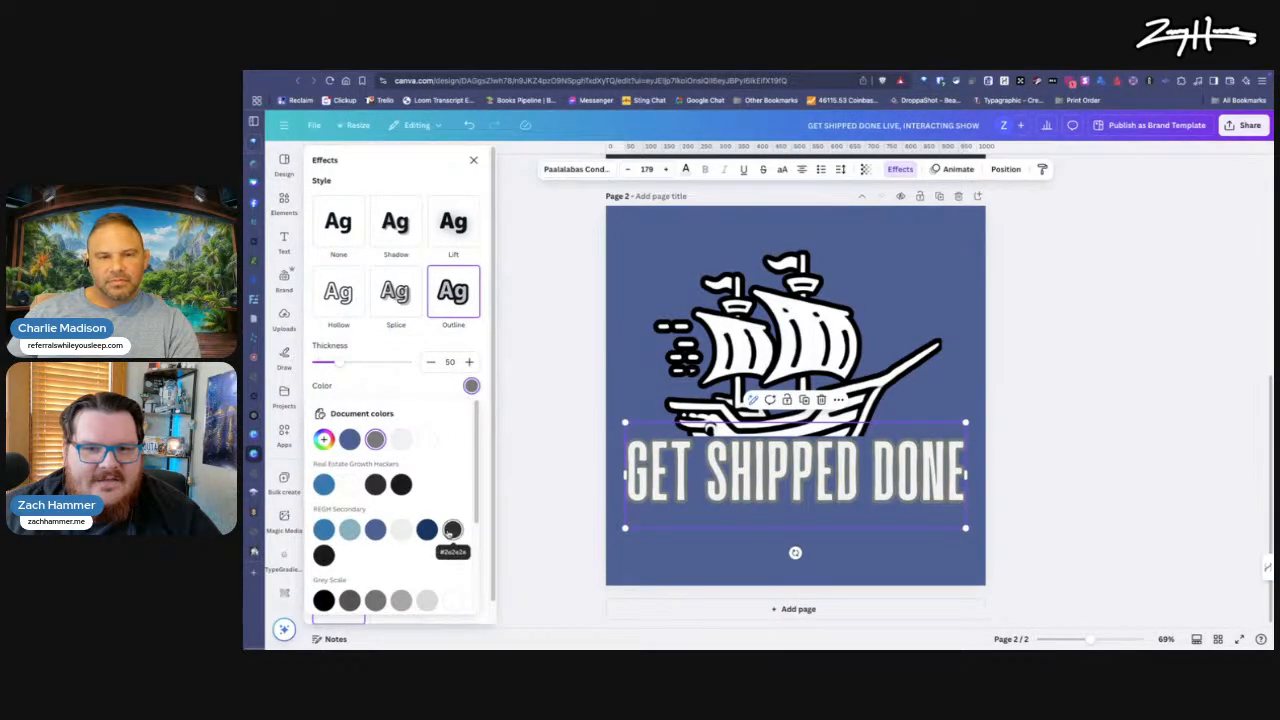
{"action": "left_click", "coordinate": [452, 530]}
{"action": "left_click", "coordinate": [323, 556]}
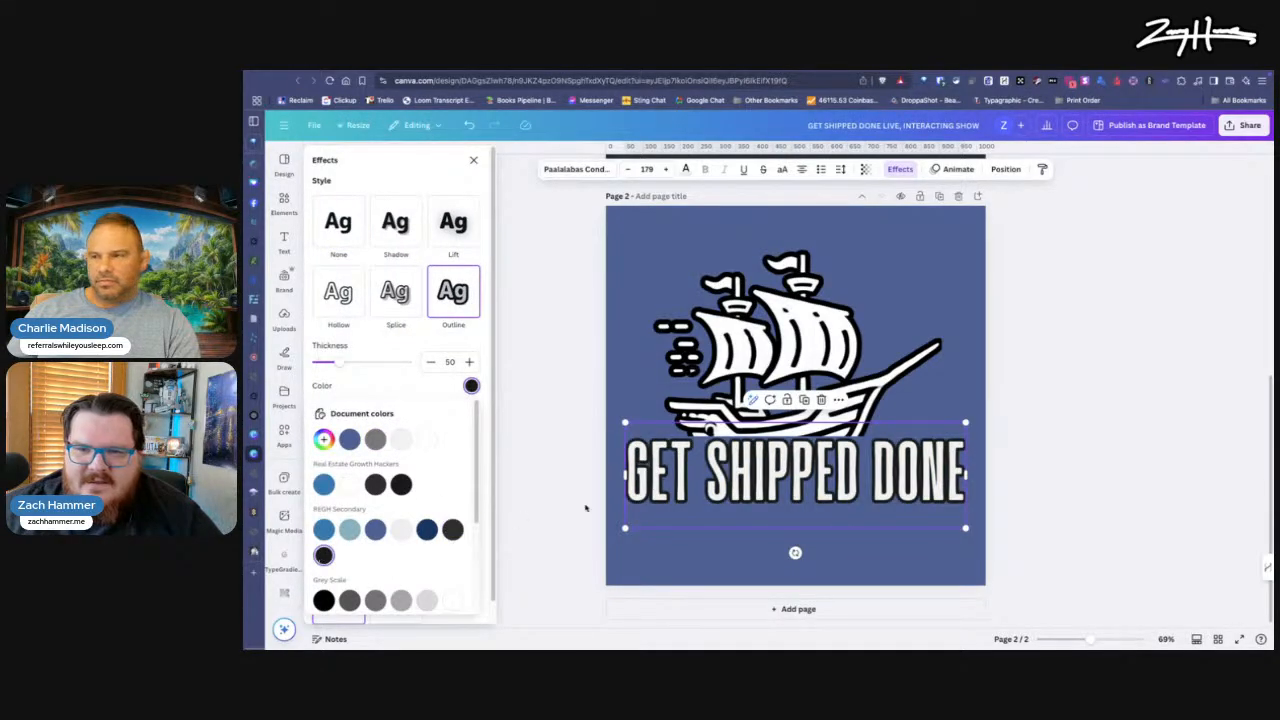
{"action": "left_click_drag", "start_coordinate": [342, 362], "coordinate": [363, 363]}
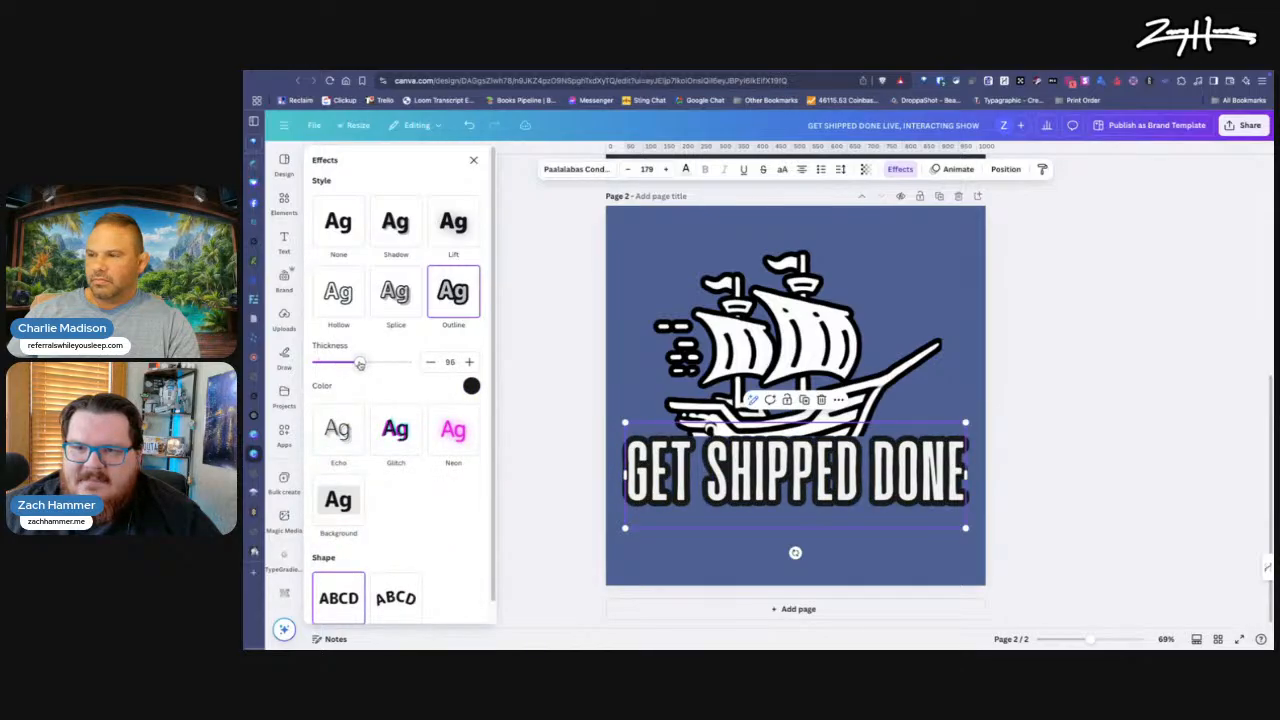
{"action": "left_click", "coordinate": [543, 442]}
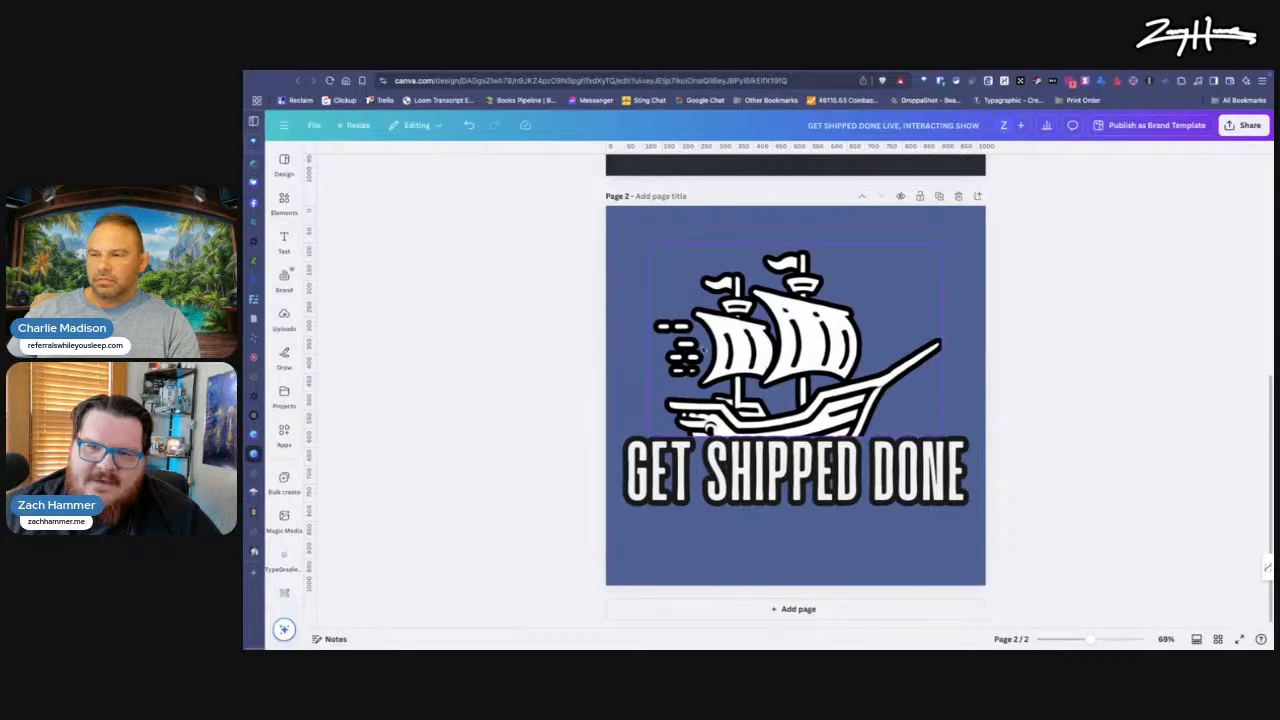
Step: Add a blank third page after the logo page
{"action": "left_click", "coordinate": [830, 396]}
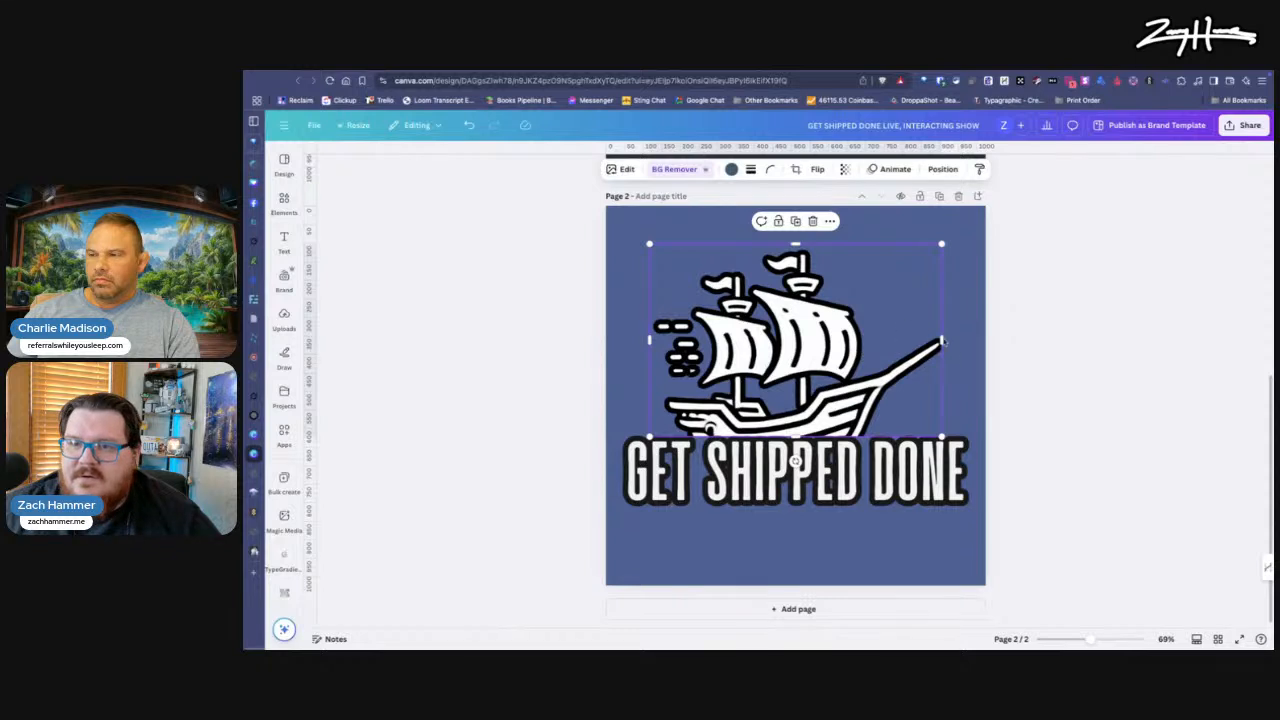
{"action": "left_click", "coordinate": [822, 607]}
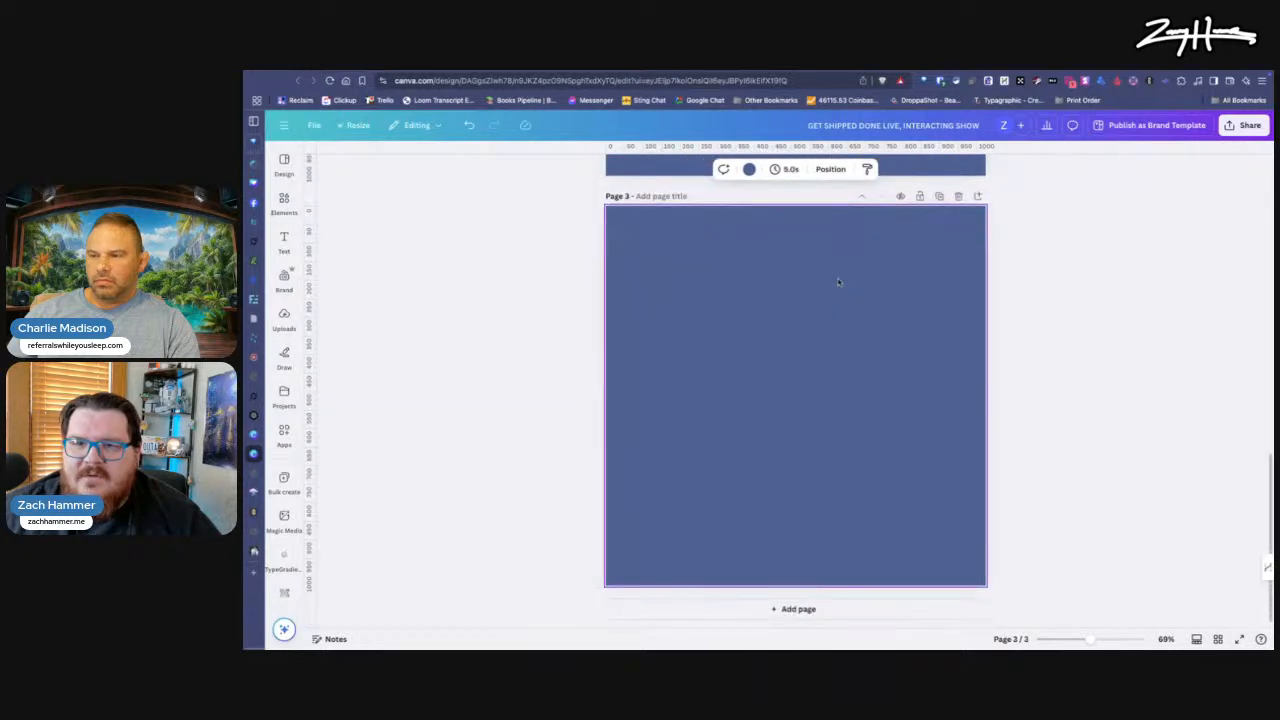
Step: Remove the ship image from page 2 and undo the removal
{"action": "scroll", "coordinate": [836, 283], "scroll_direction": "up", "scroll_amount": 5}
{"action": "left_click", "coordinate": [818, 422]}
{"action": "key", "text": "Delete"}
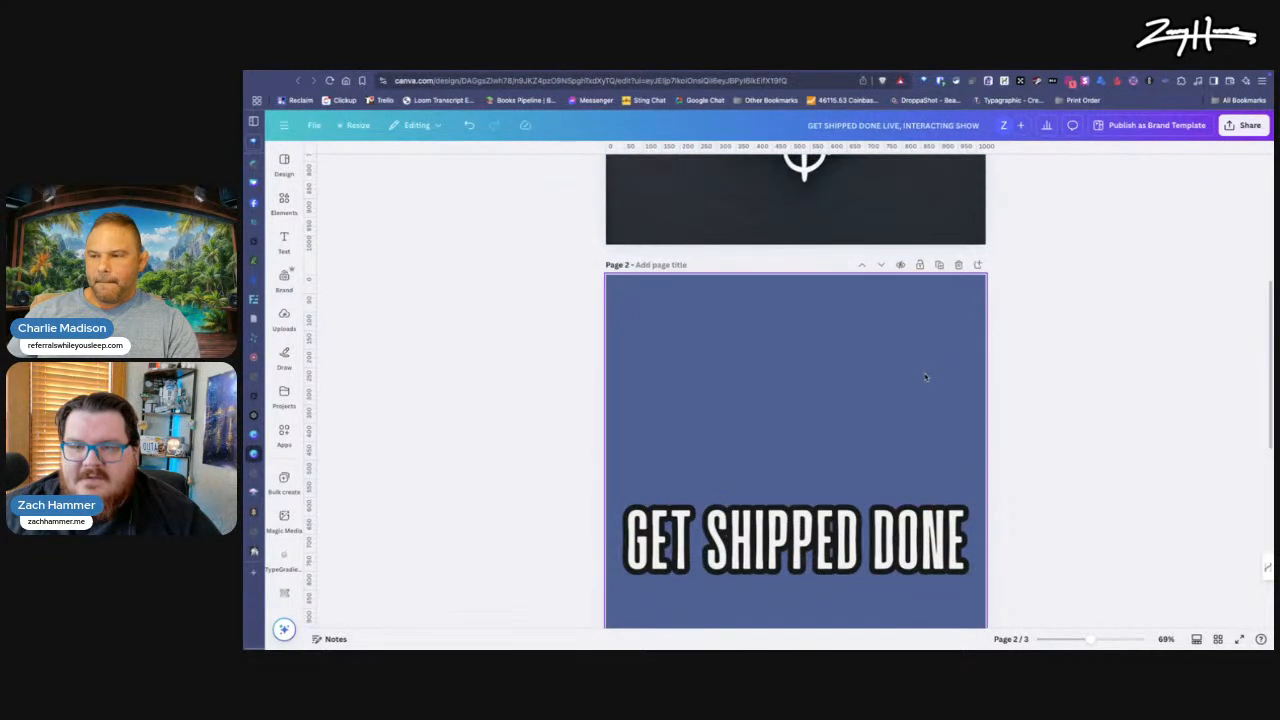
{"action": "scroll", "coordinate": [874, 389], "scroll_direction": "down", "scroll_amount": 1}
{"action": "key", "text": "ctrl+z"}
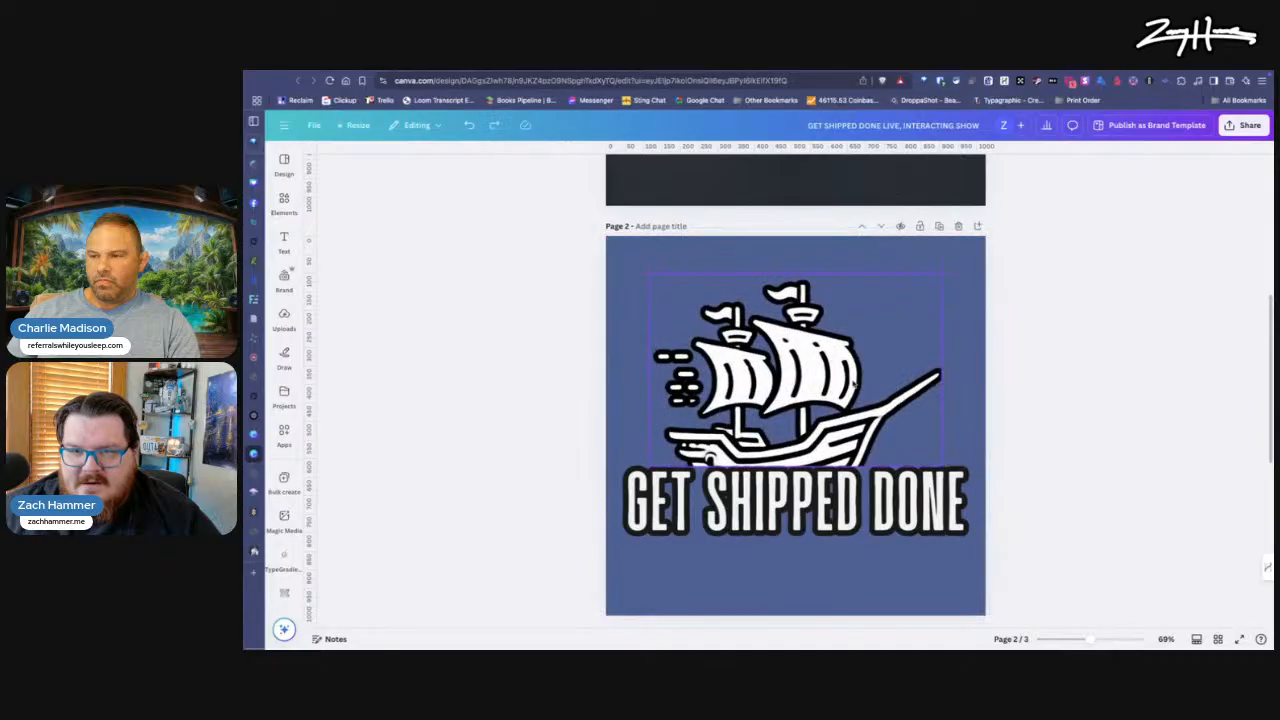
Step: Paste the pirate ship image onto page 3 and remove its shadow effect
{"action": "scroll", "coordinate": [853, 383], "scroll_direction": "down", "scroll_amount": 5}
{"action": "key", "text": "ctrl+v"}
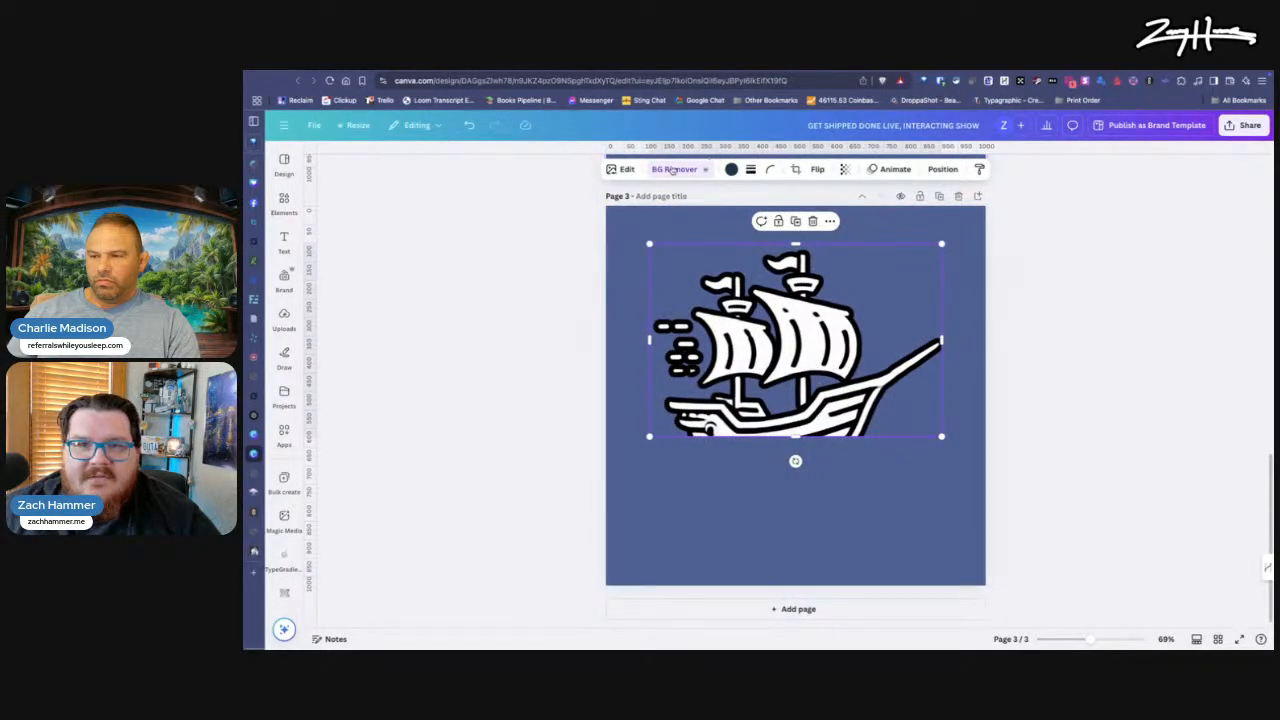
{"action": "left_click", "coordinate": [626, 170]}
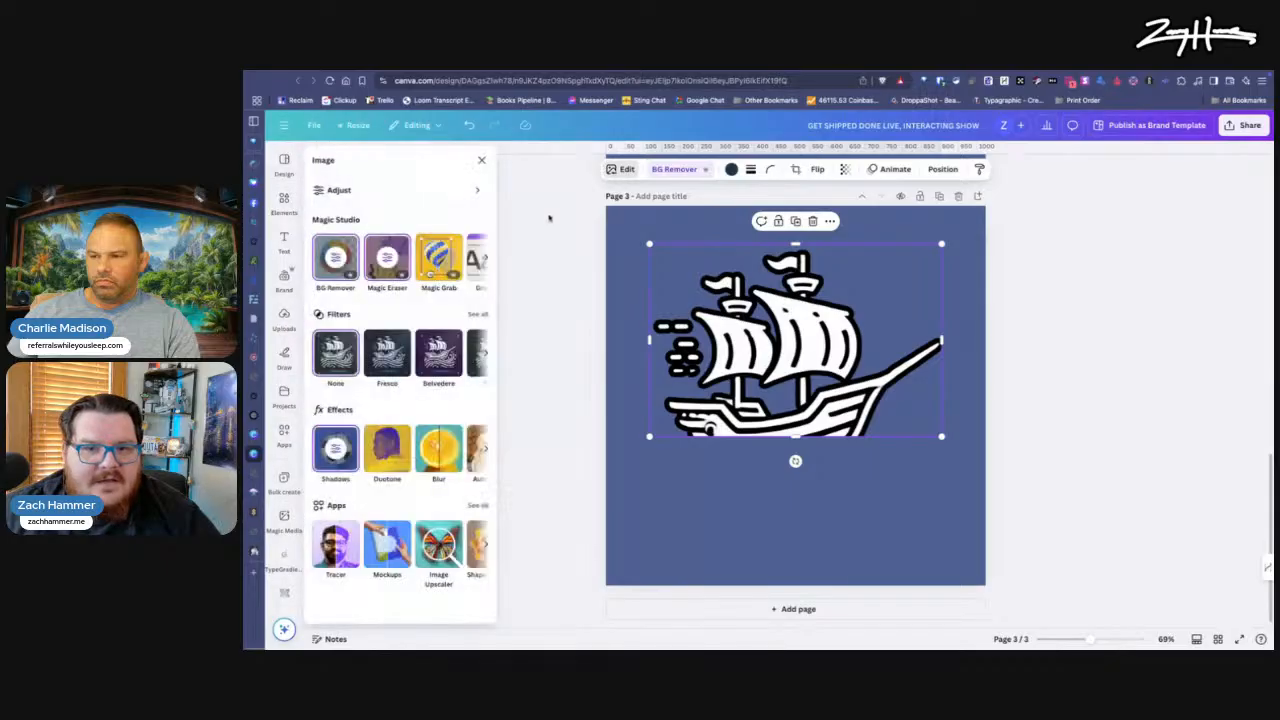
{"action": "left_click", "coordinate": [340, 440]}
{"action": "left_click", "coordinate": [347, 218]}
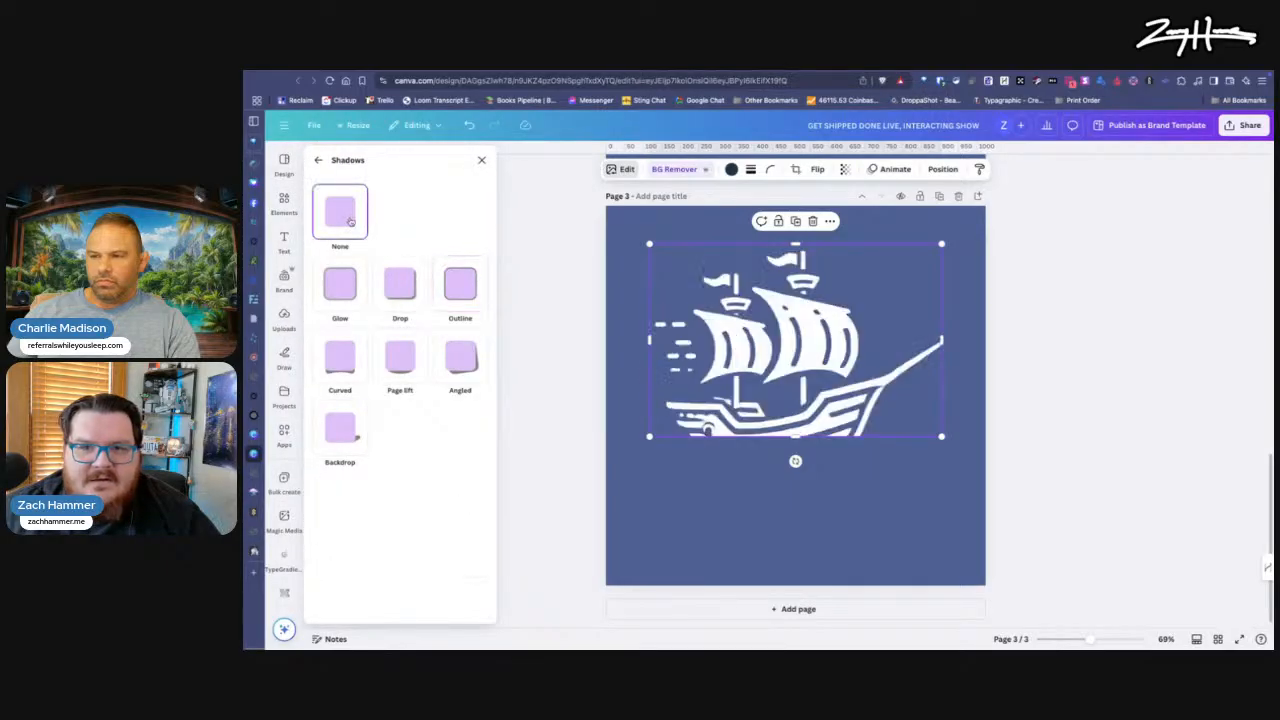
{"action": "left_click", "coordinate": [761, 597]}
Step: Enlarge the ship on page 3 to span the full page width and shift it slightly down
{"action": "left_click_drag", "start_coordinate": [825, 368], "coordinate": [780, 329]}
{"action": "left_click_drag", "start_coordinate": [897, 398], "coordinate": [965, 480]}
{"action": "left_click_drag", "start_coordinate": [839, 360], "coordinate": [840, 384]}
{"action": "left_click_drag", "start_coordinate": [840, 396], "coordinate": [840, 401]}
{"action": "left_click", "coordinate": [743, 538]}
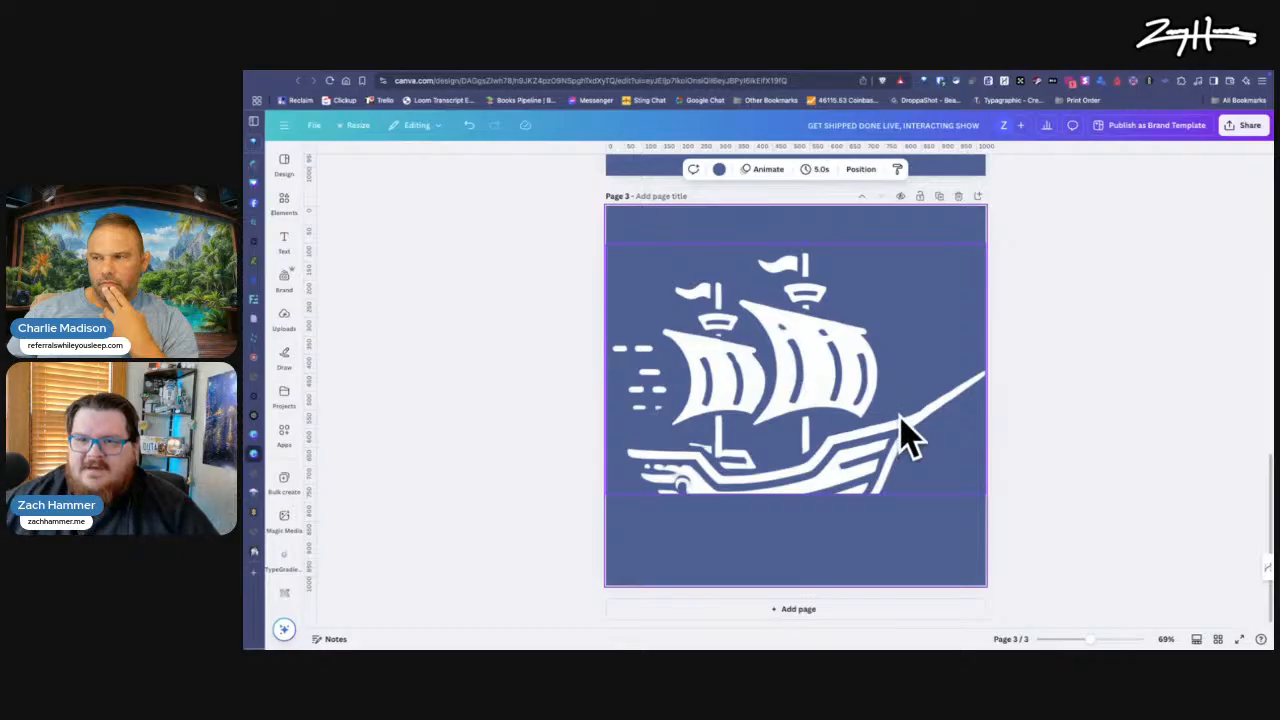
{"action": "left_click", "coordinate": [1244, 125]}
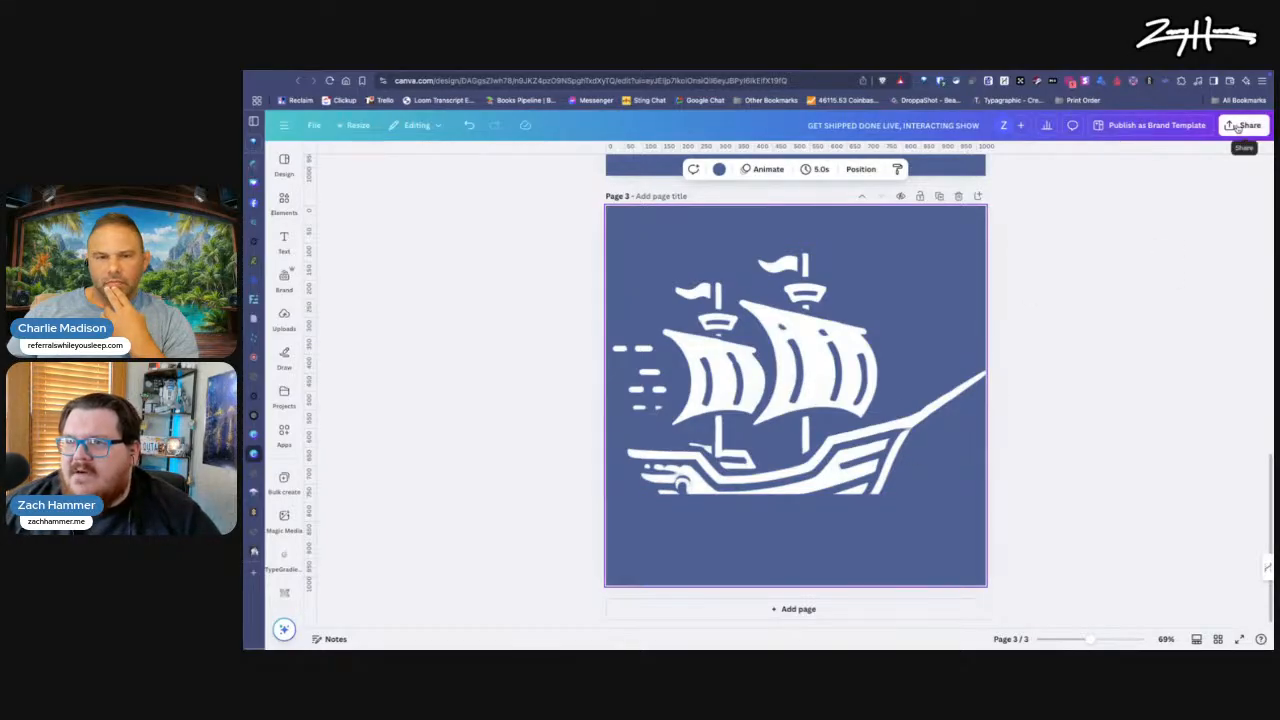
{"action": "left_click", "coordinate": [887, 504]}
{"action": "right_click", "coordinate": [836, 542]}
{"action": "key", "text": "Escape"}
{"action": "right_click", "coordinate": [791, 385]}
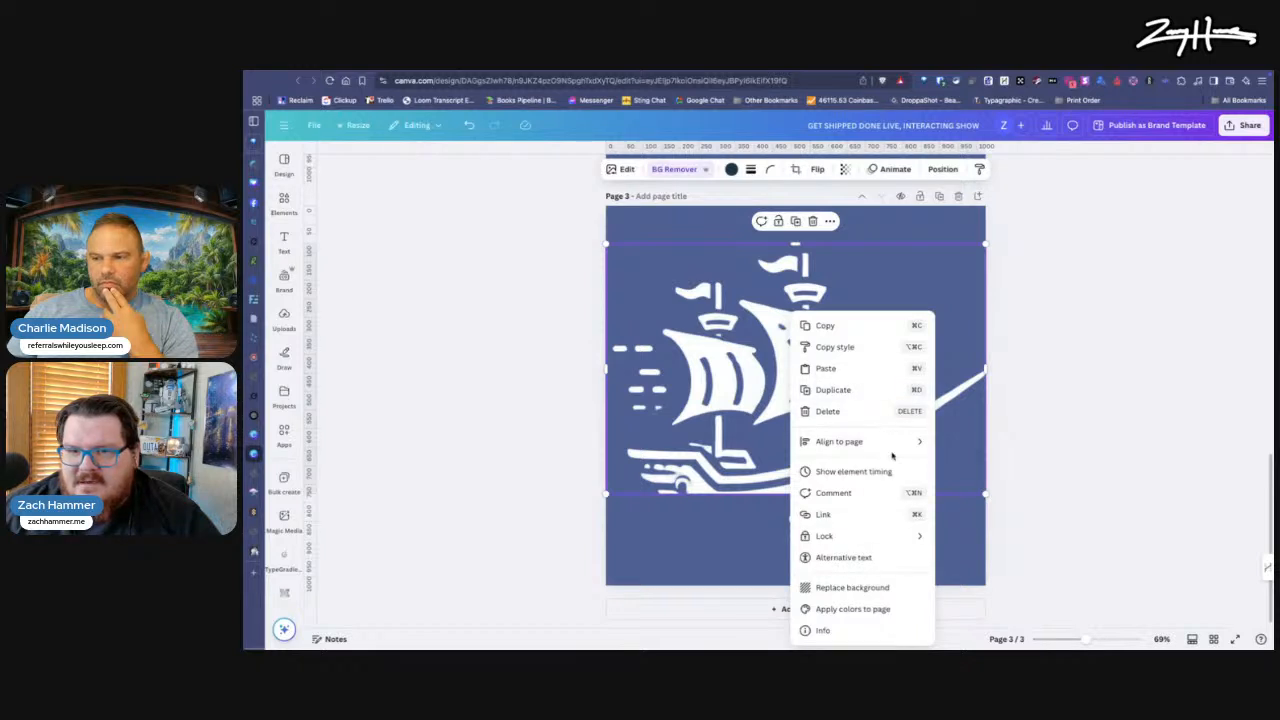
{"action": "mouse_move", "coordinate": [893, 455]}
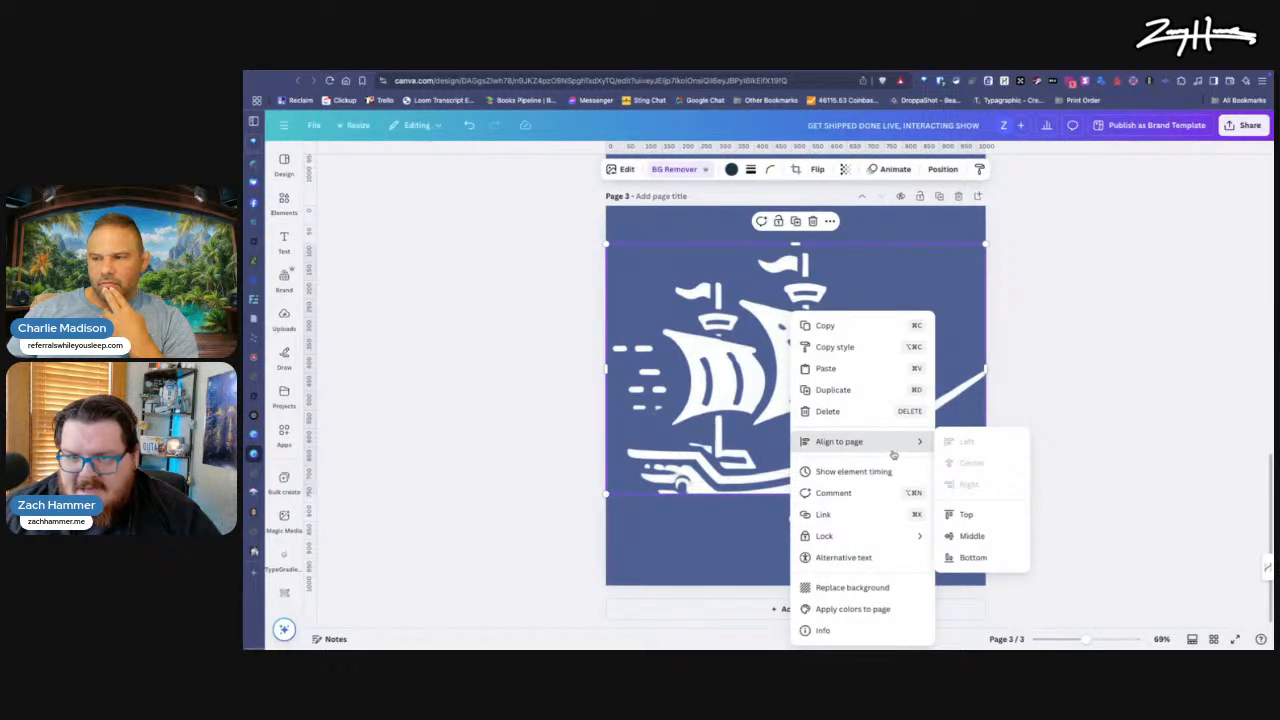
{"action": "left_click", "coordinate": [803, 527]}
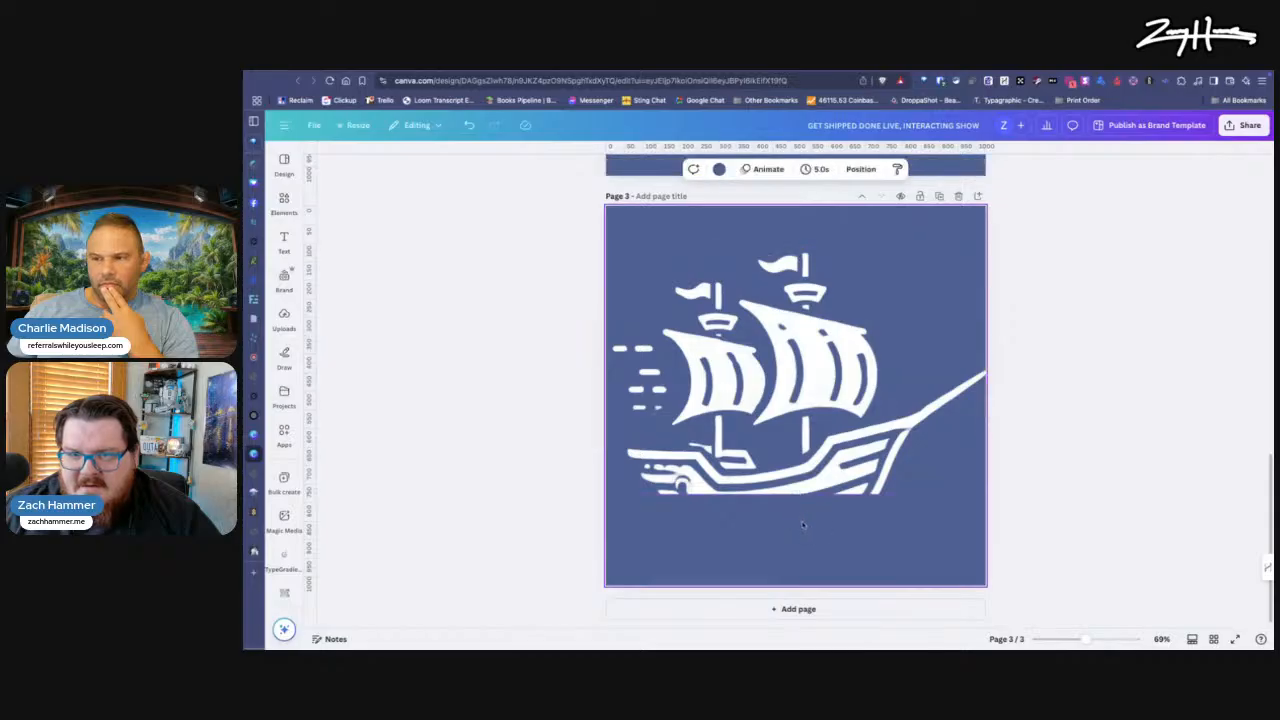
{"action": "right_click", "coordinate": [803, 527]}
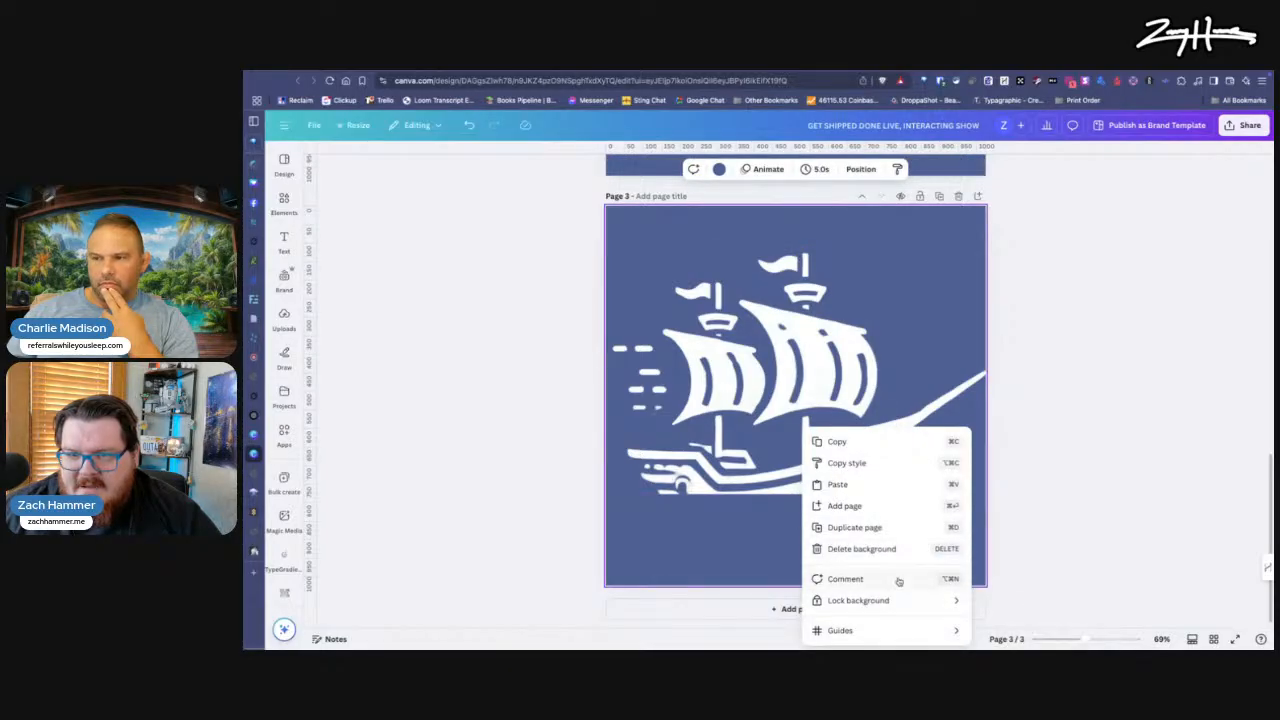
{"action": "left_click", "coordinate": [764, 521]}
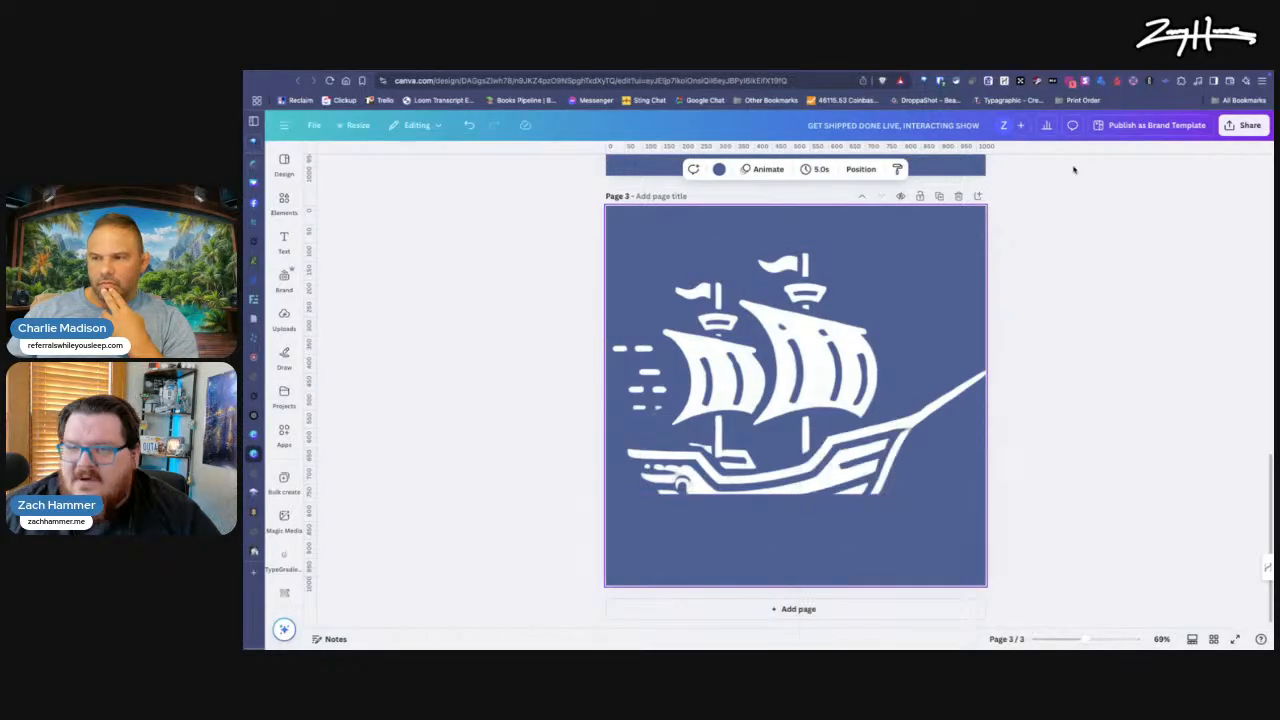
Step: Set up a PNG download with a transparent background, limited to page 3
{"action": "left_click", "coordinate": [1243, 125]}
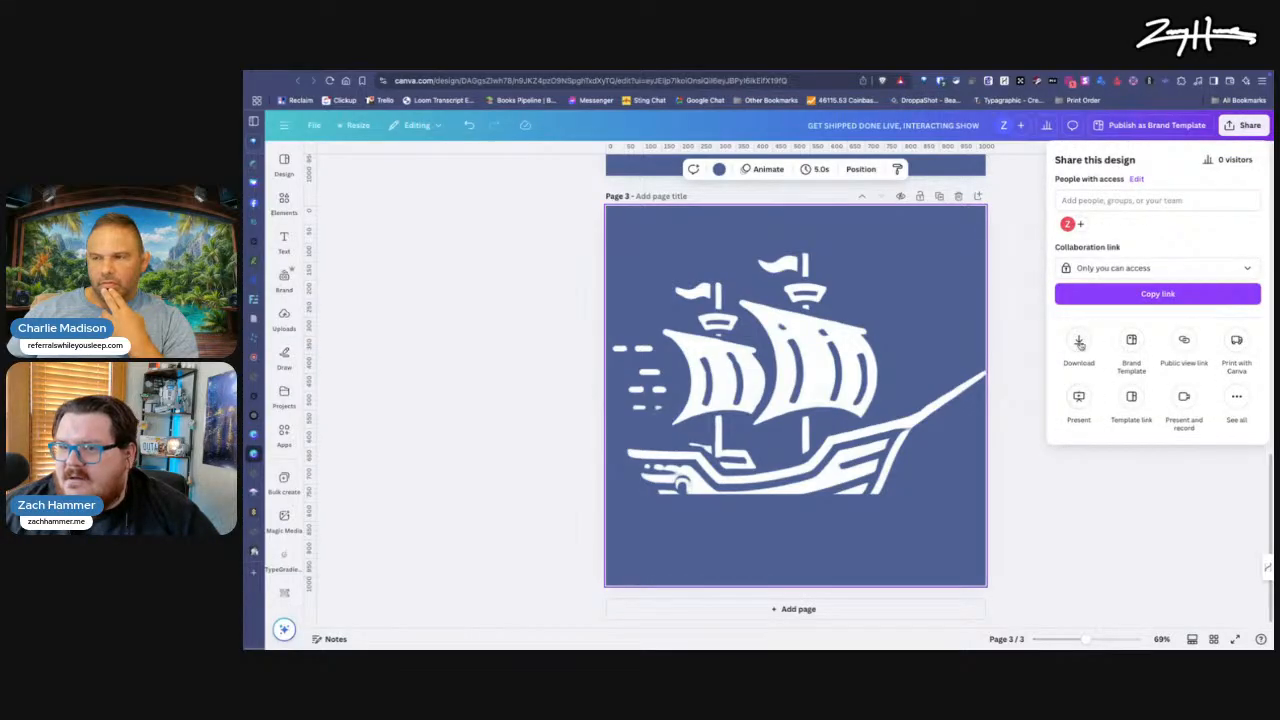
{"action": "left_click", "coordinate": [1080, 343]}
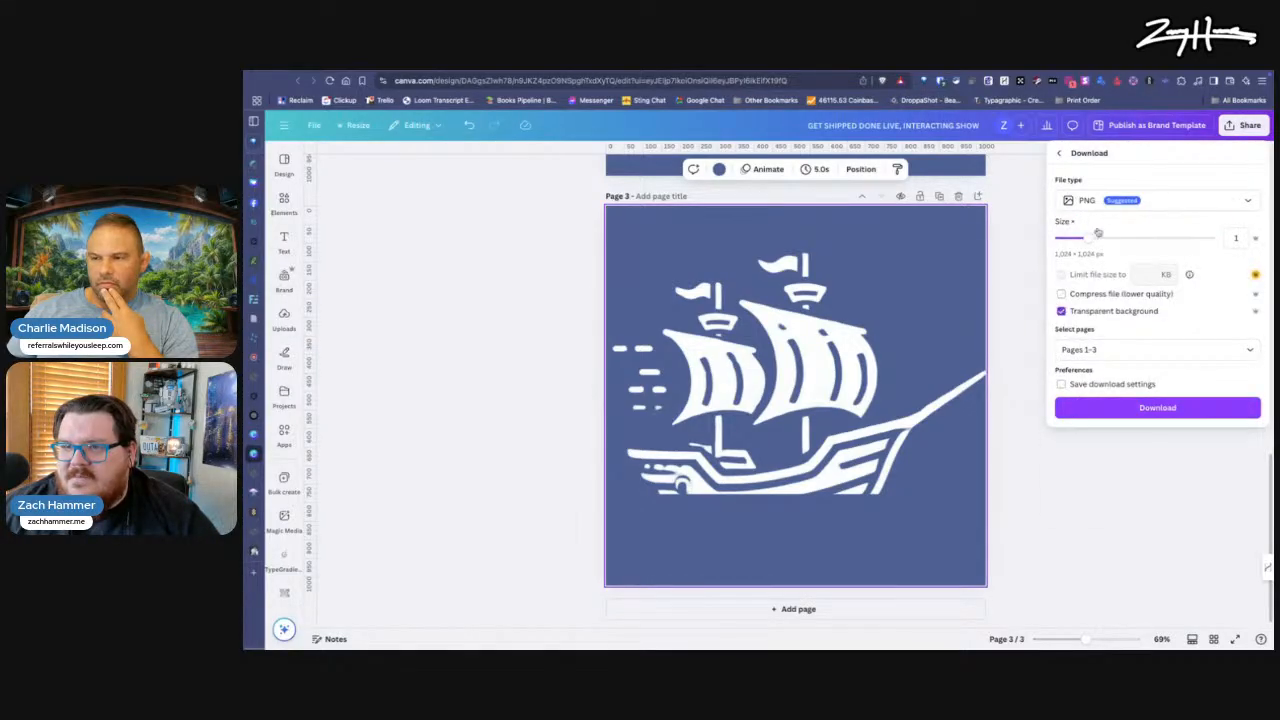
{"action": "left_click", "coordinate": [1116, 349]}
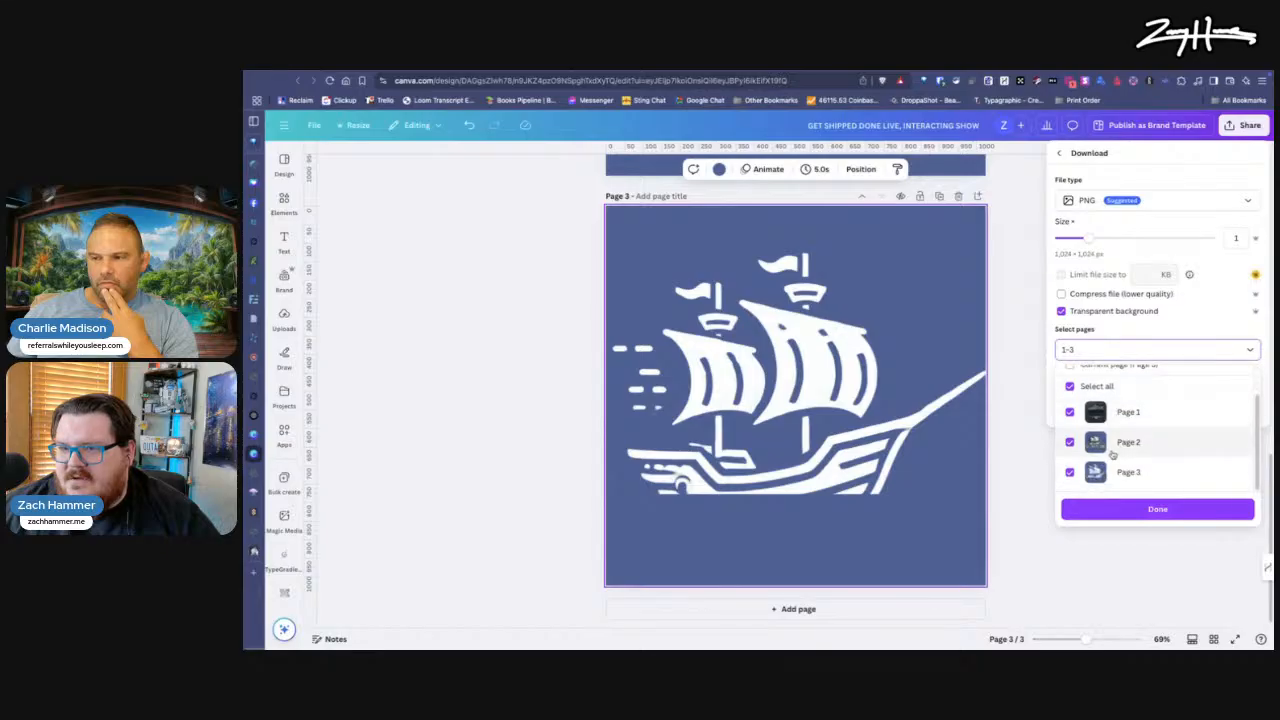
{"action": "left_click", "coordinate": [1069, 411]}
{"action": "left_click", "coordinate": [1069, 441]}
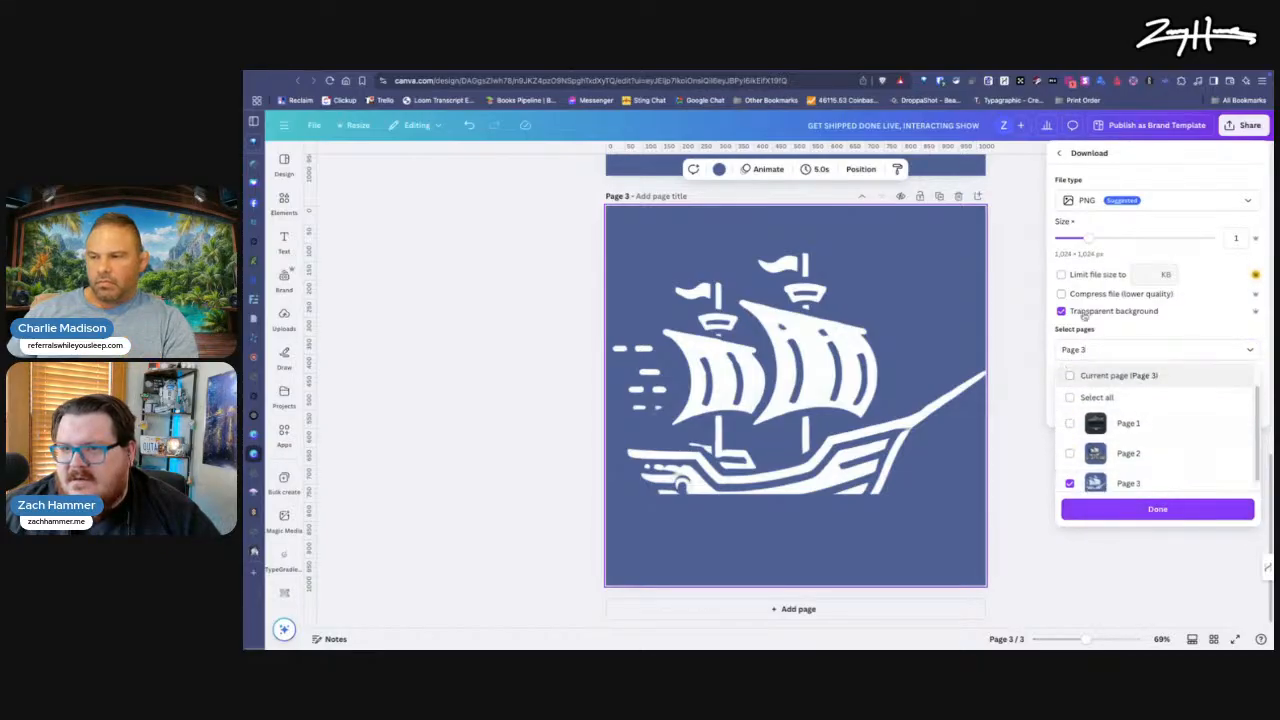
{"action": "left_click", "coordinate": [1122, 509]}
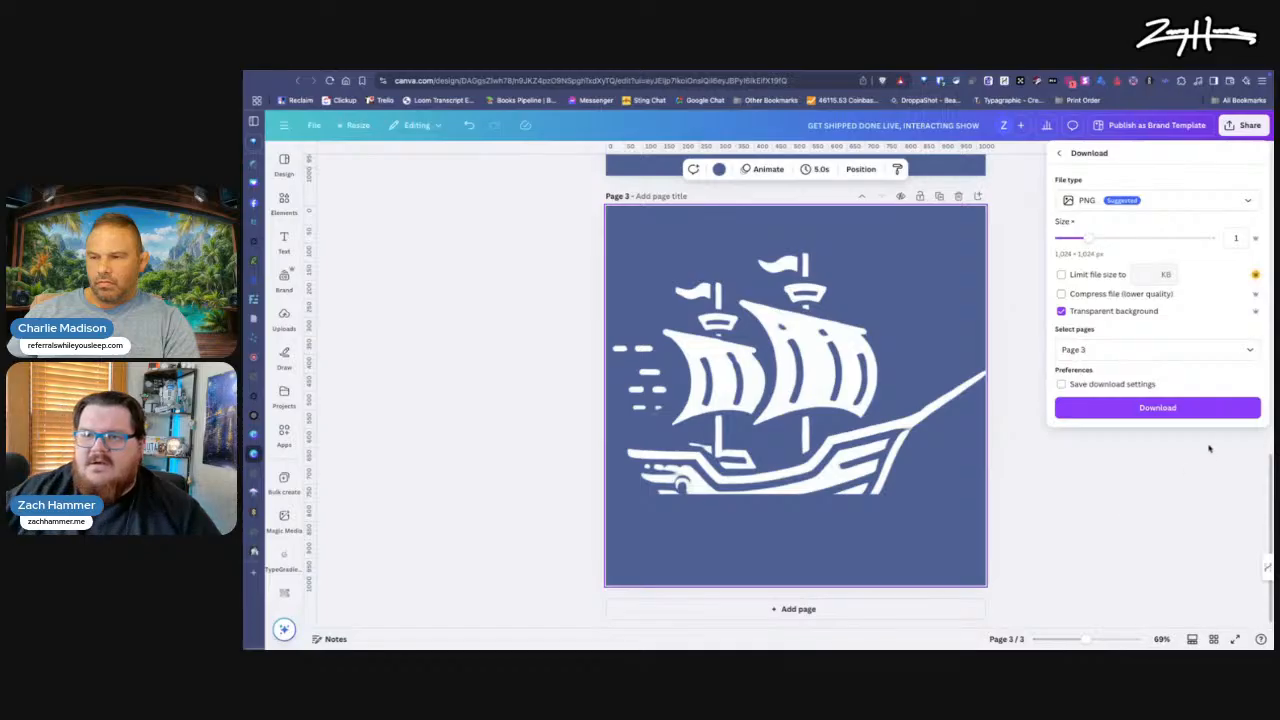
Step: Download the page 3 PNG and save it in the Downloads folder
{"action": "left_click", "coordinate": [1165, 410]}
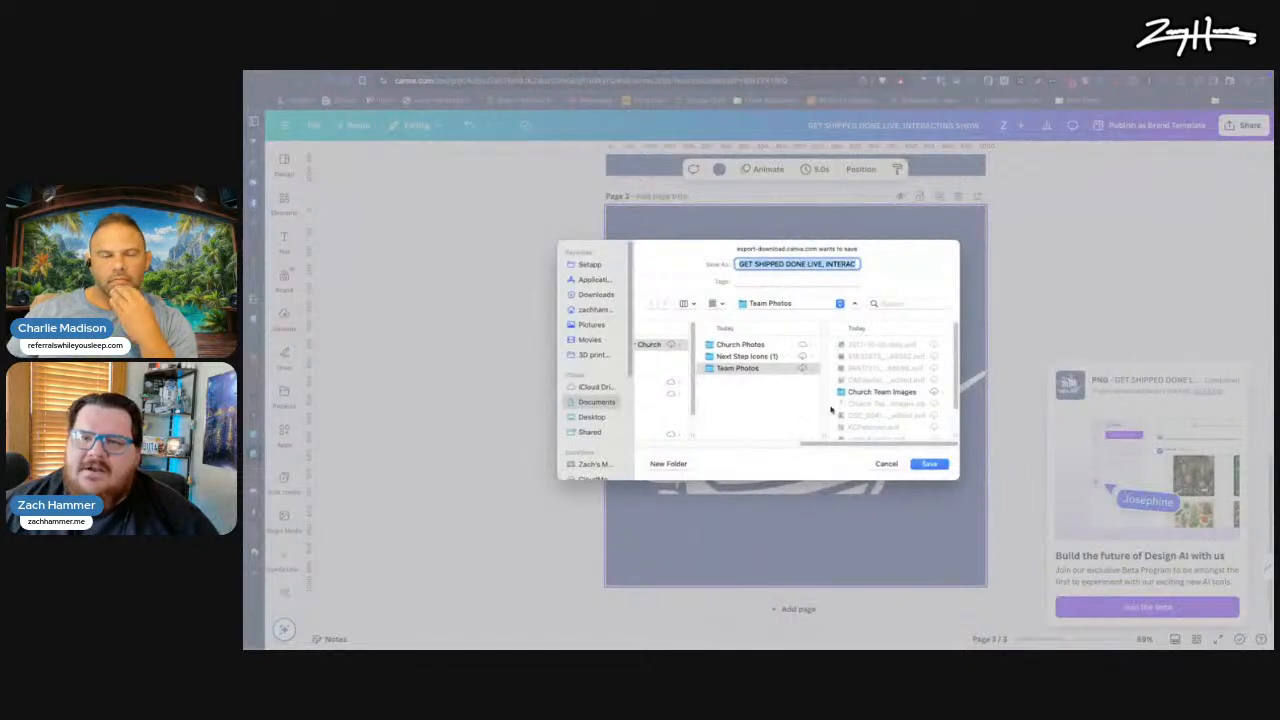
{"action": "left_click", "coordinate": [580, 295]}
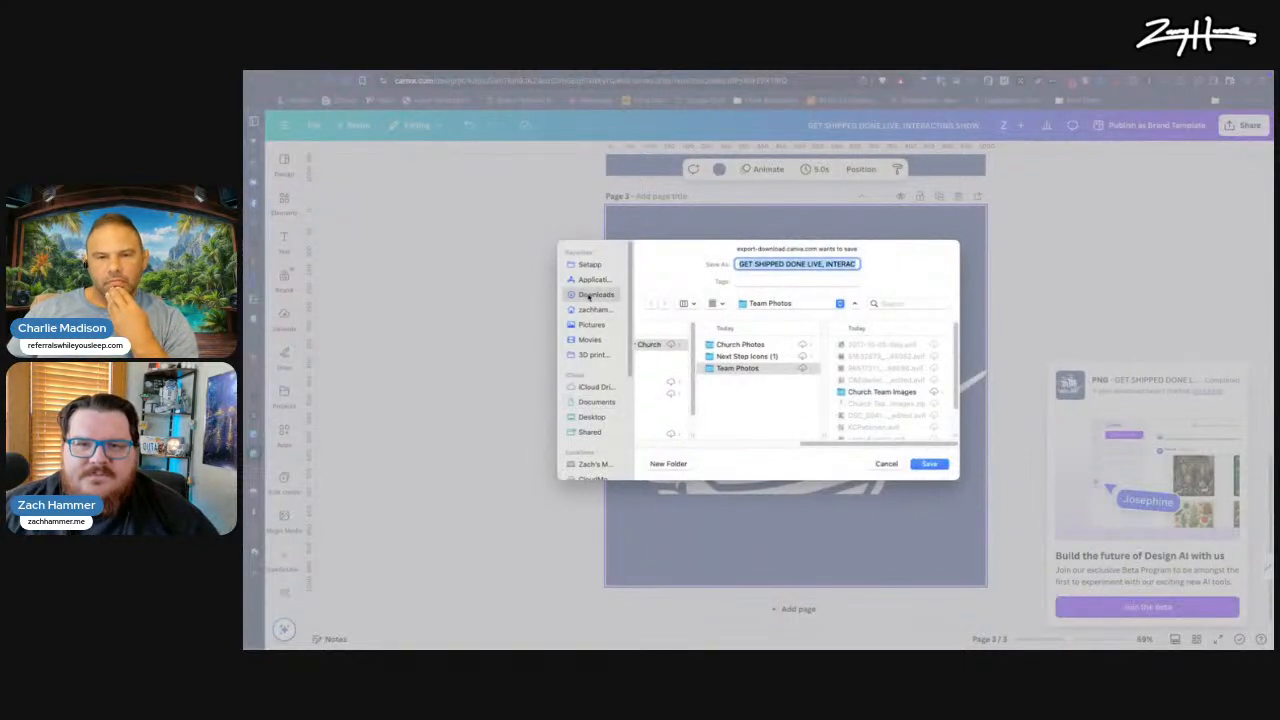
{"action": "left_click", "coordinate": [928, 464]}
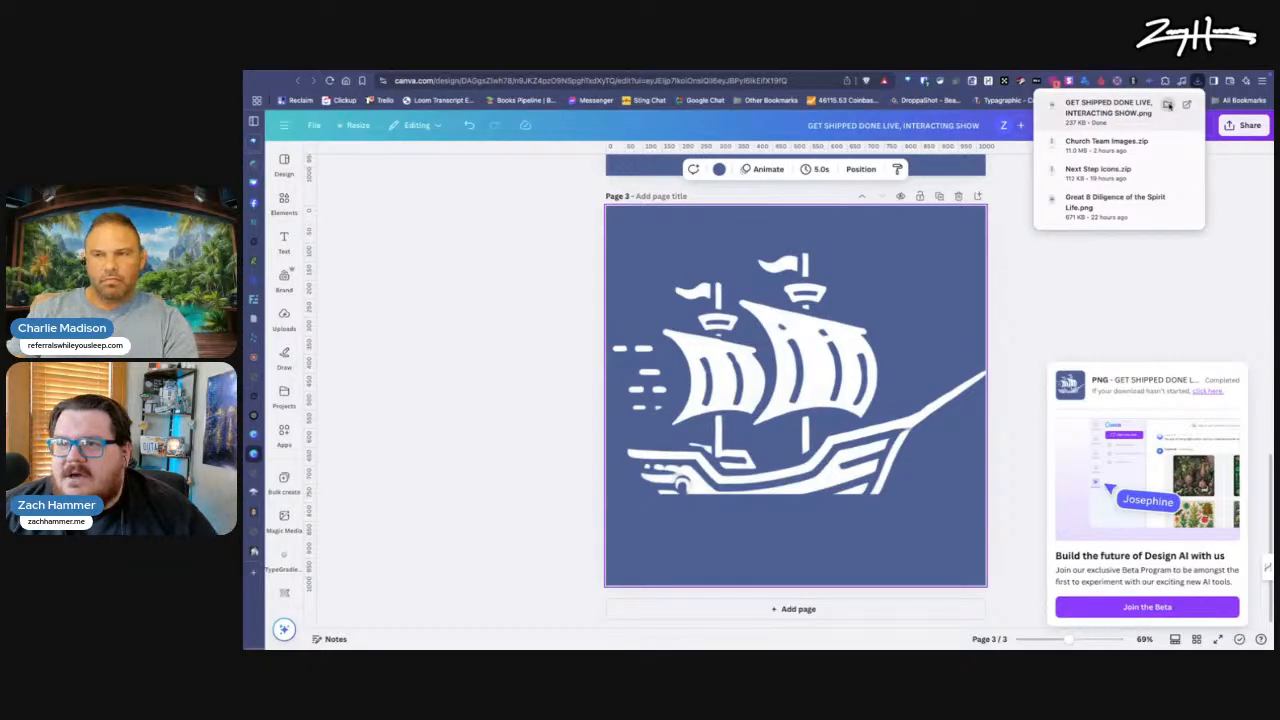
Step: Bring the downloaded ship PNG from its folder into the design and move it onto page 2
{"action": "left_click", "coordinate": [1168, 105]}
{"action": "left_click_drag", "start_coordinate": [843, 517], "coordinate": [848, 512]}
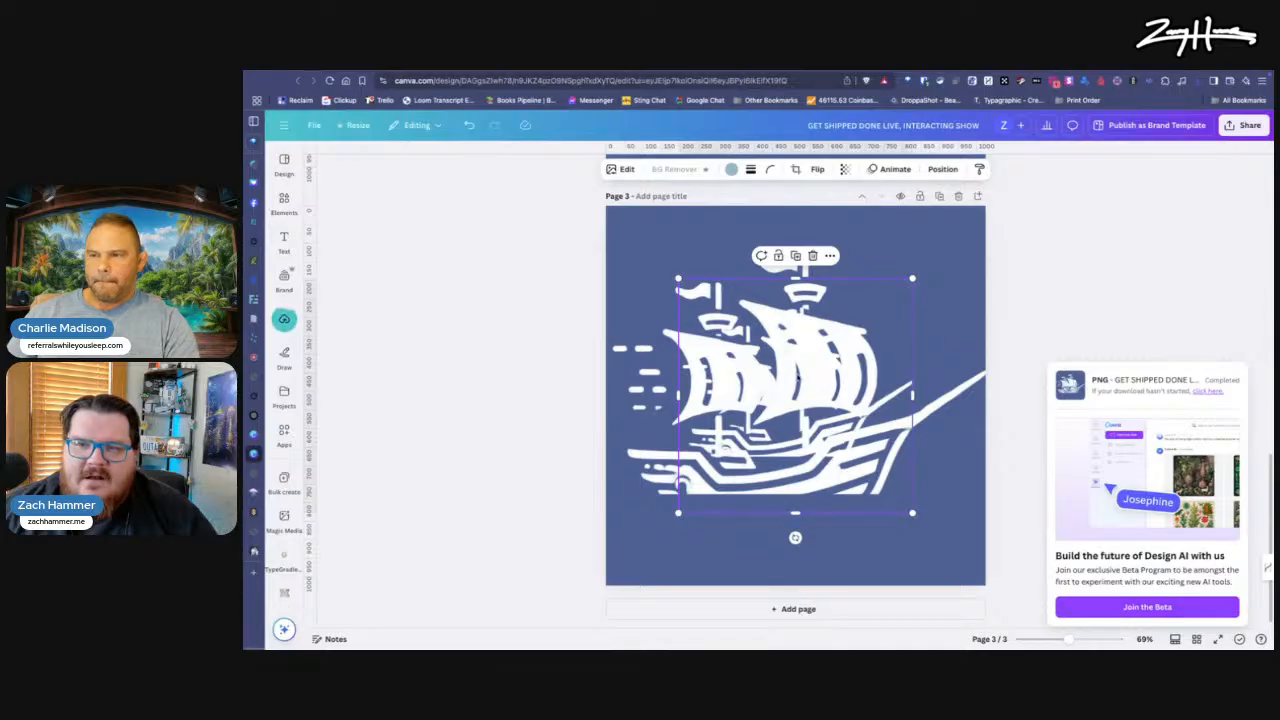
{"action": "left_click_drag", "start_coordinate": [798, 378], "coordinate": [764, 297]}
{"action": "scroll", "coordinate": [766, 330], "scroll_direction": "up", "scroll_amount": 2}
{"action": "left_click_drag", "start_coordinate": [768, 494], "coordinate": [803, 264]}
{"action": "scroll", "coordinate": [867, 512], "scroll_direction": "up", "scroll_amount": 3}
{"action": "scroll", "coordinate": [867, 512], "scroll_direction": "up", "scroll_amount": 1}
{"action": "left_click_drag", "start_coordinate": [803, 588], "coordinate": [895, 485]}
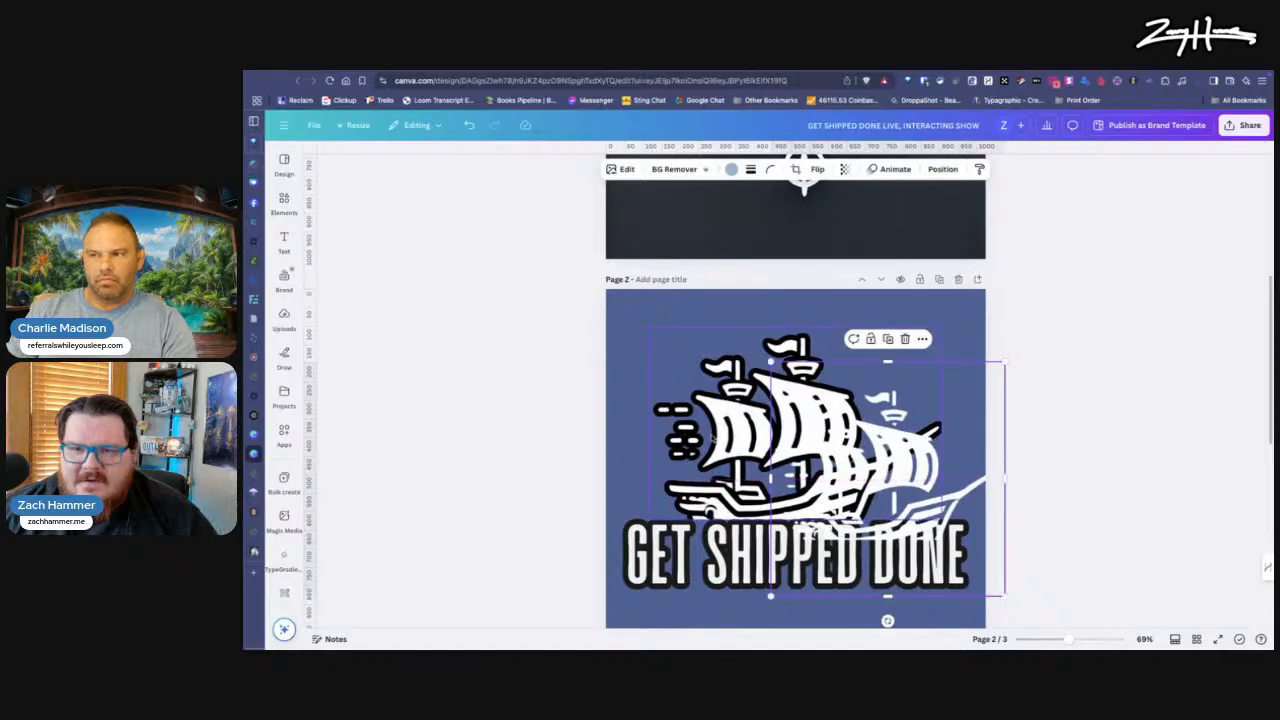
Step: Move the original ship toward page 2's upper-left corner and place the new ship beside it, above the text
{"action": "left_click", "coordinate": [718, 441]}
{"action": "left_click_drag", "start_coordinate": [720, 442], "coordinate": [633, 345]}
{"action": "left_click", "coordinate": [908, 481]}
{"action": "left_click_drag", "start_coordinate": [908, 481], "coordinate": [932, 431]}
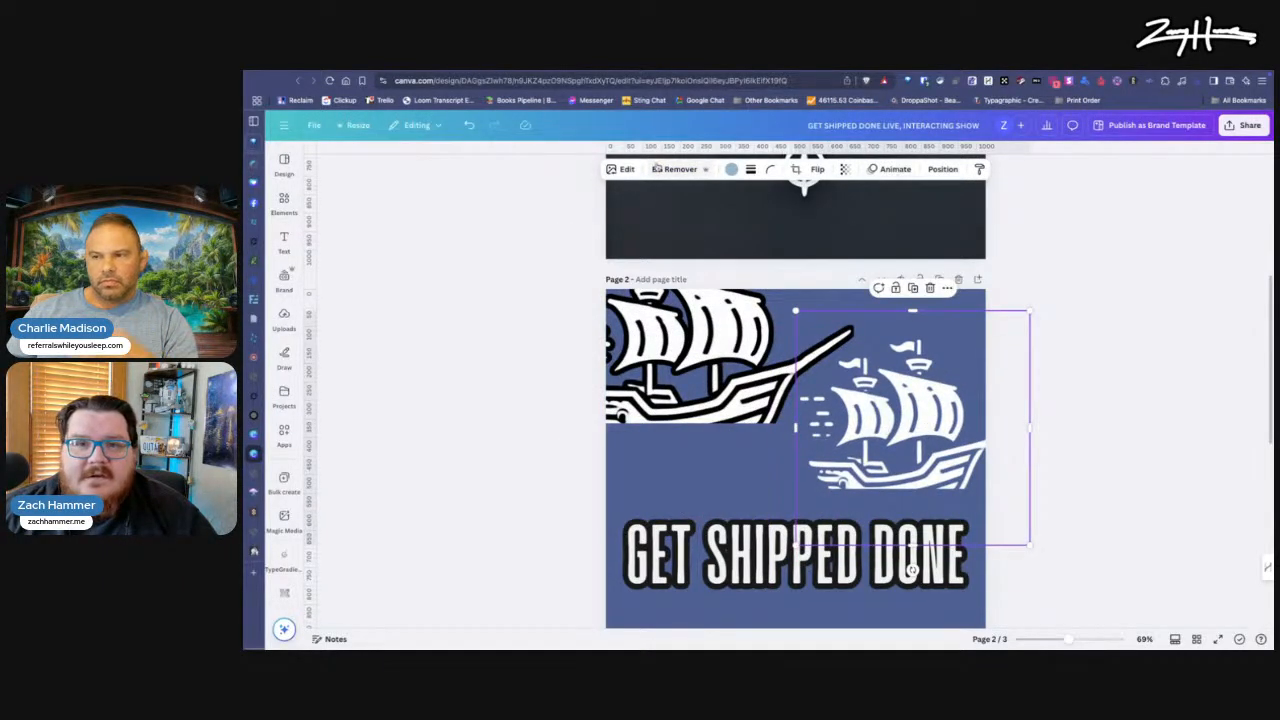
Step: Apply an Outline shadow to the new ship image
{"action": "left_click", "coordinate": [621, 169]}
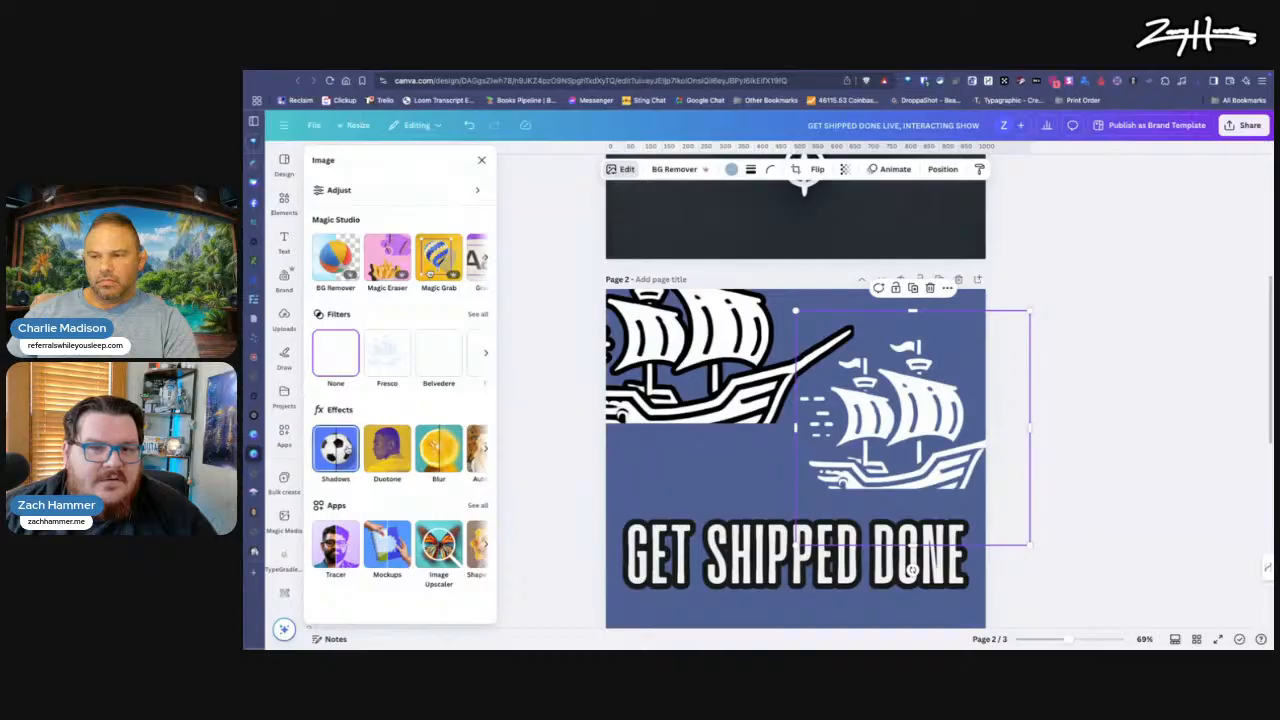
{"action": "left_click", "coordinate": [335, 450]}
{"action": "left_click", "coordinate": [458, 286]}
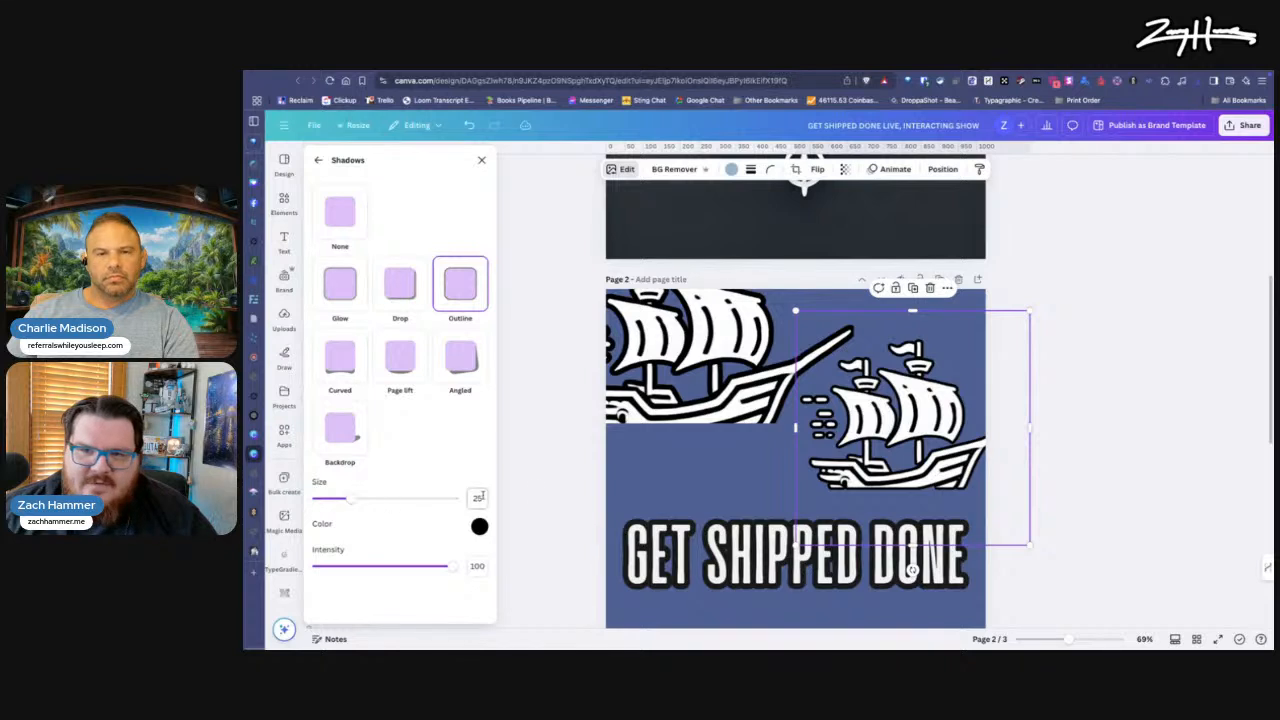
Step: Enlarge the new ship above the text on page 2 and match its size and position to the original ship
{"action": "left_click_drag", "start_coordinate": [890, 420], "coordinate": [750, 445]}
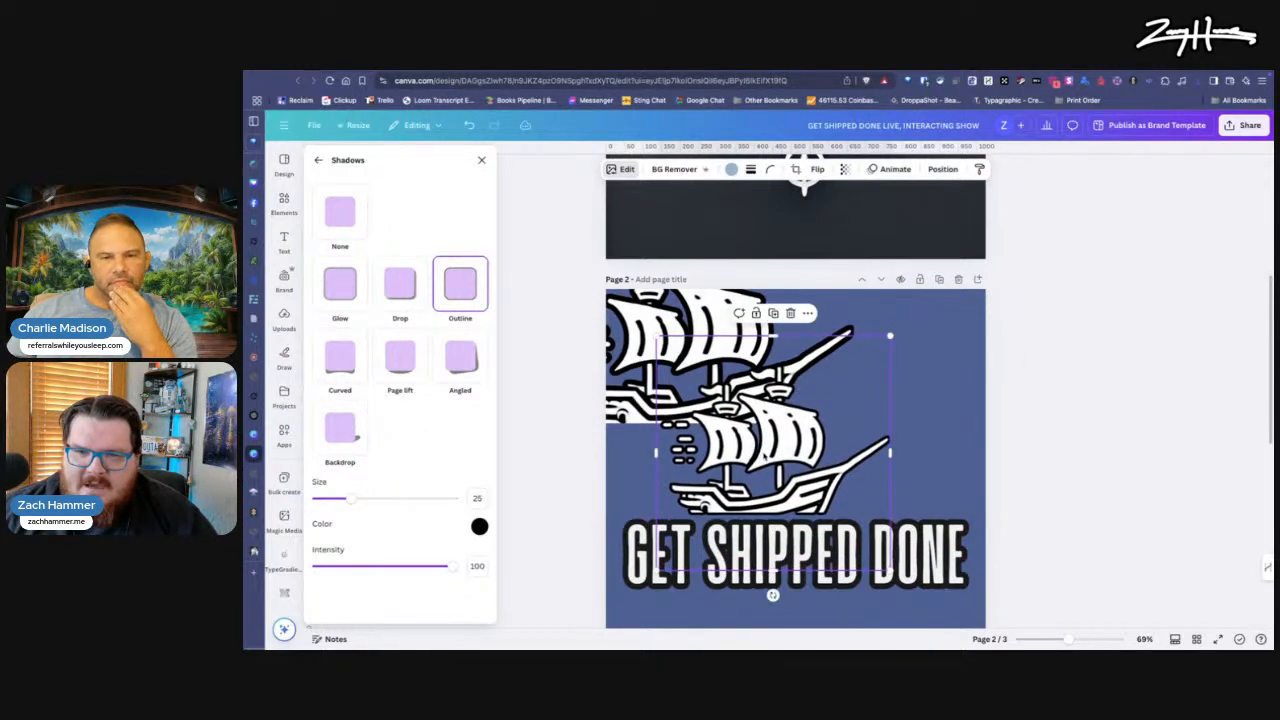
{"action": "left_click_drag", "start_coordinate": [887, 337], "coordinate": [960, 278]}
{"action": "left_click_drag", "start_coordinate": [821, 396], "coordinate": [772, 464]}
{"action": "left_click_drag", "start_coordinate": [970, 403], "coordinate": [823, 403]}
{"action": "left_click_drag", "start_coordinate": [968, 290], "coordinate": [946, 283]}
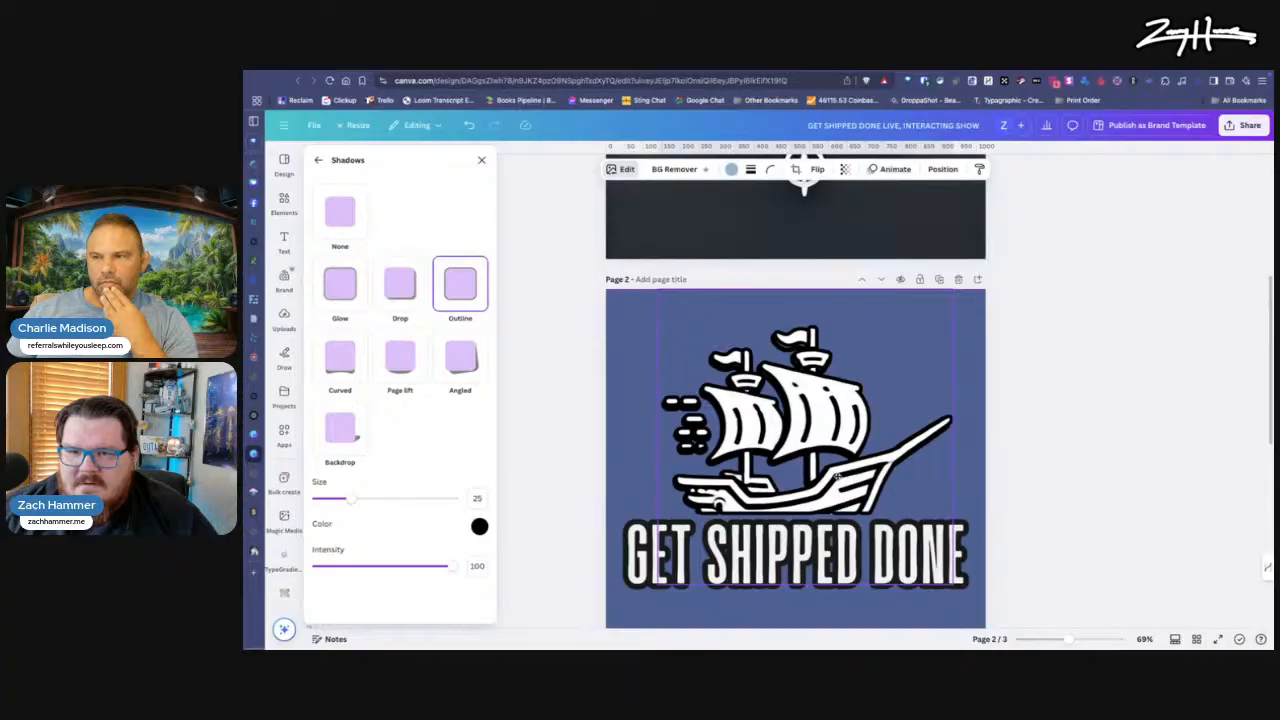
Step: Delete the original ship from page 2 and reposition the new ship so its hull sits directly on the text
{"action": "key", "text": "ctrl+d"}
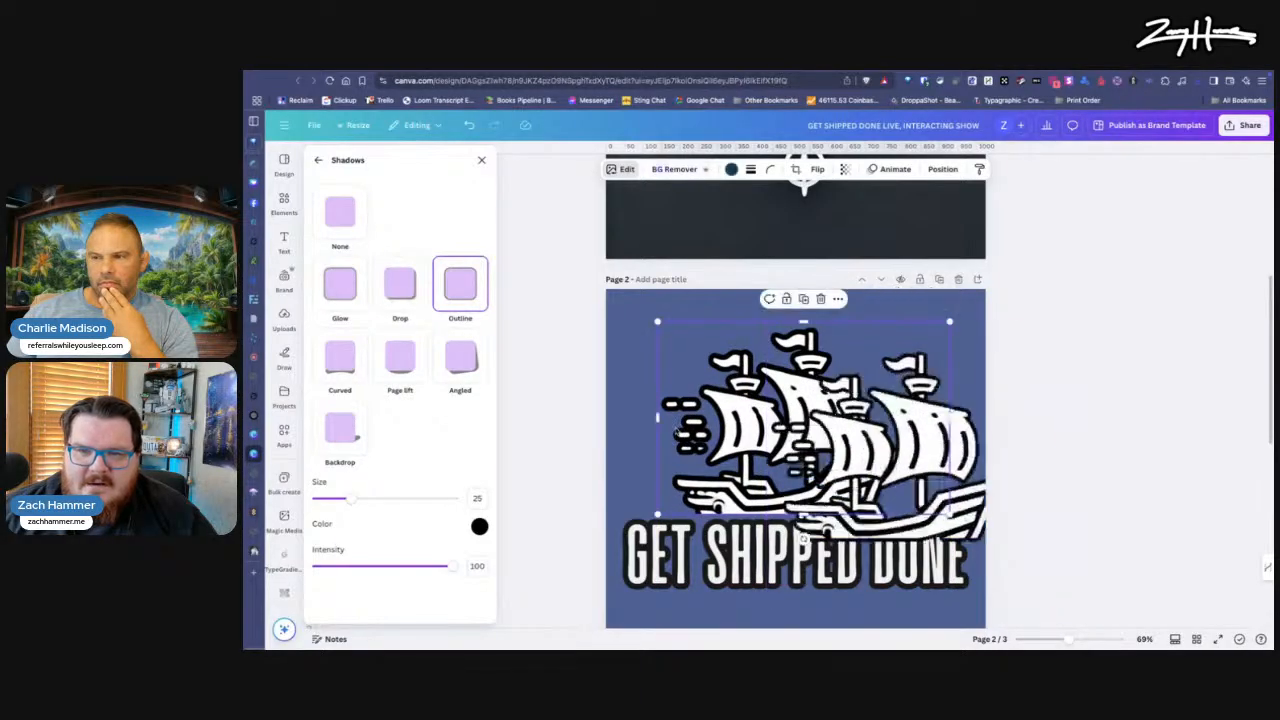
{"action": "key", "text": "Delete"}
{"action": "left_click_drag", "start_coordinate": [895, 457], "coordinate": [784, 432]}
{"action": "key", "text": "Down"}
{"action": "key", "text": "Down"}
{"action": "key", "text": "Down"}
{"action": "key", "text": "Down"}
{"action": "key", "text": "Down"}
{"action": "key", "text": "Down"}
{"action": "key", "text": "Down"}
{"action": "key", "text": "Down"}
{"action": "key", "text": "Down"}
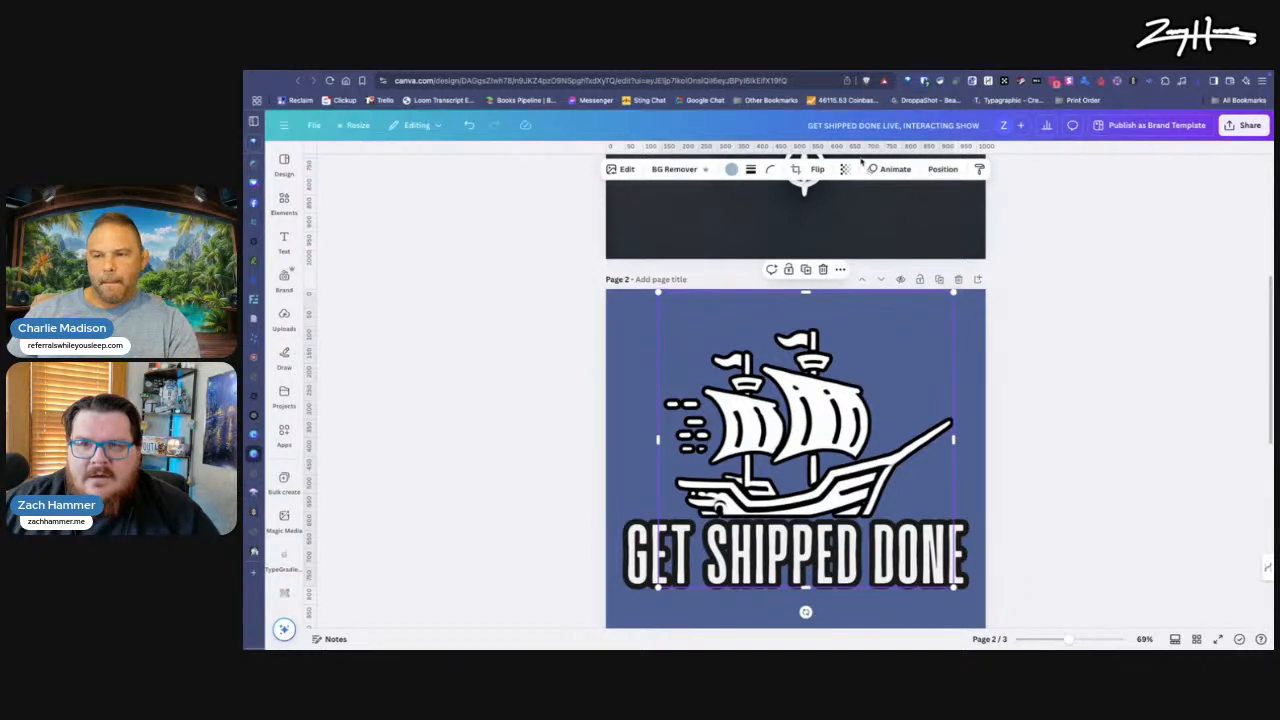
Step: Set the ship's Outline shadow size to 43
{"action": "left_click", "coordinate": [622, 169]}
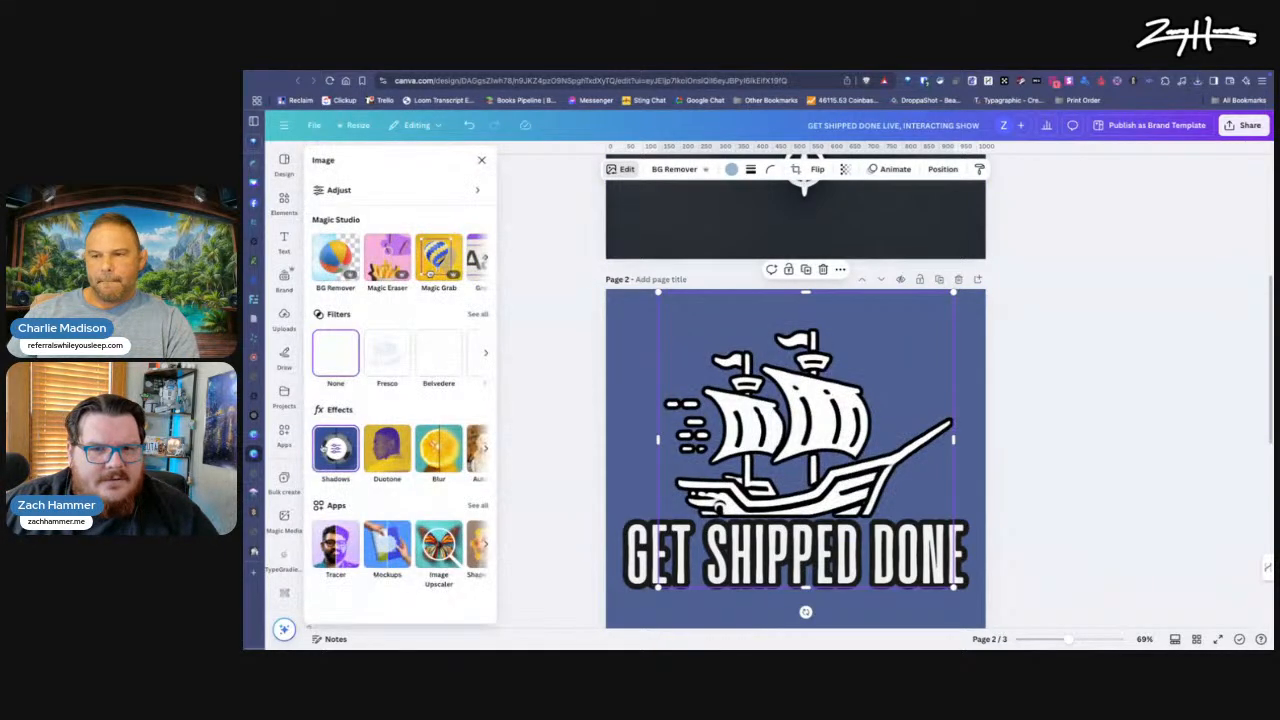
{"action": "left_click", "coordinate": [335, 447]}
{"action": "left_click_drag", "start_coordinate": [349, 500], "coordinate": [373, 501]}
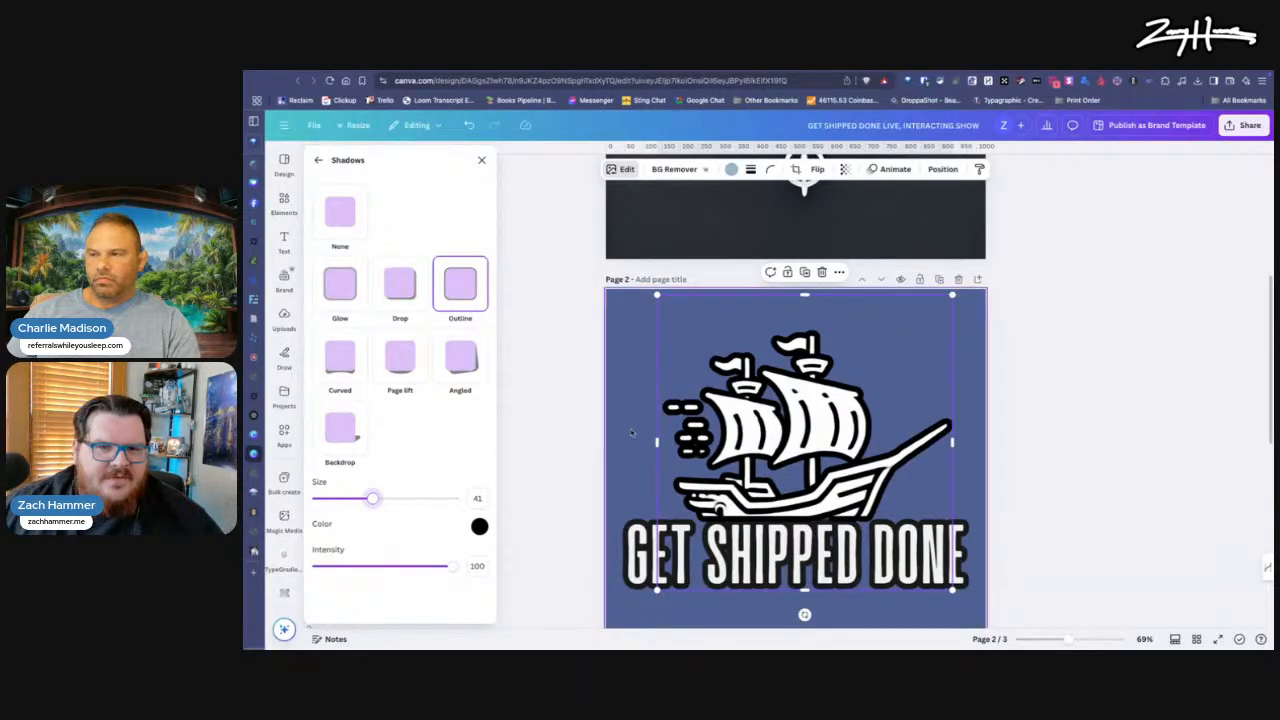
{"action": "left_click", "coordinate": [400, 288]}
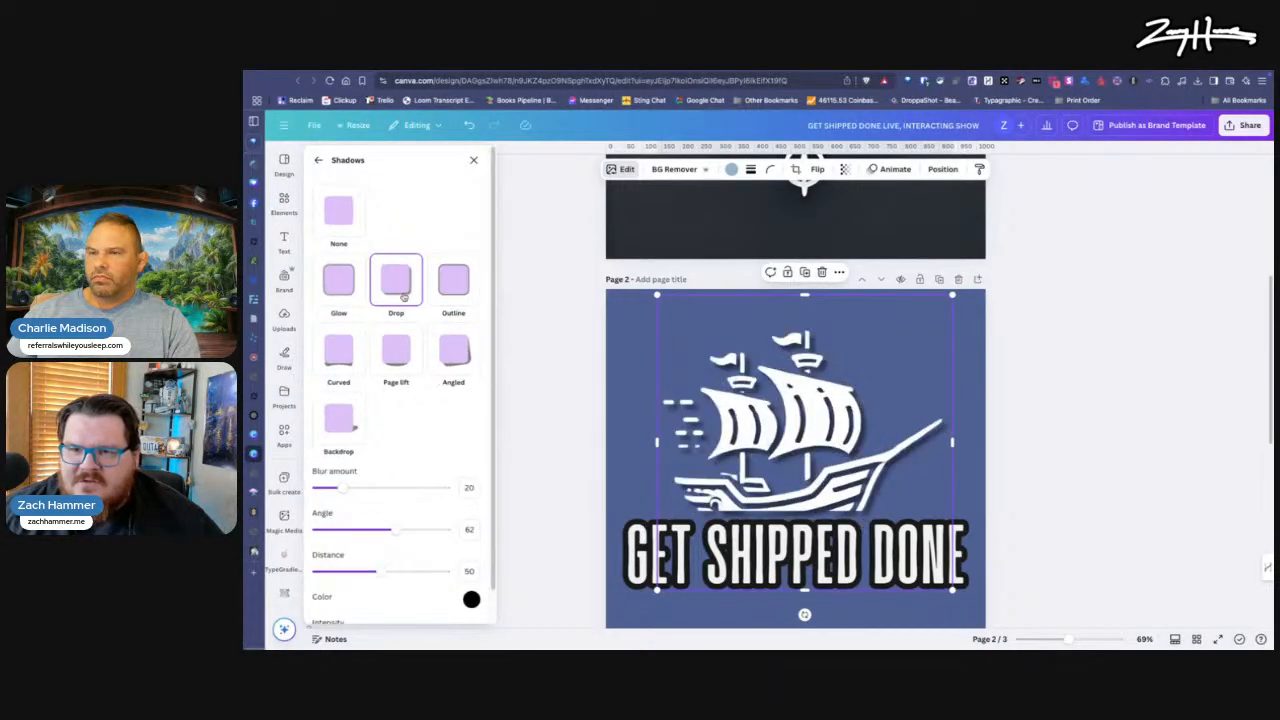
{"action": "left_click", "coordinate": [453, 281]}
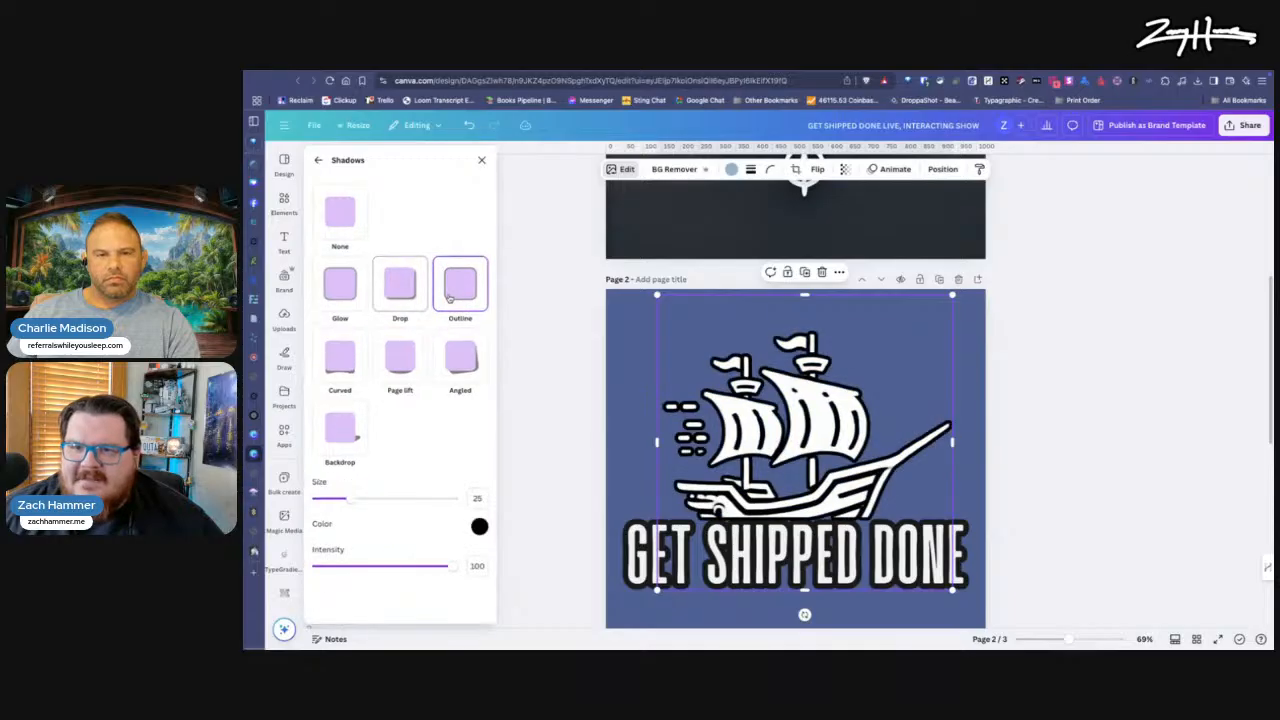
{"action": "left_click_drag", "start_coordinate": [357, 499], "coordinate": [377, 507]}
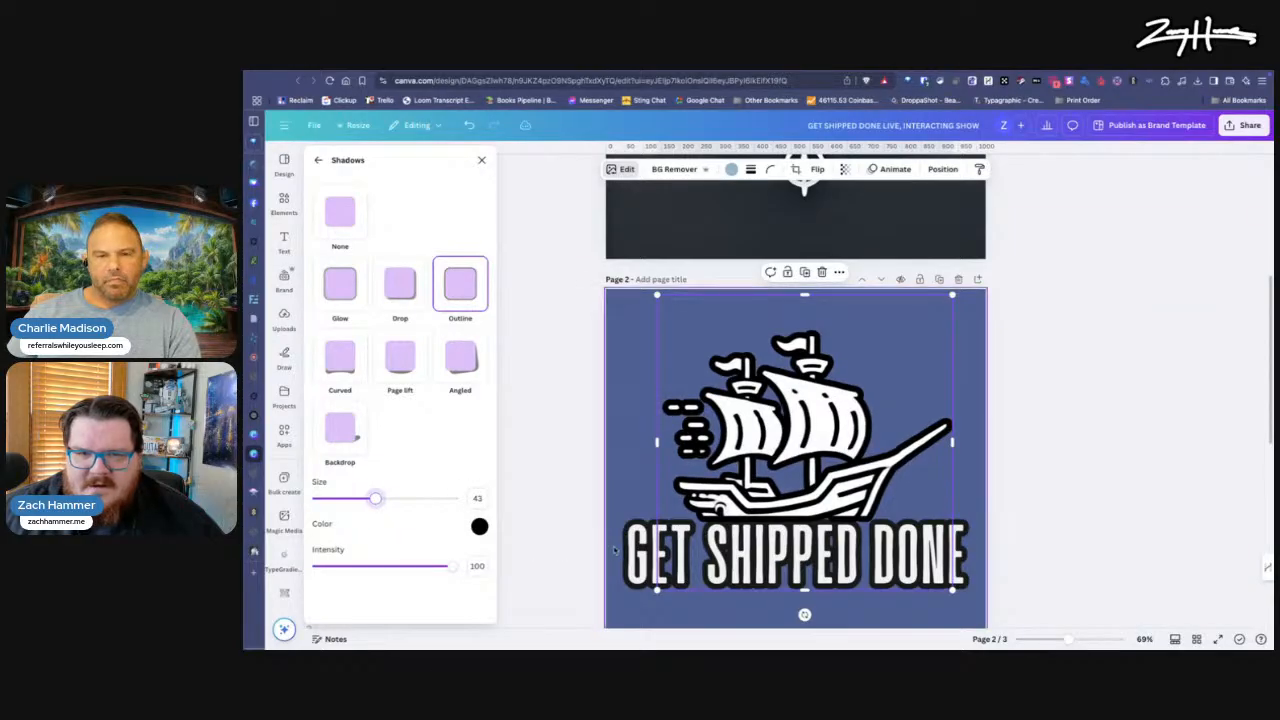
Step: Set the "GET SHIPPED DONE" text outline color to #000000, matching the ship's outline
{"action": "left_click", "coordinate": [481, 530]}
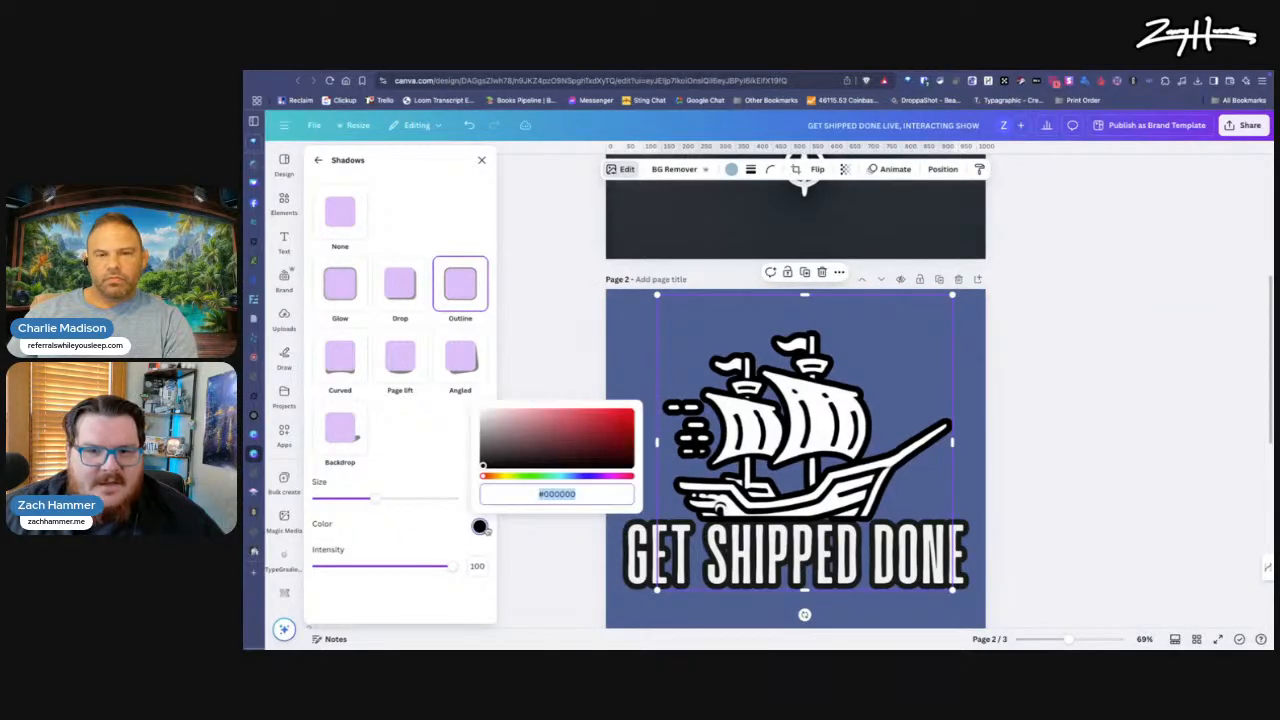
{"action": "left_click", "coordinate": [640, 554]}
{"action": "double_click", "coordinate": [640, 554]}
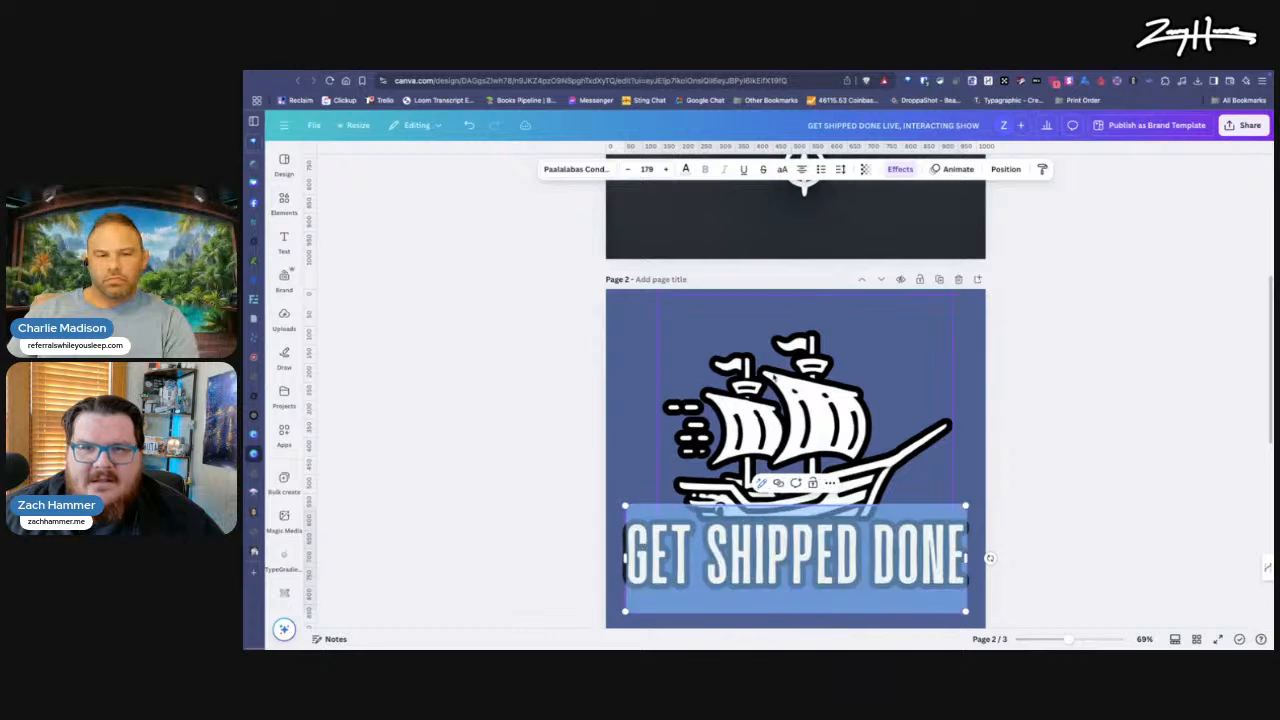
{"action": "left_click", "coordinate": [905, 170]}
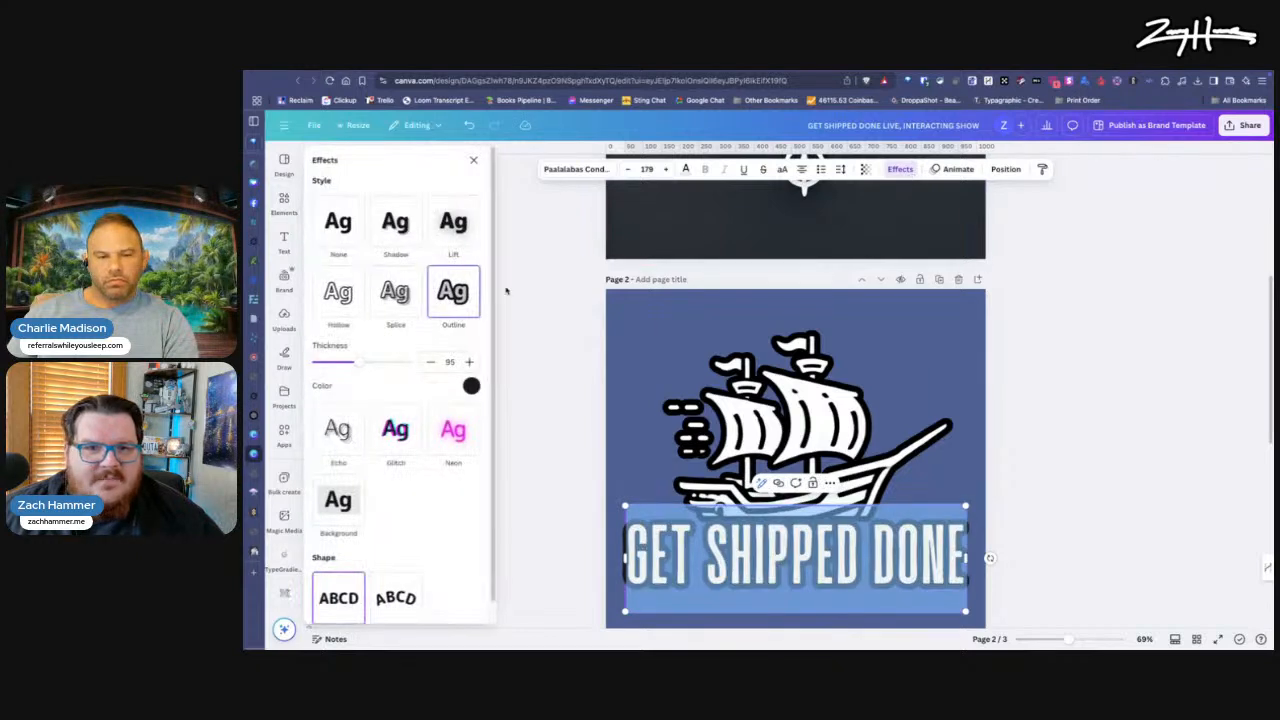
{"action": "left_click", "coordinate": [471, 386]}
{"action": "left_click", "coordinate": [323, 440]}
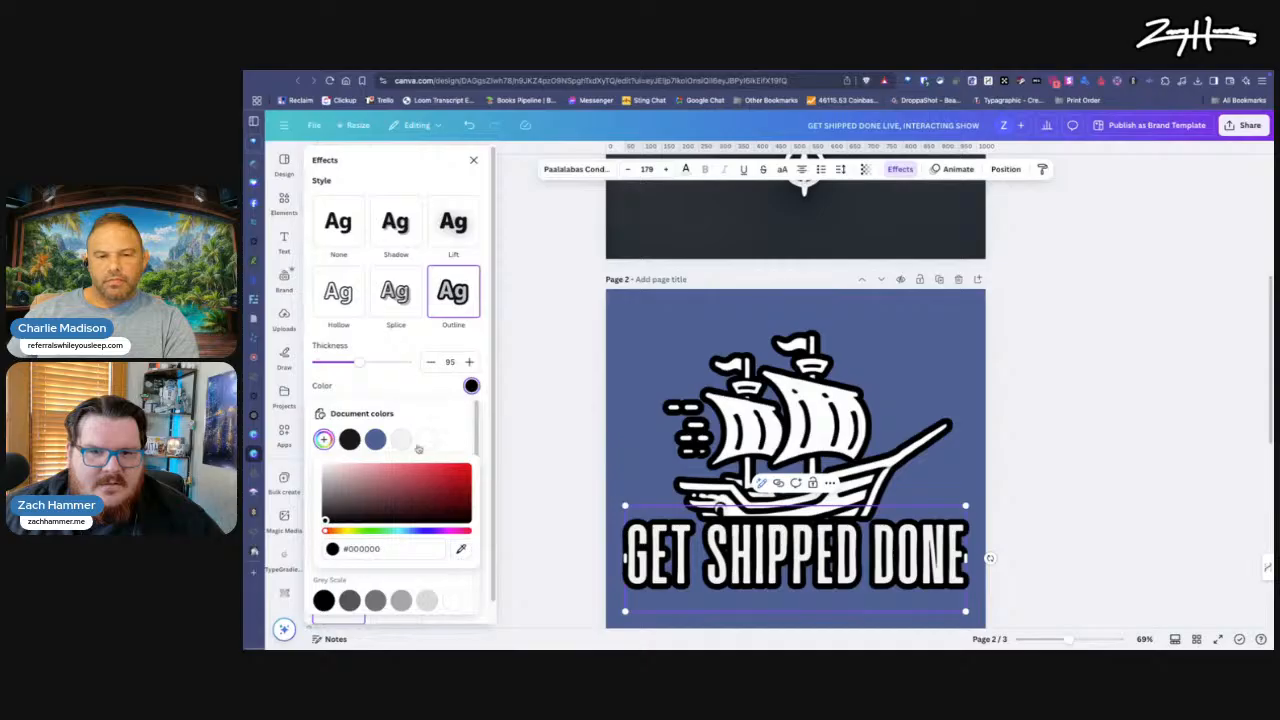
{"action": "left_click", "coordinate": [427, 418]}
{"action": "left_click", "coordinate": [545, 486]}
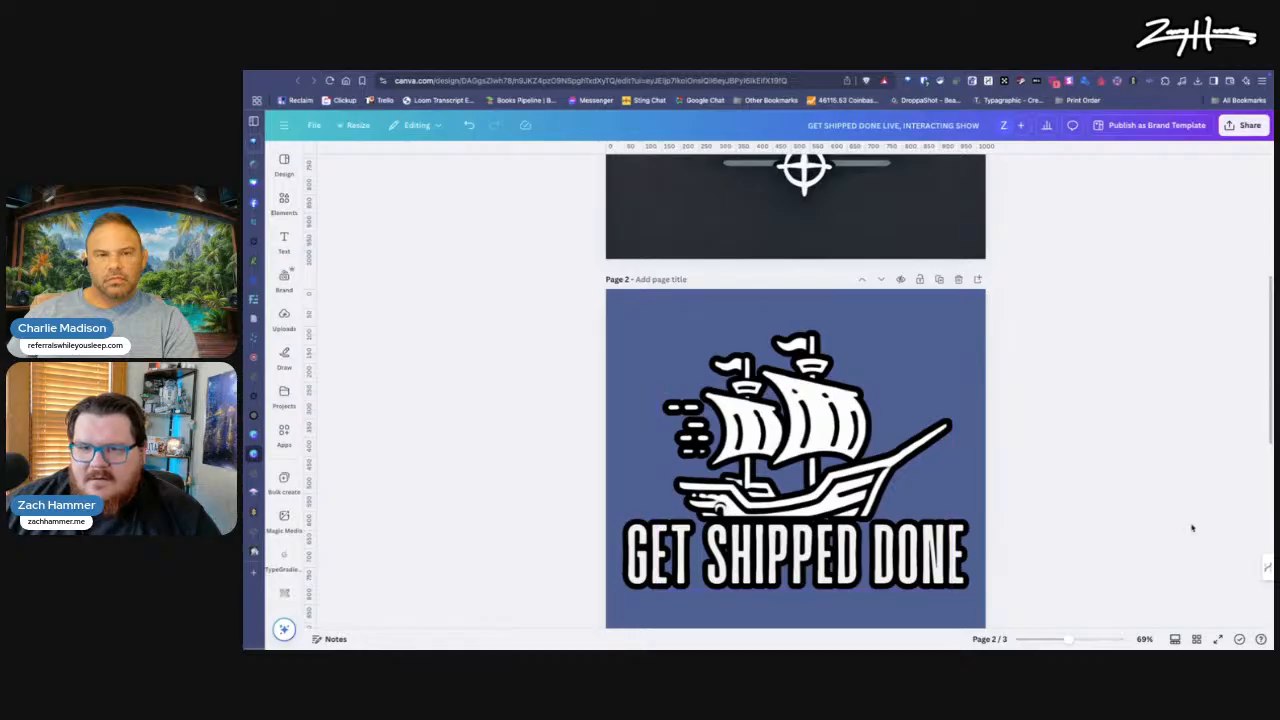
{"action": "scroll", "coordinate": [668, 421], "scroll_direction": "down", "scroll_amount": 2}
{"action": "scroll", "coordinate": [767, 470], "scroll_direction": "up", "scroll_amount": 1}
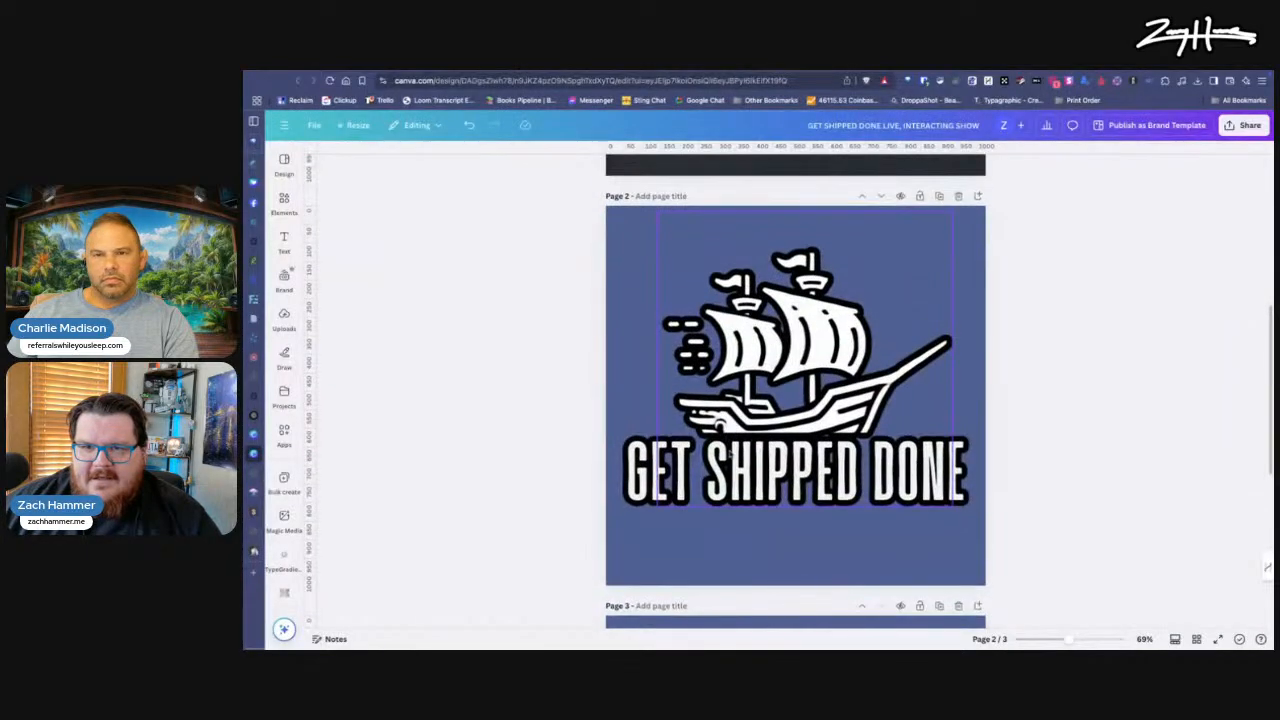
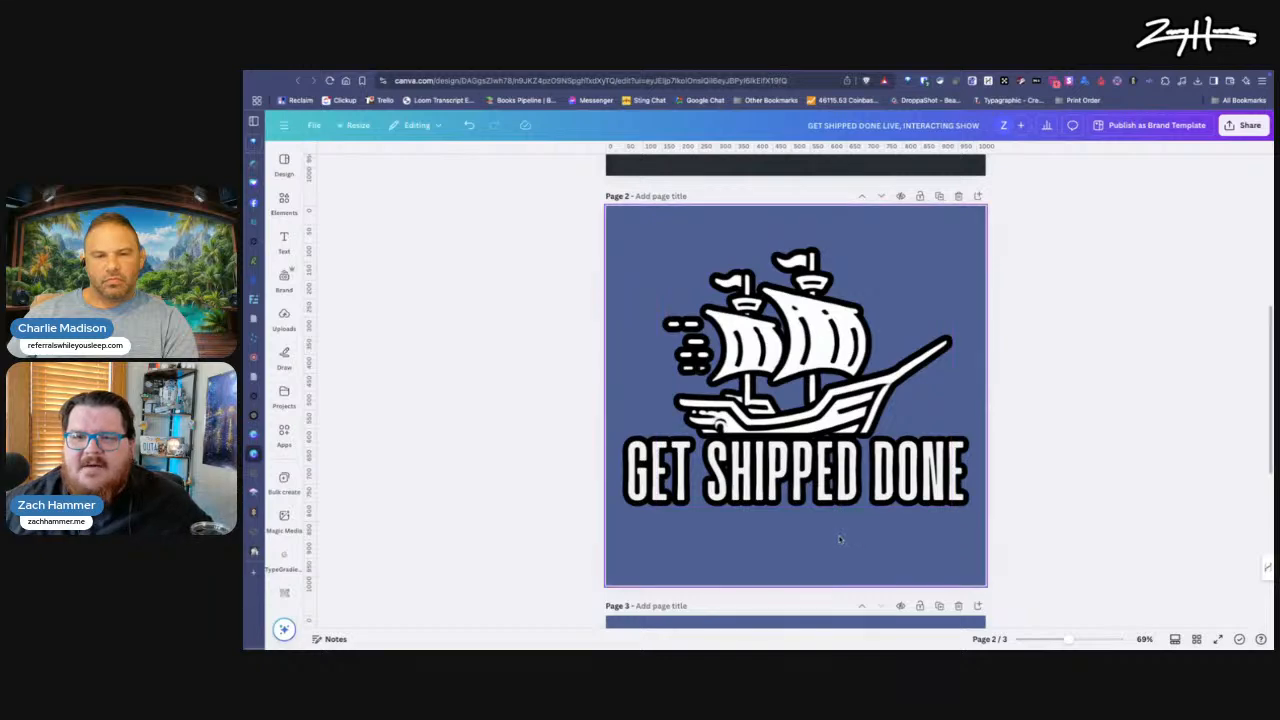
{"action": "scroll", "coordinate": [848, 455], "scroll_direction": "down", "scroll_amount": 4}
{"action": "scroll", "coordinate": [845, 500], "scroll_direction": "up", "scroll_amount": 6}
{"action": "scroll", "coordinate": [840, 537], "scroll_direction": "down", "scroll_amount": 2}
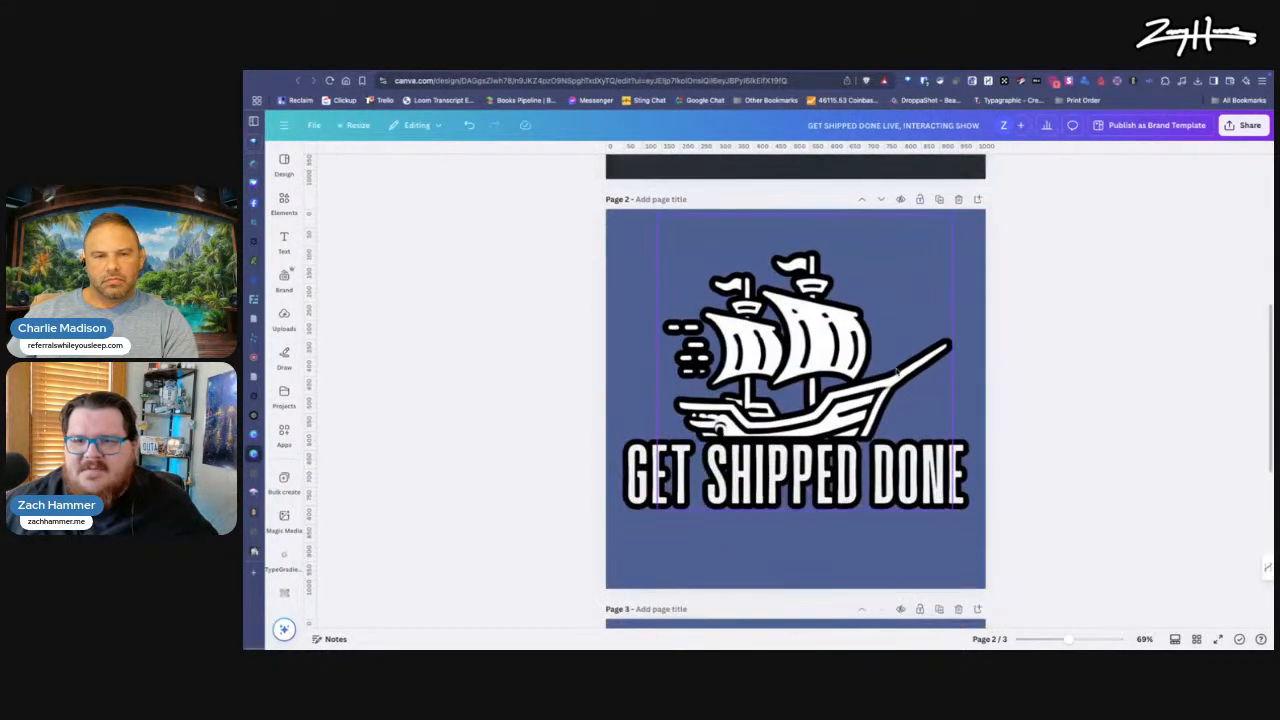
{"action": "scroll", "coordinate": [866, 354], "scroll_direction": "up", "scroll_amount": 6}
{"action": "scroll", "coordinate": [866, 354], "scroll_direction": "down", "scroll_amount": 5}
{"action": "scroll", "coordinate": [840, 380], "scroll_direction": "up", "scroll_amount": 2}
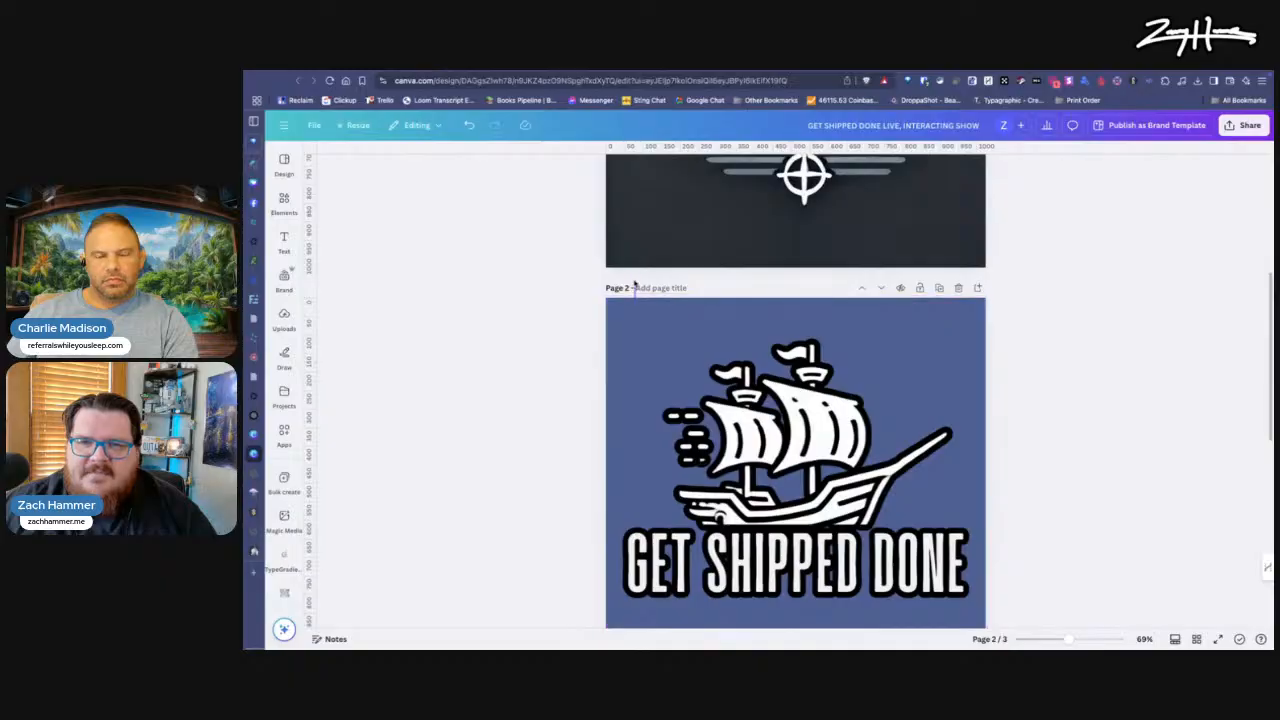
{"action": "left_click", "coordinate": [654, 347]}
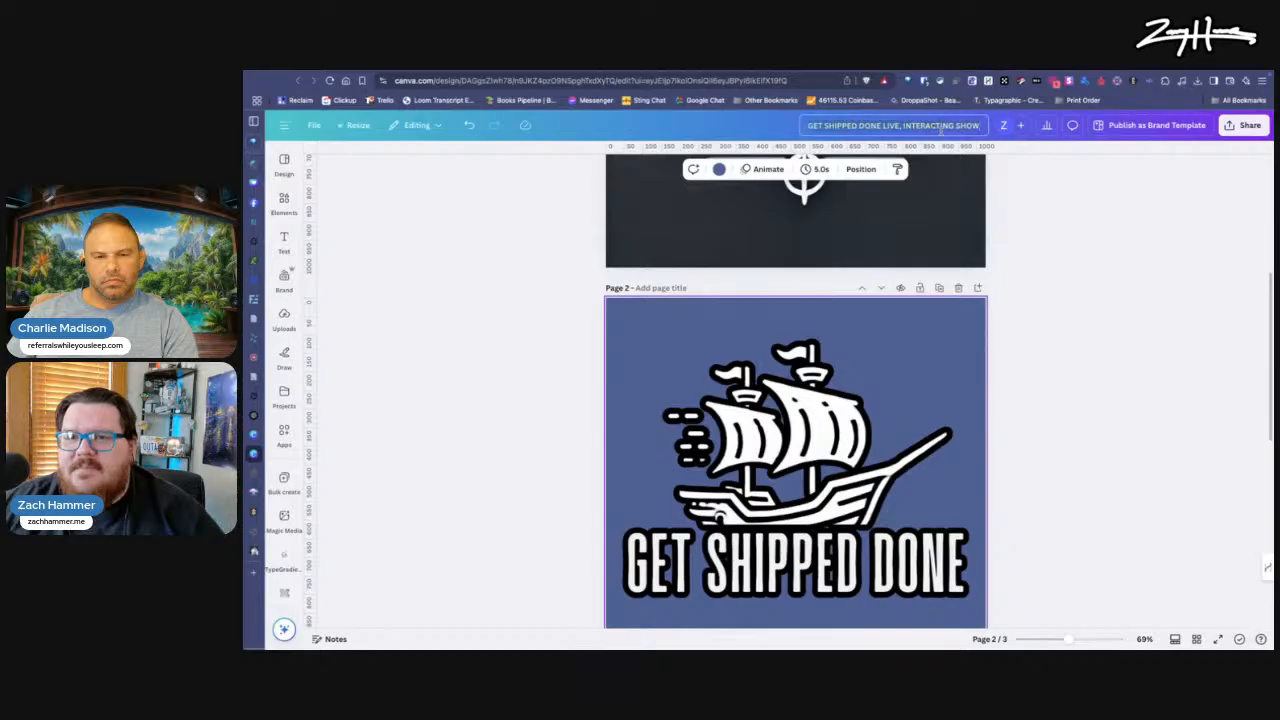
{"action": "left_click", "coordinate": [1245, 125]}
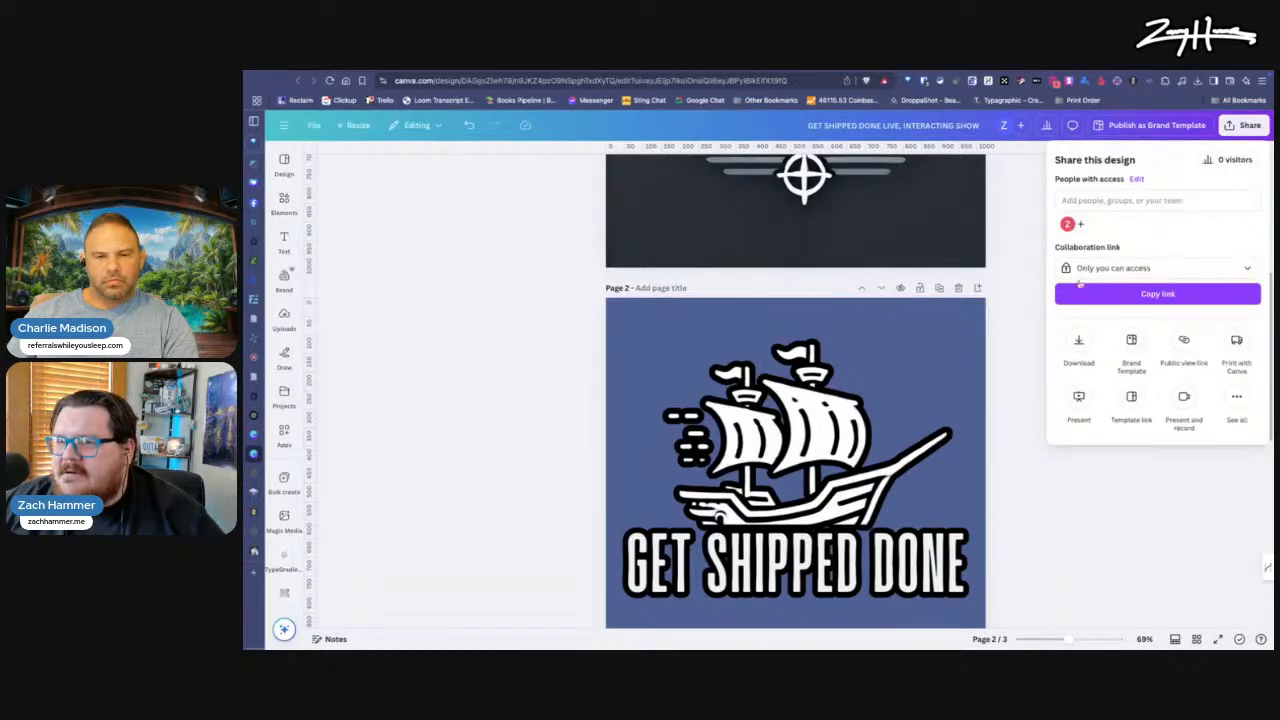
{"action": "left_click", "coordinate": [1077, 345]}
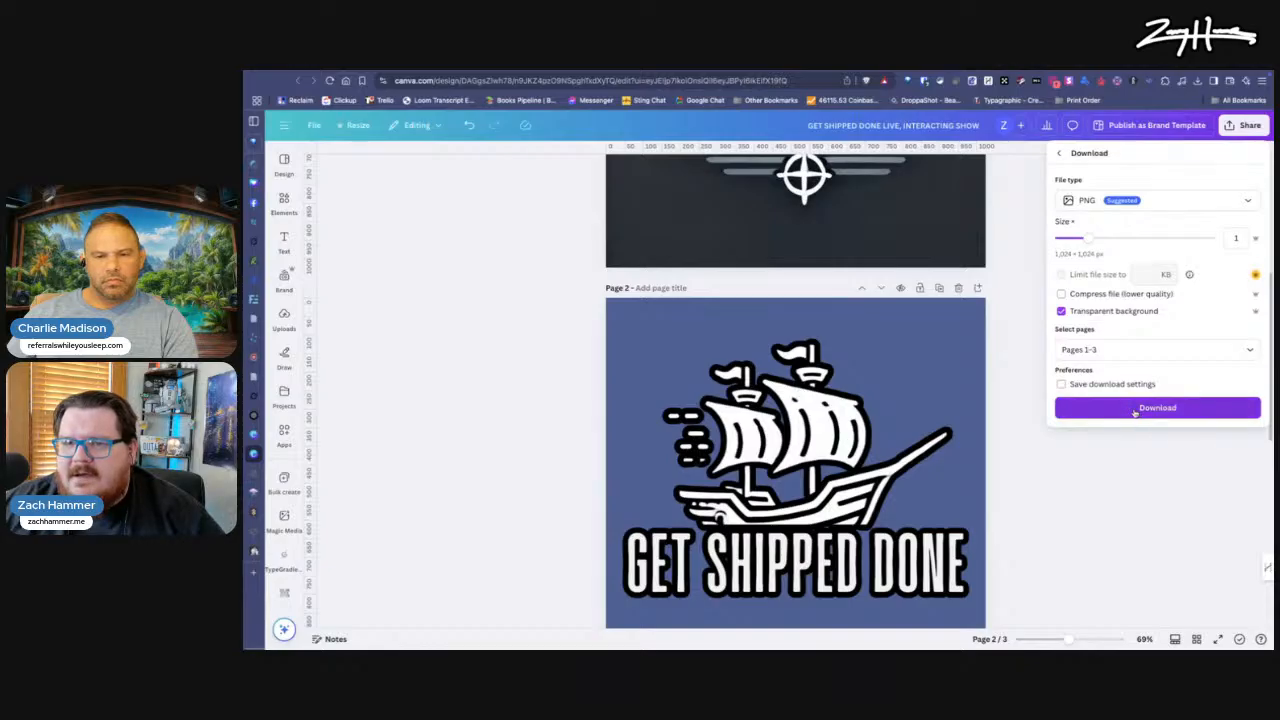
{"action": "left_click", "coordinate": [1016, 419]}
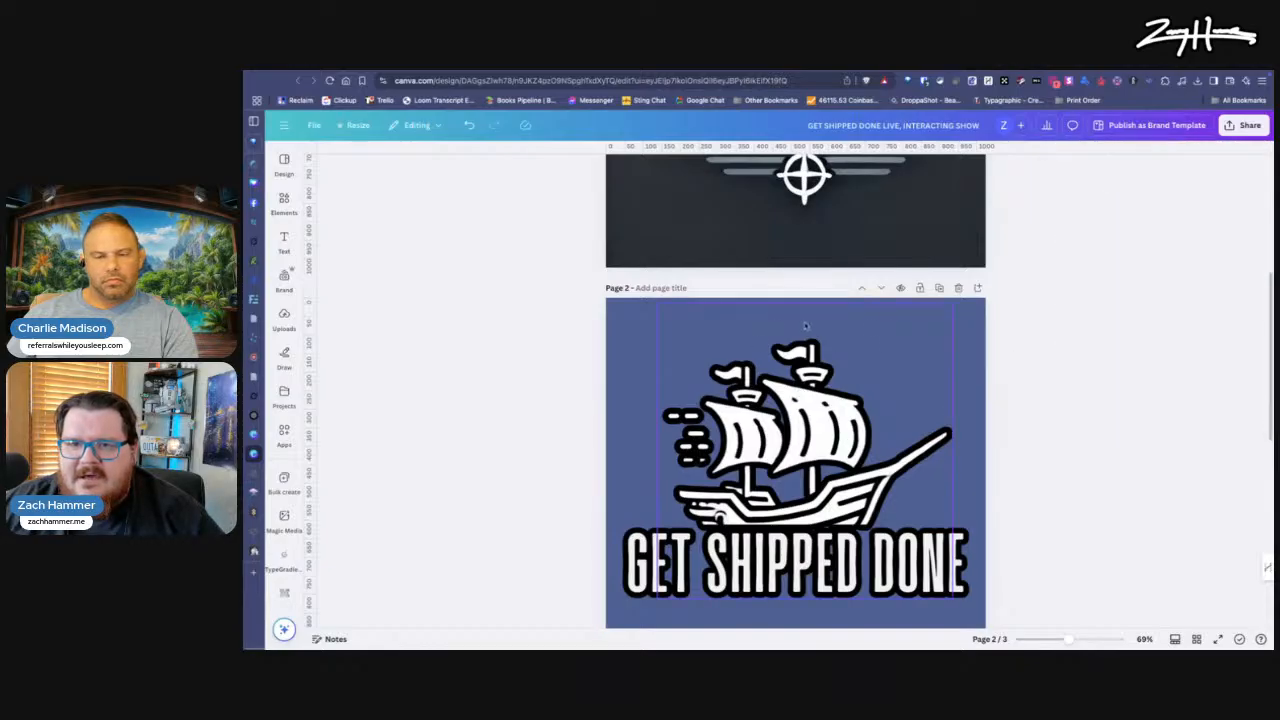
{"action": "left_click", "coordinate": [760, 397]}
{"action": "scroll", "coordinate": [720, 460], "scroll_direction": "down", "scroll_amount": 1}
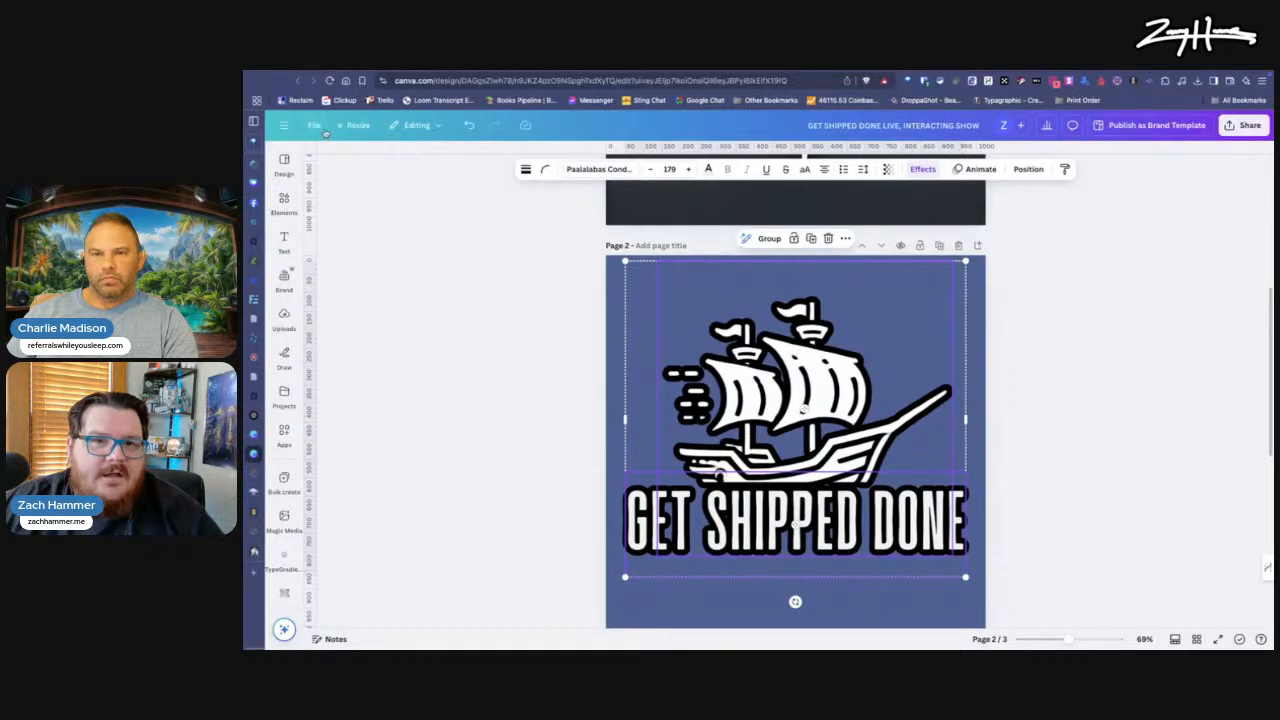
{"action": "left_click", "coordinate": [357, 126]}
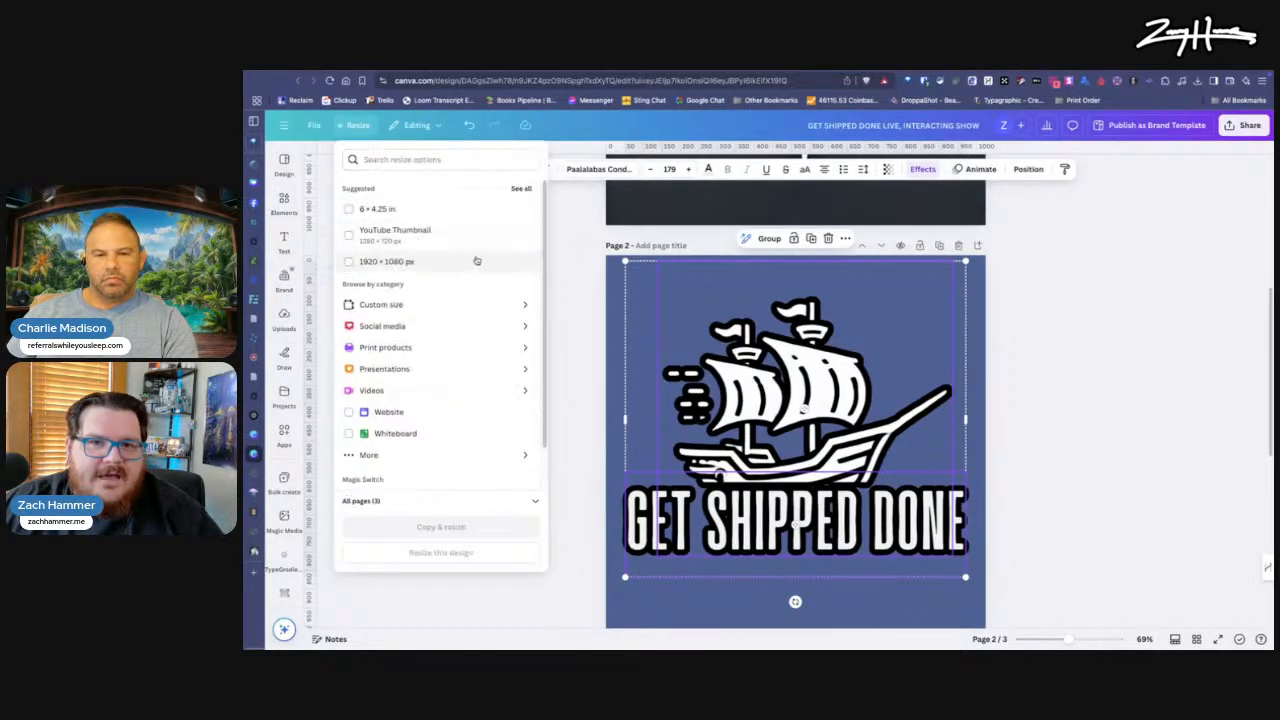
{"action": "left_click", "coordinate": [592, 325]}
{"action": "left_click", "coordinate": [589, 325]}
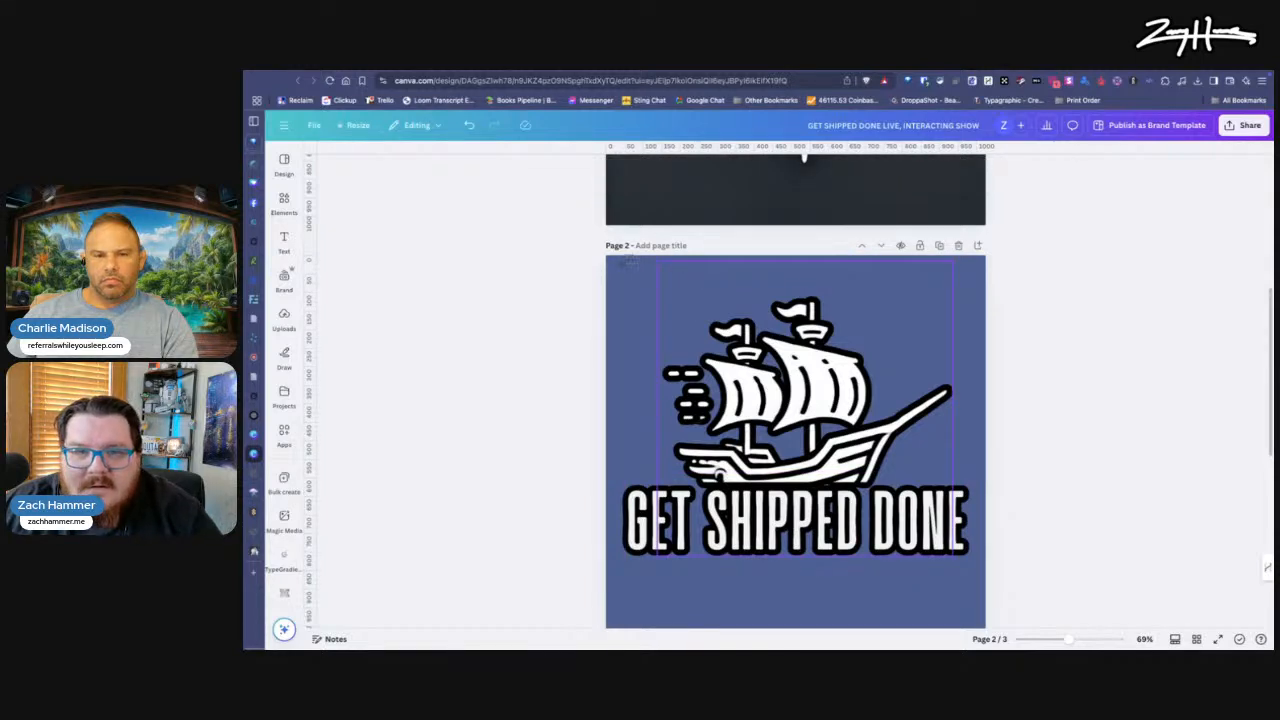
Step: Create a resized copy of the design at a custom size of 700 x 600 px and open that copy
{"action": "left_click_drag", "start_coordinate": [617, 257], "coordinate": [989, 574]}
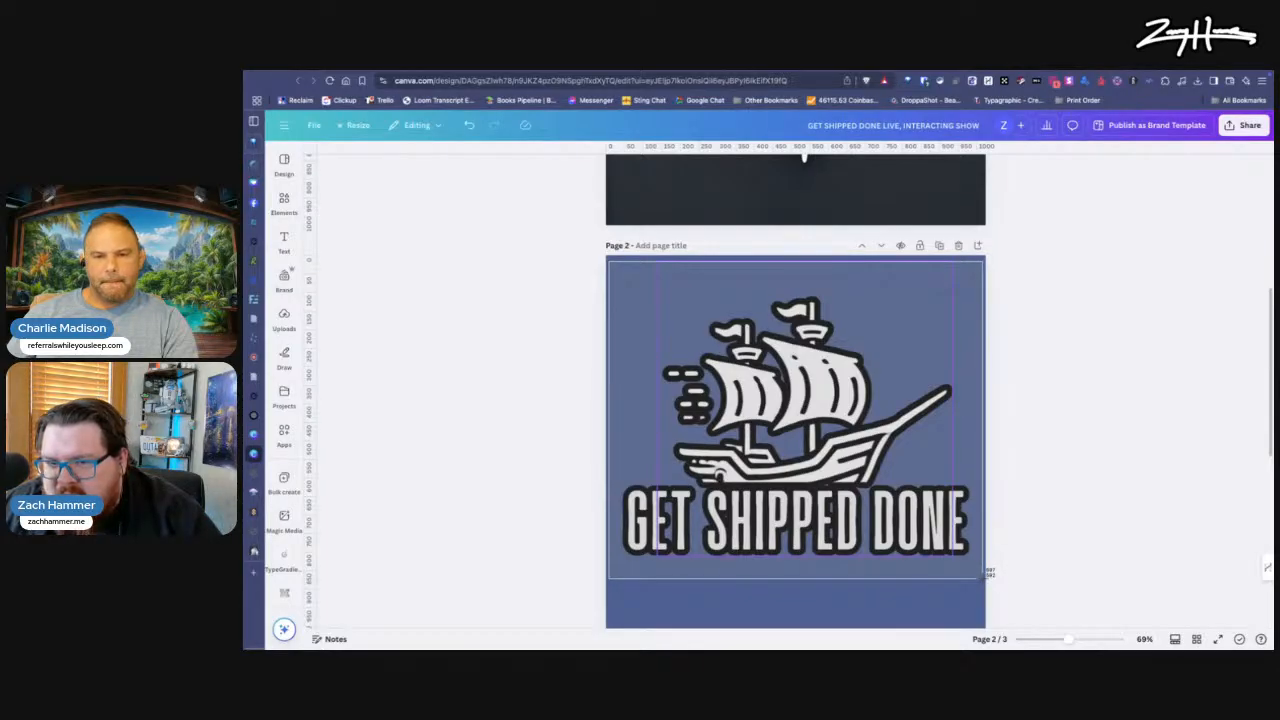
{"action": "left_click_drag", "start_coordinate": [986, 575], "coordinate": [985, 576]}
{"action": "left_click", "coordinate": [358, 125]}
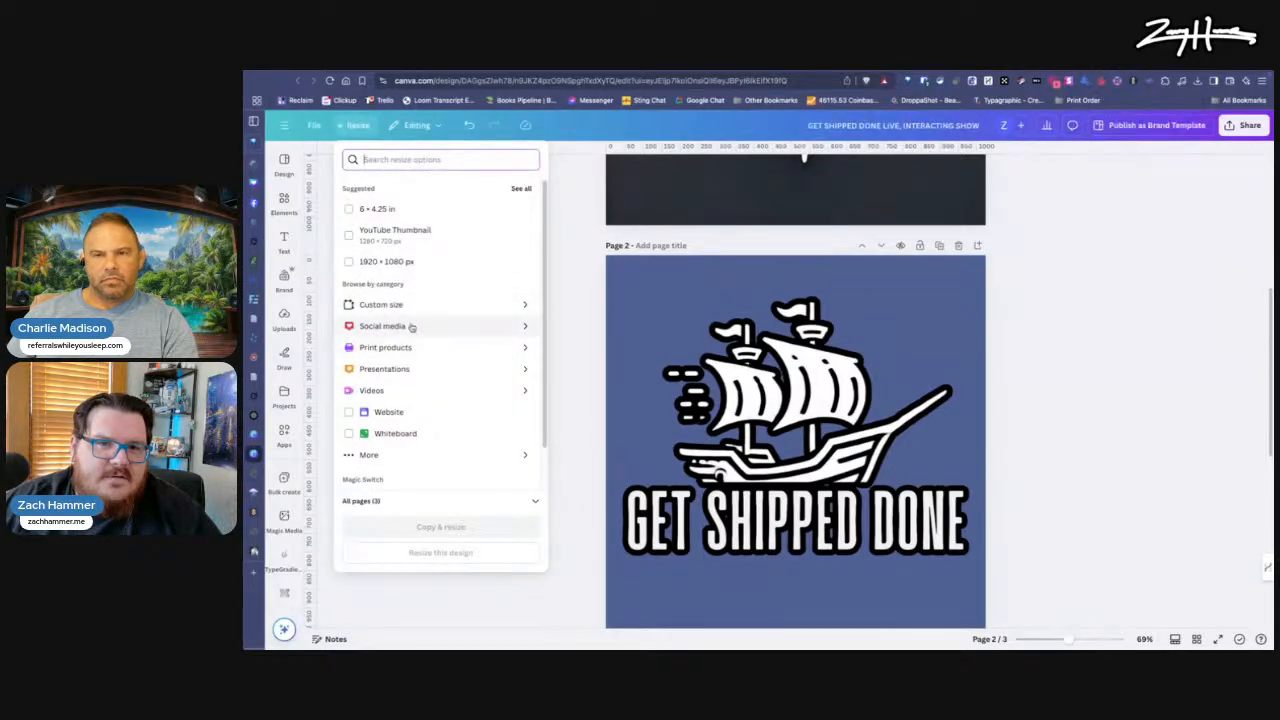
{"action": "left_click", "coordinate": [409, 306]}
{"action": "left_click", "coordinate": [382, 225]}
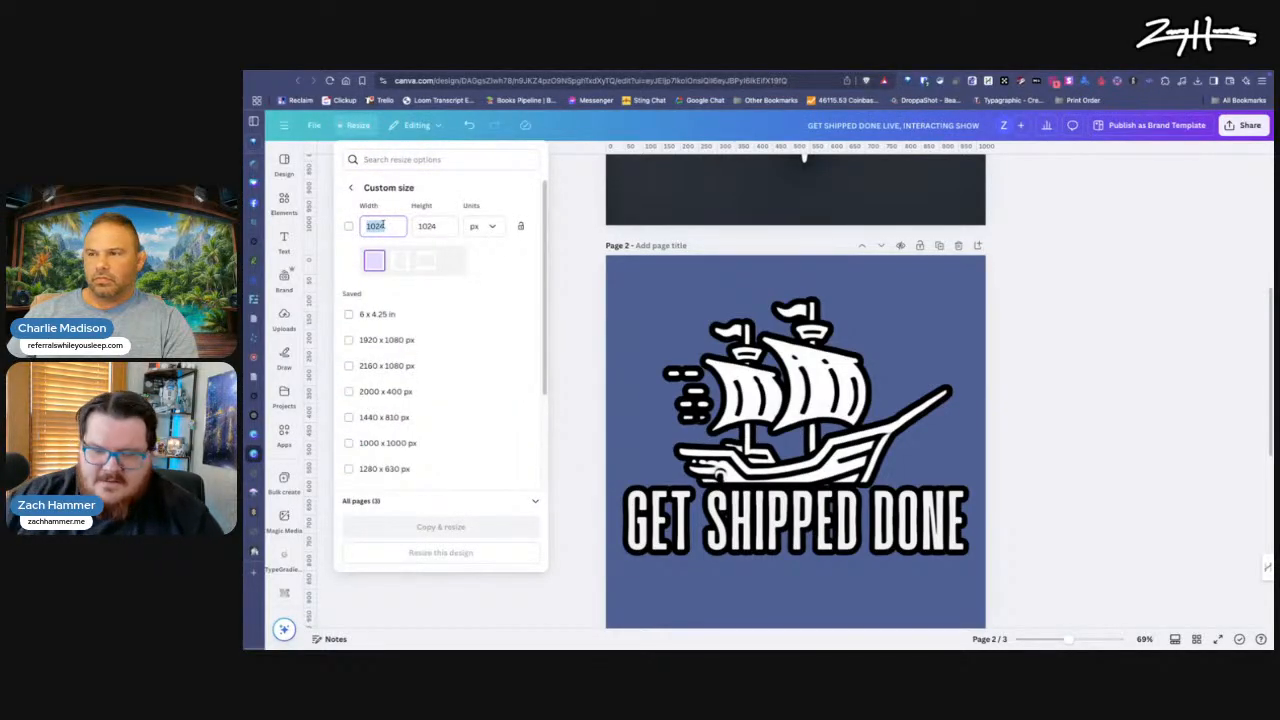
{"action": "type", "text": "700"}
{"action": "key", "text": "Tab"}
{"action": "type", "text": "60"}
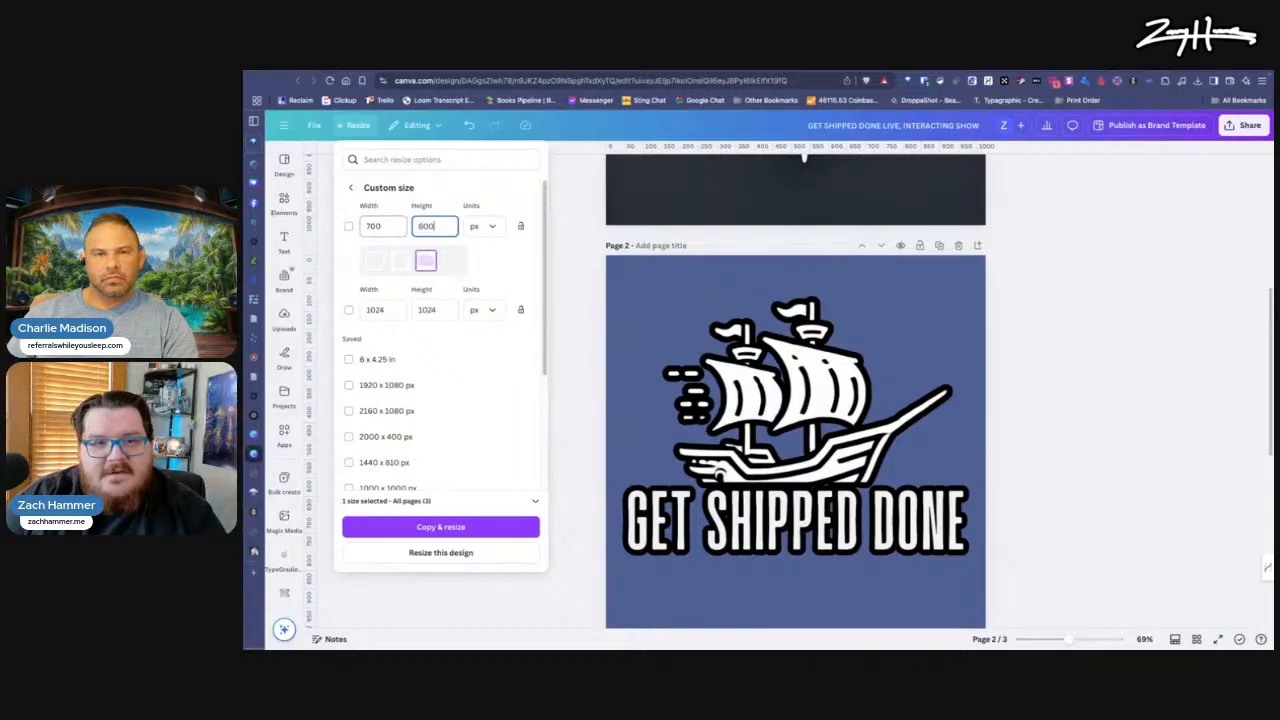
{"action": "left_click", "coordinate": [467, 528]}
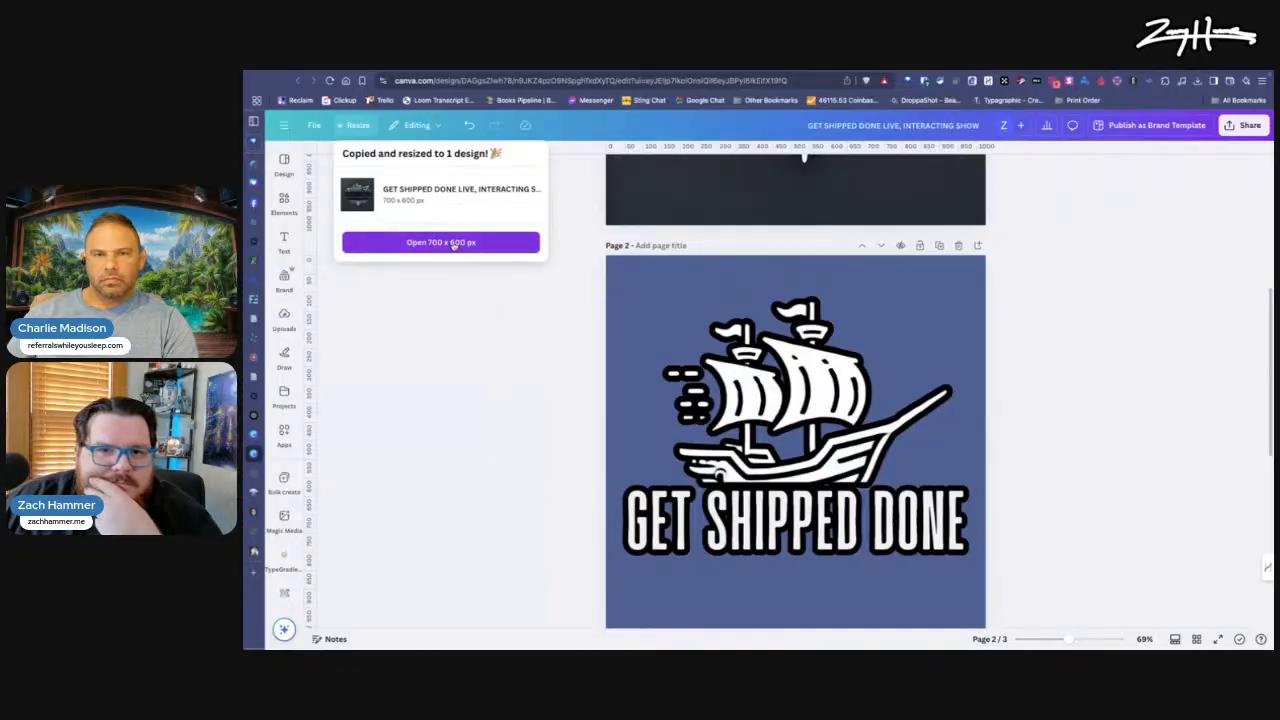
{"action": "left_click", "coordinate": [478, 247]}
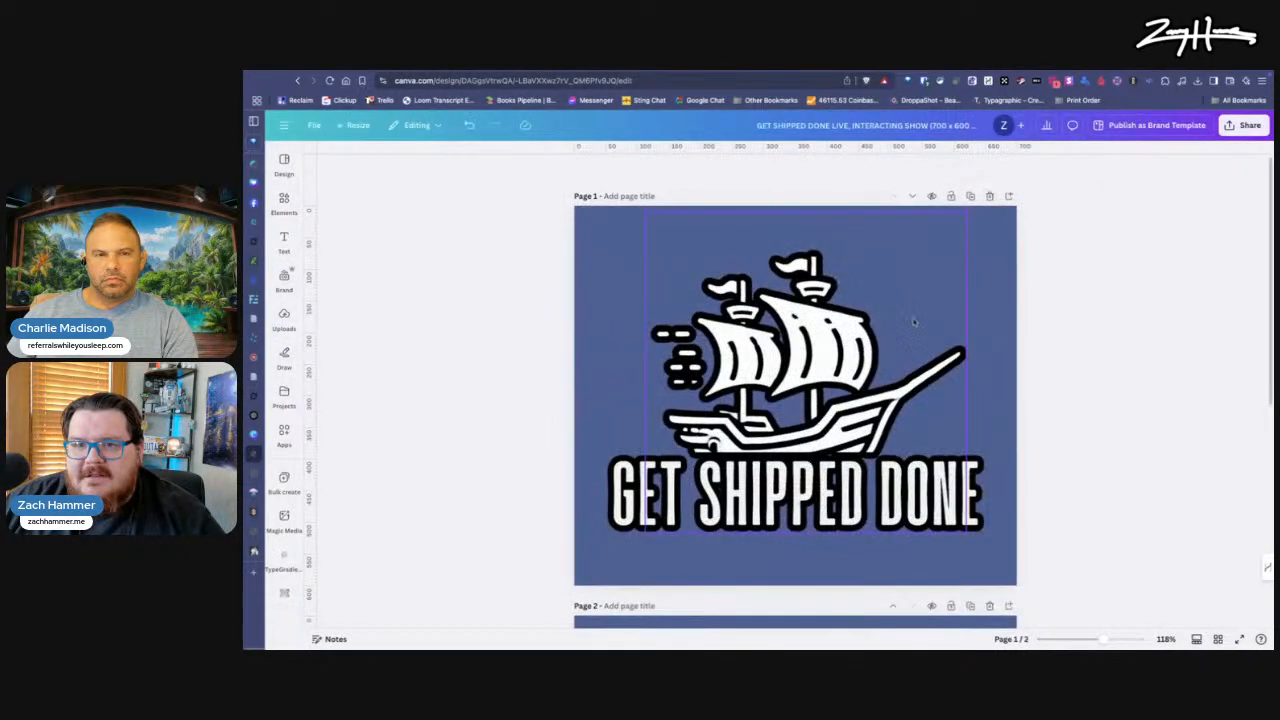
Step: Remove the extra second page from the resized copy, keeping only the page with the finished logo
{"action": "scroll", "coordinate": [913, 379], "scroll_direction": "down", "scroll_amount": 3}
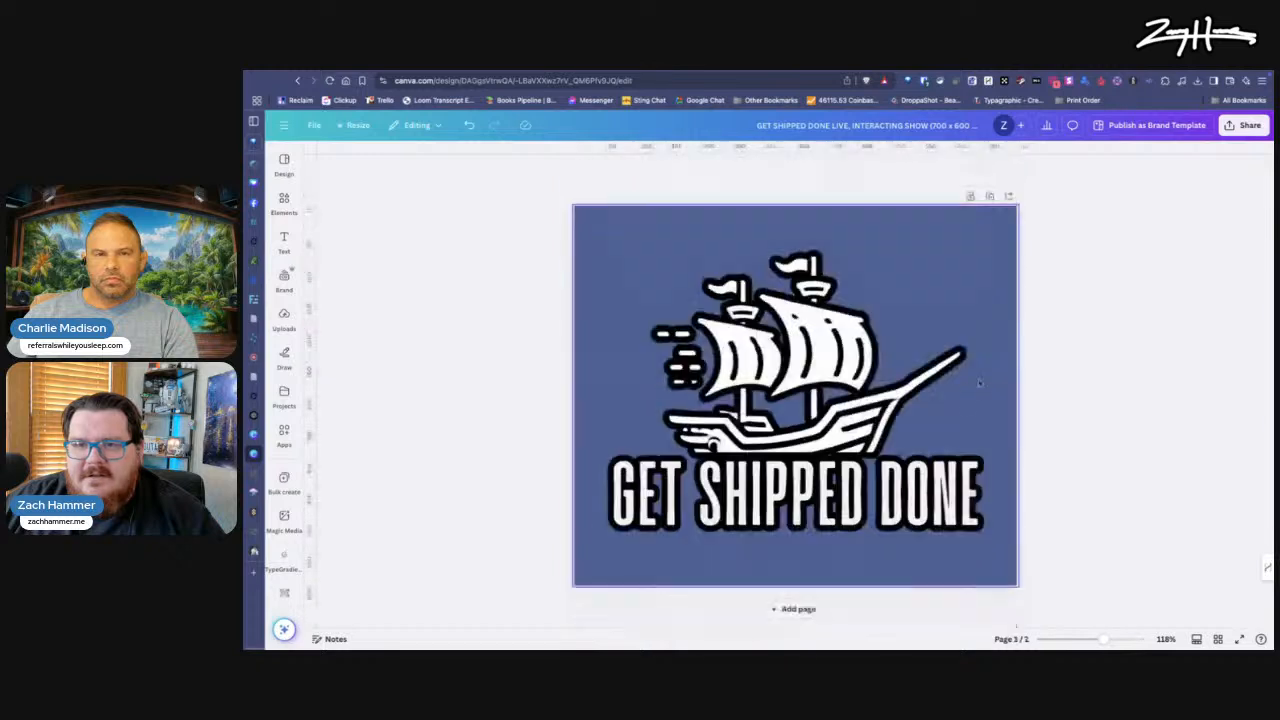
{"action": "left_click", "coordinate": [799, 352]}
{"action": "key", "text": "Escape"}
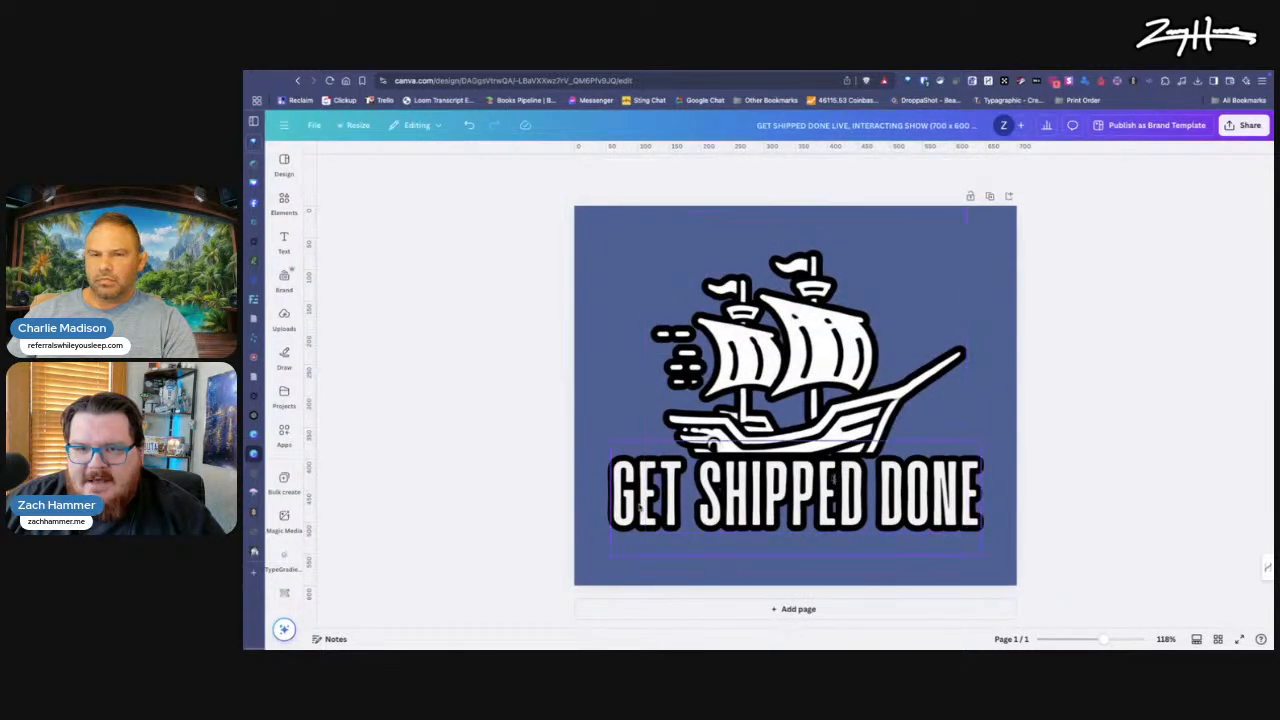
Step: Crop the empty space above and below the ship image so its frame fits closely around the ship
{"action": "left_click", "coordinate": [641, 499]}
{"action": "left_click", "coordinate": [820, 331], "text": "shift"}
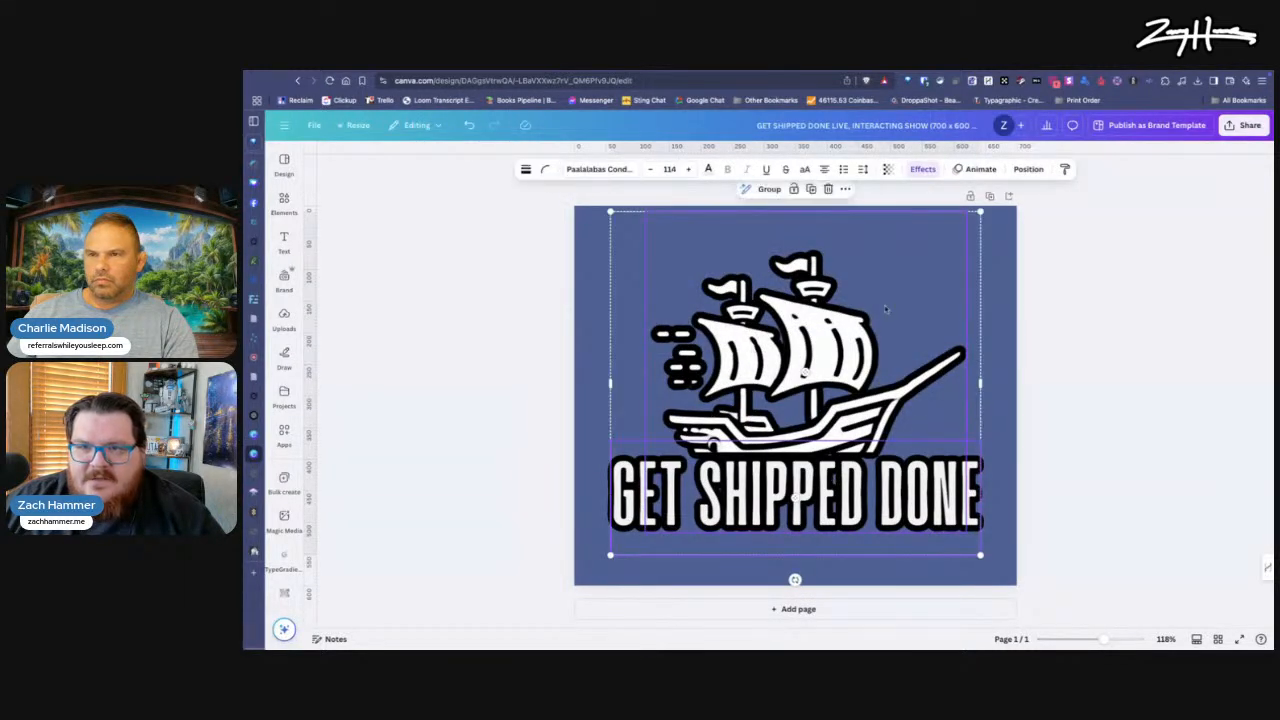
{"action": "left_click", "coordinate": [1120, 352]}
{"action": "left_click", "coordinate": [843, 369]}
{"action": "double_click", "coordinate": [843, 369]}
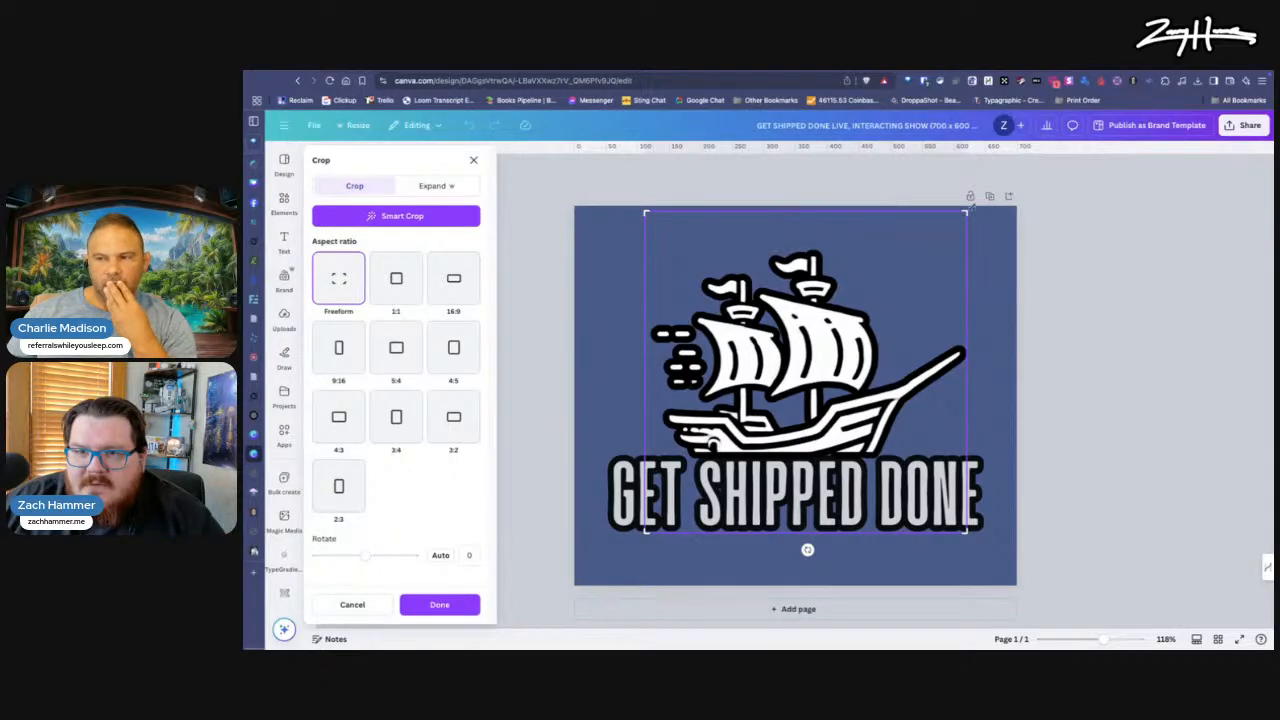
{"action": "left_click_drag", "start_coordinate": [967, 210], "coordinate": [966, 247]}
{"action": "left_click_drag", "start_coordinate": [966, 533], "coordinate": [970, 461]}
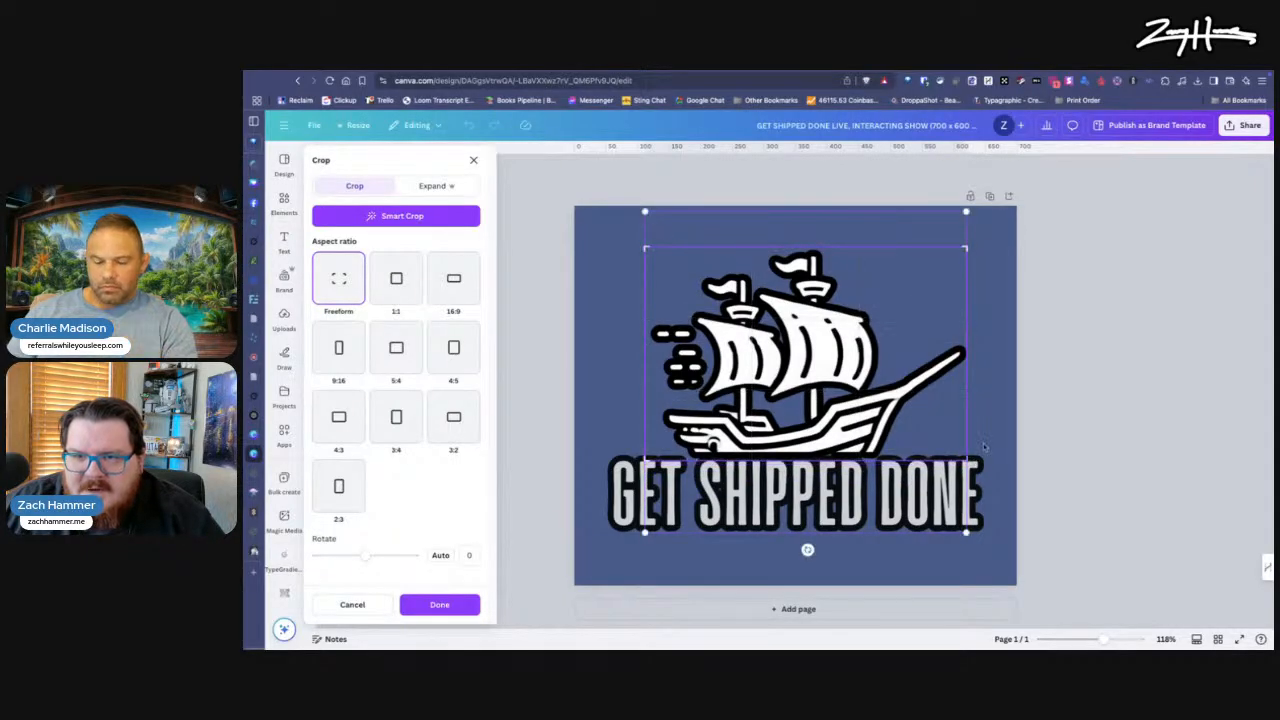
{"action": "left_click", "coordinate": [466, 601]}
Step: Group the ship with the "GET SHIPPED DONE" text and enlarge the group to nearly fill the page width, centered horizontally
{"action": "left_click_drag", "start_coordinate": [764, 407], "coordinate": [769, 404]}
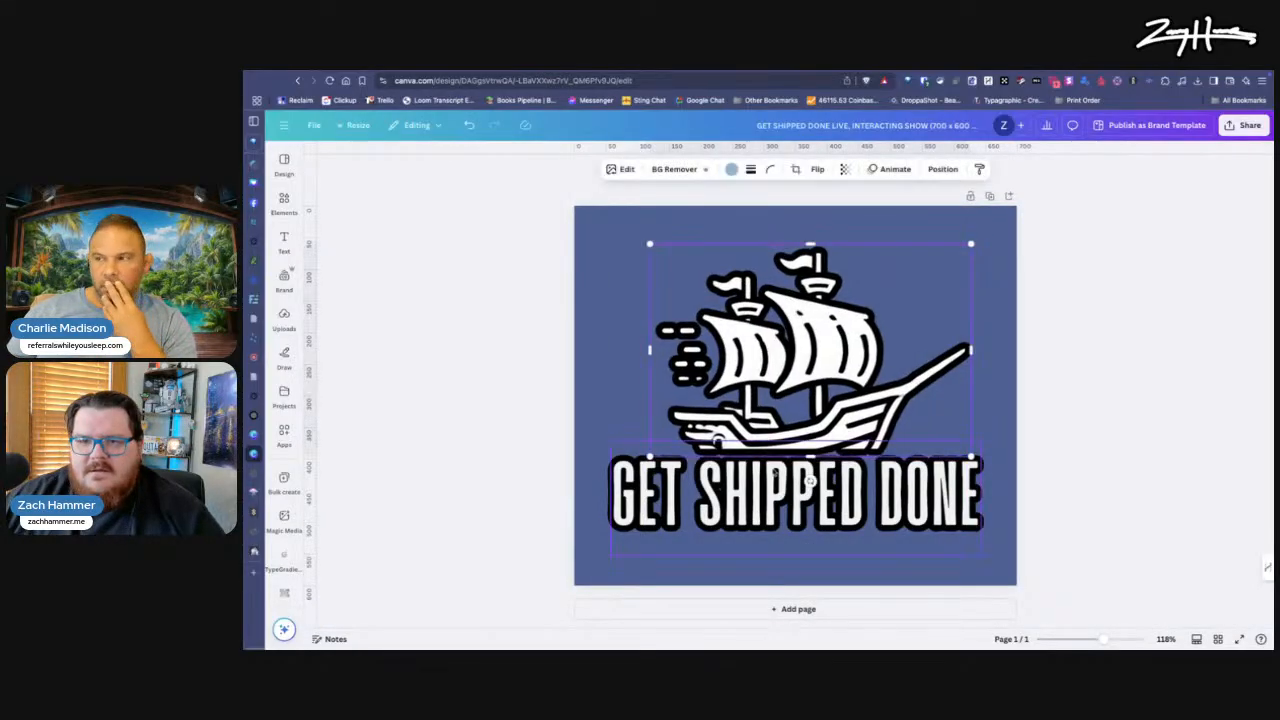
{"action": "key", "text": "super+z"}
{"action": "left_click", "coordinate": [718, 486], "text": "shift"}
{"action": "left_click", "coordinate": [764, 225]}
{"action": "left_click_drag", "start_coordinate": [769, 372], "coordinate": [751, 351]}
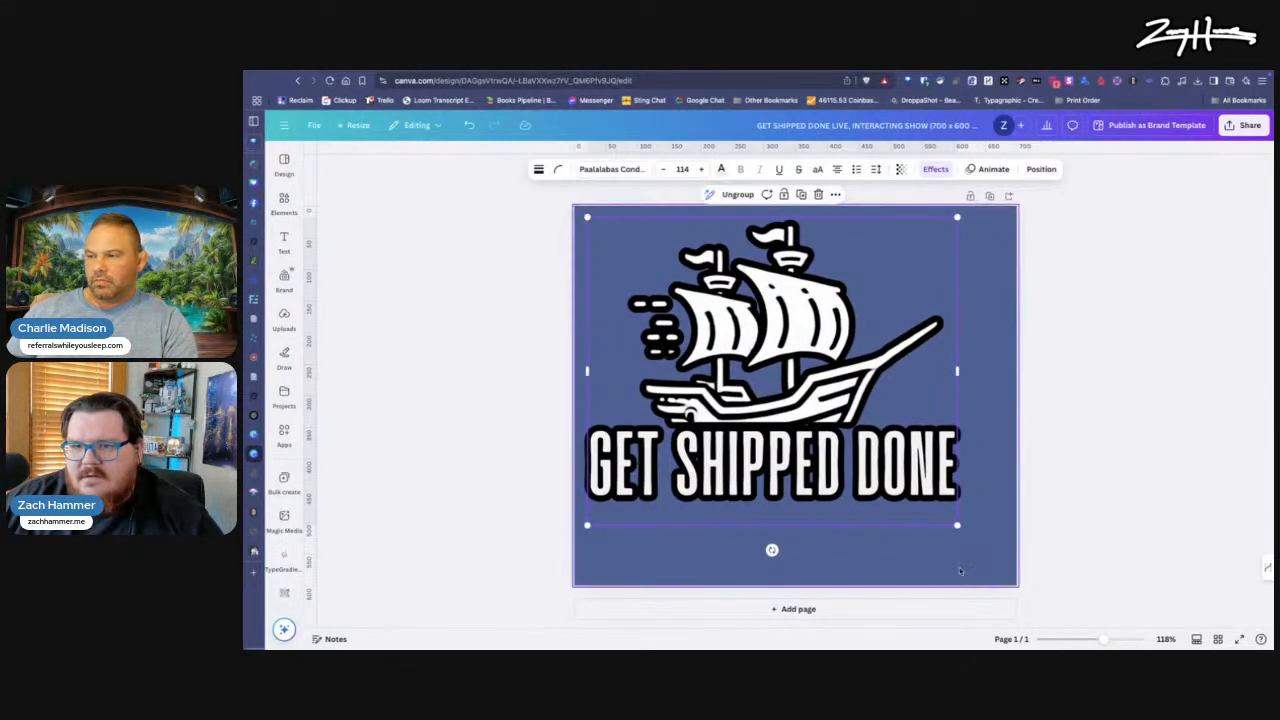
{"action": "left_click_drag", "start_coordinate": [957, 524], "coordinate": [1005, 565]}
{"action": "left_click_drag", "start_coordinate": [840, 452], "coordinate": [845, 457]}
{"action": "left_click", "coordinate": [1032, 446]}
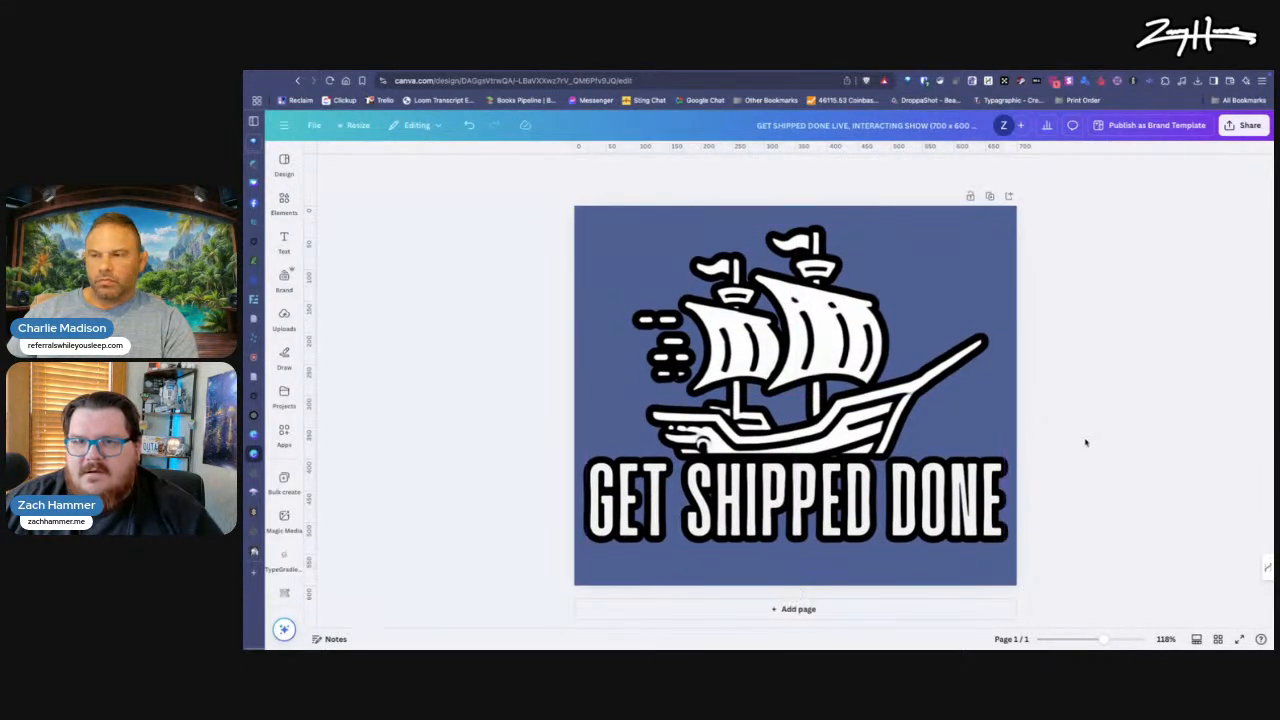
{"action": "left_click", "coordinate": [830, 465]}
{"action": "left_click", "coordinate": [832, 465]}
{"action": "left_click", "coordinate": [832, 465]}
{"action": "key", "text": "Escape"}
{"action": "left_click", "coordinate": [846, 452]}
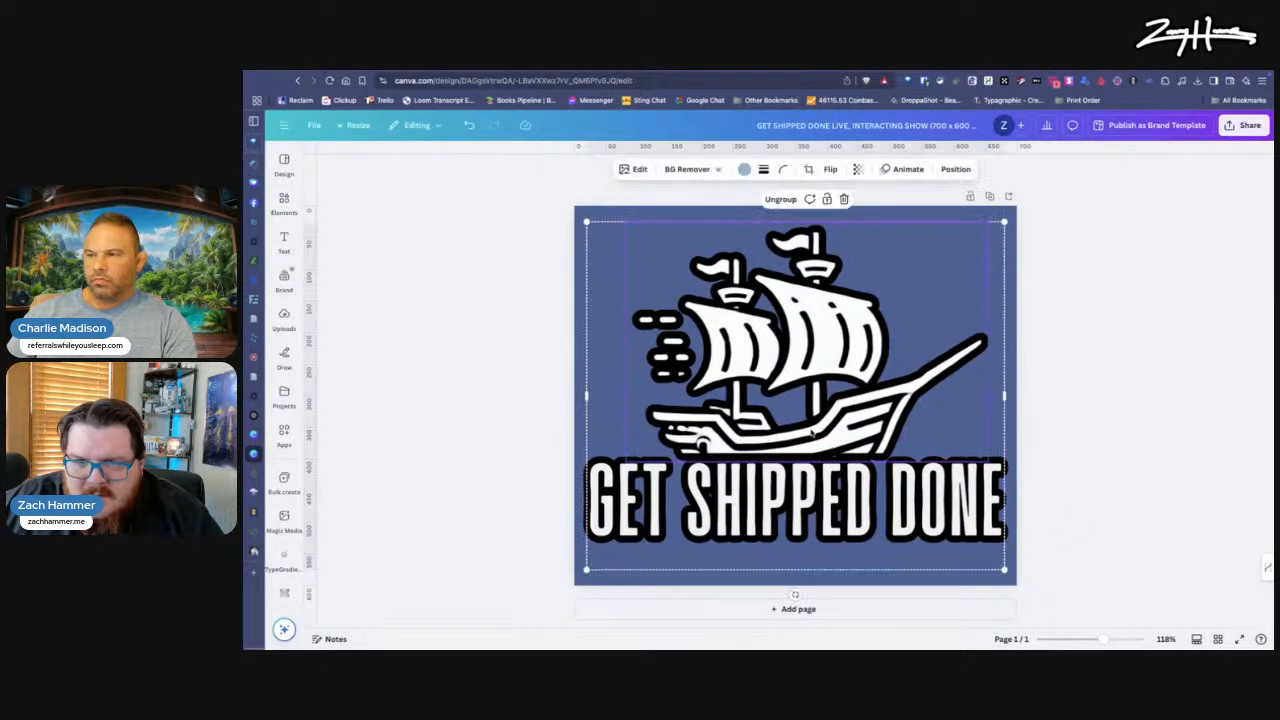
{"action": "left_click", "coordinate": [457, 363]}
{"action": "left_click", "coordinate": [747, 404]}
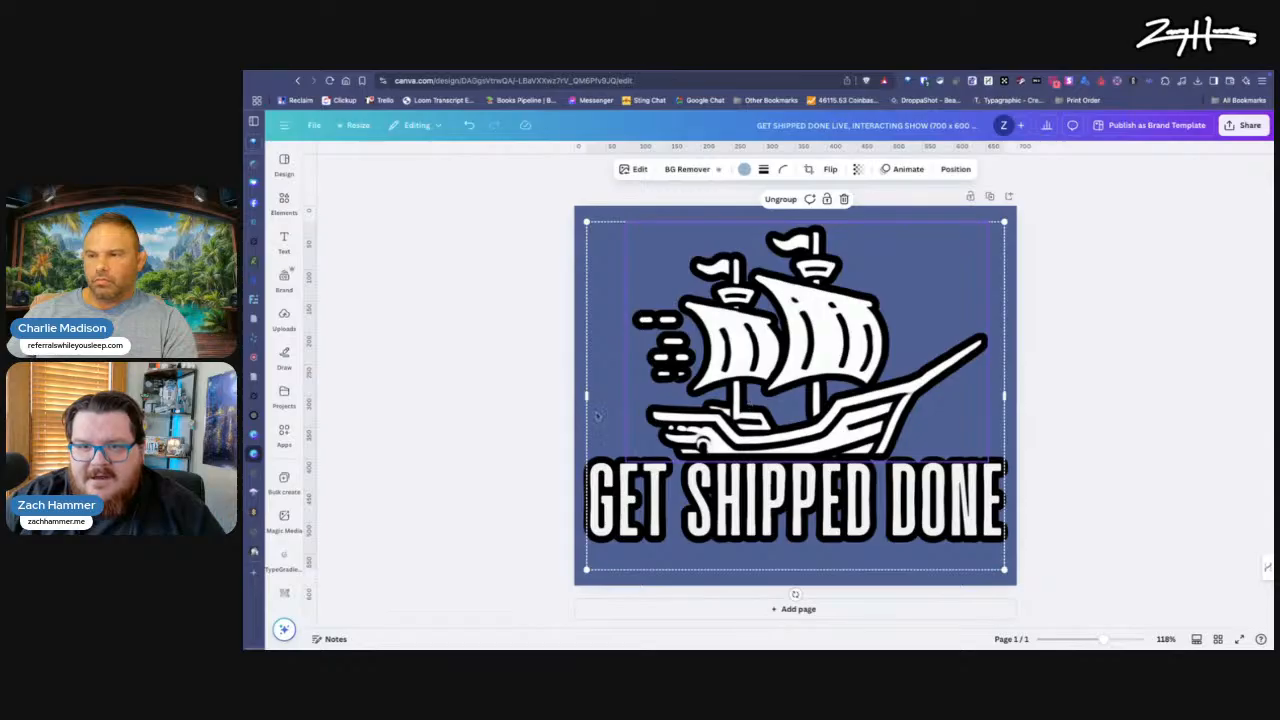
{"action": "left_click", "coordinate": [507, 428]}
{"action": "left_click", "coordinate": [780, 497]}
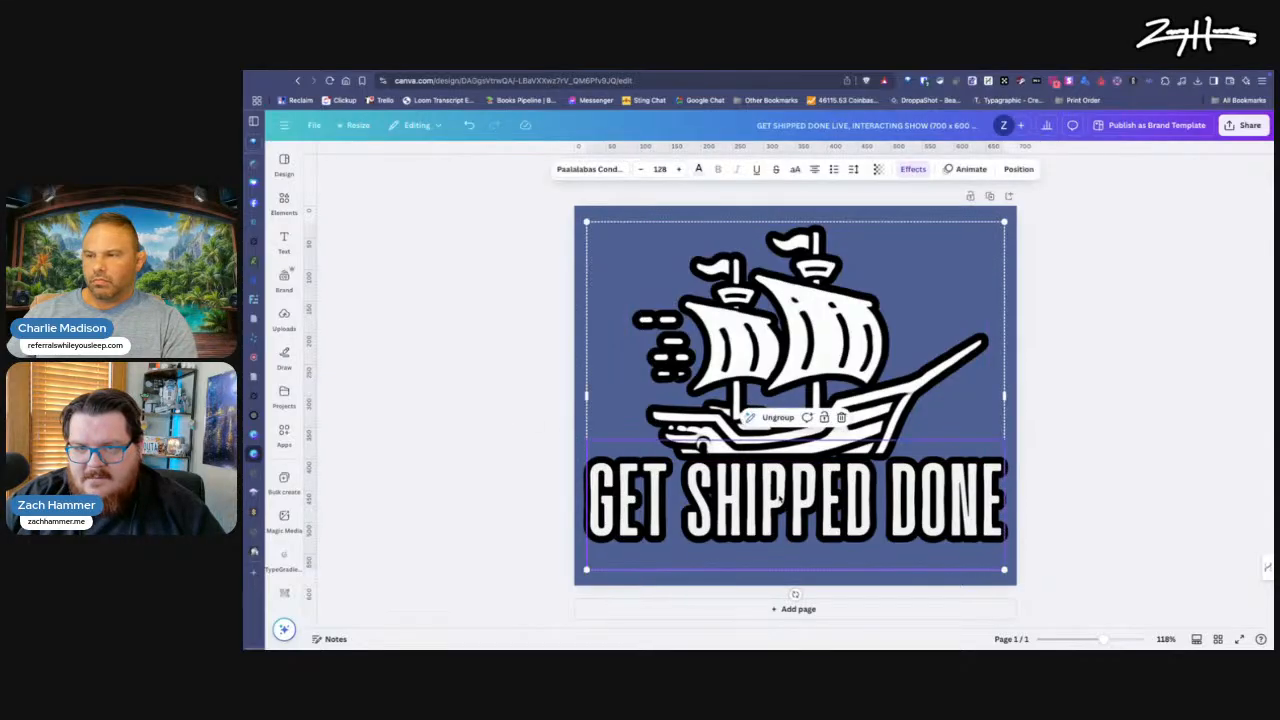
{"action": "left_click", "coordinate": [533, 492]}
{"action": "left_click", "coordinate": [776, 339]}
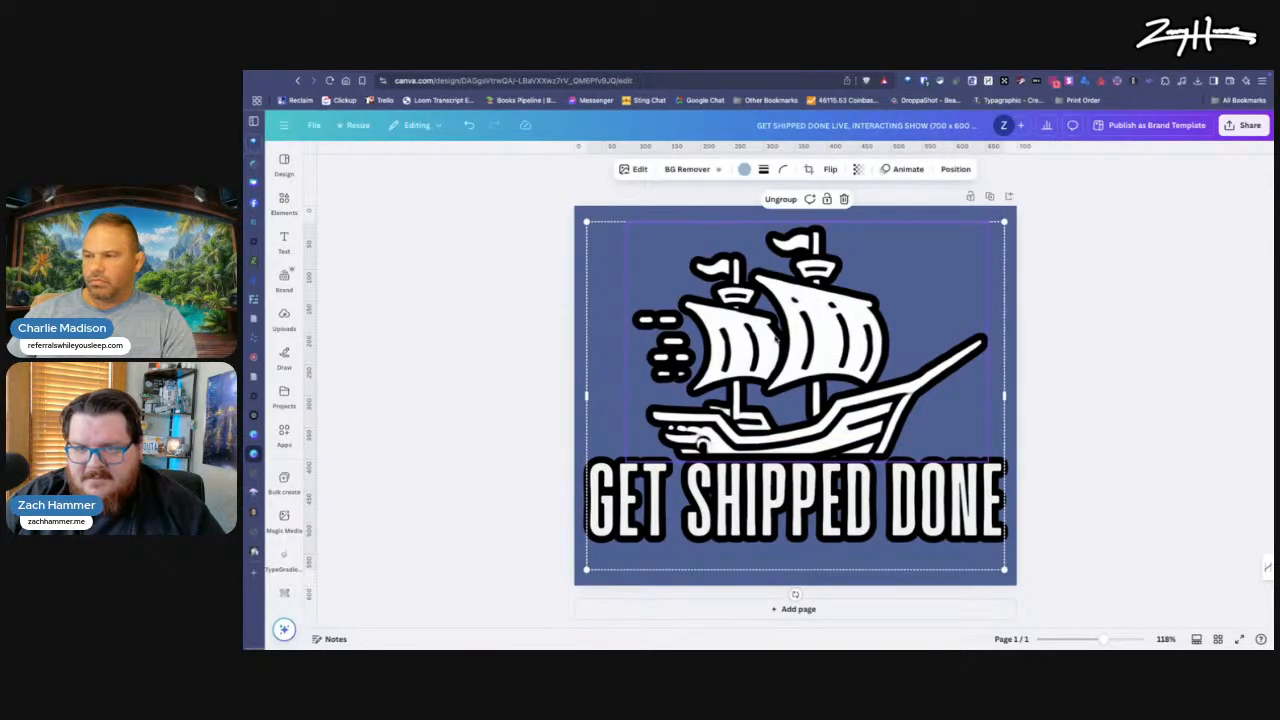
Step: Nudge the grouped ship and text slightly down to balance the space above and below the logo on the page
{"action": "left_click", "coordinate": [1052, 281]}
{"action": "left_click", "coordinate": [1002, 267]}
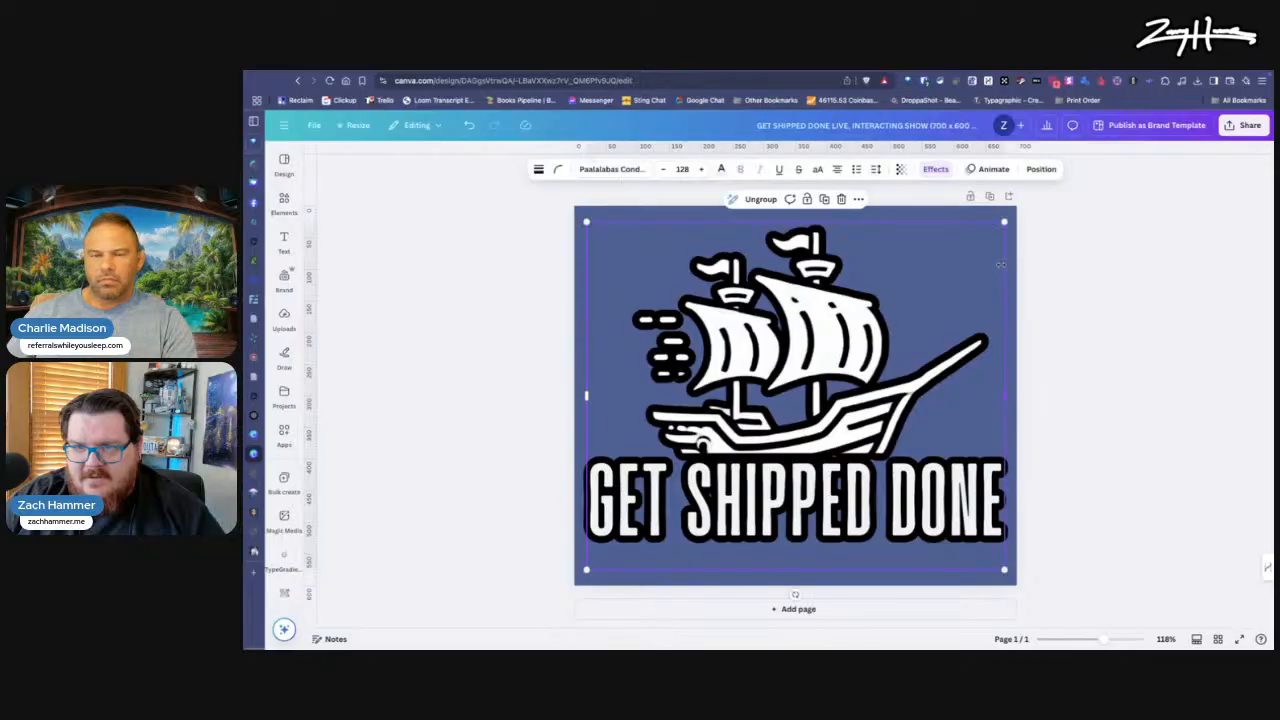
{"action": "key", "text": "Down"}
{"action": "key", "text": "Down"}
{"action": "key", "text": "Down"}
{"action": "key", "text": "Down"}
{"action": "key", "text": "Down"}
{"action": "key", "text": "Down"}
{"action": "key", "text": "Down"}
{"action": "key", "text": "Down"}
{"action": "key", "text": "Down"}
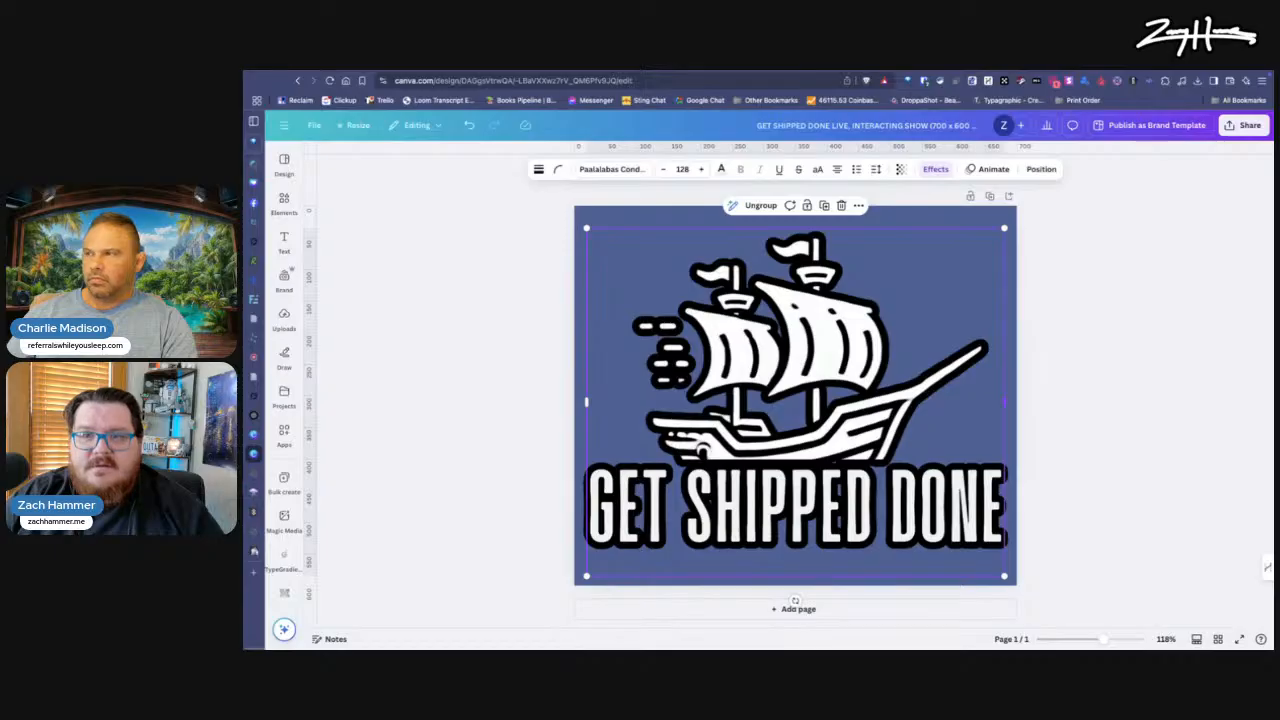
{"action": "left_click", "coordinate": [1066, 311]}
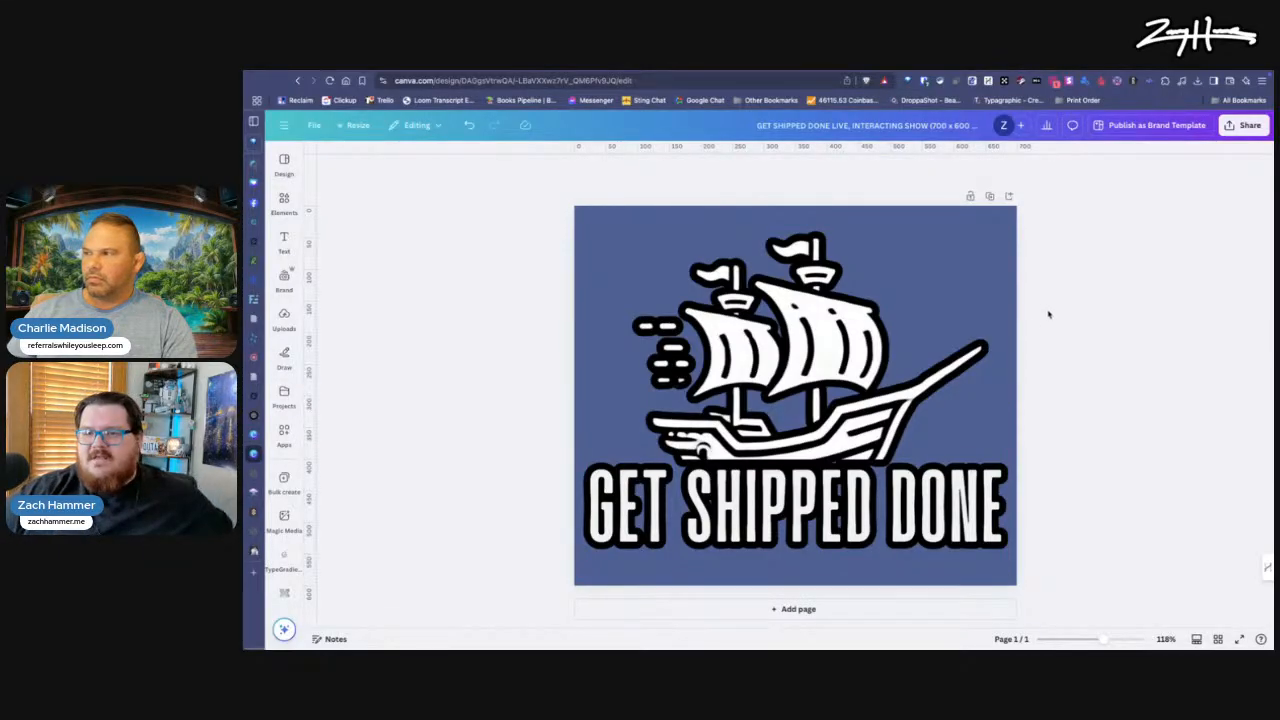
{"action": "left_click", "coordinate": [929, 279]}
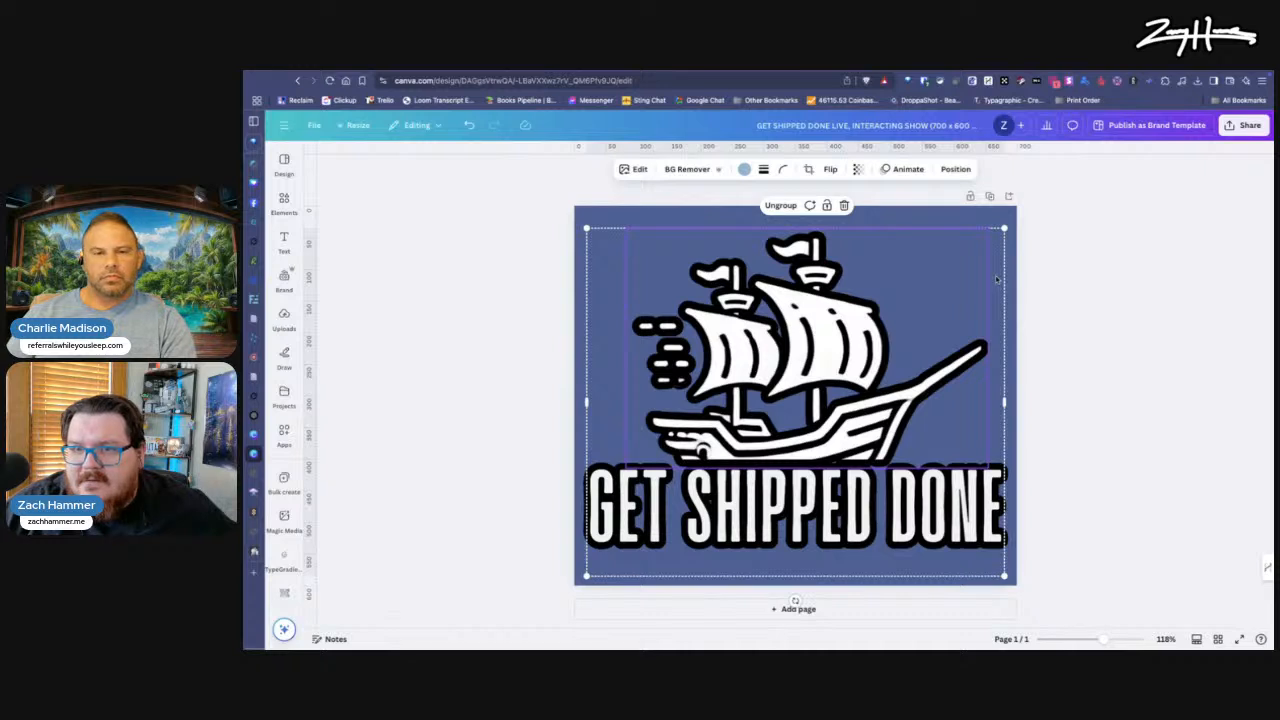
{"action": "left_click", "coordinate": [1118, 274]}
{"action": "left_click", "coordinate": [999, 272]}
{"action": "key", "text": "Down"}
{"action": "key", "text": "Down"}
{"action": "key", "text": "Down"}
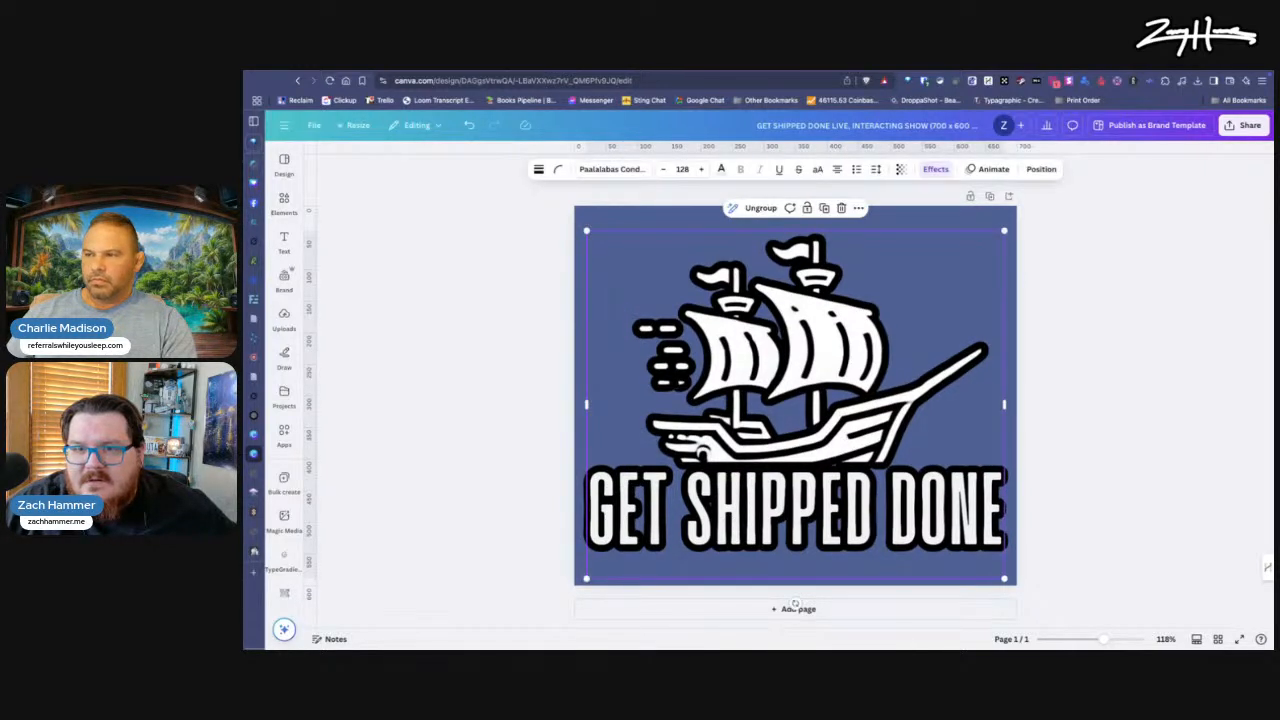
{"action": "left_click", "coordinate": [1084, 294]}
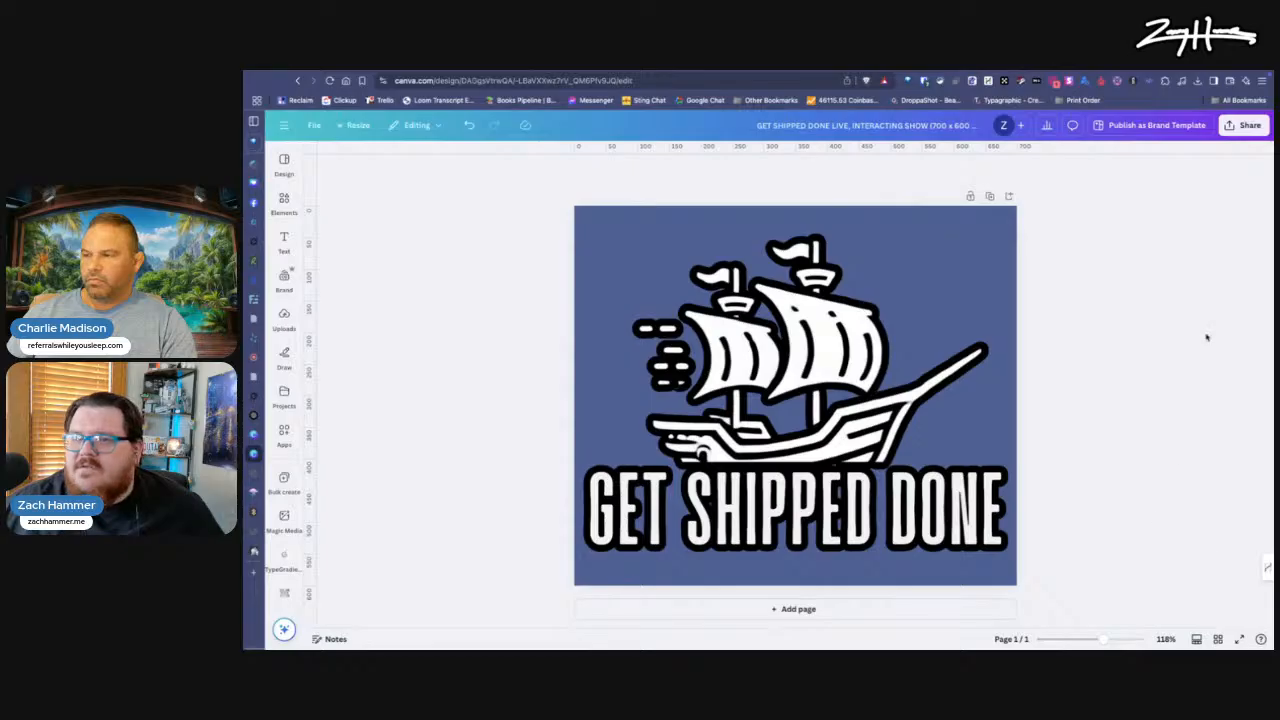
Step: Export the logo as a PNG with a transparent background at an increased size, saving it to the Downloads folder
{"action": "left_click", "coordinate": [1240, 128]}
{"action": "left_click", "coordinate": [1080, 343]}
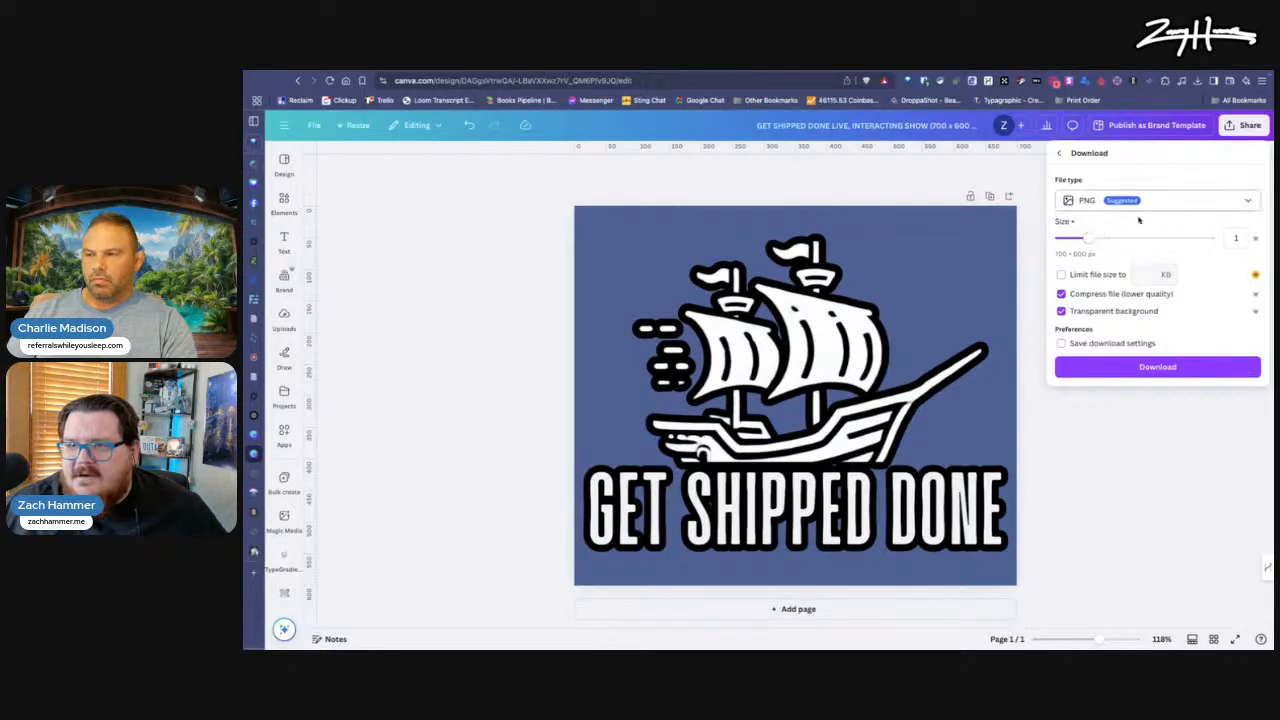
{"action": "left_click_drag", "start_coordinate": [1090, 239], "coordinate": [1116, 240]}
{"action": "left_click", "coordinate": [1170, 372]}
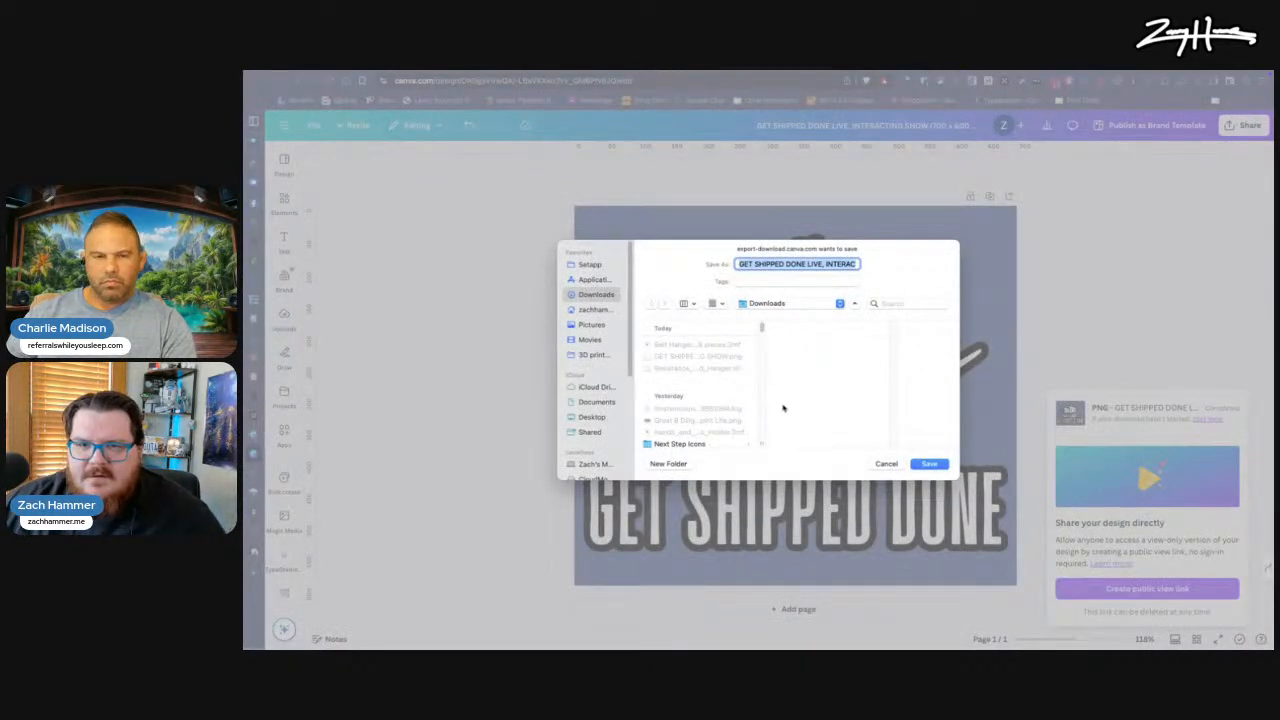
{"action": "left_click", "coordinate": [929, 465]}
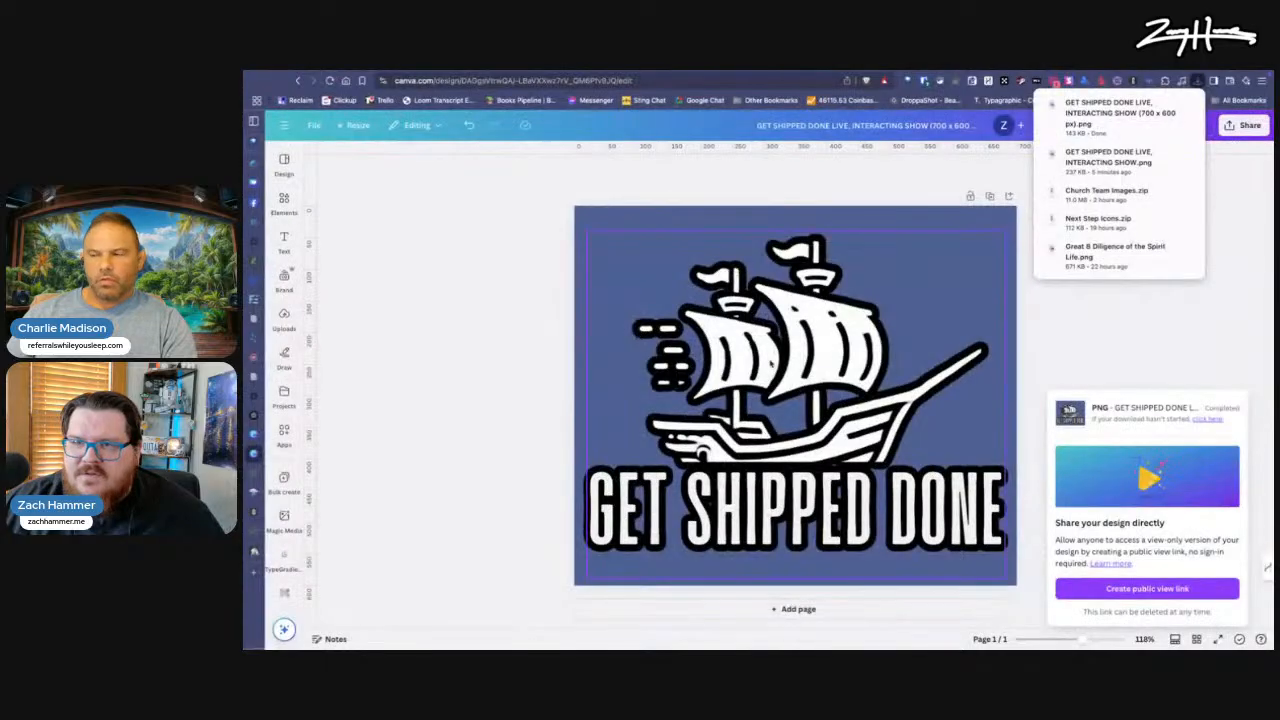
{"action": "left_click", "coordinate": [497, 345]}
Step: Switch to the StreamYard studio of The Get Shipped Done Show and open its media assets
{"action": "mouse_move", "coordinate": [258, 335]}
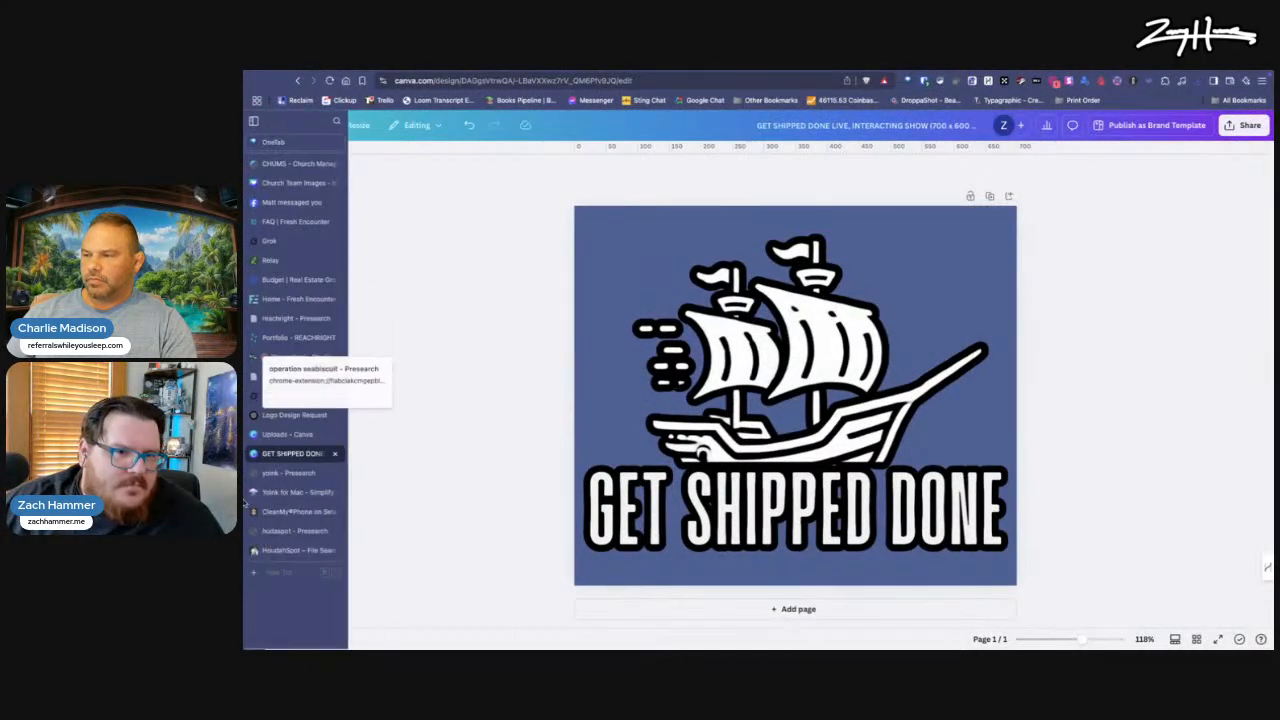
{"action": "left_click", "coordinate": [306, 376]}
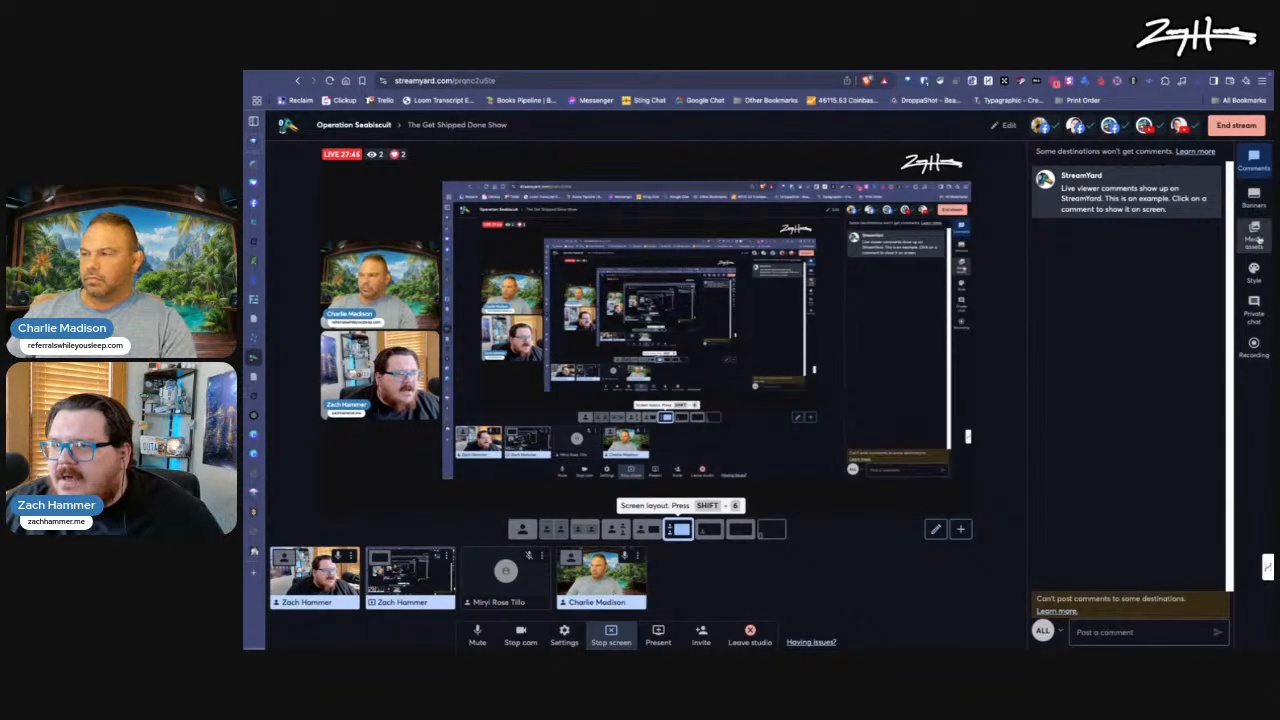
{"action": "left_click", "coordinate": [1254, 232]}
{"action": "scroll", "coordinate": [1091, 207], "scroll_direction": "up", "scroll_amount": 3}
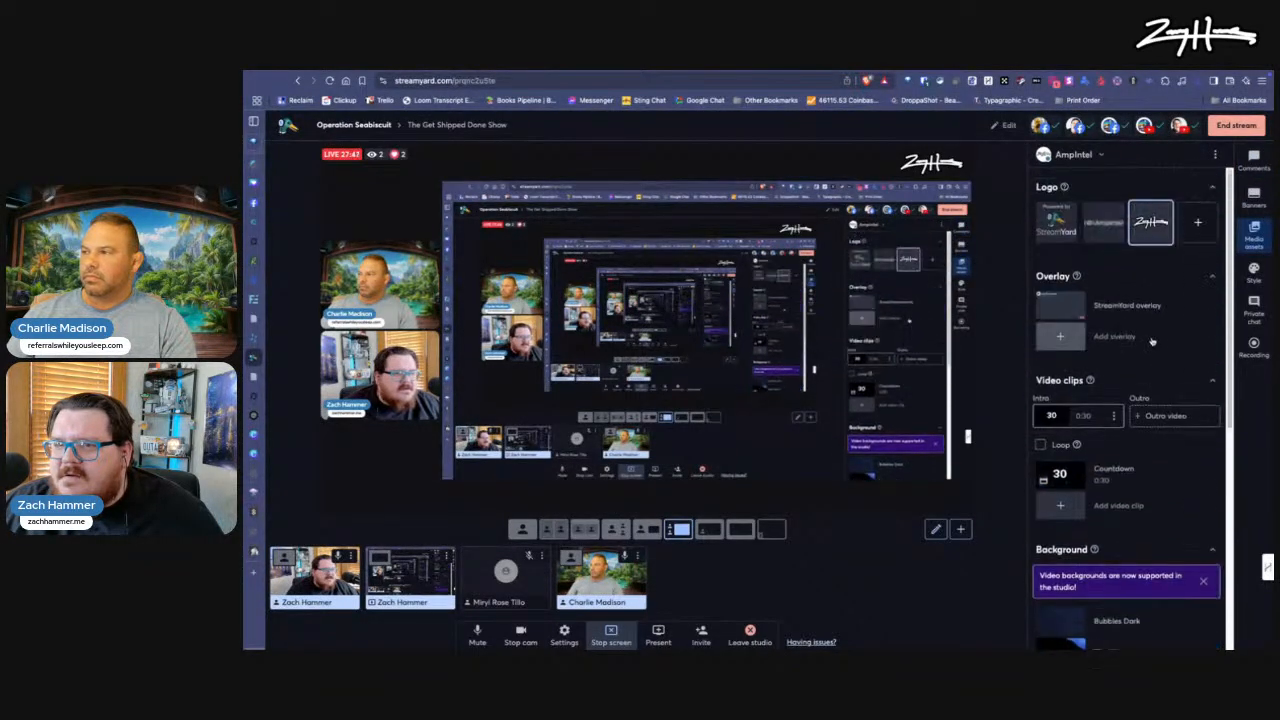
Step: Upload "GET SHIPPED DONE LIVE, INTERACTING SHOW (700 x 600 px).png" from Downloads as a new logo and show it on the stream
{"action": "left_click", "coordinate": [1196, 229]}
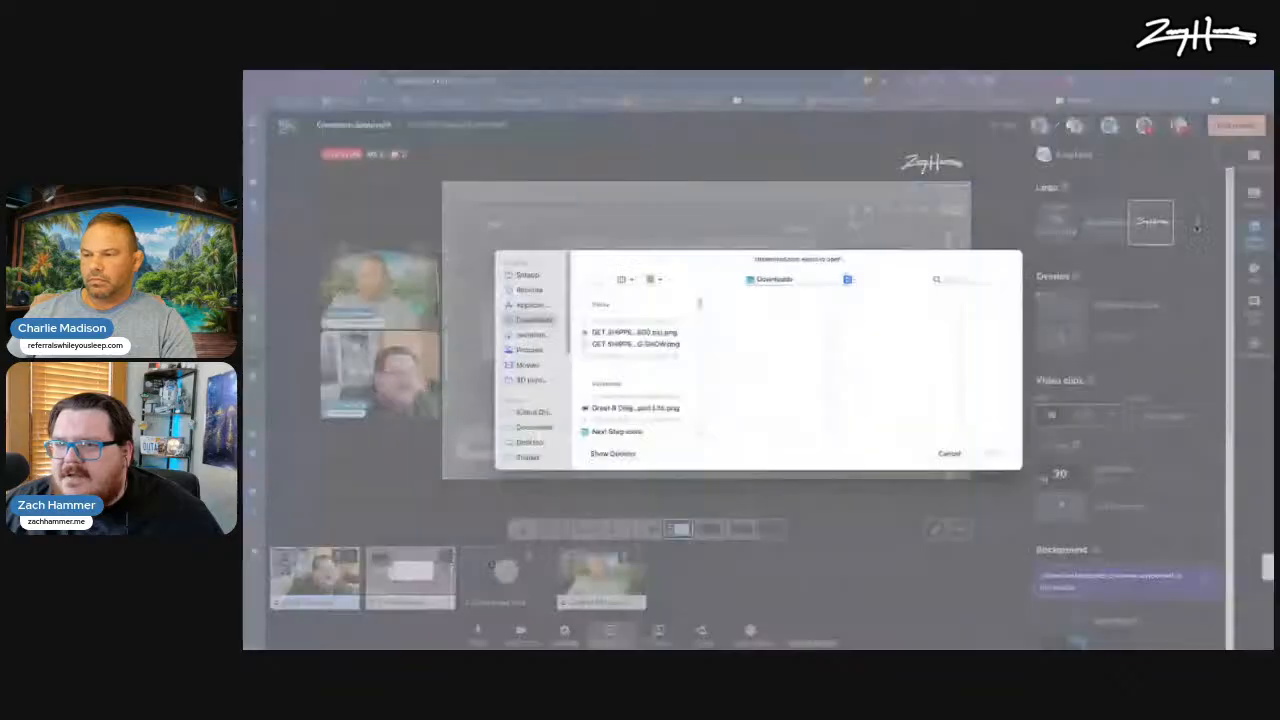
{"action": "left_click", "coordinate": [531, 319]}
{"action": "left_click", "coordinate": [645, 338]}
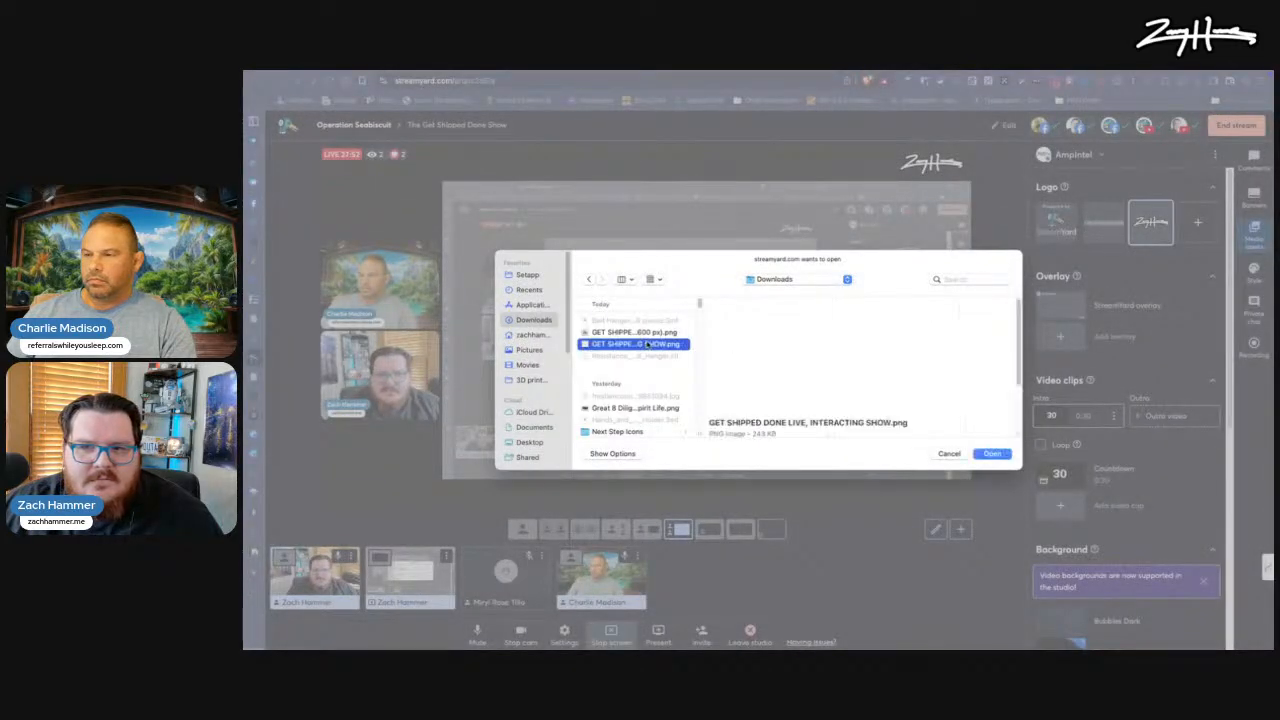
{"action": "left_click", "coordinate": [645, 344]}
{"action": "left_click", "coordinate": [649, 332]}
{"action": "left_click", "coordinate": [991, 454]}
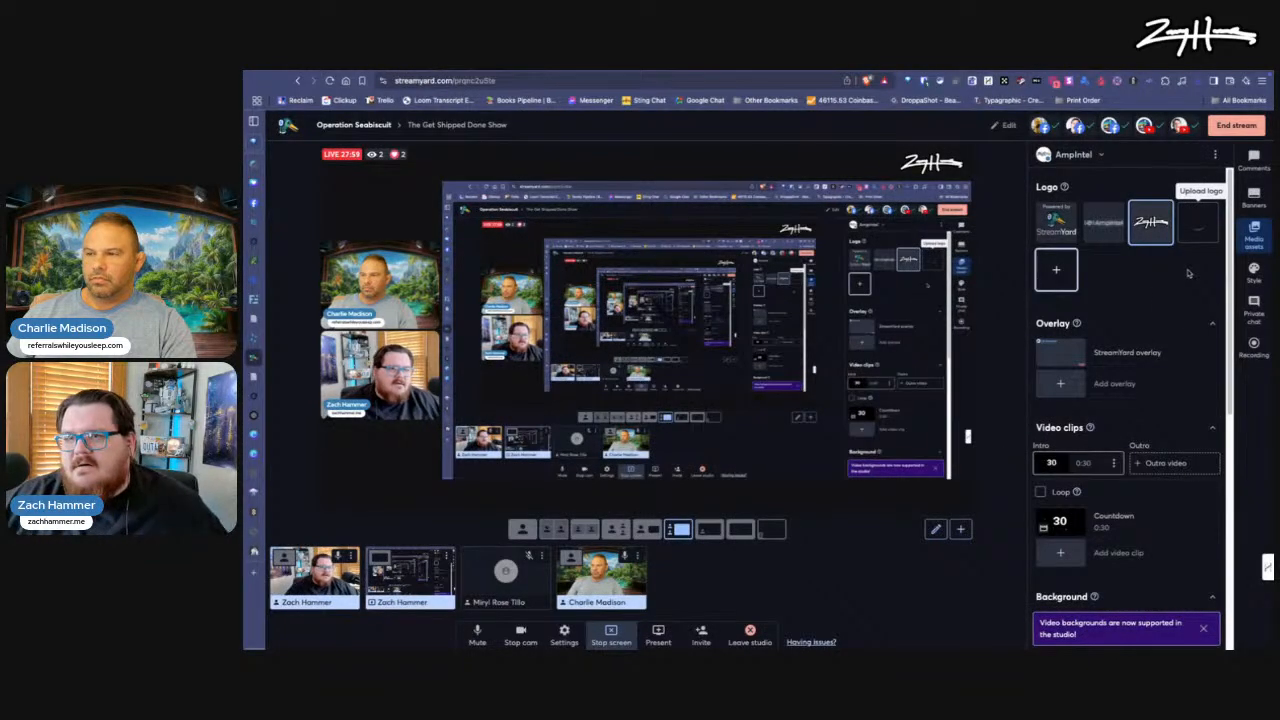
{"action": "left_click", "coordinate": [1193, 237]}
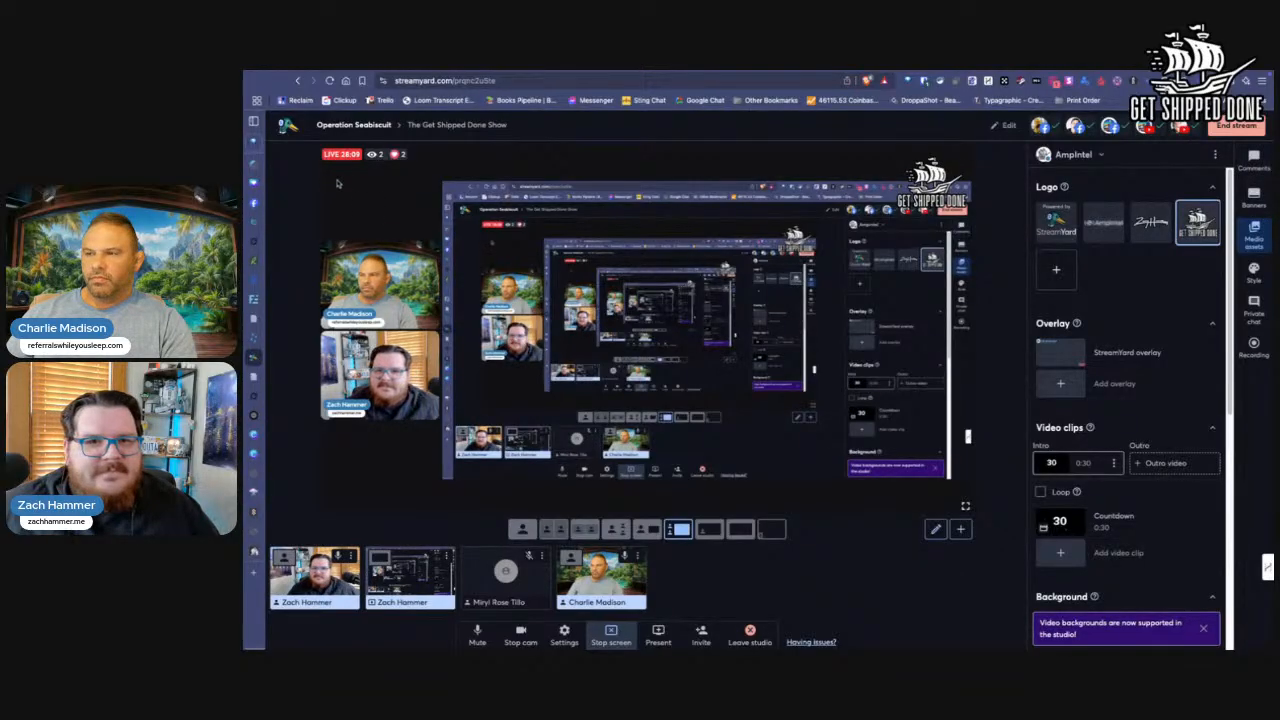
Step: Return to the live comments and remove the shared screen from the stream
{"action": "mouse_move", "coordinate": [410, 154]}
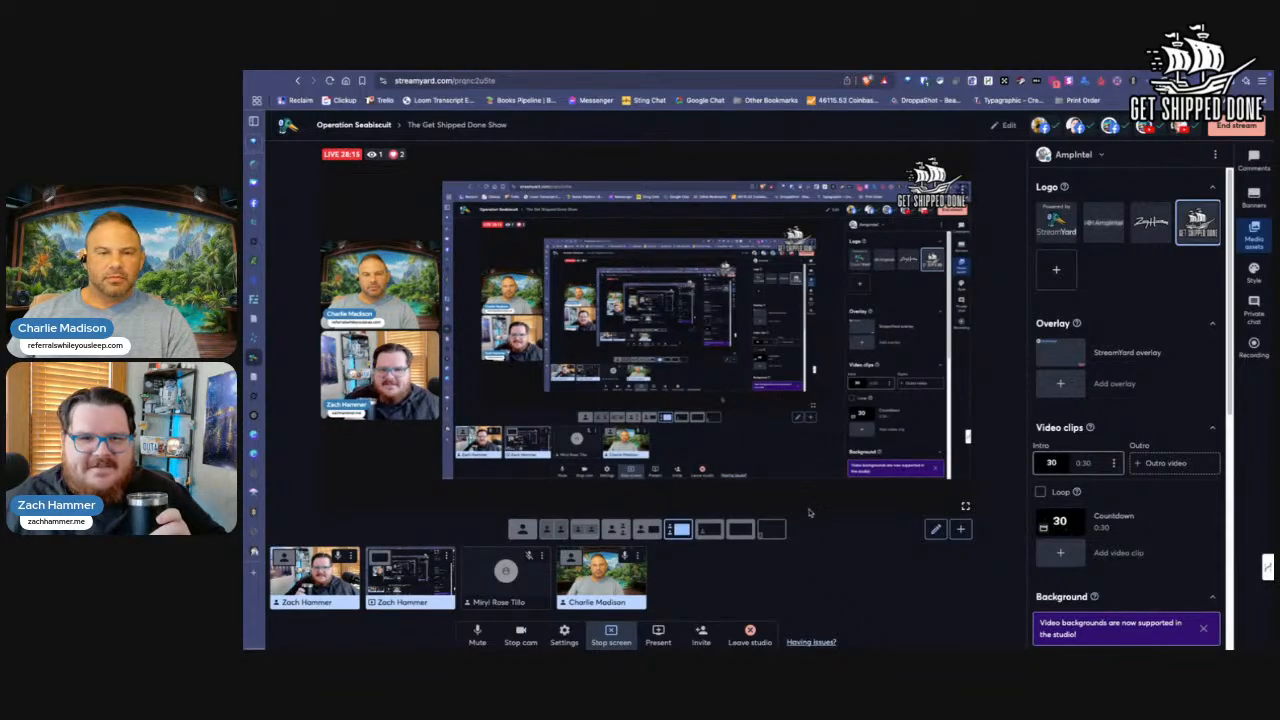
{"action": "mouse_move", "coordinate": [1204, 530]}
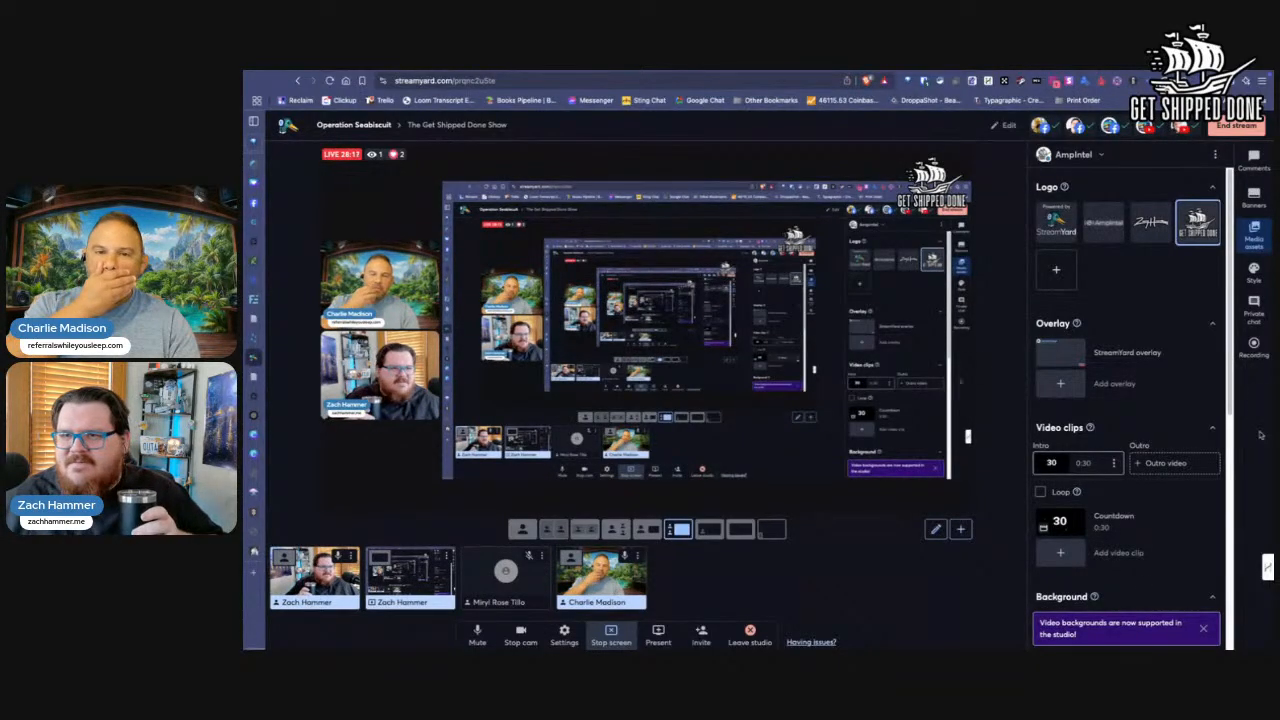
{"action": "left_click", "coordinate": [1254, 158]}
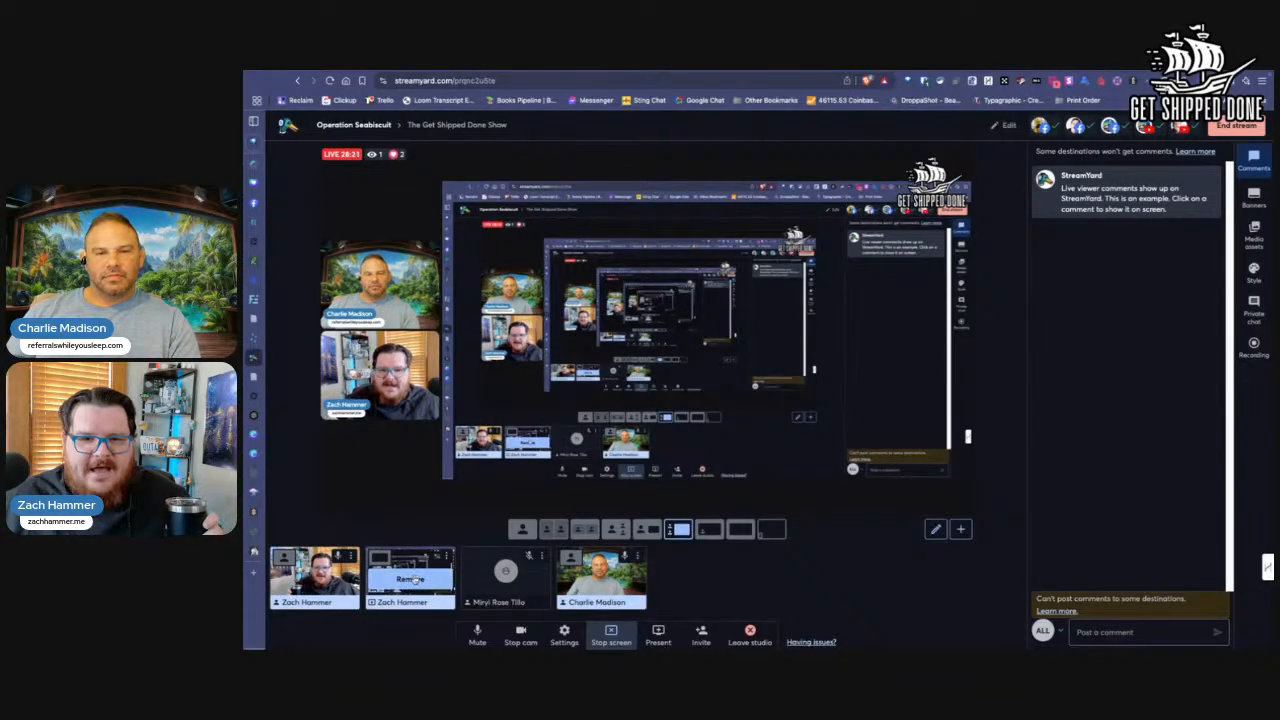
{"action": "left_click", "coordinate": [410, 579]}
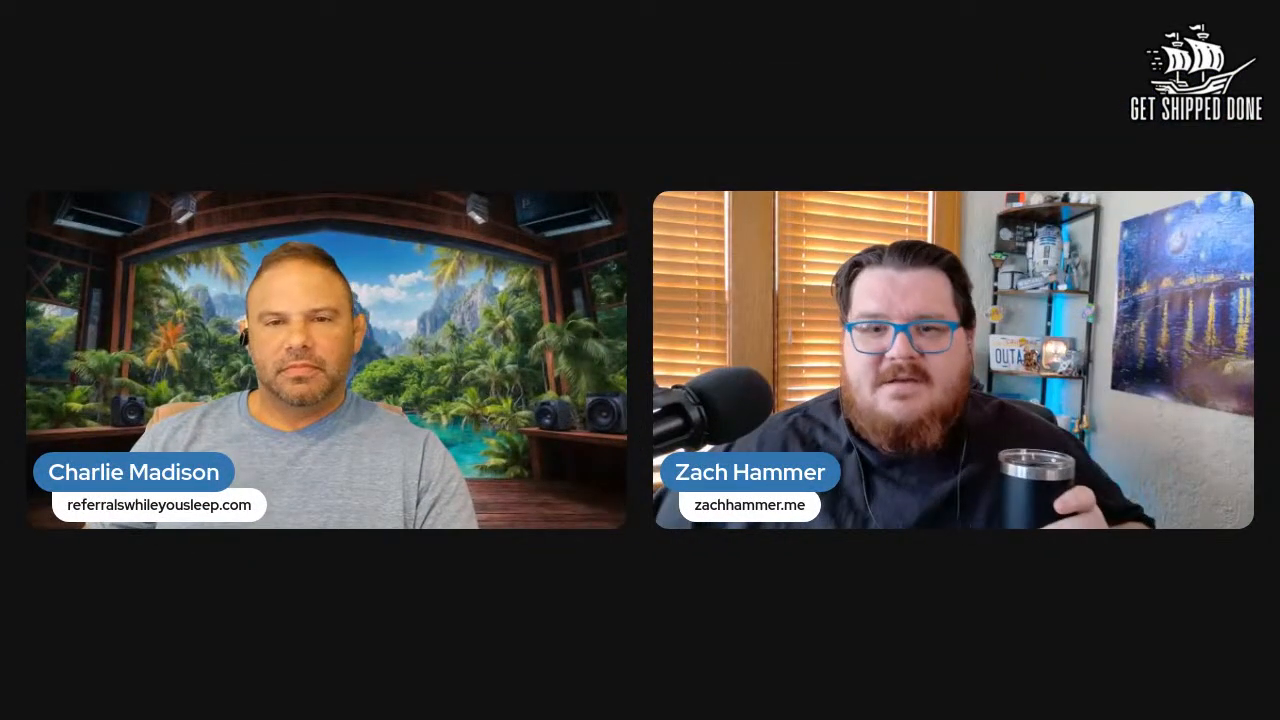
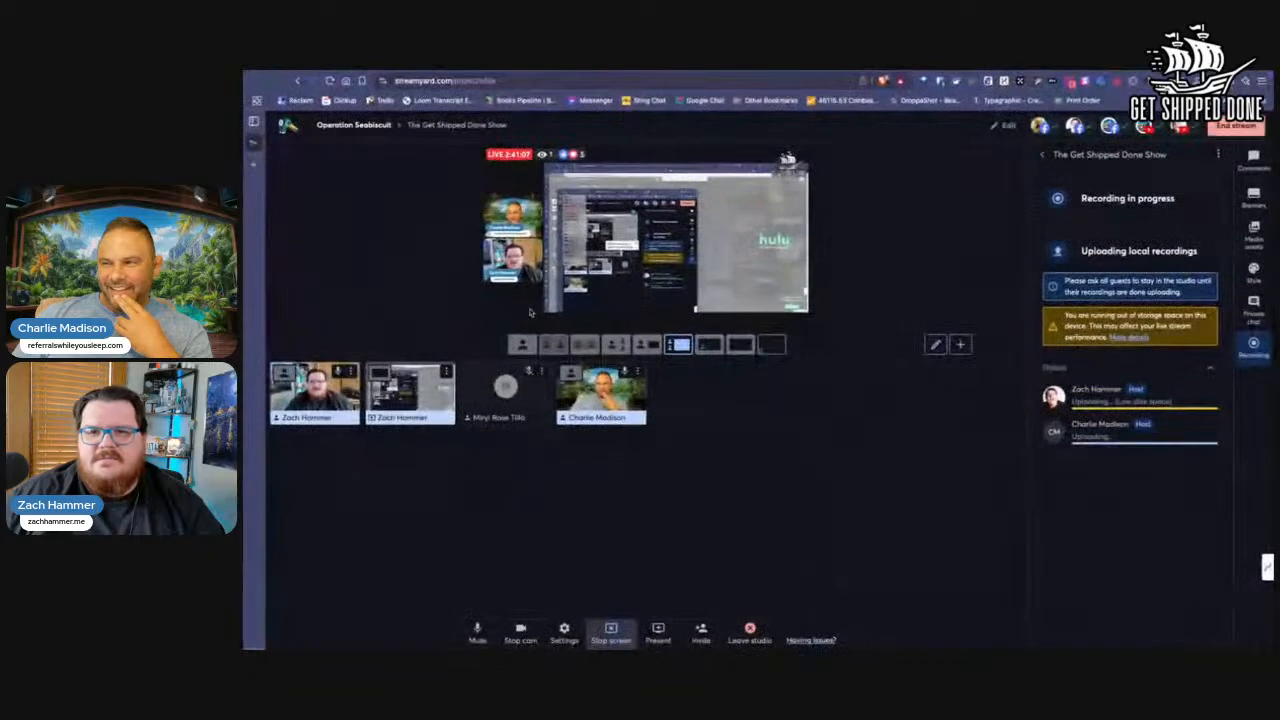
Step: Switch to the browser window with the operation seabiscuit search and collapse its open tabs into a OneTab list
{"action": "key", "text": "ctrl+Left"}
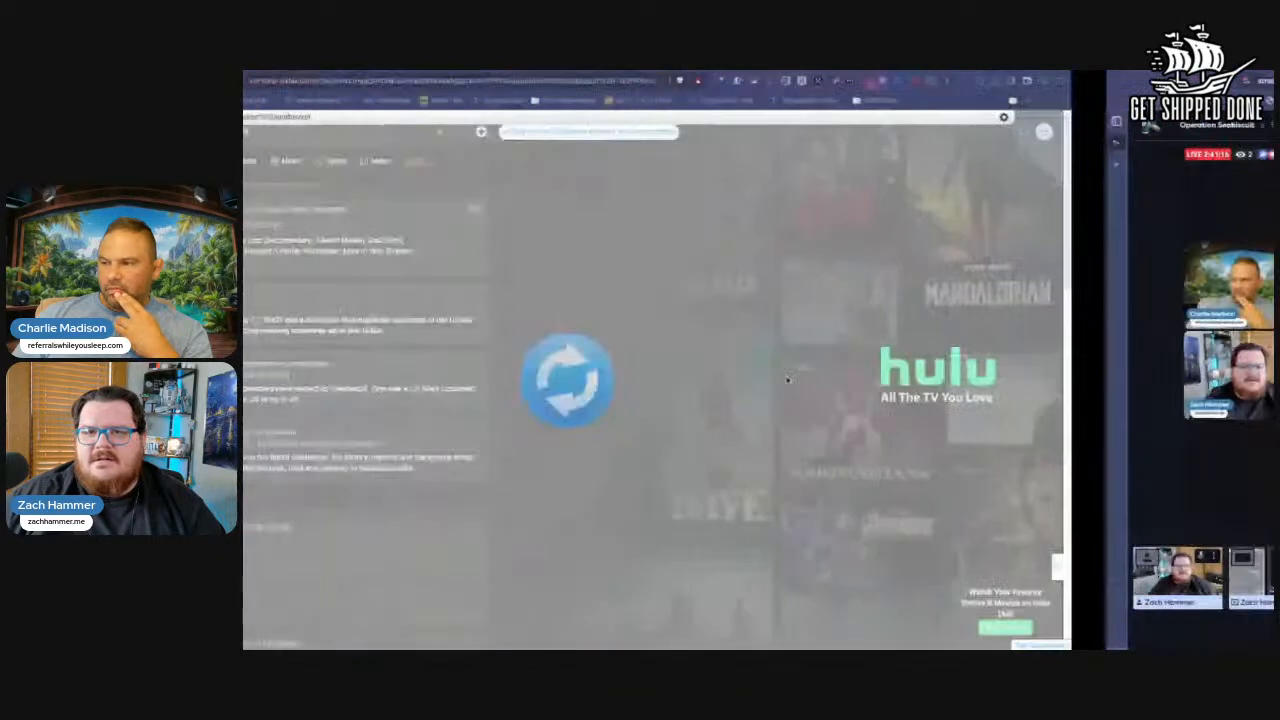
{"action": "key", "text": "ctrl+Left"}
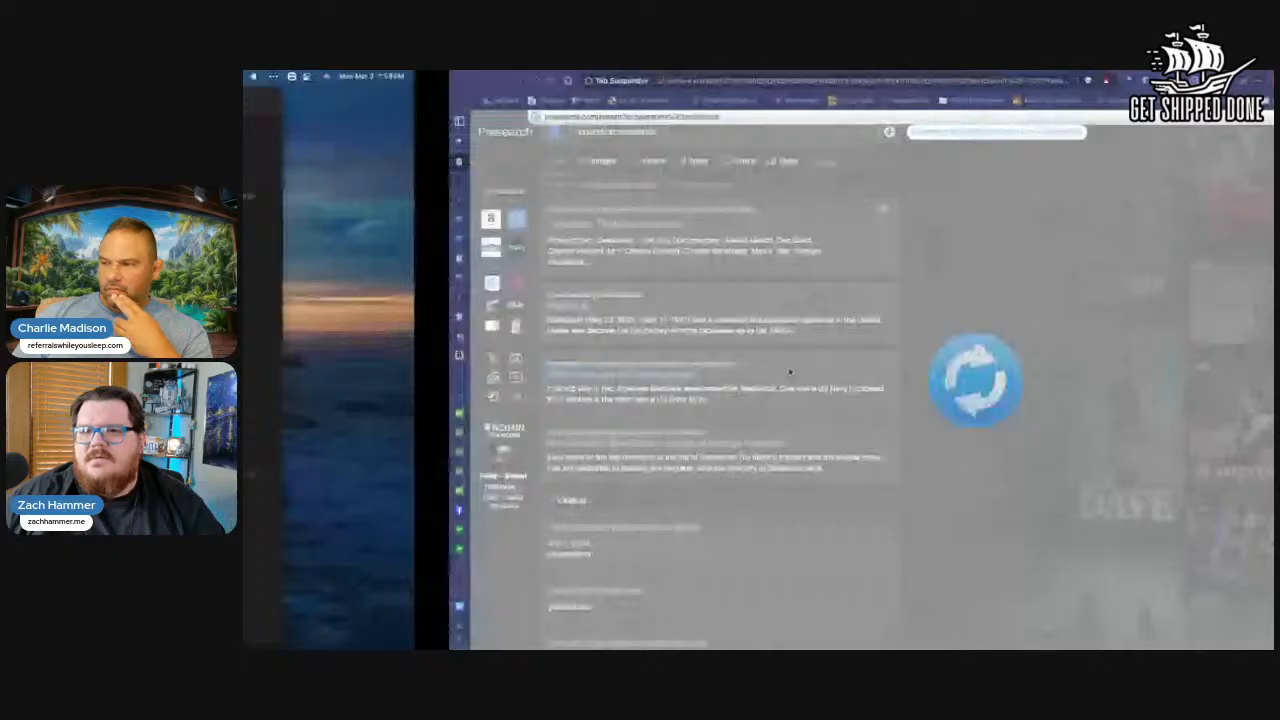
{"action": "key", "text": "ctrl+Right"}
{"action": "key", "text": "ctrl+Right"}
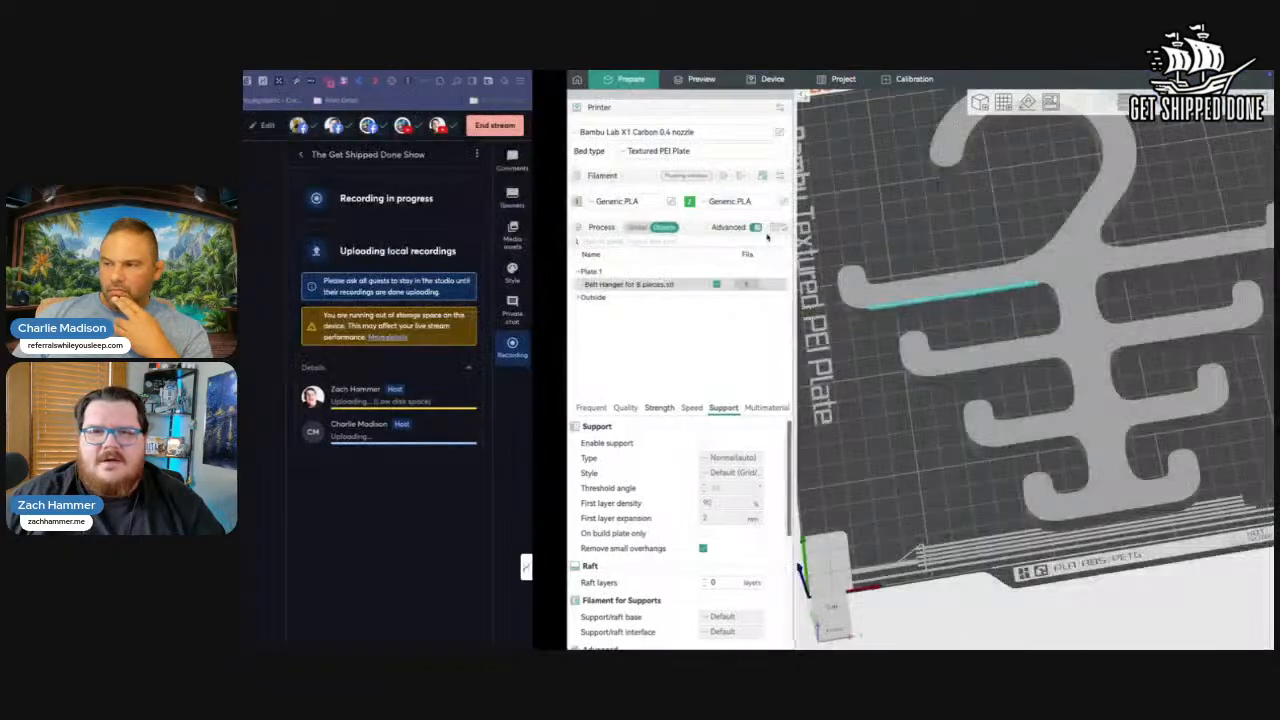
{"action": "key", "text": "ctrl+Left"}
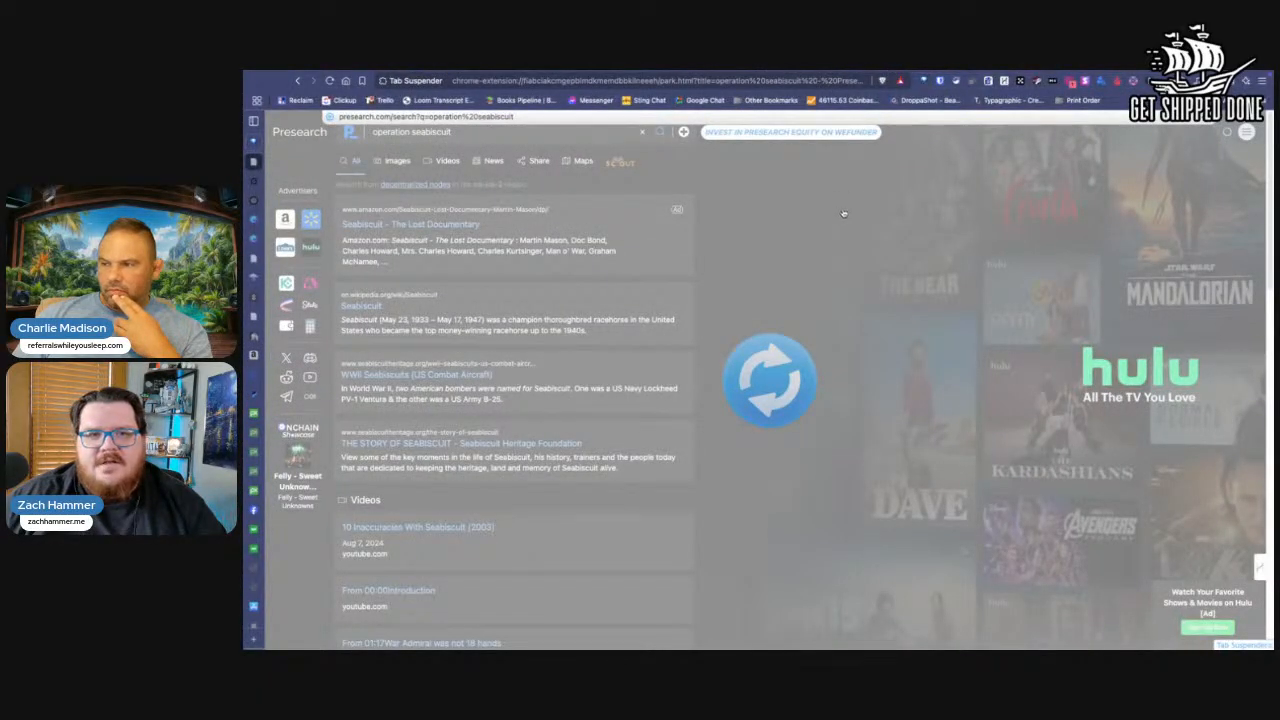
{"action": "key", "text": "ctrl+shift+Tab"}
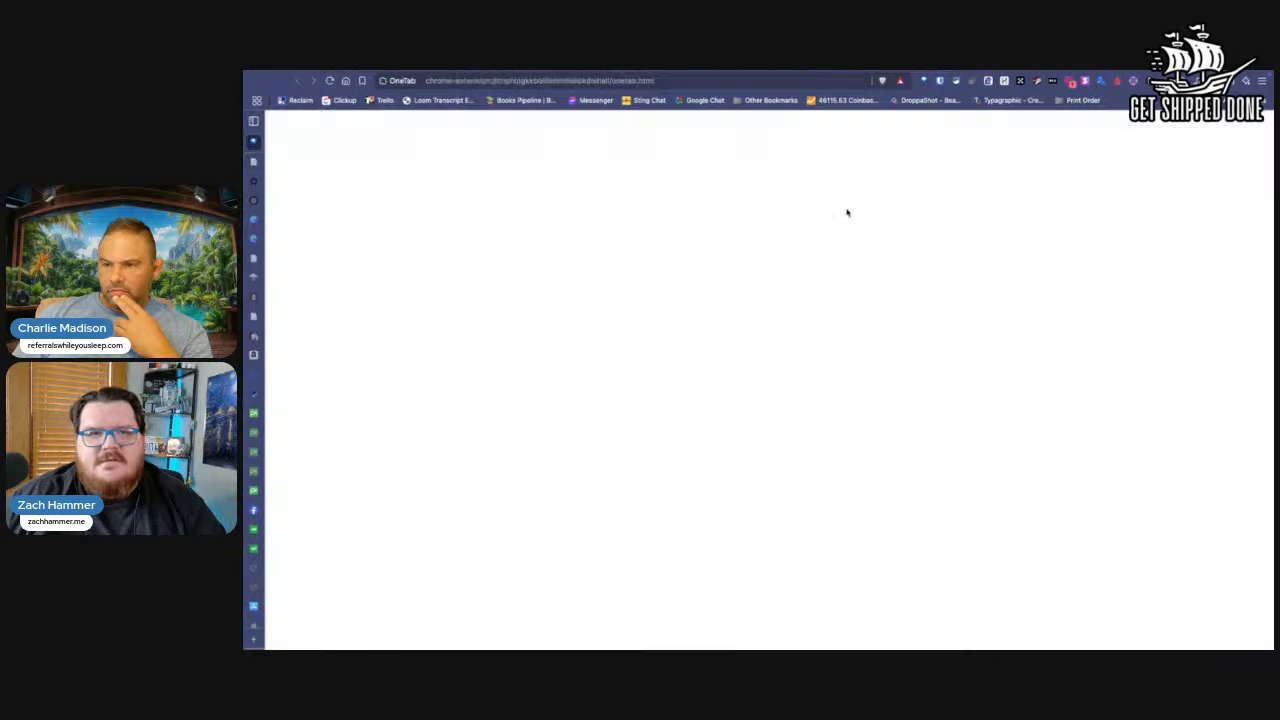
{"action": "key", "text": "ctrl+Right"}
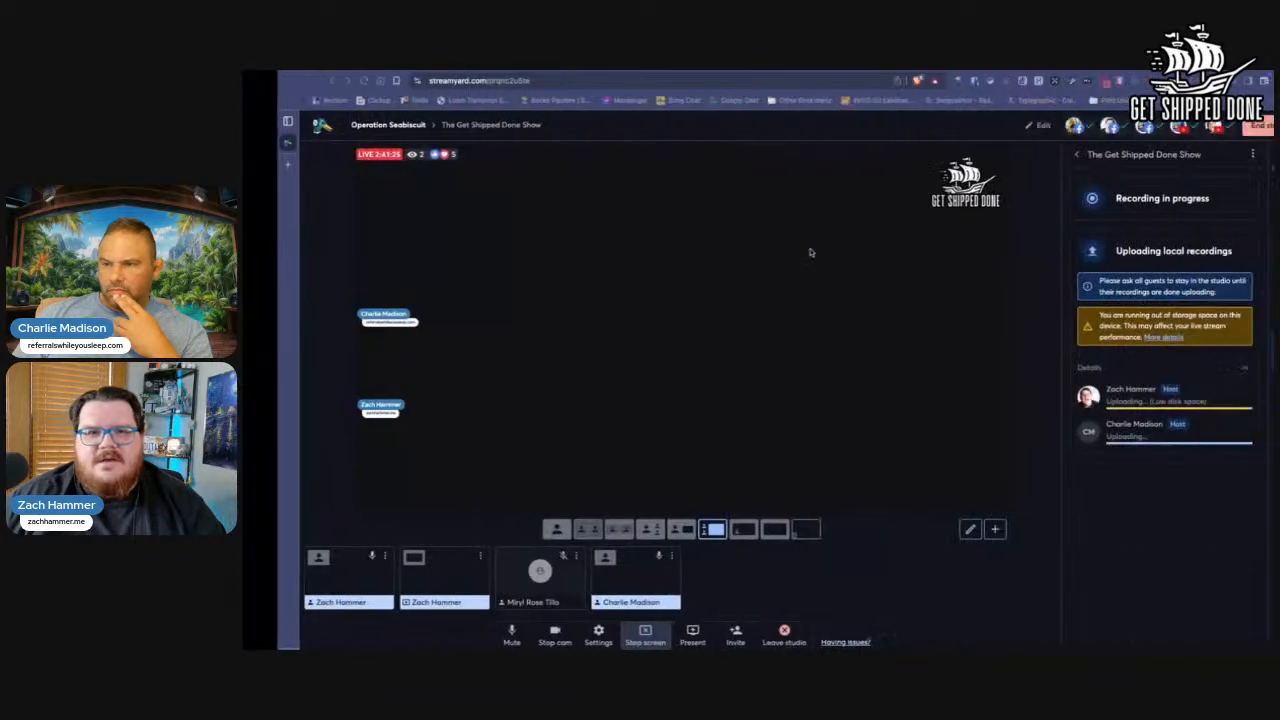
{"action": "key", "text": "ctrl+Left"}
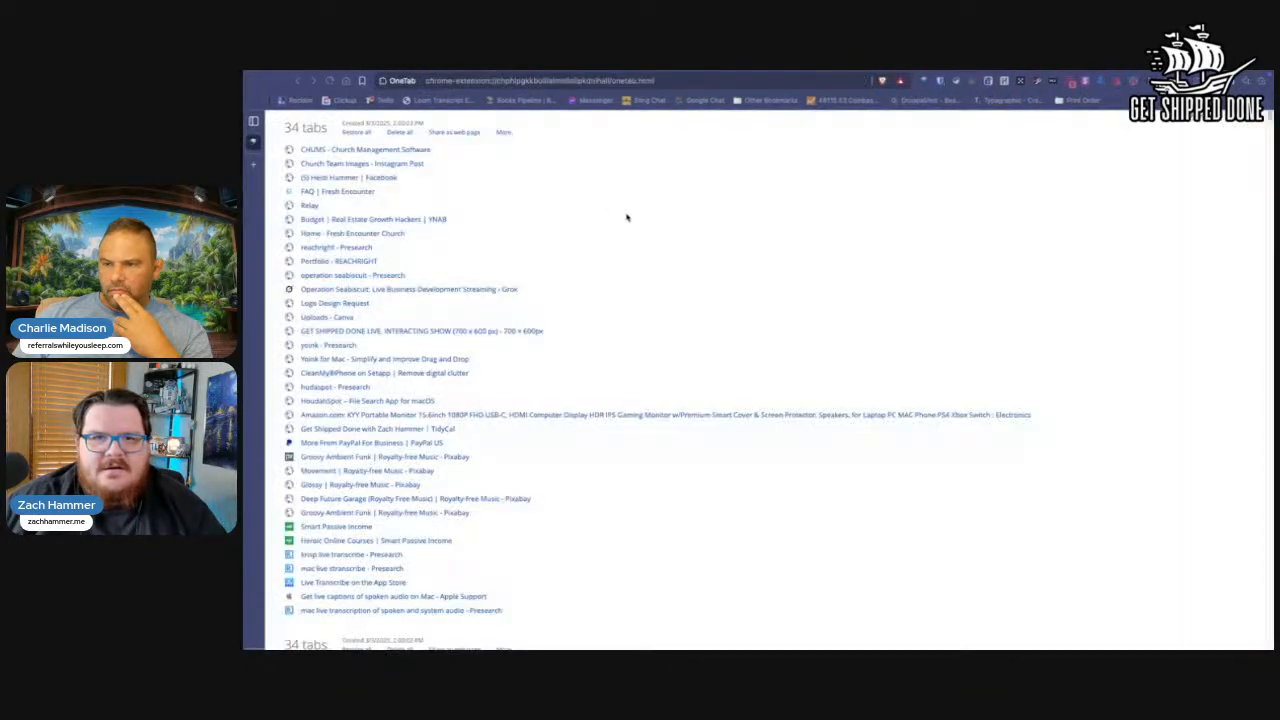
Step: Return to the StreamYard browser window and open perplexity.ai in a new tab
{"action": "key", "text": "ctrl+Right"}
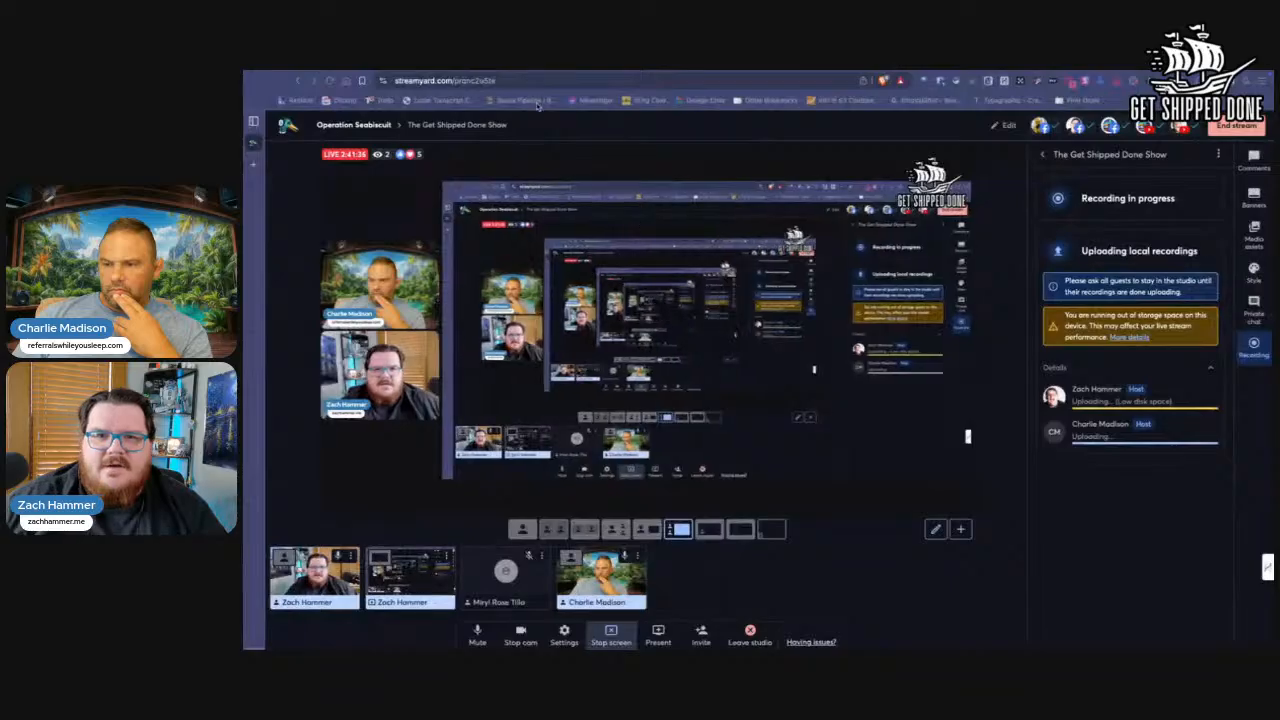
{"action": "key", "text": "super+t"}
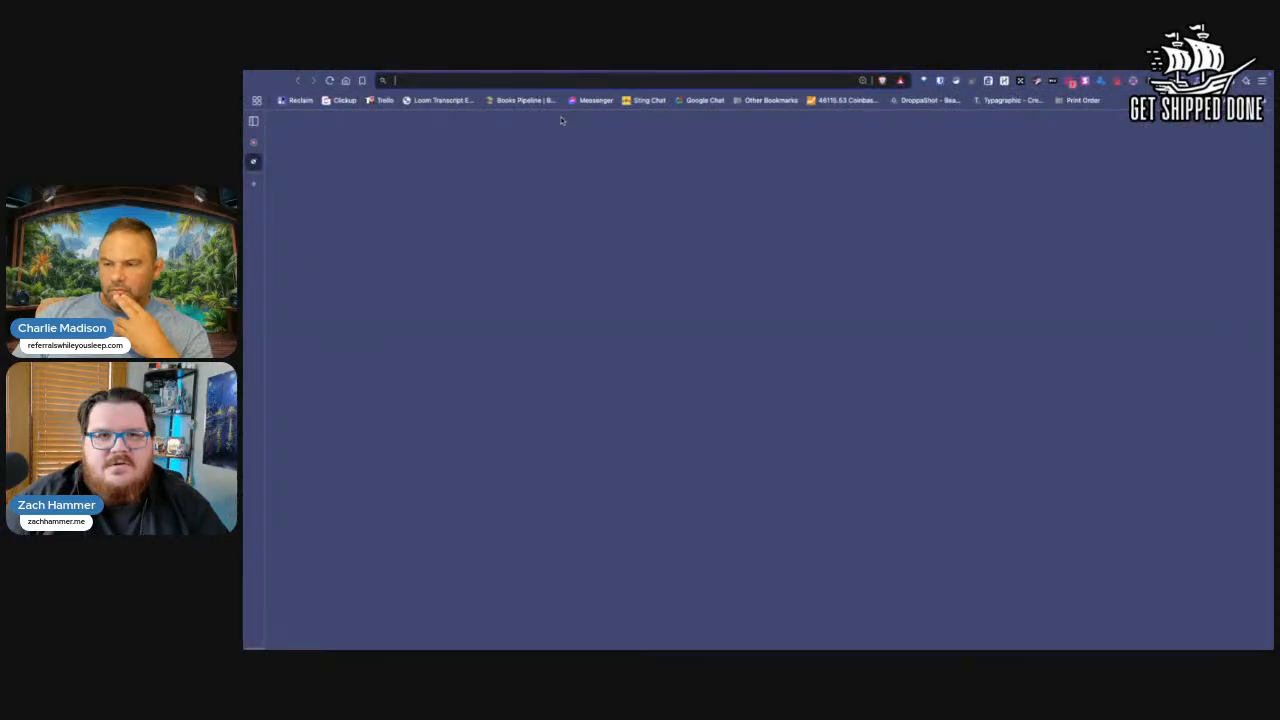
{"action": "type", "text": "perplexity.ai"}
{"action": "key", "text": "Return"}
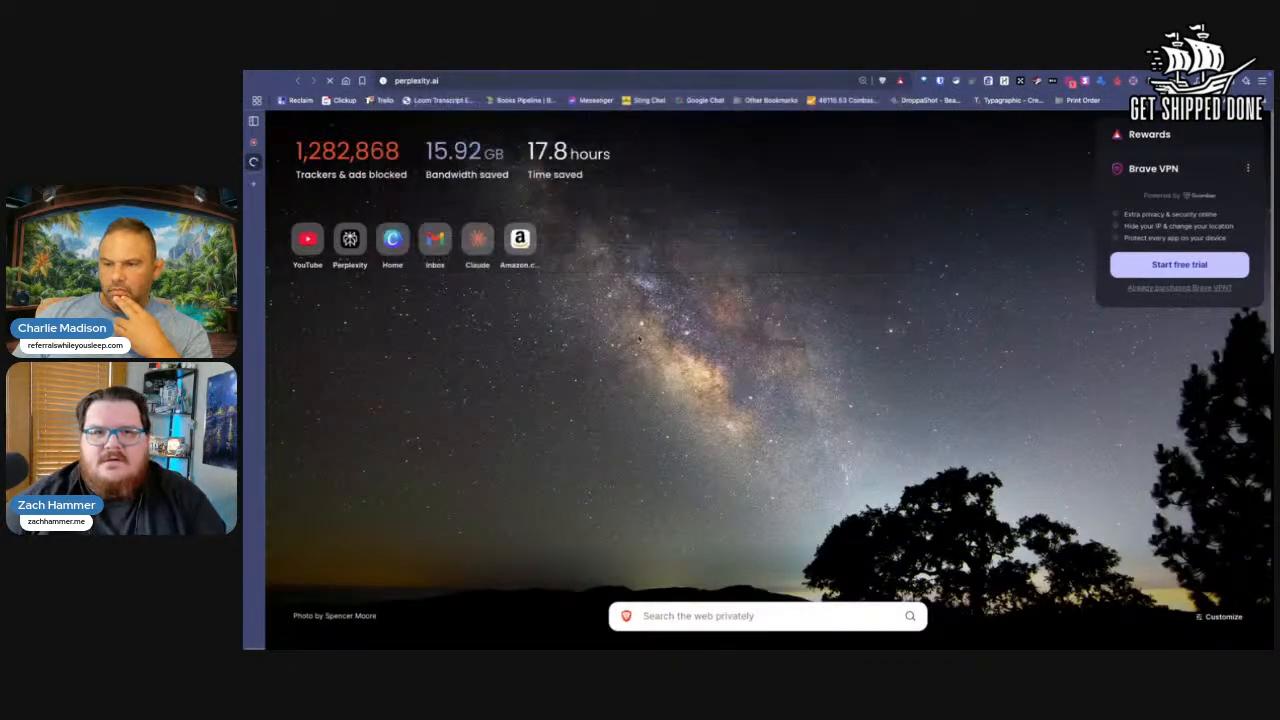
Step: Start the question with "I'm looking for an app that can run on my mac that will give me a live transcription during meetings."
{"action": "type", "text": "I"}
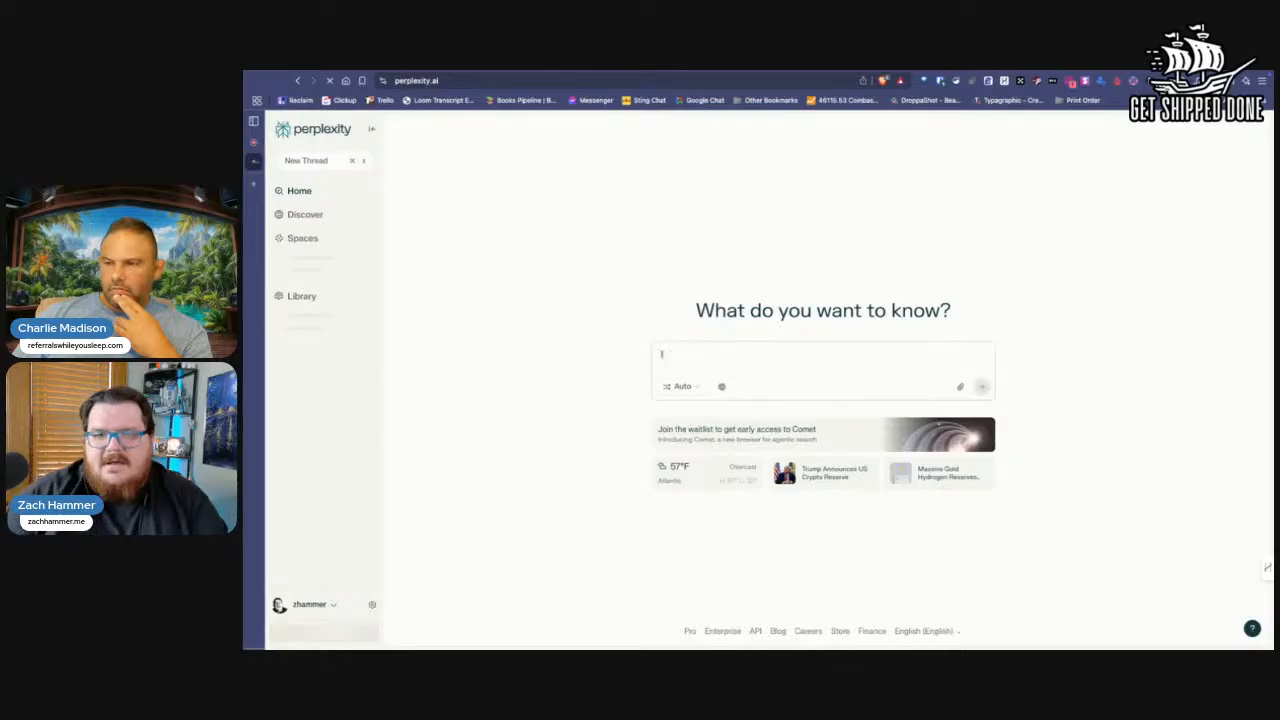
{"action": "type", "text": "'m looking for a"}
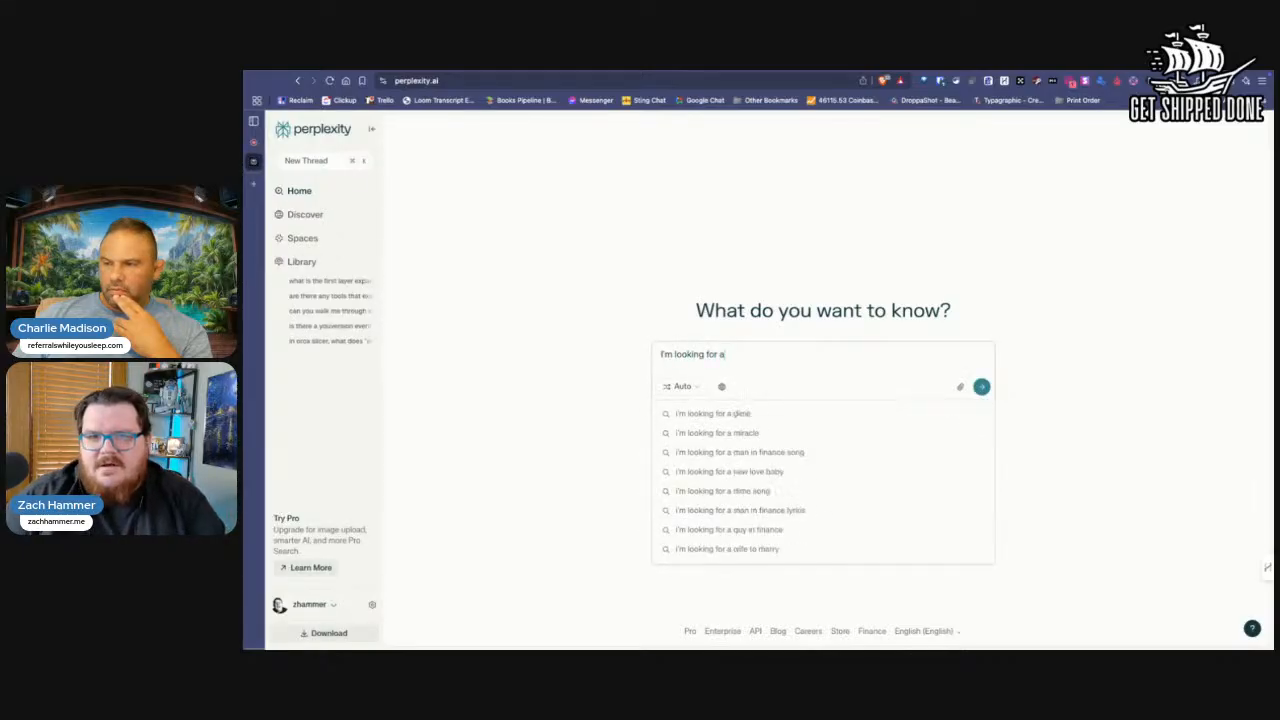
{"action": "type", "text": "n app that can"}
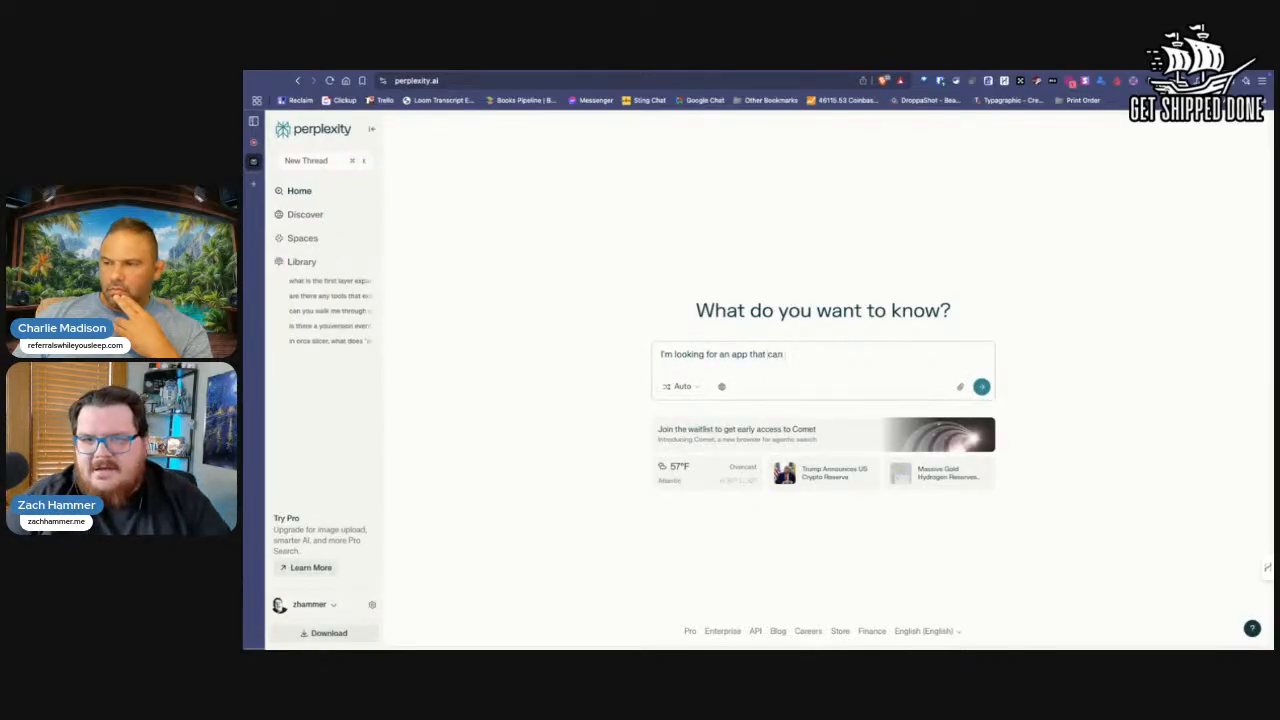
{"action": "type", "text": " run on my mac that"}
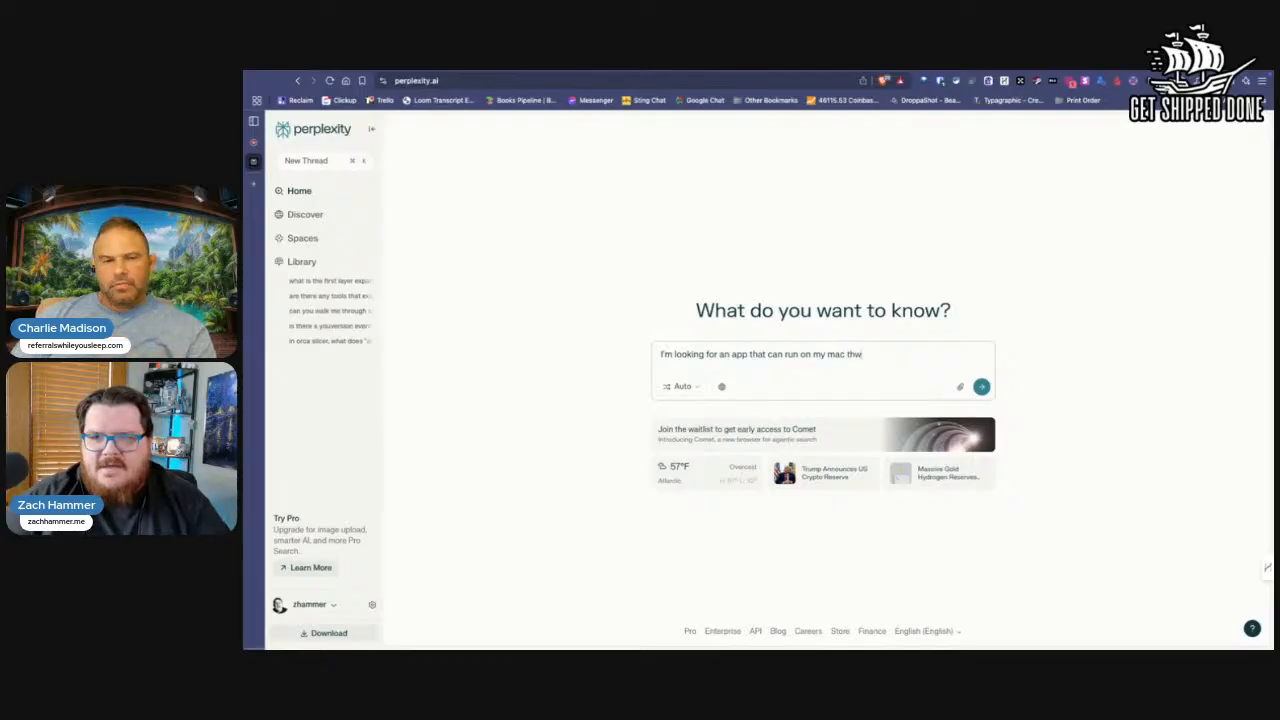
{"action": "type", "text": " will give me"}
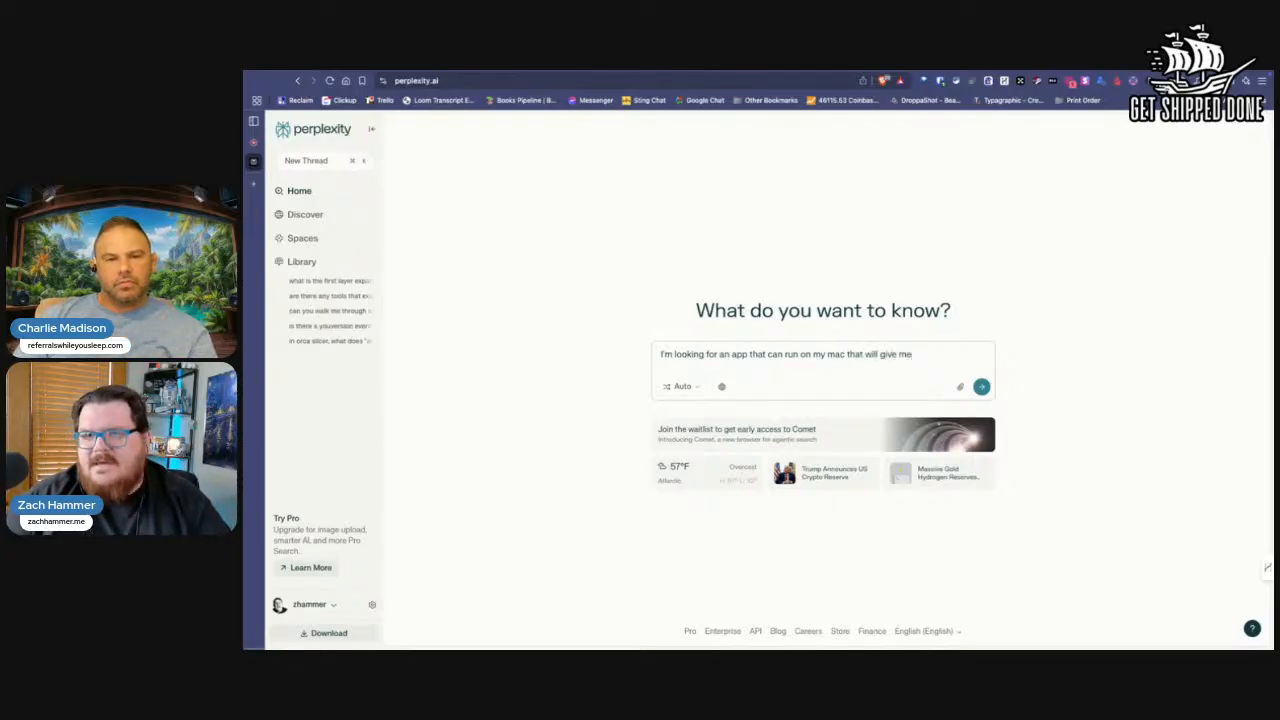
{"action": "type", "text": " a live transcript"}
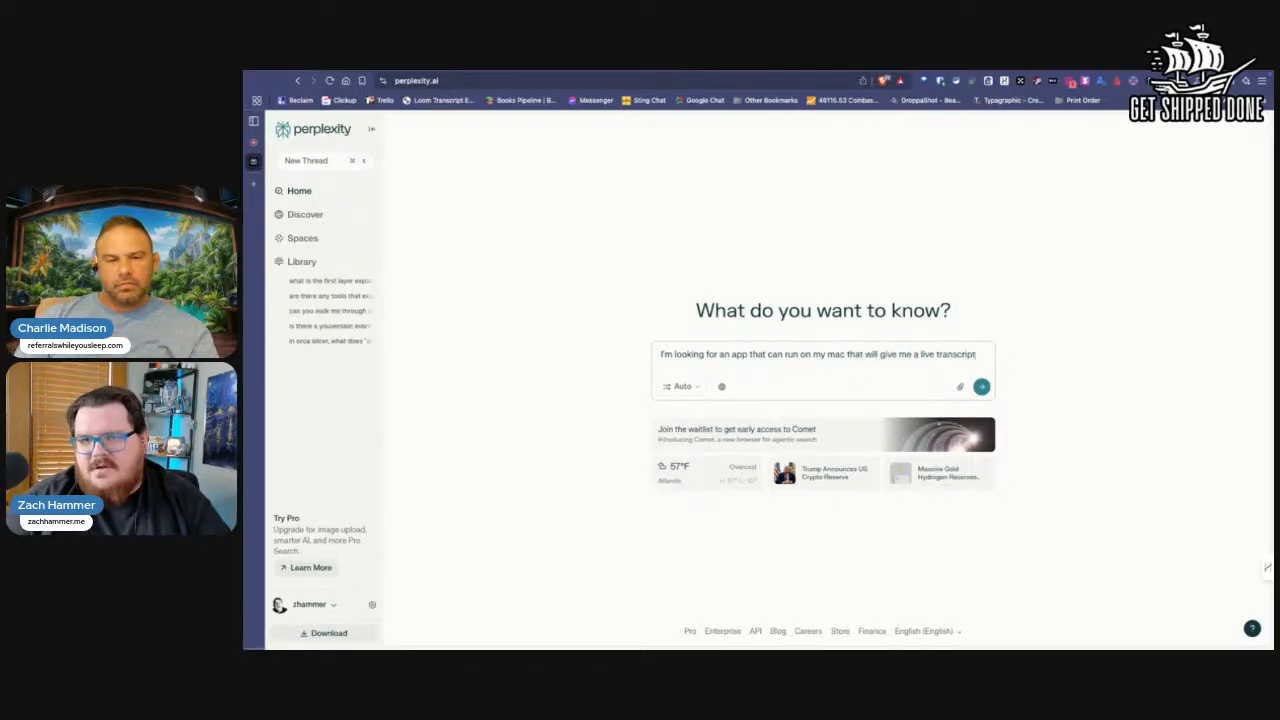
{"action": "type", "text": "ion during meeting"}
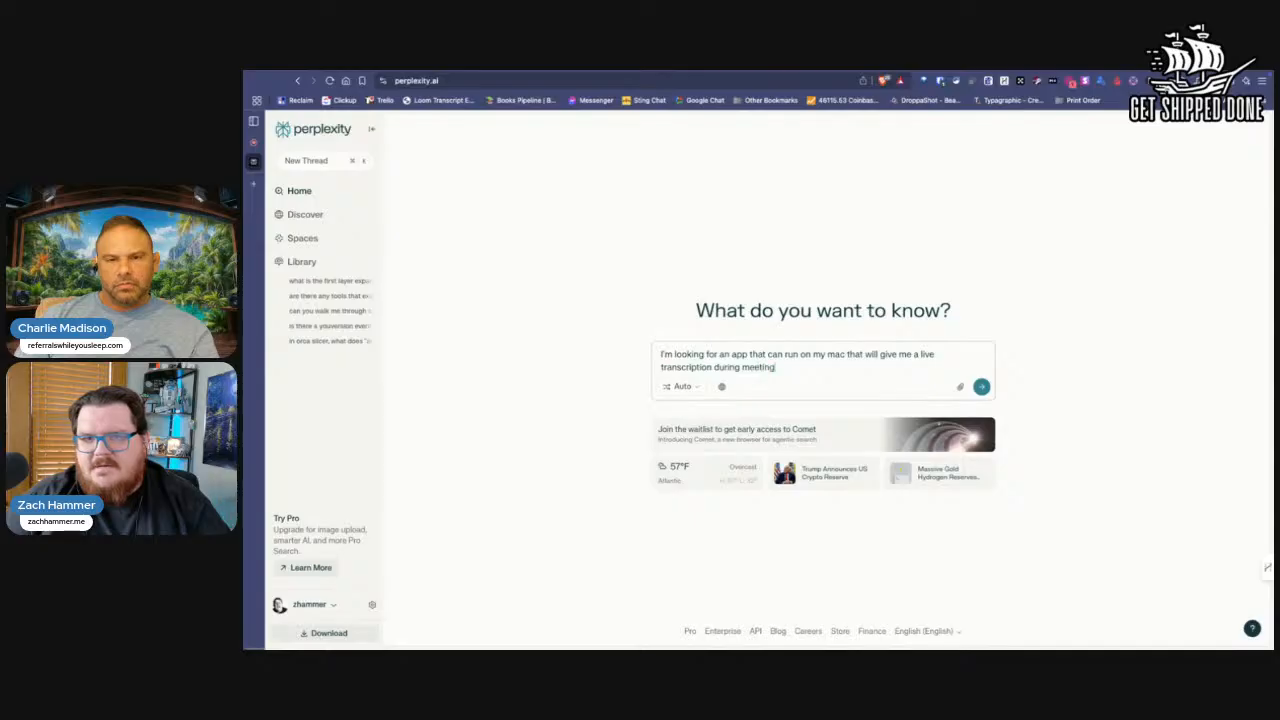
{"action": "type", "text": "s."}
{"action": "key", "text": "shift+Return"}
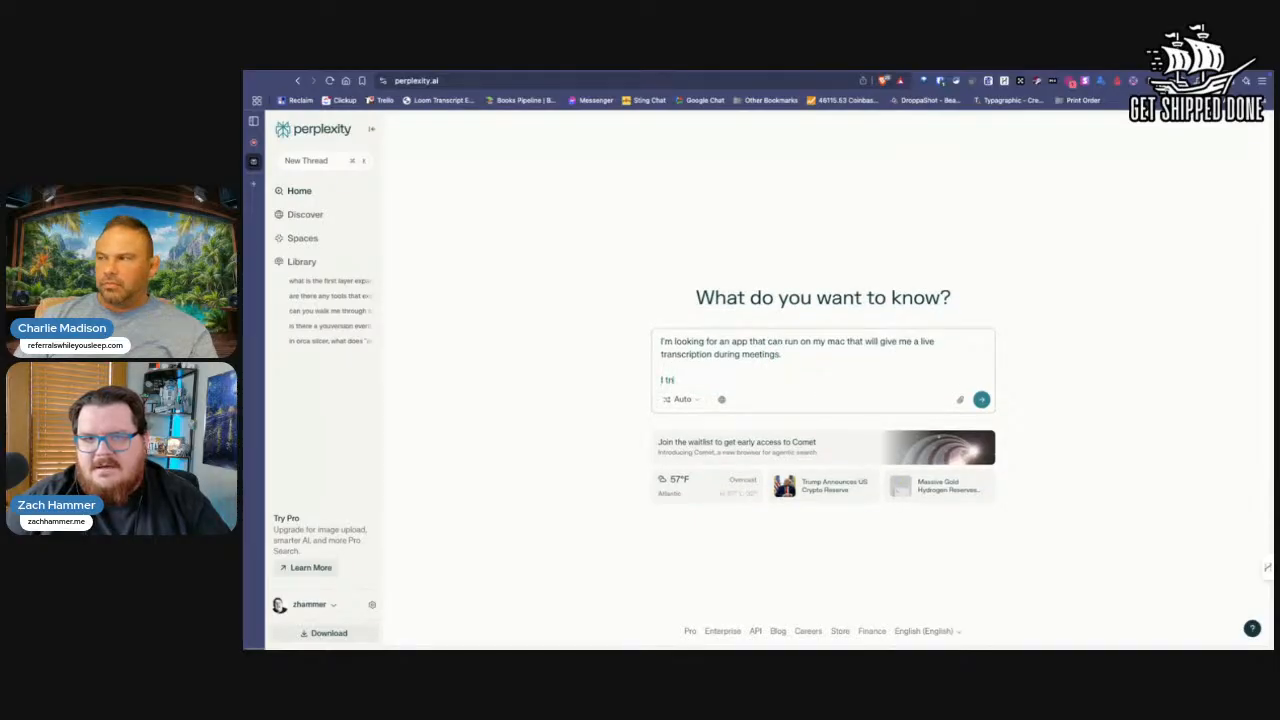
Step: Add a paragraph reading "It needs to run ON my mac and use my mic and system audio for the transcription."
{"action": "type", "text": "It needs to r"}
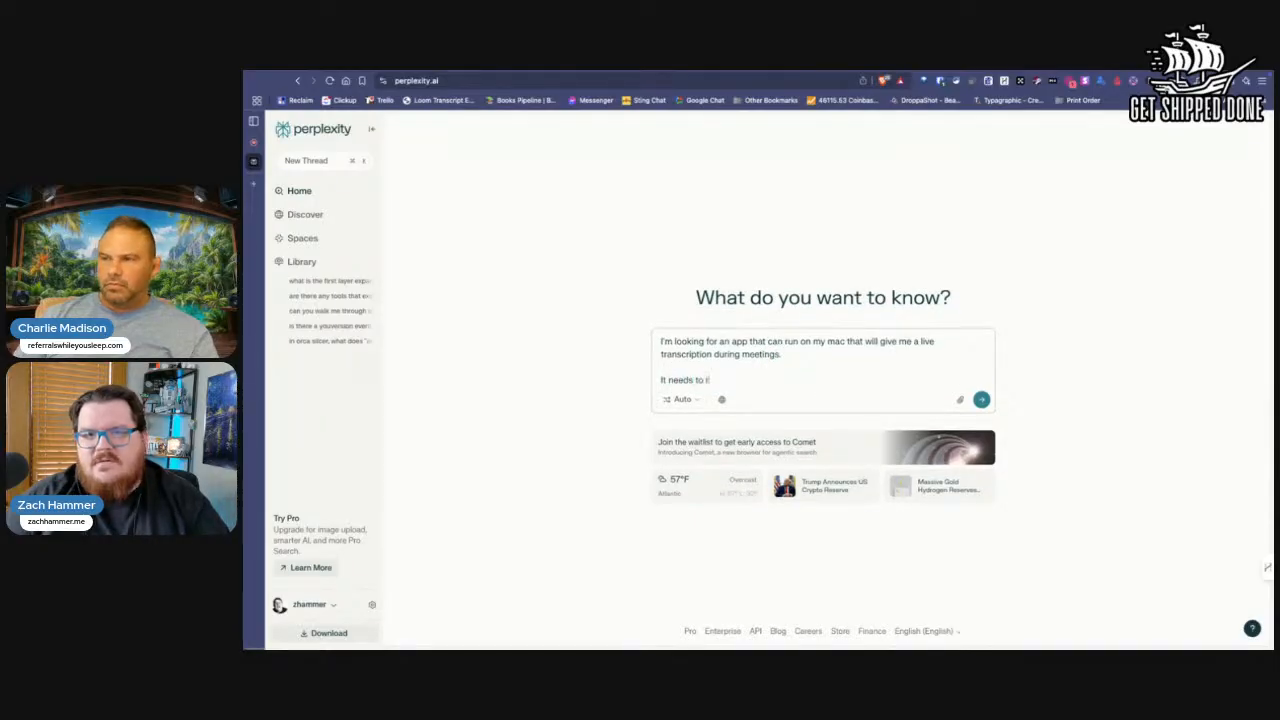
{"action": "type", "text": "un ON my mac and"}
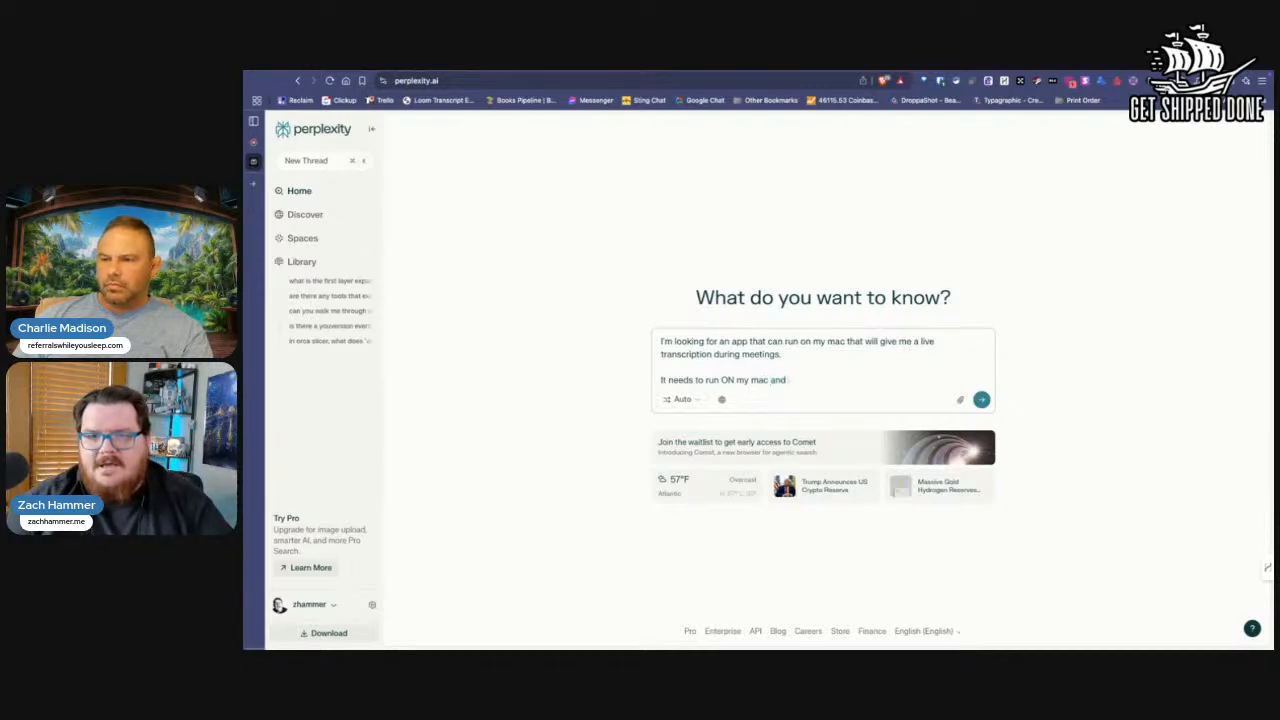
{"action": "type", "text": "use my mic and system audio for"}
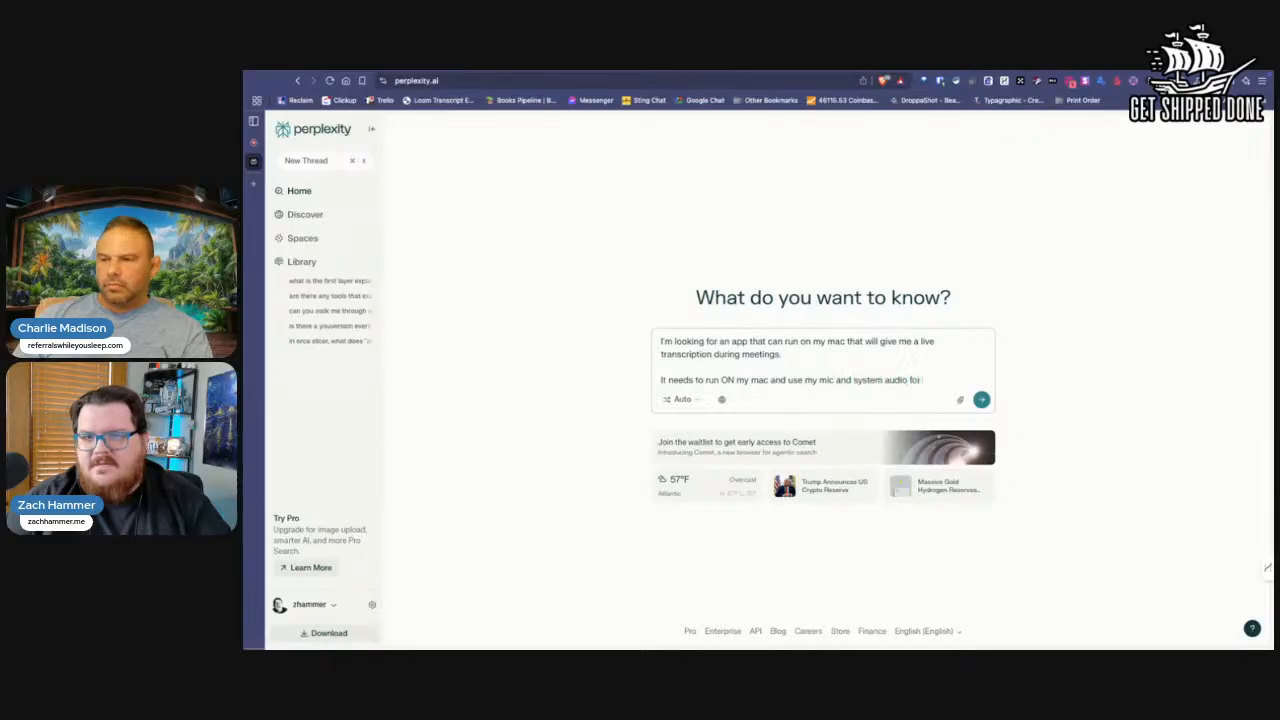
{"action": "type", "text": "cription"}
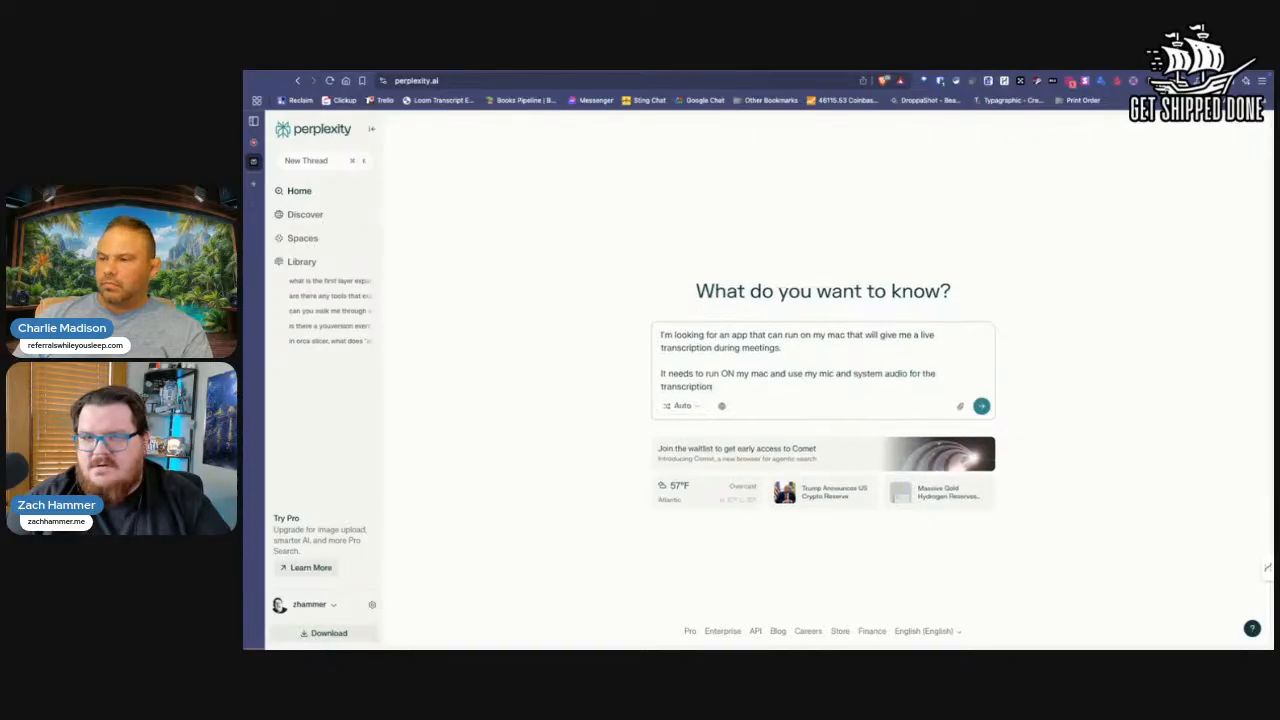
{"action": "key", "text": "shift+Return"}
{"action": "key", "text": "shift+Return"}
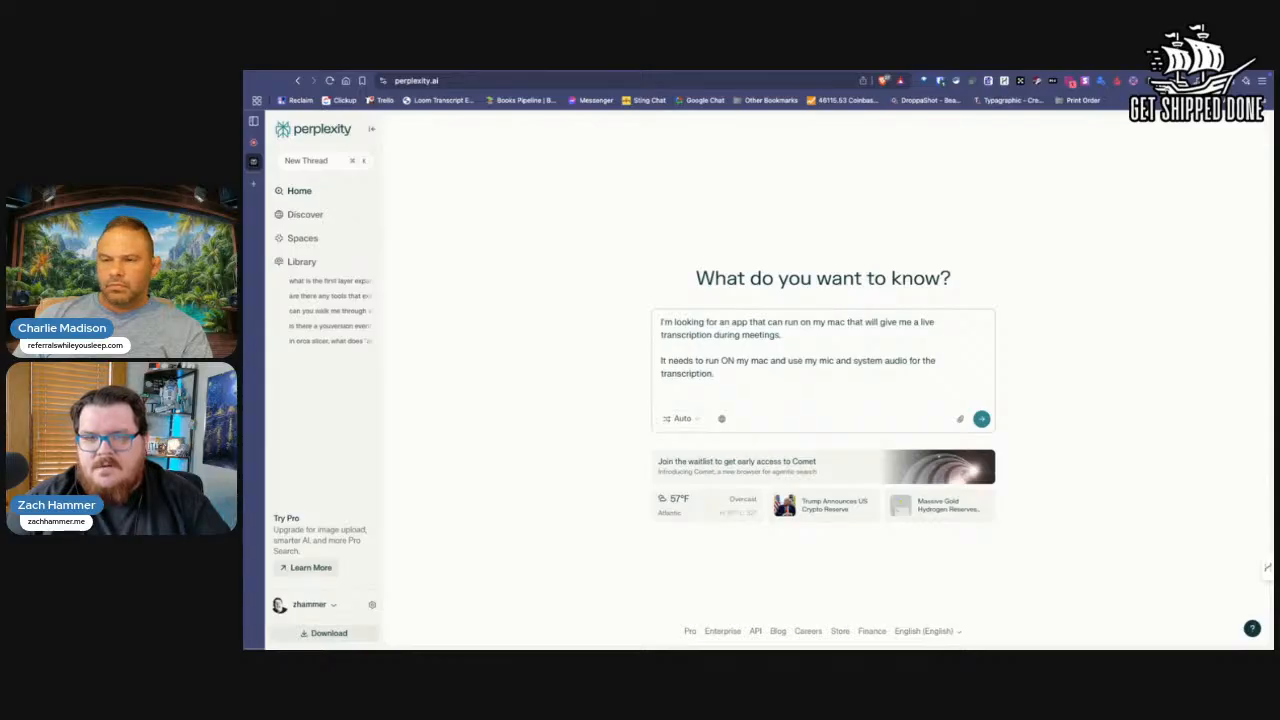
Step: Add "The key thing that's important is a LIVE transcription, just just a transcription after the fact - please research options for me" and submit
{"action": "type", "text": "The key thing that's "}
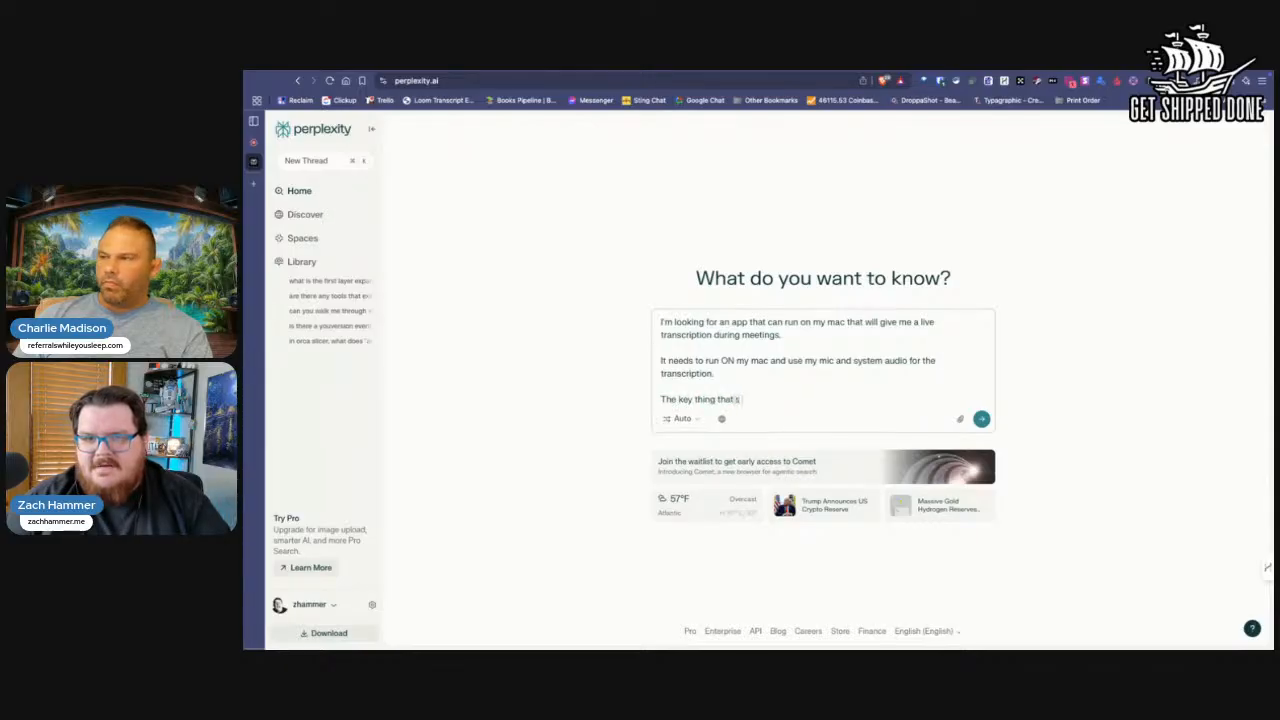
{"action": "type", "text": "impor"}
{"action": "key", "text": "BackSpace"}
{"action": "key", "text": "BackSpace"}
{"action": "key", "text": "BackSpace"}
{"action": "type", "text": "impor"}
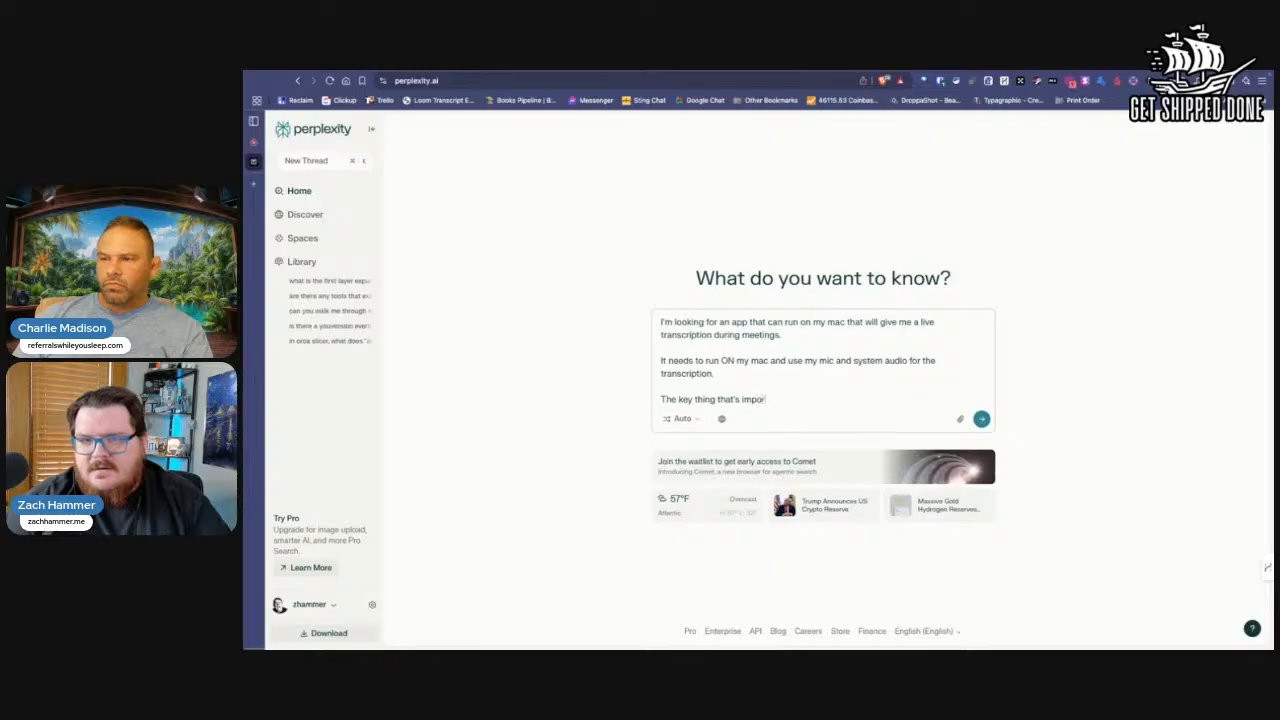
{"action": "type", "text": "tant is a LIVE"}
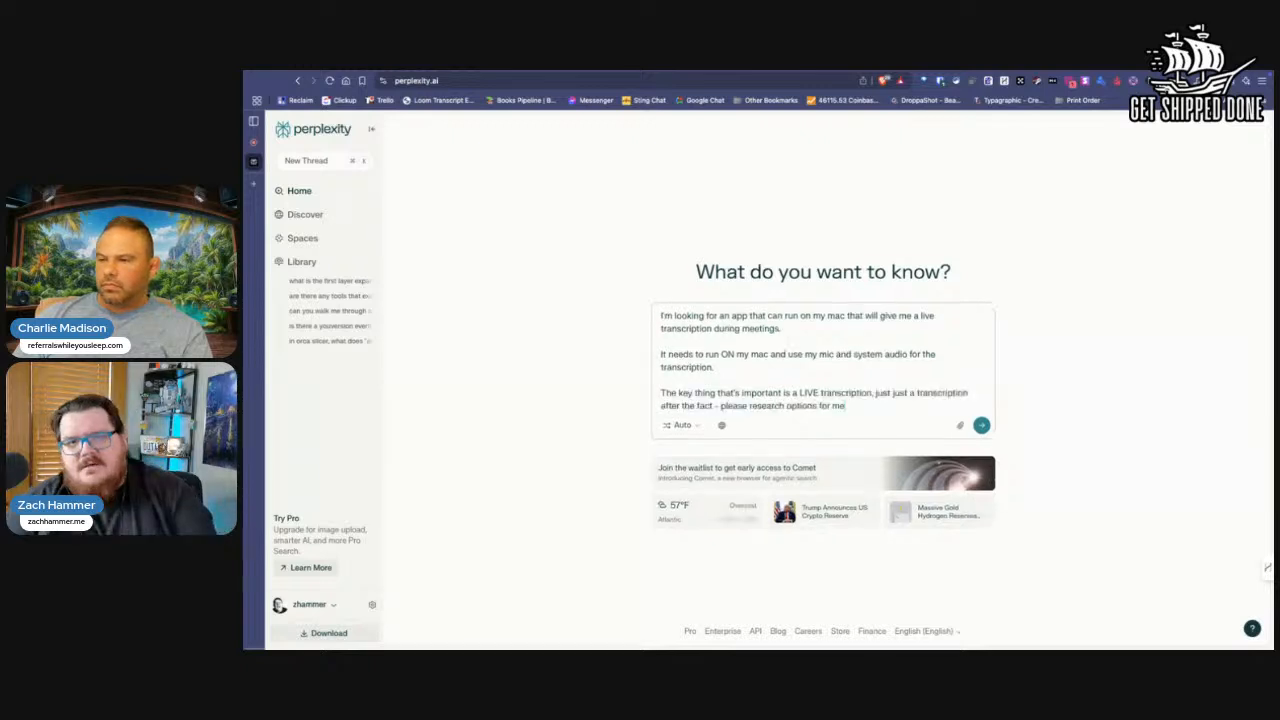
{"action": "key", "text": "Return"}
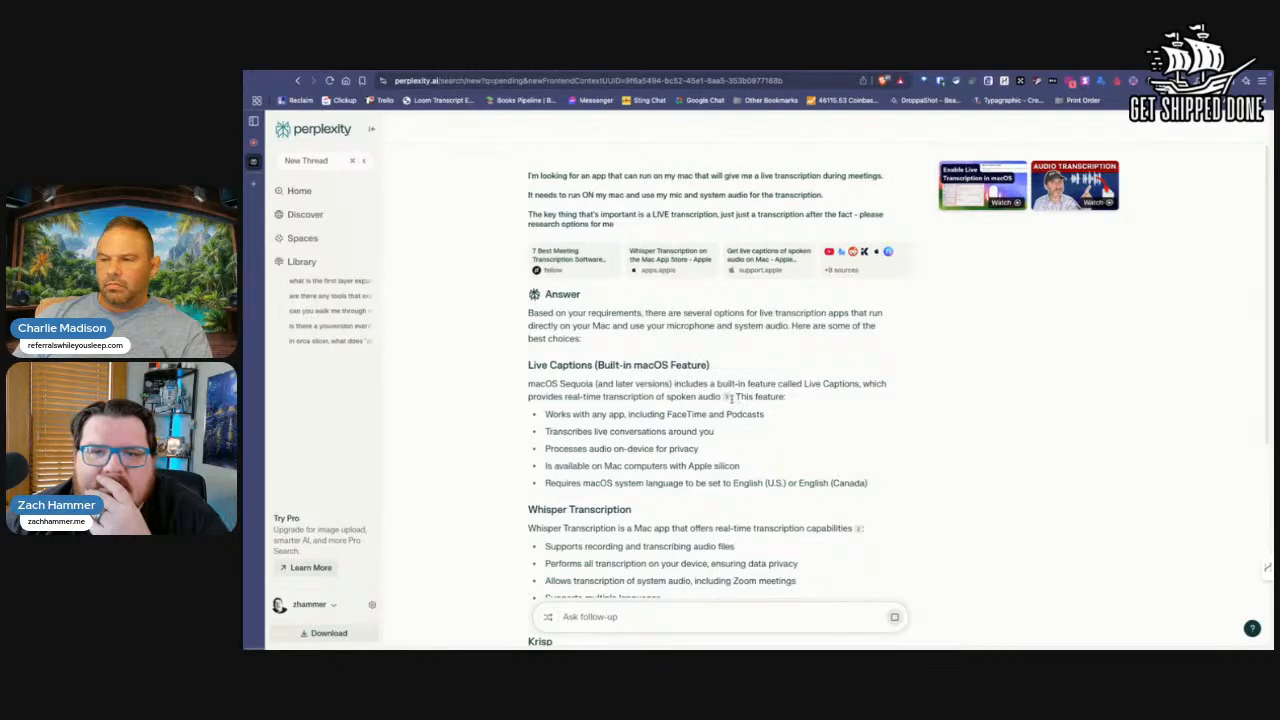
Step: Read through the suggested transcription apps and ask a follow-up about Live Captions (Built-in macOS Feature)
{"action": "mouse_move", "coordinate": [727, 397]}
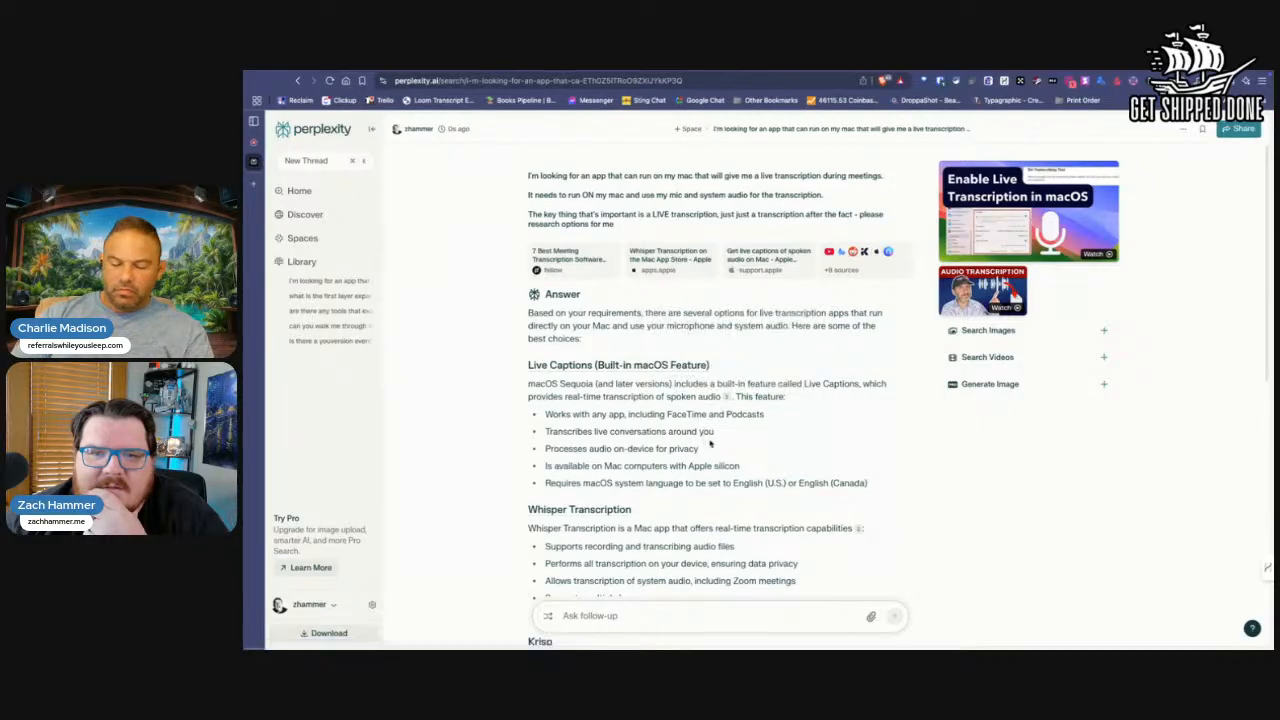
{"action": "scroll", "coordinate": [723, 461], "scroll_direction": "down", "scroll_amount": 1}
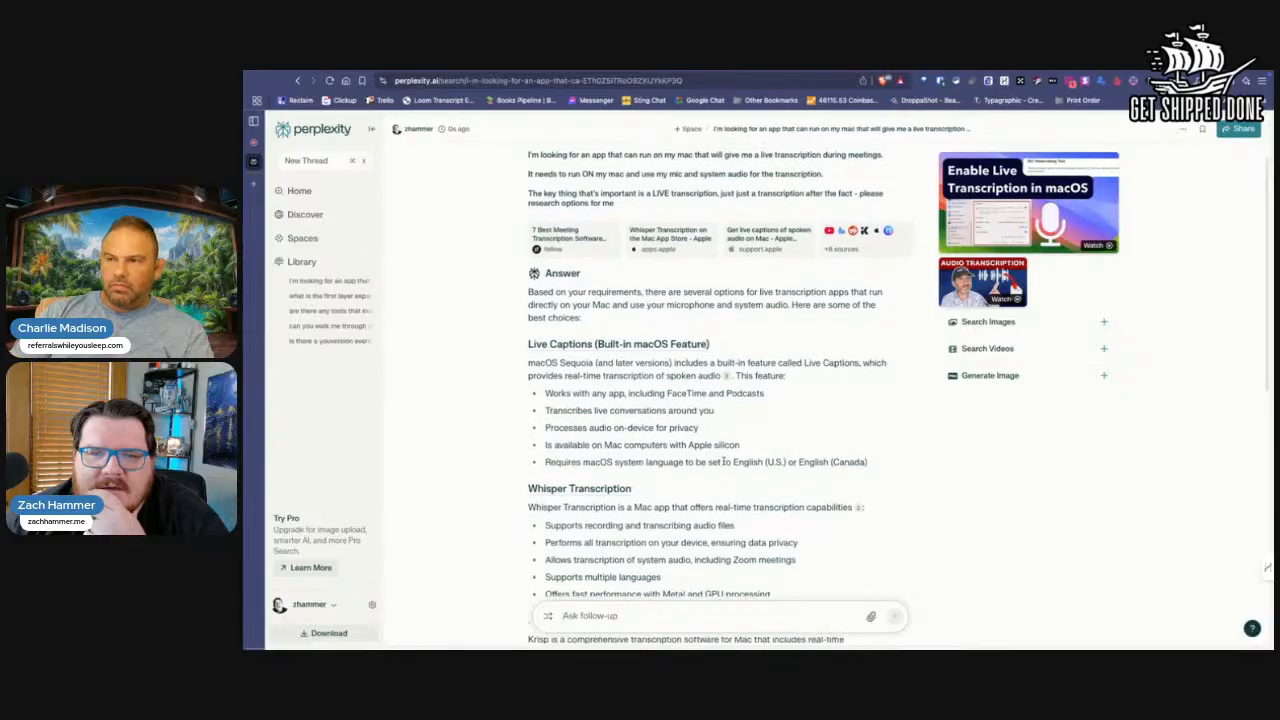
{"action": "scroll", "coordinate": [667, 388], "scroll_direction": "down", "scroll_amount": 3}
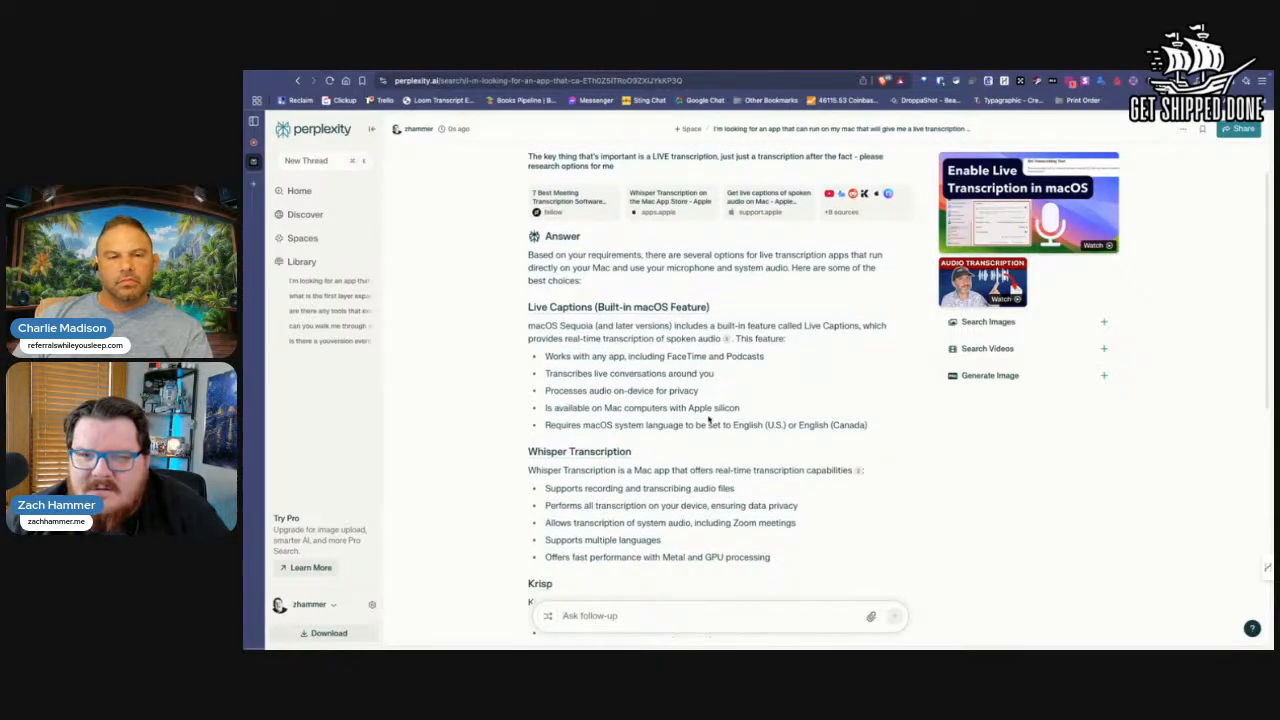
{"action": "scroll", "coordinate": [729, 408], "scroll_direction": "down", "scroll_amount": 2}
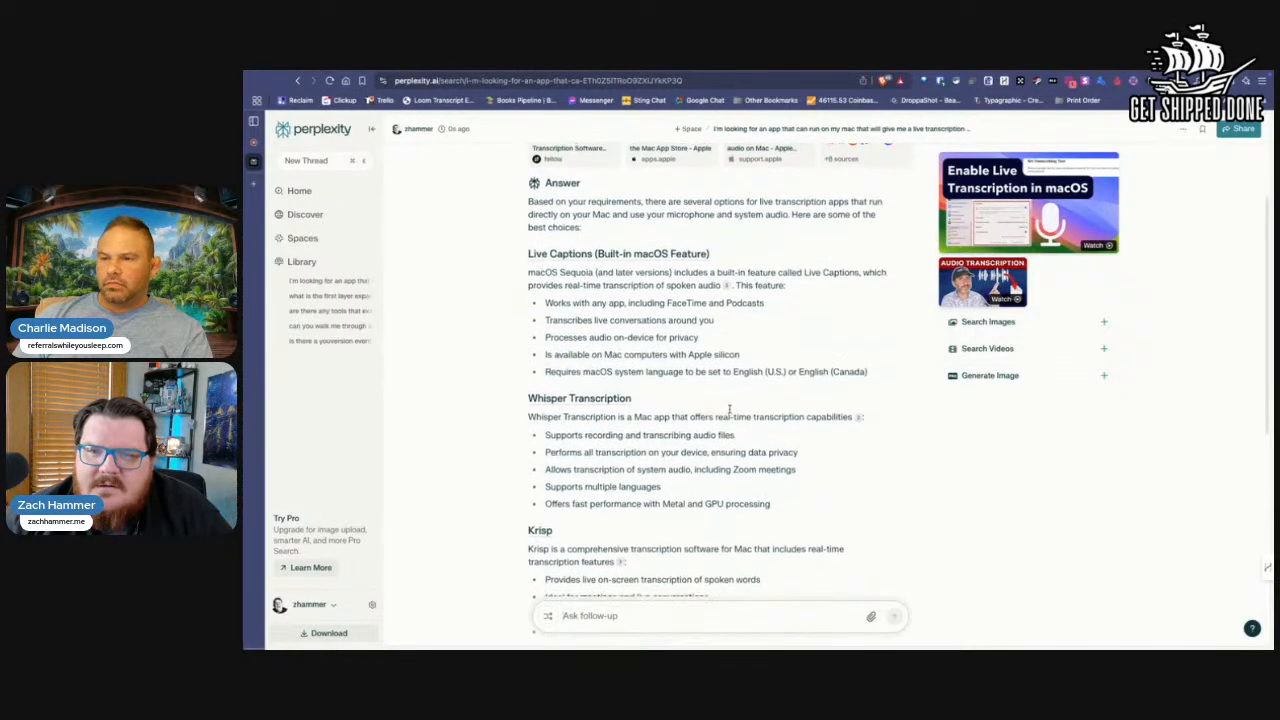
{"action": "left_click", "coordinate": [558, 237]}
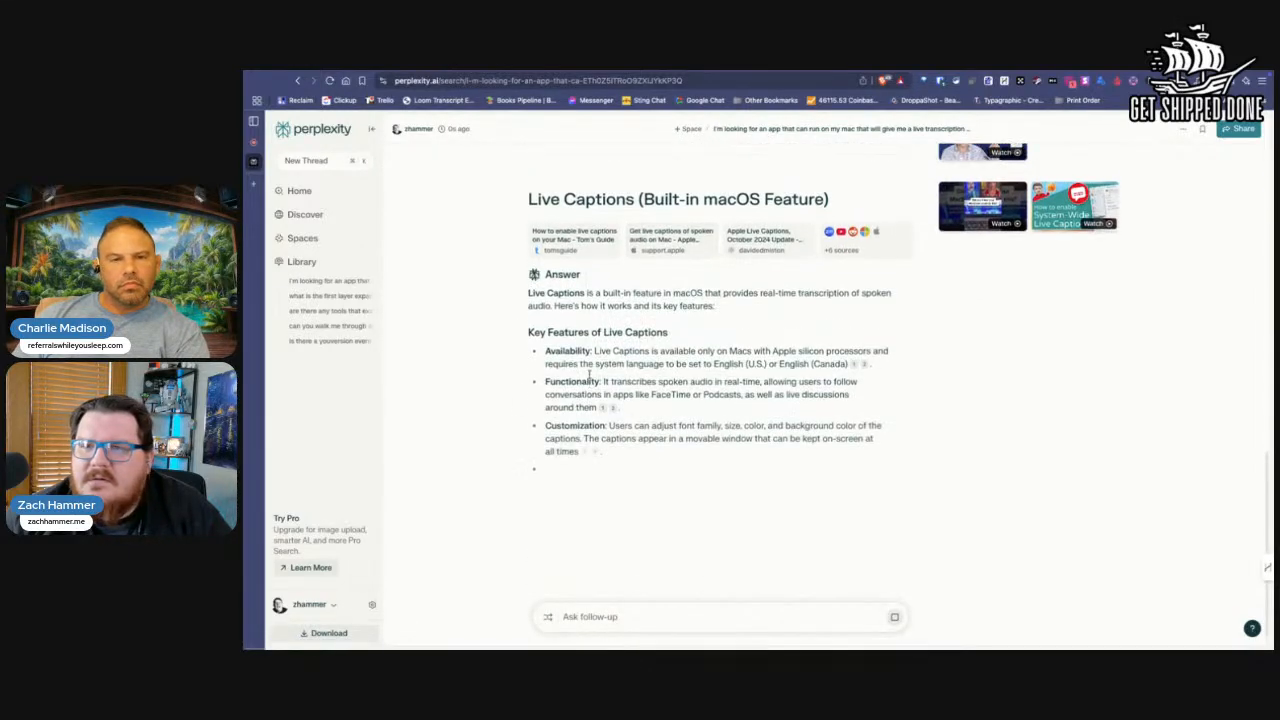
Step: Skim through the "Enable Live Transcription in macOS" video from start to near the end and close it
{"action": "scroll", "coordinate": [828, 289], "scroll_direction": "up", "scroll_amount": 2}
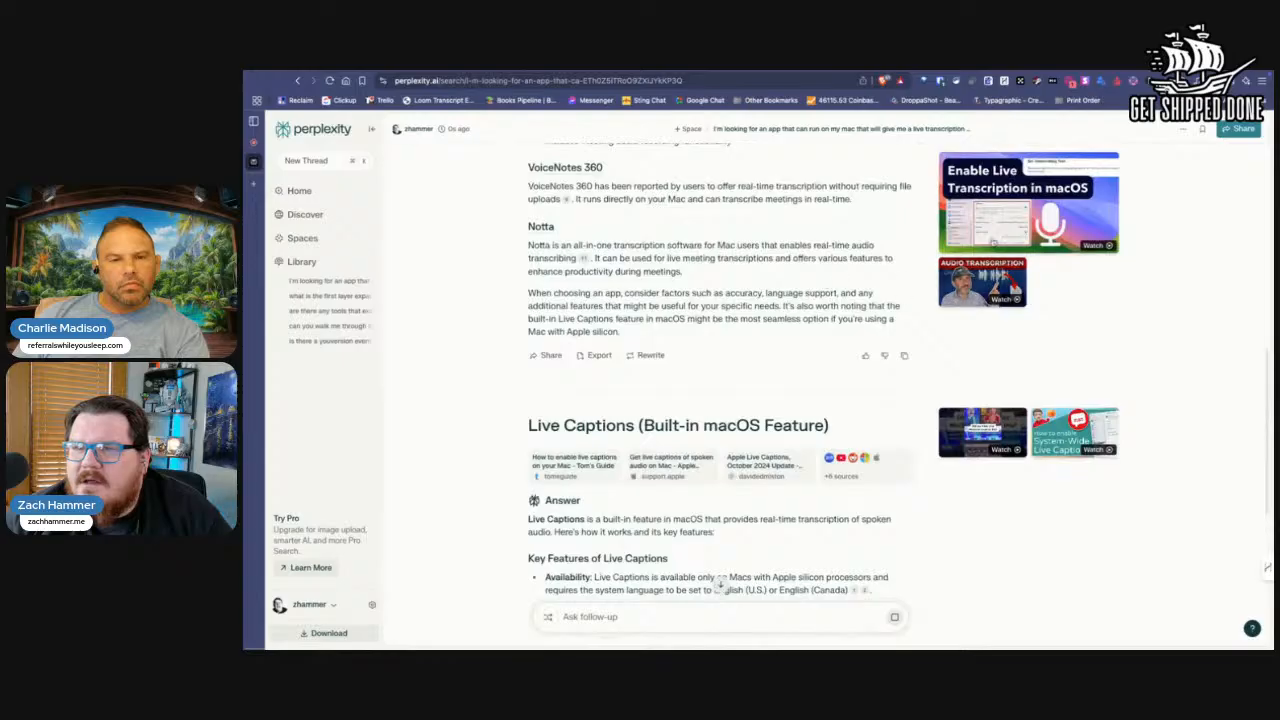
{"action": "left_click", "coordinate": [1000, 214]}
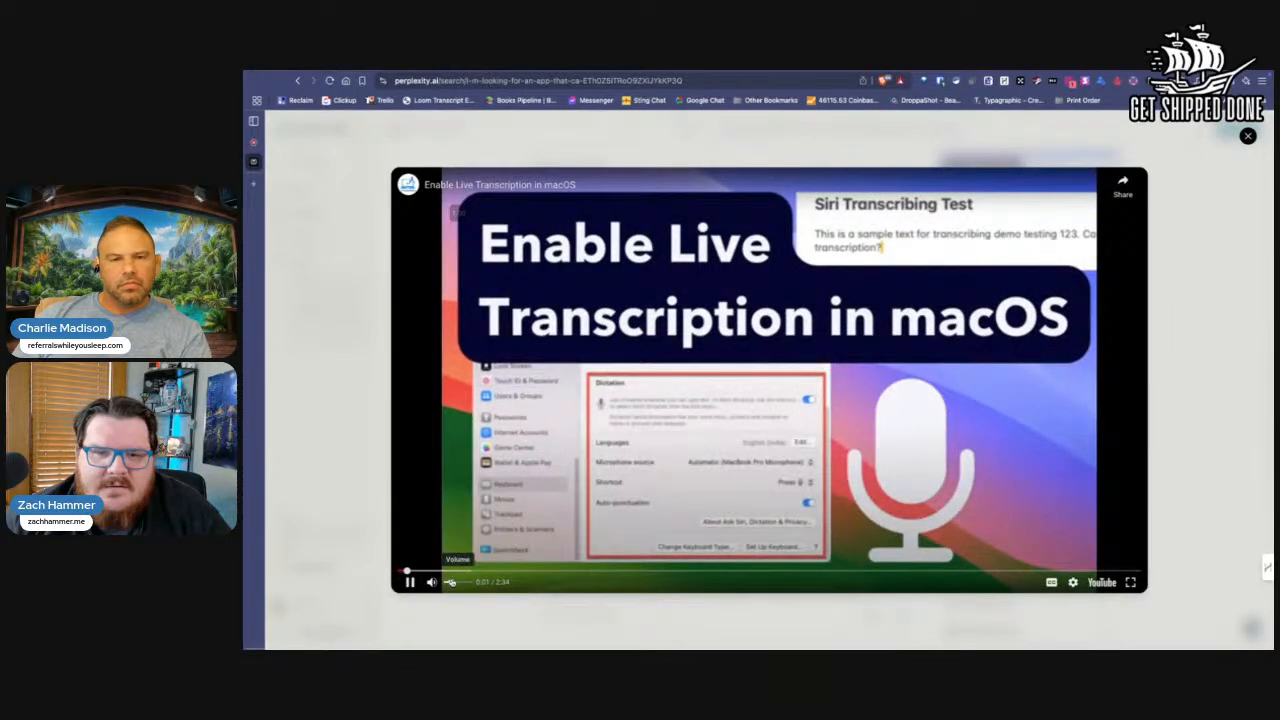
{"action": "left_click", "coordinate": [538, 570]}
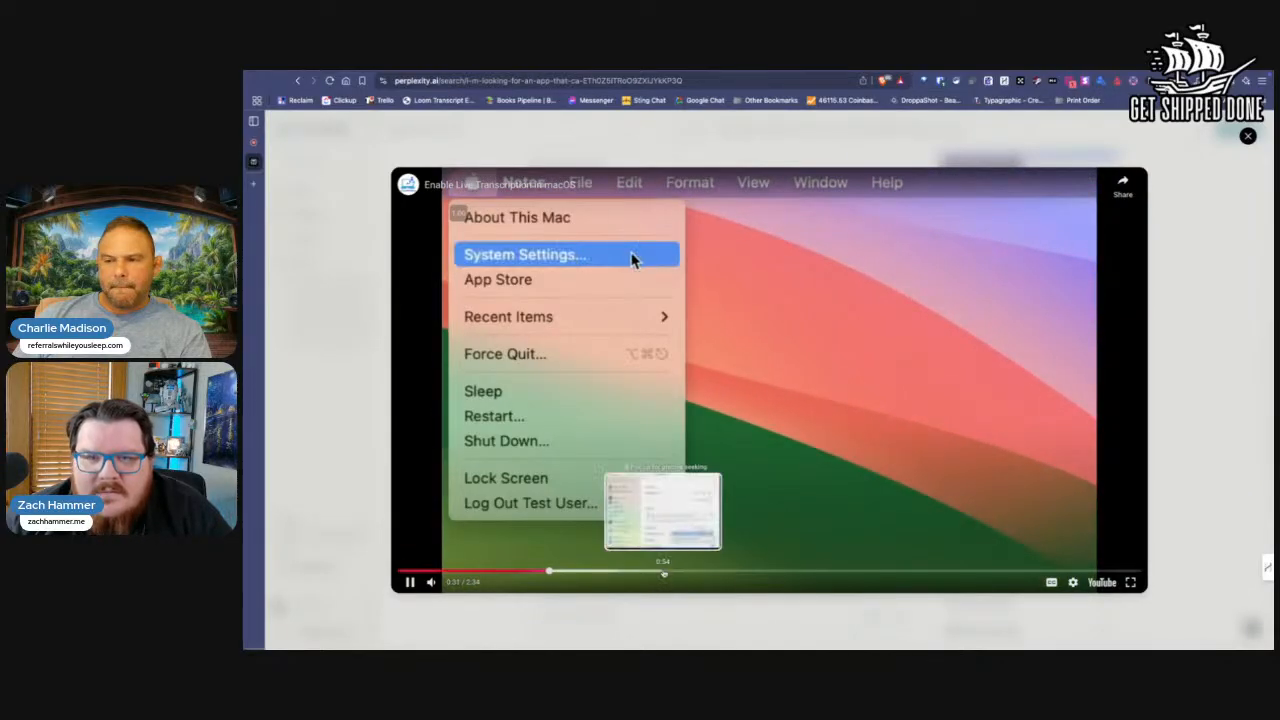
{"action": "left_click", "coordinate": [664, 570]}
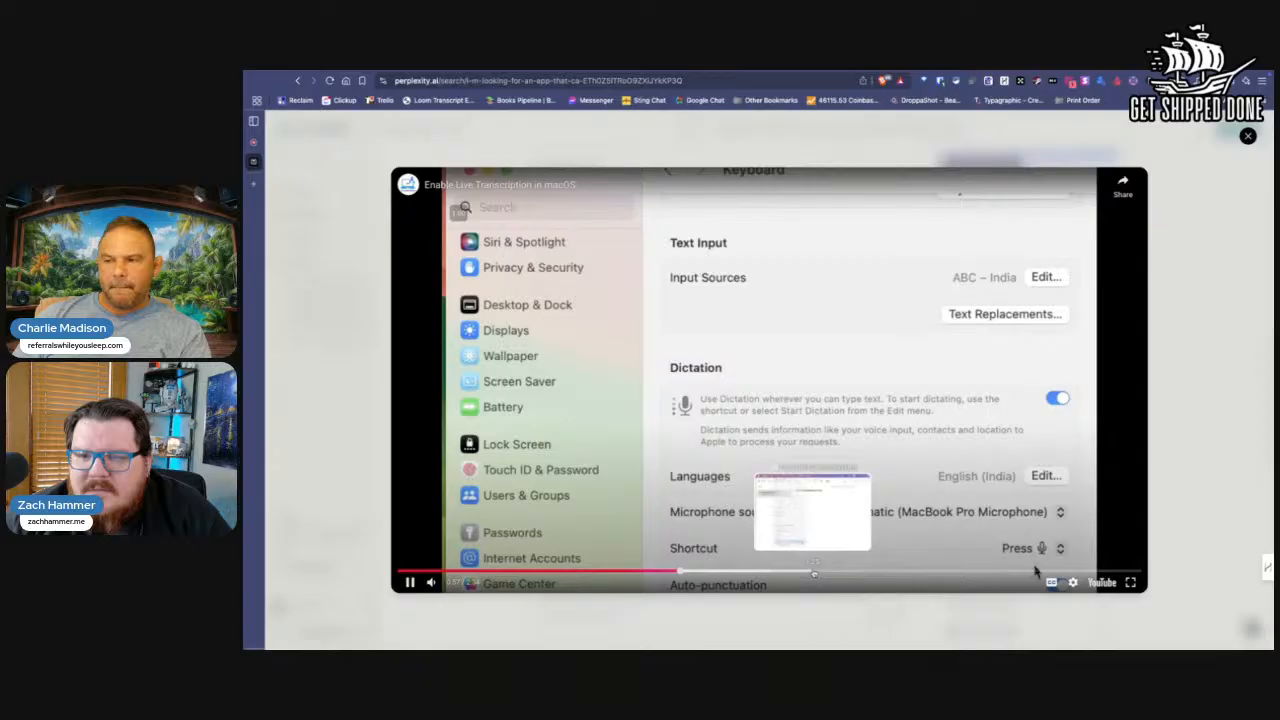
{"action": "left_click", "coordinate": [814, 573]}
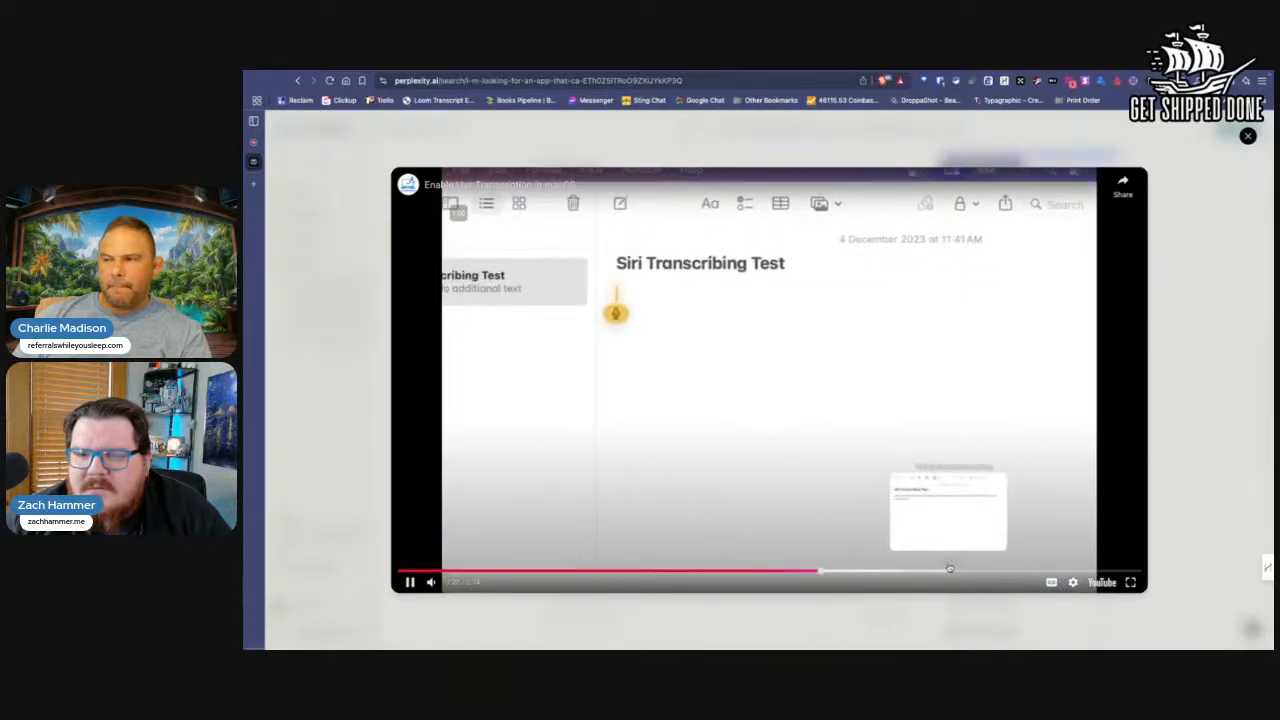
{"action": "left_click", "coordinate": [936, 569]}
{"action": "left_click", "coordinate": [1075, 571]}
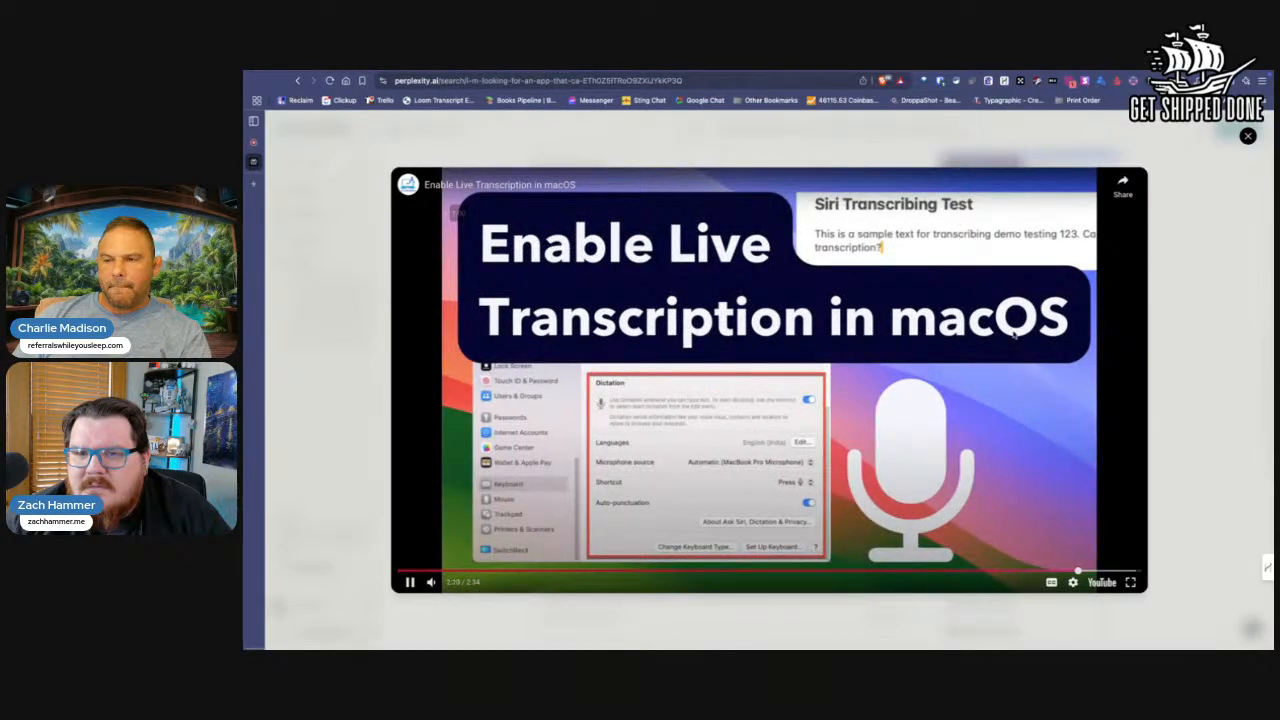
{"action": "left_click", "coordinate": [930, 430]}
{"action": "left_click", "coordinate": [1190, 229]}
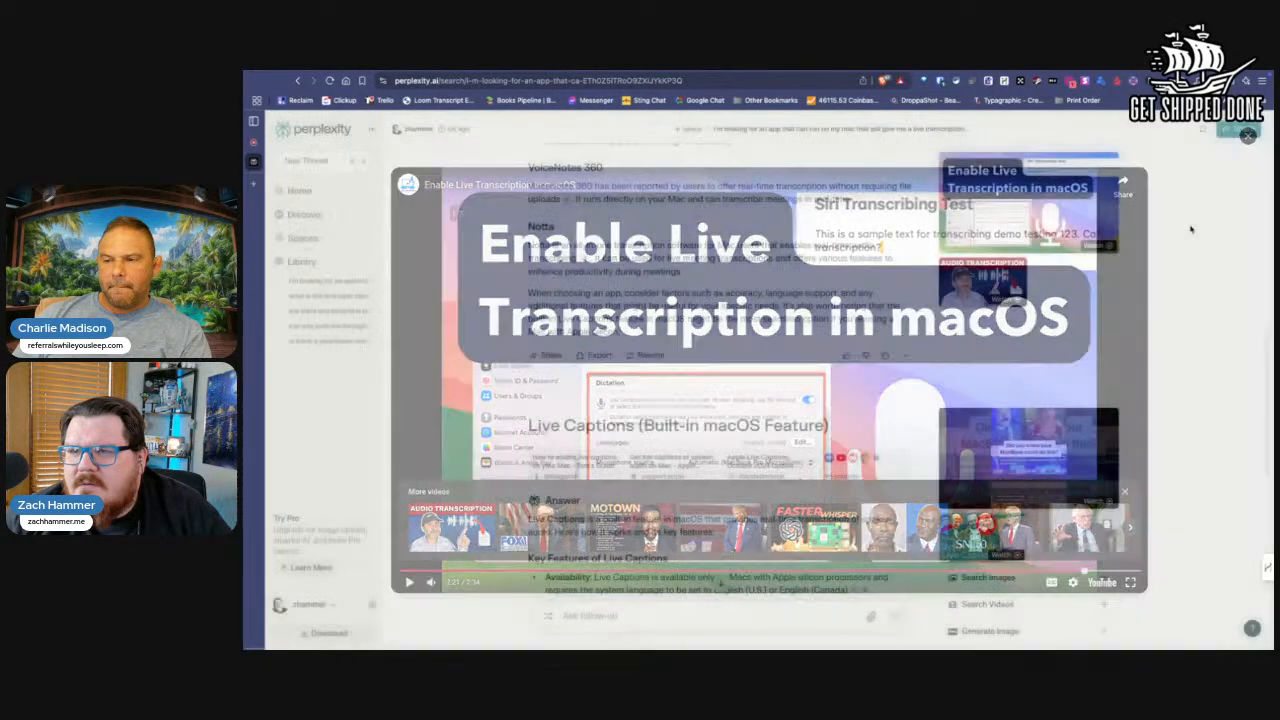
Step: Ask the follow-up "Plase explain how to turn on the live captions for the mac" in the current thread
{"action": "scroll", "coordinate": [828, 375], "scroll_direction": "up", "scroll_amount": 10}
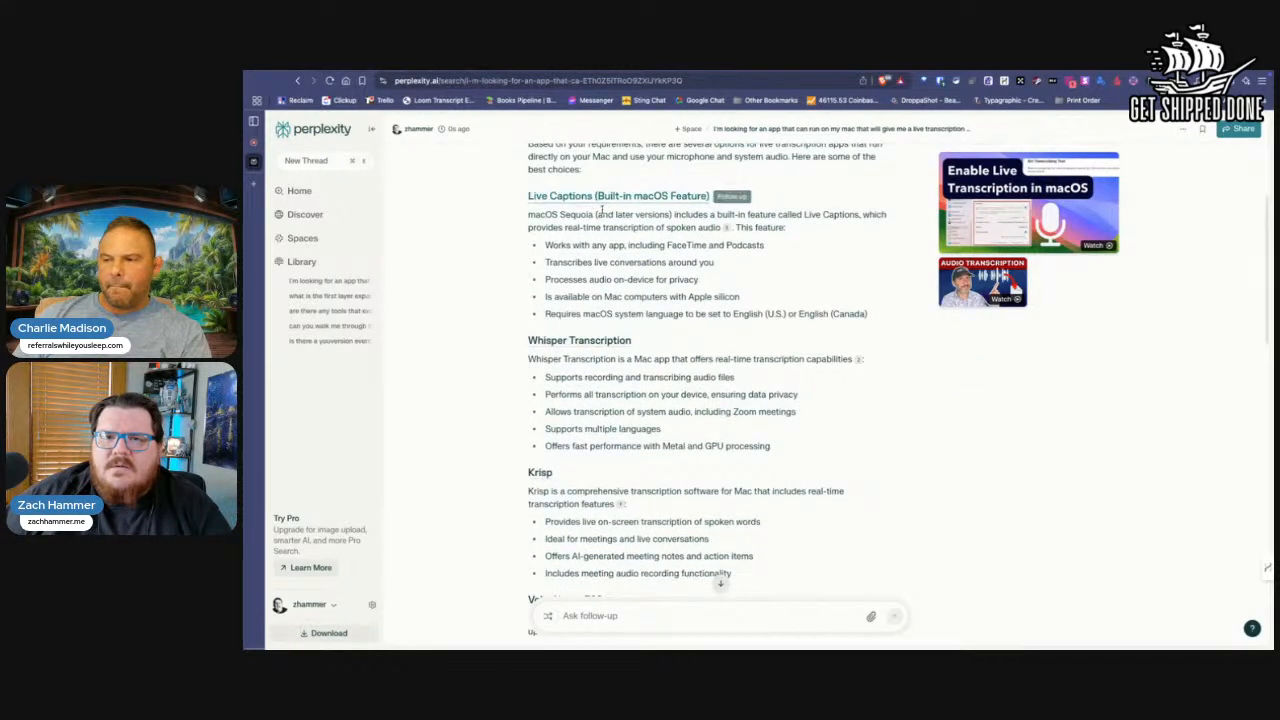
{"action": "left_click", "coordinate": [610, 617]}
{"action": "type", "text": "Plase expla"}
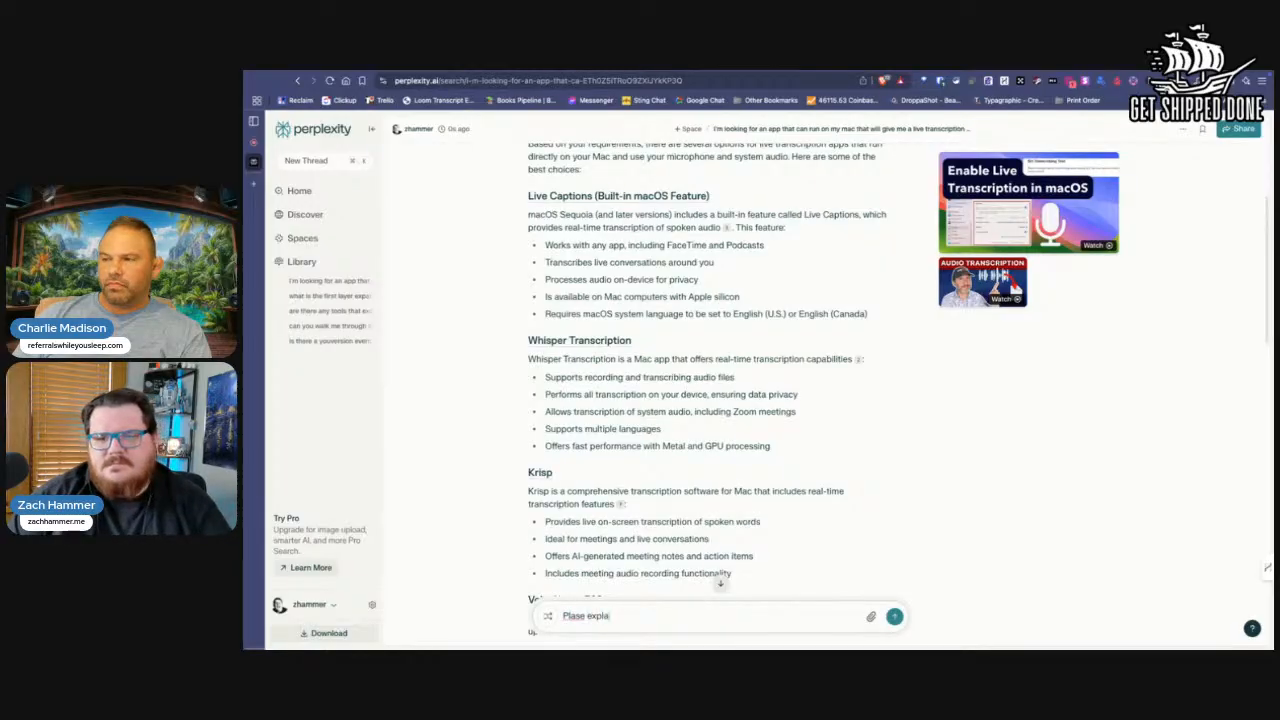
{"action": "type", "text": "in how to turn on t"}
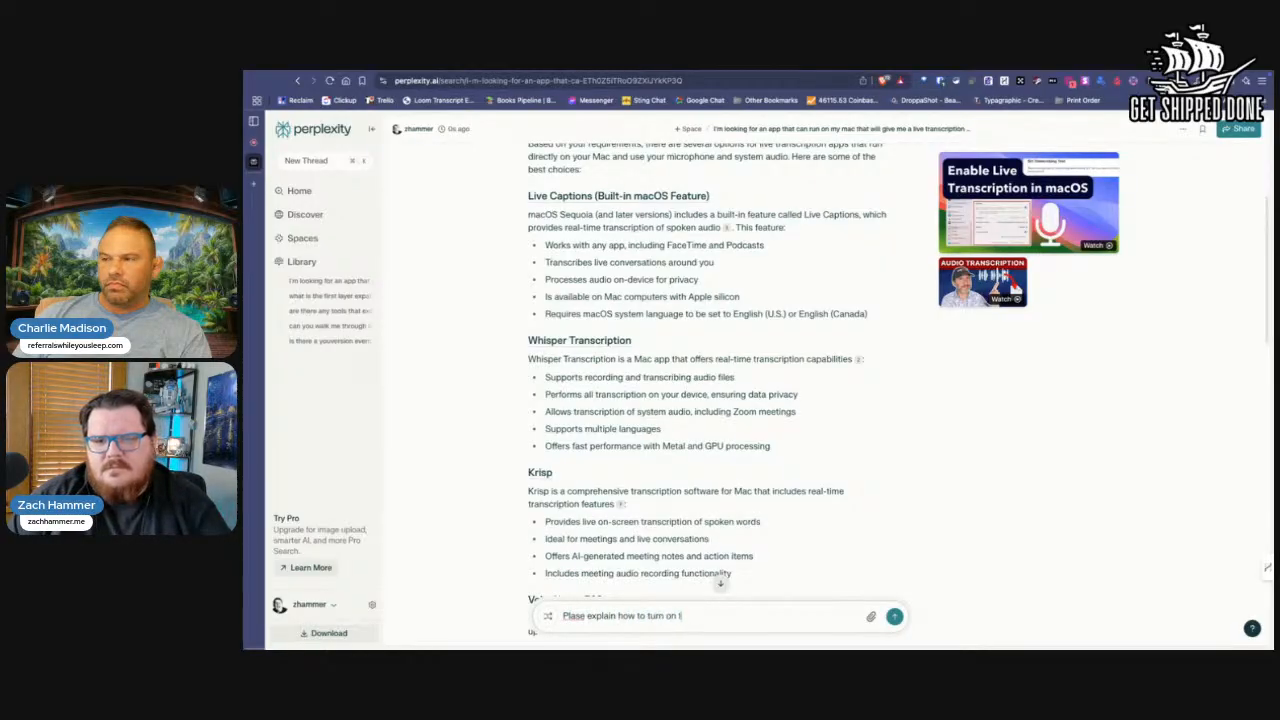
{"action": "type", "text": "he live captions"}
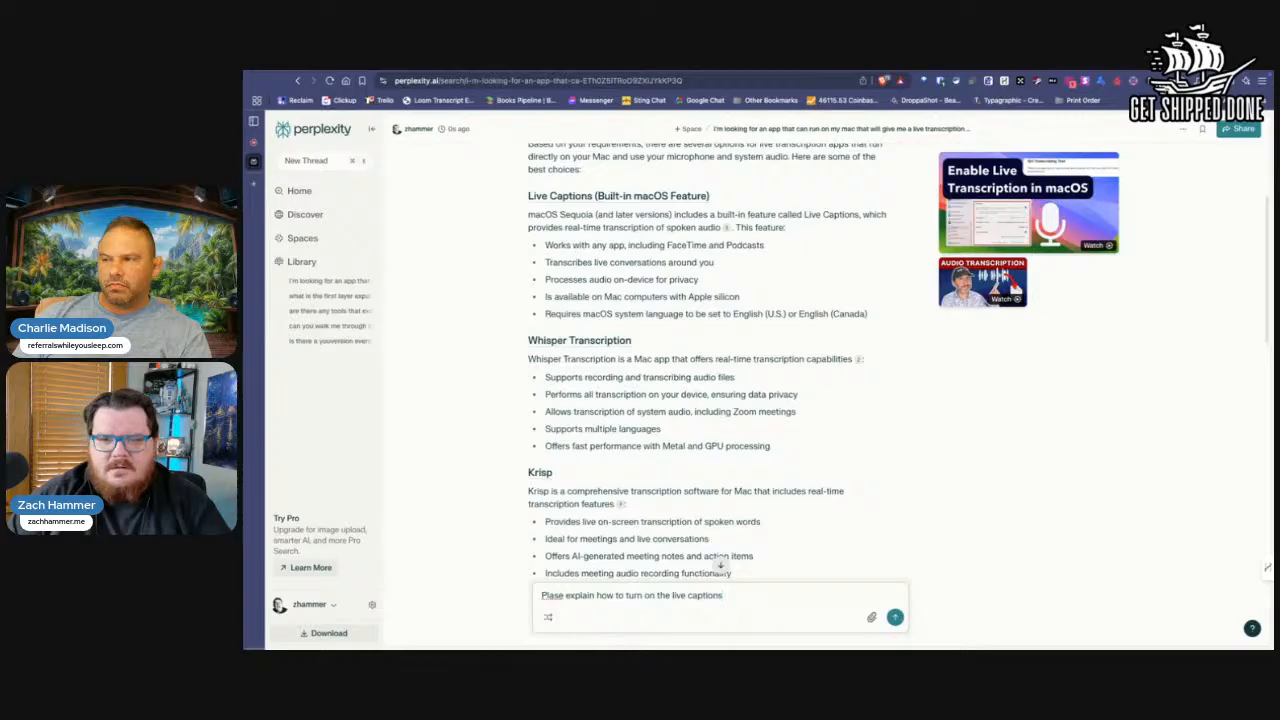
{"action": "type", "text": " for the mac"}
{"action": "key", "text": "Return"}
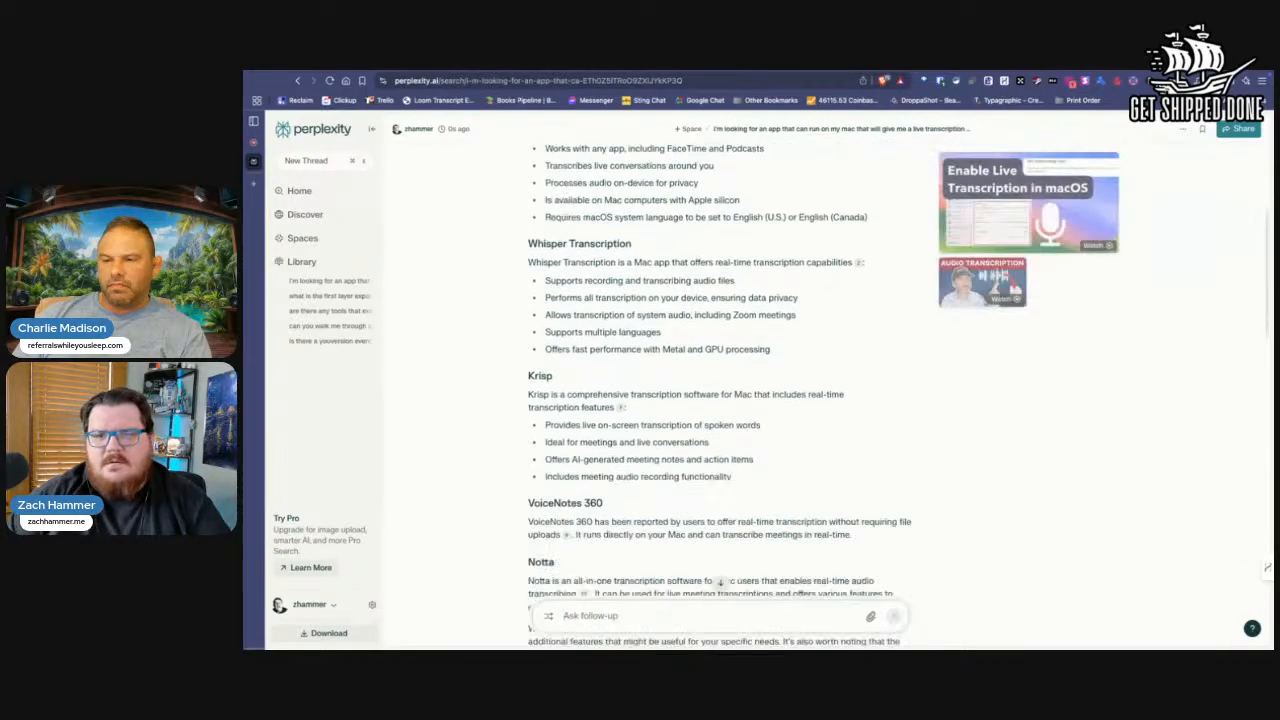